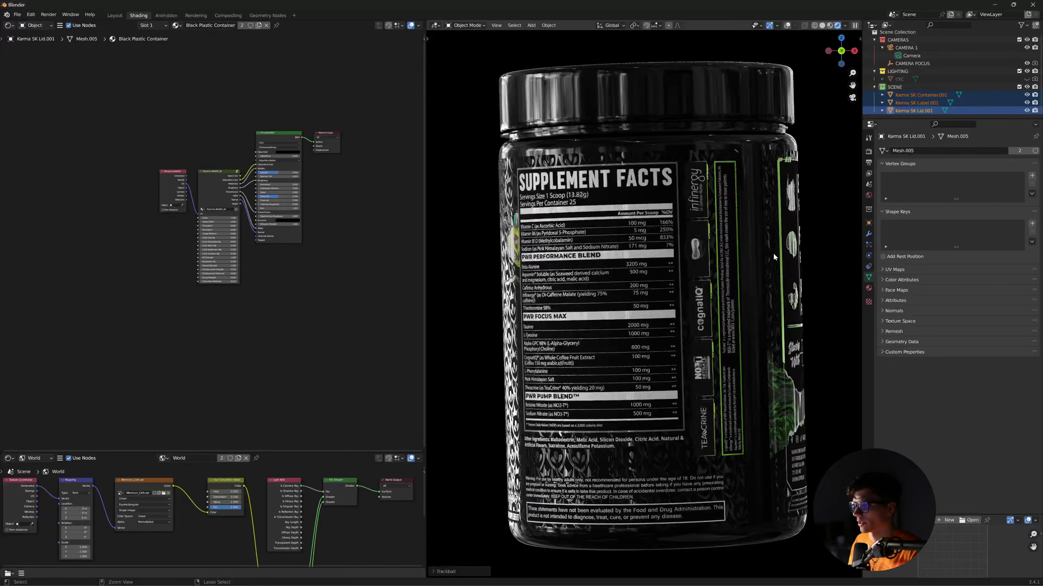
- Turn the jar to its KLOUT front label, select the label object and widen the Shader Editor
{"action": "left_click", "coordinate": [596, 265]}
{"action": "left_click", "coordinate": [657, 303]}
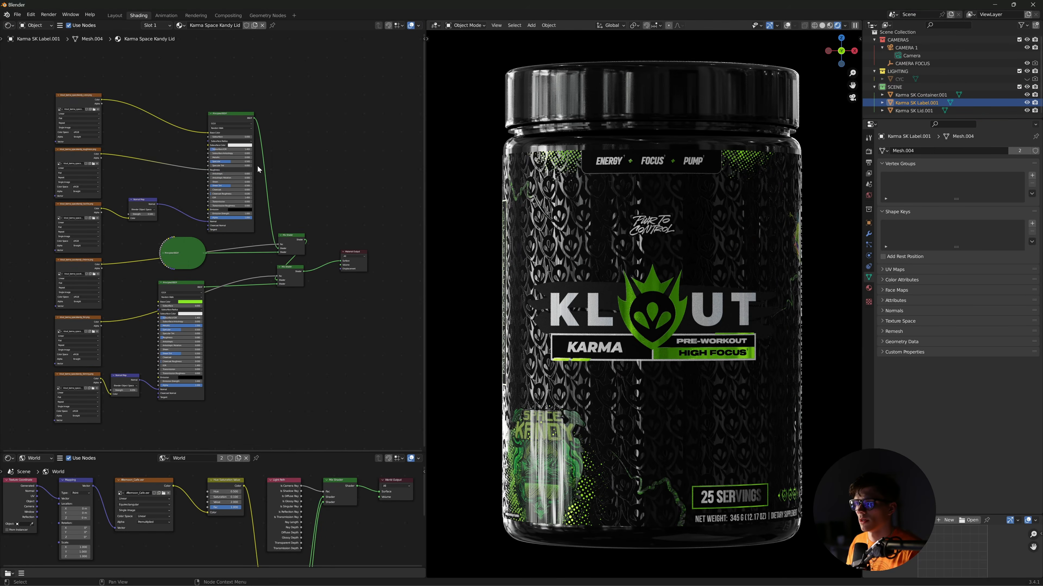
{"action": "scroll", "coordinate": [203, 149], "scroll_direction": "up", "scroll_amount": 5}
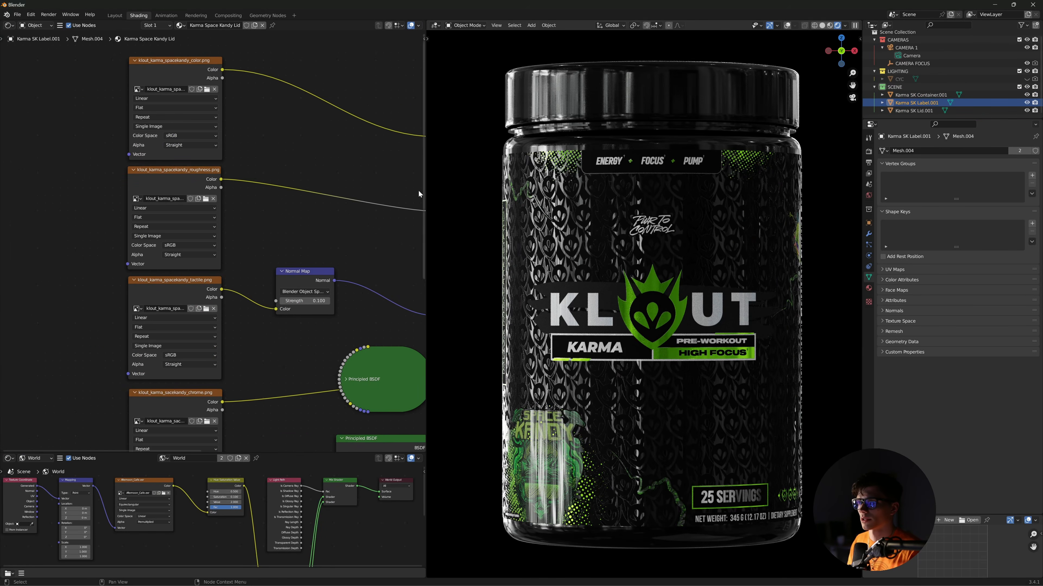
{"action": "left_click_drag", "start_coordinate": [425, 201], "coordinate": [477, 206]}
- Inspect the color.png, roughness.png and tactile.png image texture nodes one by one
{"action": "middle_click_drag", "start_coordinate": [328, 193], "coordinate": [363, 238]}
{"action": "left_click_drag", "start_coordinate": [146, 89], "coordinate": [242, 139]}
{"action": "middle_click_drag", "start_coordinate": [326, 184], "coordinate": [207, 124]}
{"action": "scroll", "coordinate": [289, 165], "scroll_direction": "down", "scroll_amount": 1}
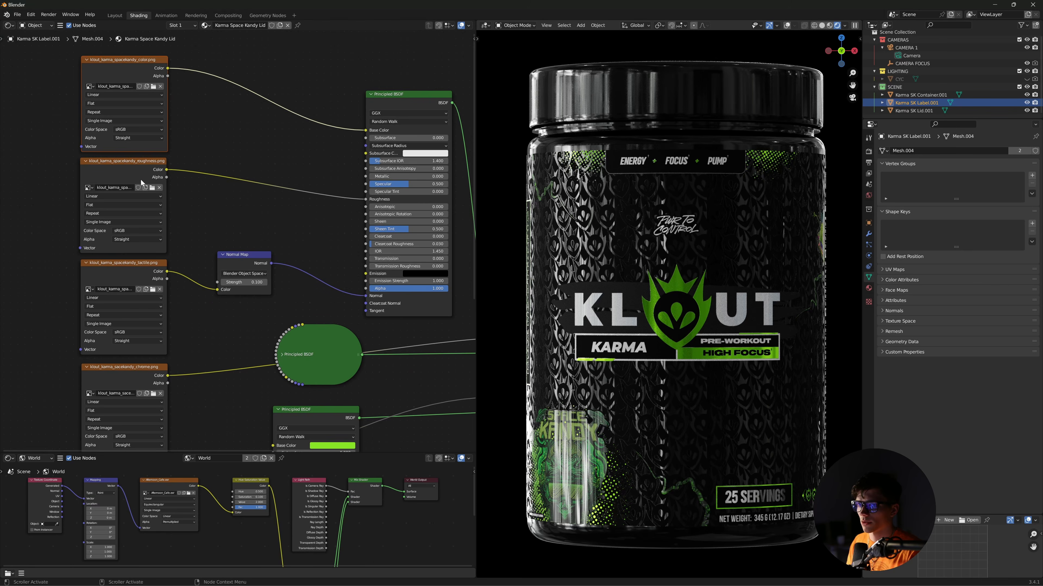
{"action": "left_click_drag", "start_coordinate": [141, 179], "coordinate": [140, 179]}
{"action": "scroll", "coordinate": [191, 240], "scroll_direction": "down", "scroll_amount": 3, "text": "shift"}
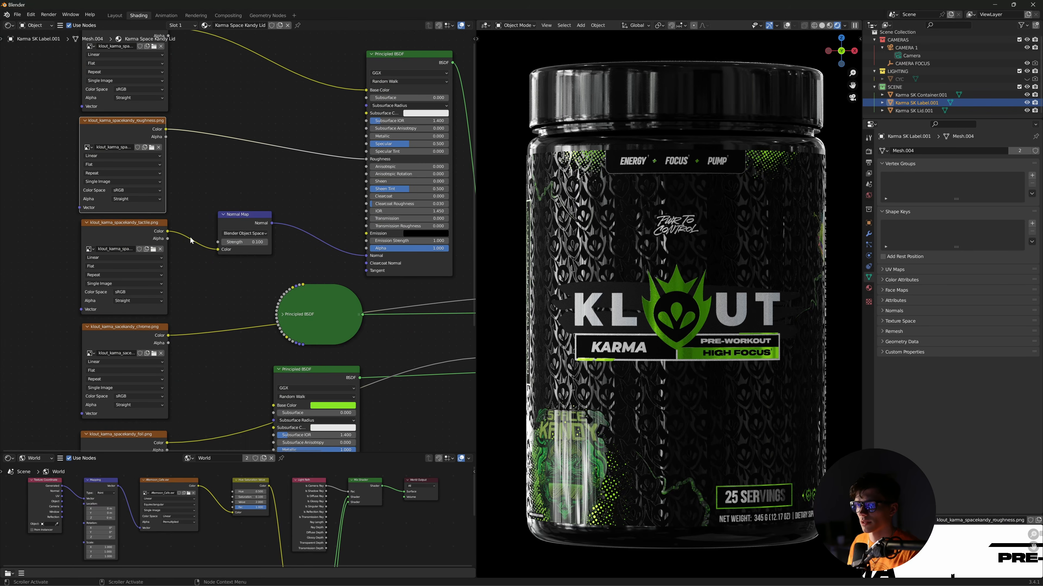
{"action": "left_click", "coordinate": [143, 237]}
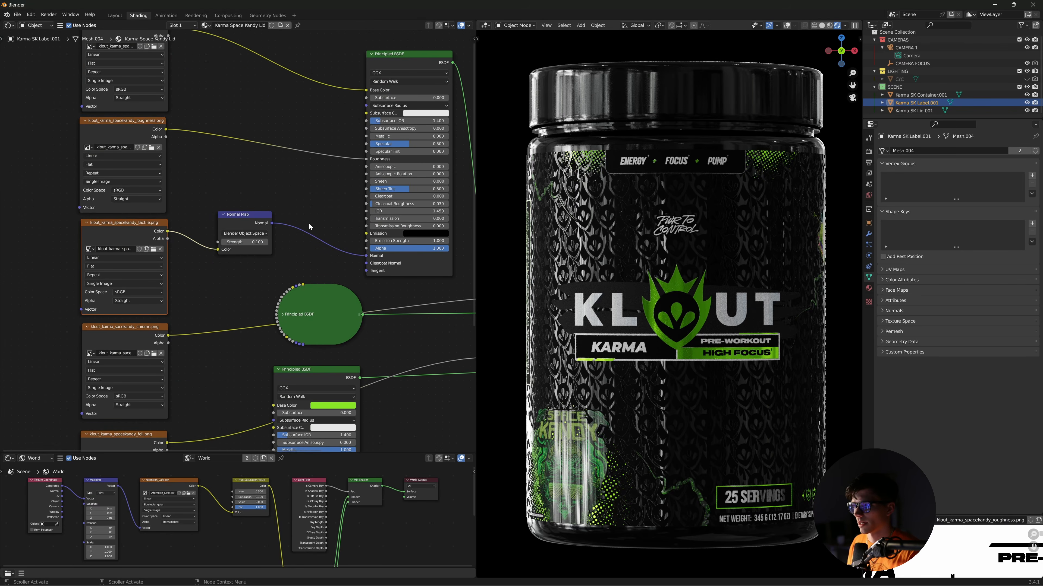
- Box-select the texture nodes, including the tactile texture and its Normal Map, then deselect them
{"action": "middle_click_drag", "start_coordinate": [185, 216], "coordinate": [218, 269]}
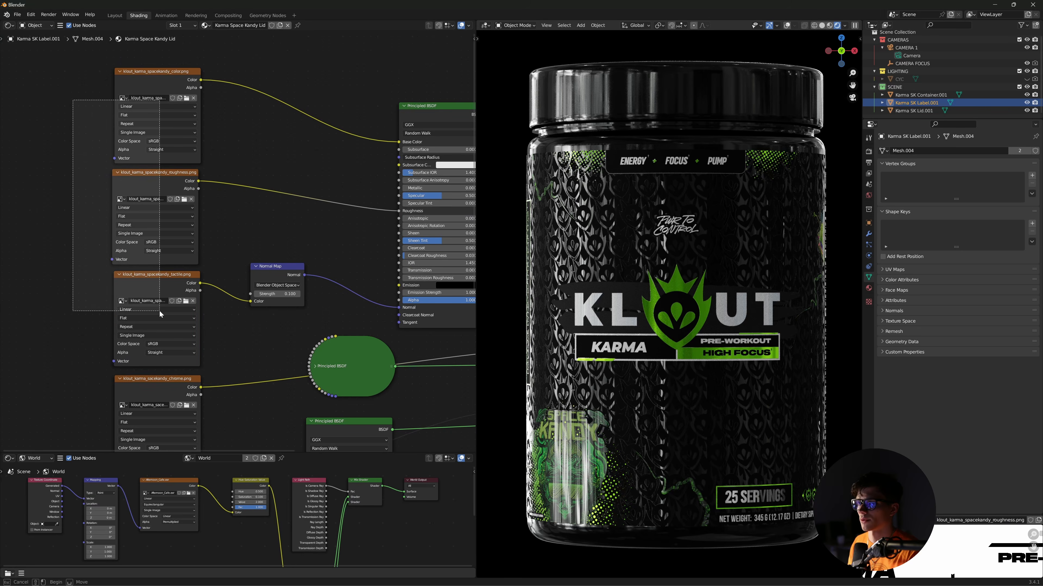
{"action": "left_click", "coordinate": [235, 242]}
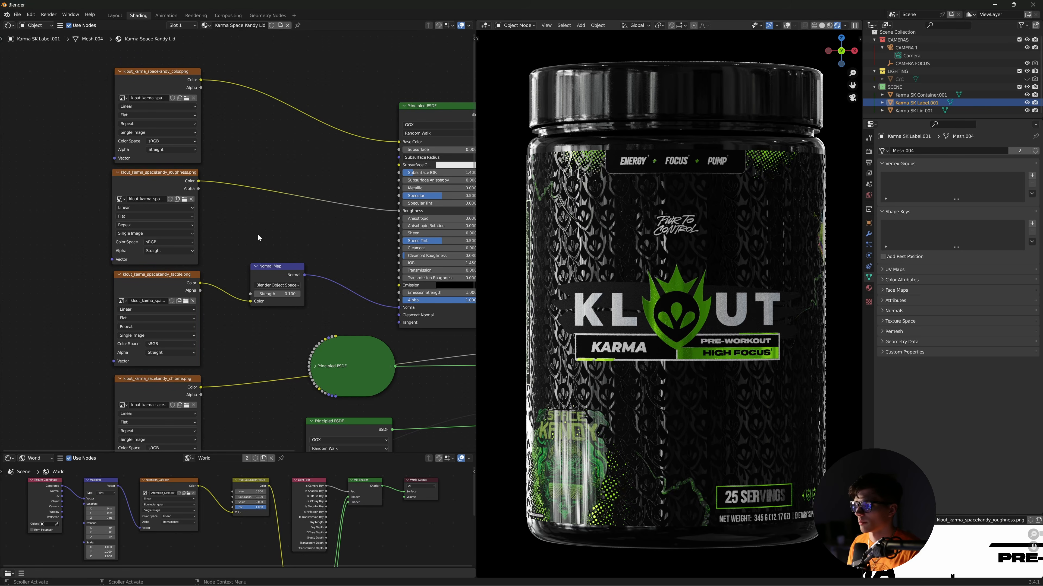
{"action": "left_click_drag", "start_coordinate": [66, 84], "coordinate": [190, 137]}
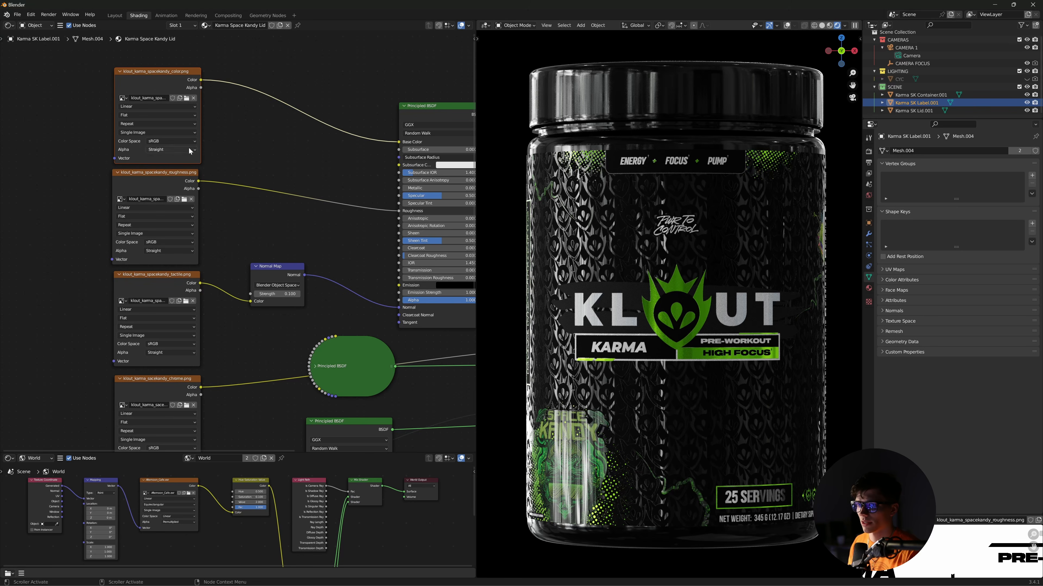
{"action": "left_click_drag", "start_coordinate": [129, 180], "coordinate": [132, 180]}
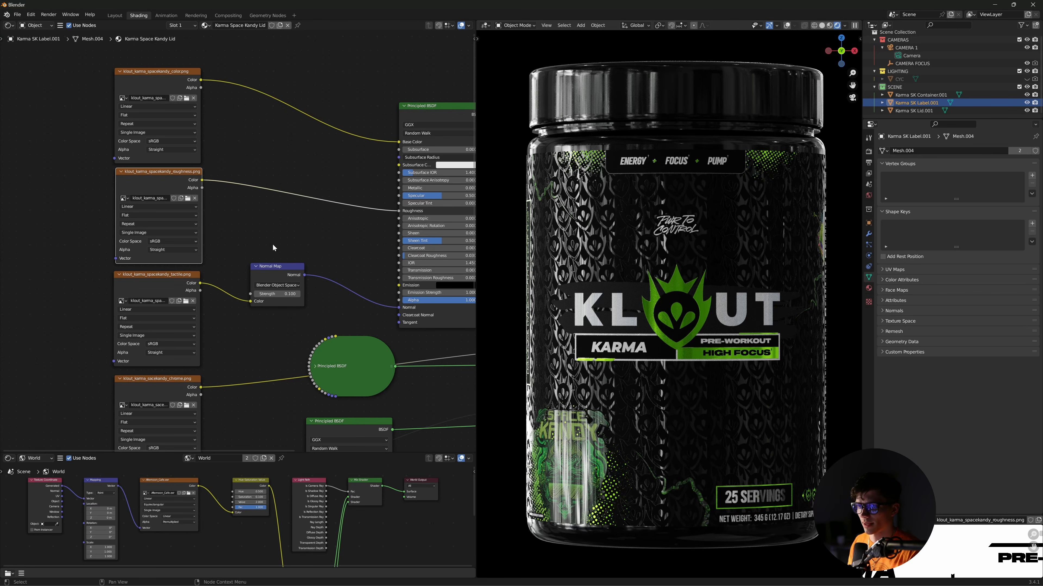
{"action": "middle_click_drag", "start_coordinate": [247, 215], "coordinate": [260, 190]}
{"action": "left_click_drag", "start_coordinate": [65, 220], "coordinate": [323, 249]}
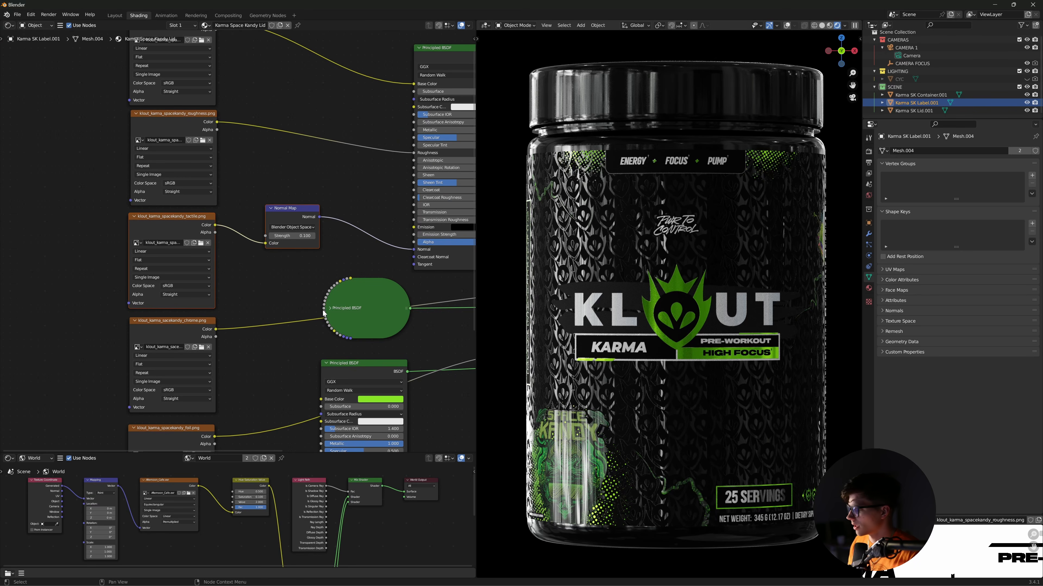
{"action": "left_click", "coordinate": [294, 285]}
- Select the tactile texture node and fit the whole label node tree in view
{"action": "left_click_drag", "start_coordinate": [172, 221], "coordinate": [173, 220]}
{"action": "middle_click_drag", "start_coordinate": [321, 302], "coordinate": [261, 240]}
{"action": "scroll", "coordinate": [261, 240], "scroll_direction": "down", "scroll_amount": 3}
{"action": "mouse_move", "coordinate": [359, 326]}
{"action": "middle_mouse_down"}
{"action": "mouse_move", "coordinate": [317, 262]}
{"action": "mouse_move", "coordinate": [350, 333]}
{"action": "middle_mouse_up"}
{"action": "scroll", "coordinate": [322, 277], "scroll_direction": "down", "scroll_amount": 1}
{"action": "scroll", "coordinate": [345, 290], "scroll_direction": "down", "scroll_amount": 2}
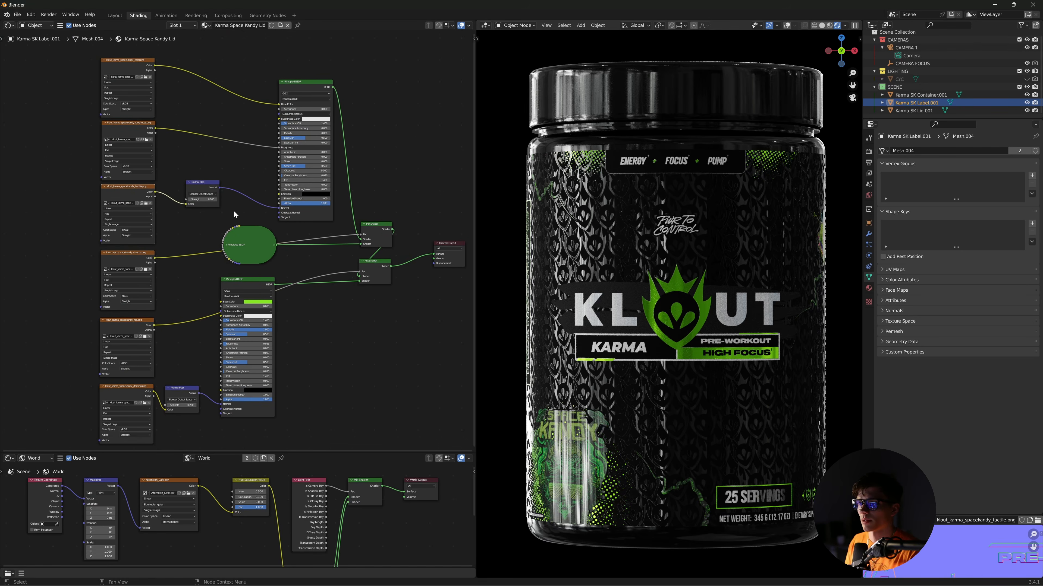
{"action": "middle_click_drag", "start_coordinate": [235, 214], "coordinate": [237, 246]}
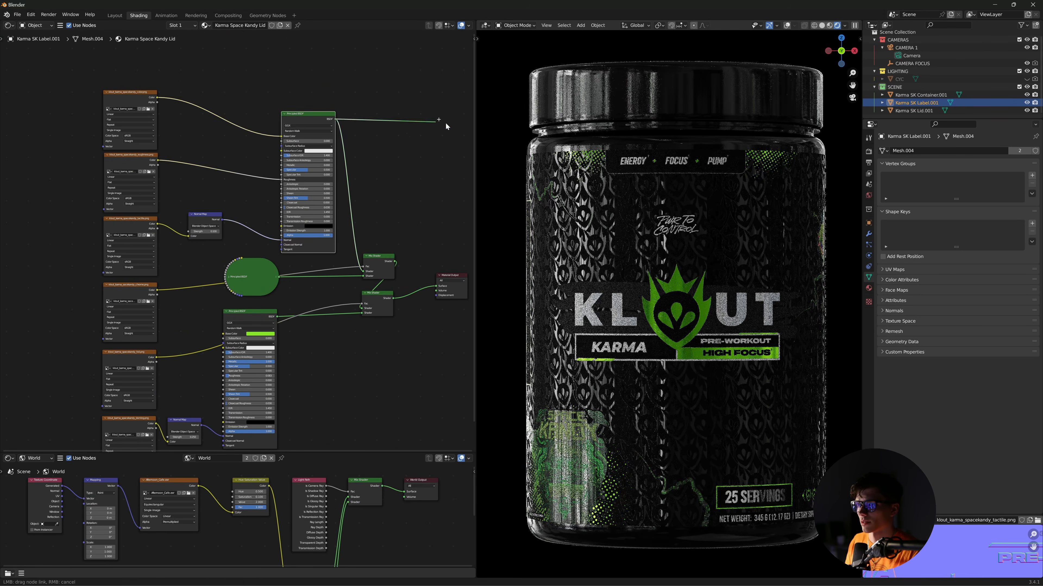
- Preview the top Principled BSDF, rewire the lower Mix Shader to the output, and set green roughness to 0
{"action": "left_click_drag", "start_coordinate": [336, 119], "coordinate": [437, 286]}
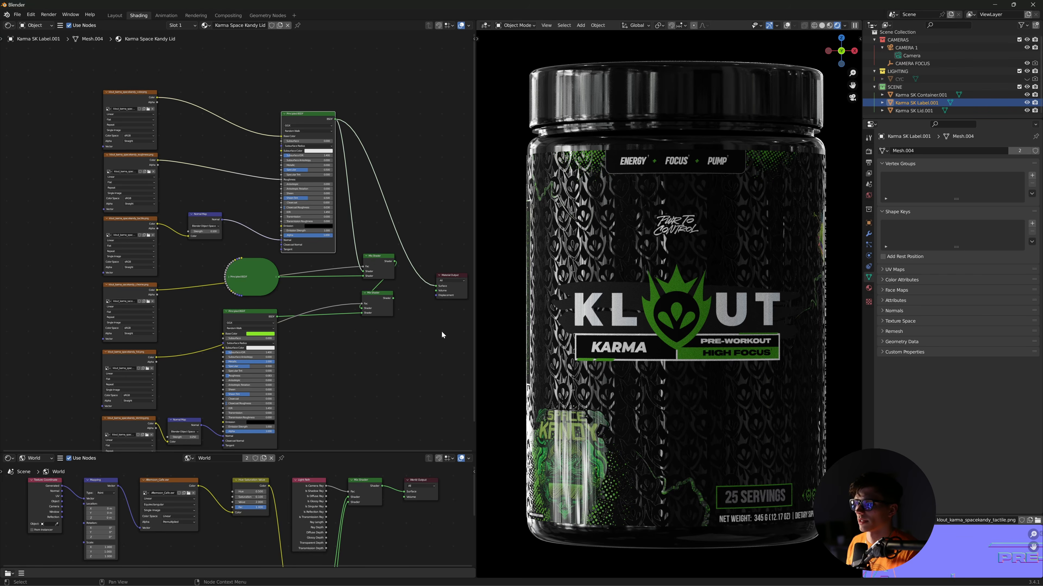
{"action": "left_click", "coordinate": [382, 304], "text": "ctrl+shift"}
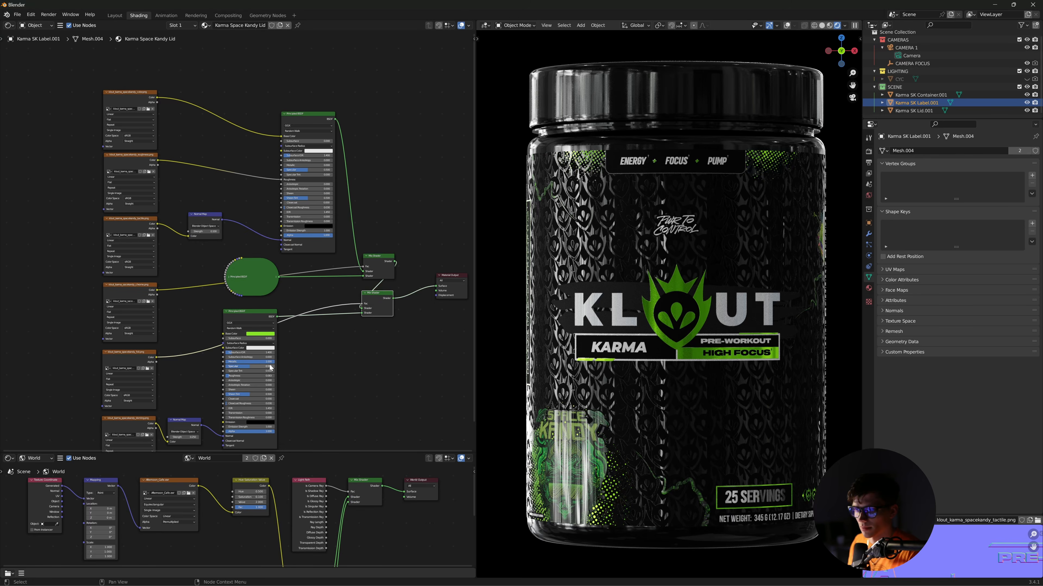
{"action": "left_click_drag", "start_coordinate": [250, 376], "coordinate": [247, 377]}
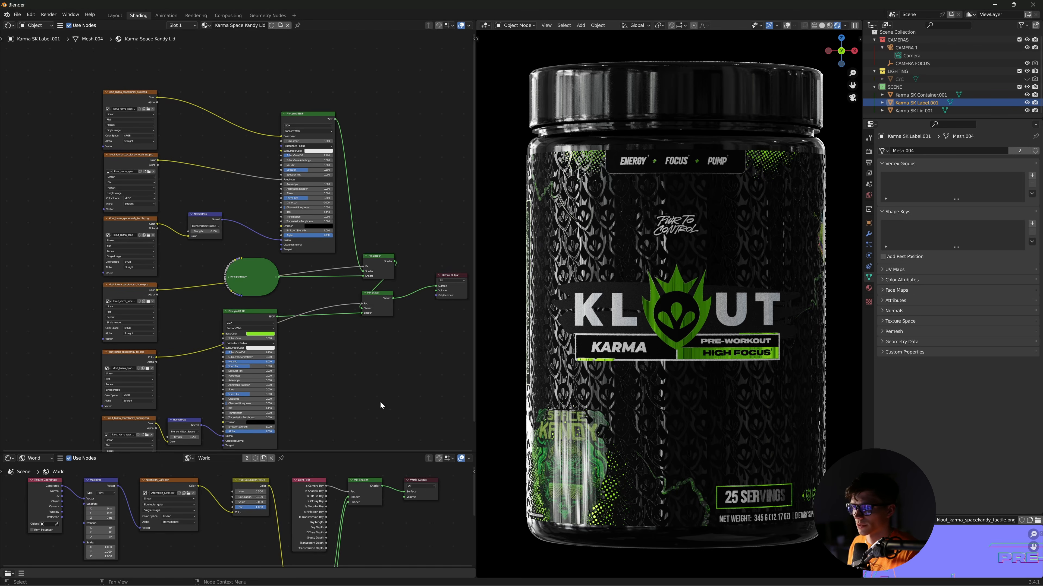
- Move the lower Principled BSDF down-right to reveal the two Mix Shader nodes
{"action": "scroll", "coordinate": [332, 354], "scroll_direction": "up", "scroll_amount": 2}
{"action": "middle_click_drag", "start_coordinate": [333, 354], "coordinate": [358, 359]}
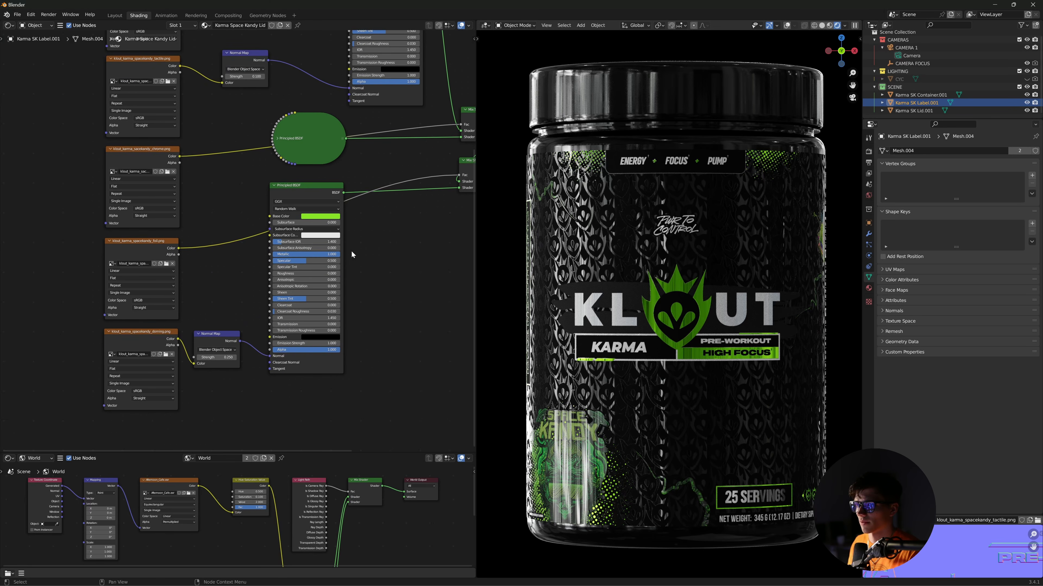
{"action": "middle_click_drag", "start_coordinate": [391, 255], "coordinate": [360, 289]}
{"action": "left_click_drag", "start_coordinate": [303, 229], "coordinate": [380, 302]}
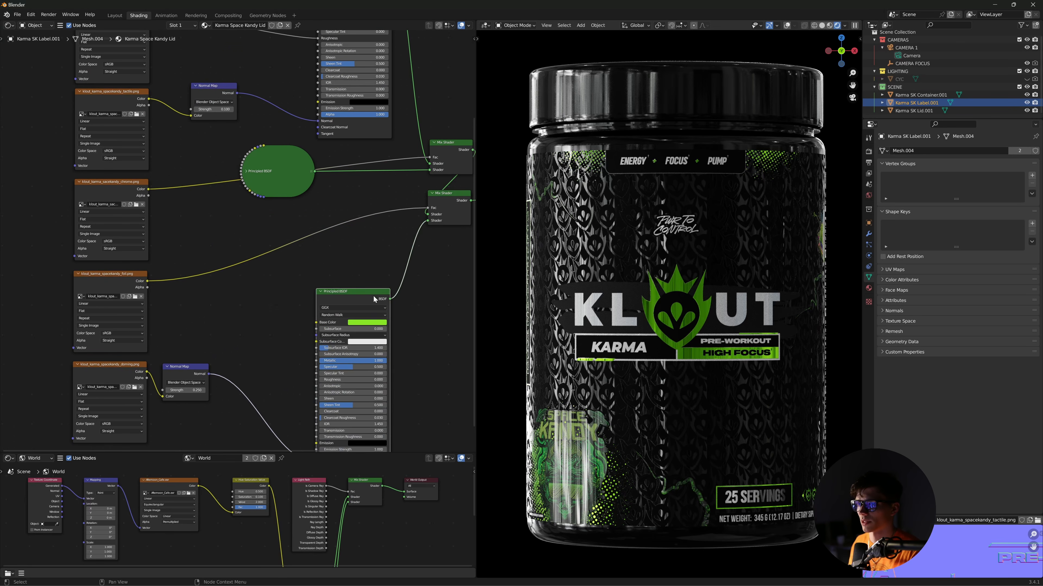
{"action": "middle_click_drag", "start_coordinate": [379, 302], "coordinate": [329, 244]}
{"action": "scroll", "coordinate": [341, 241], "scroll_direction": "down", "scroll_amount": 2}
{"action": "scroll", "coordinate": [402, 271], "scroll_direction": "down", "scroll_amount": 2}
{"action": "middle_click_drag", "start_coordinate": [415, 278], "coordinate": [378, 295]}
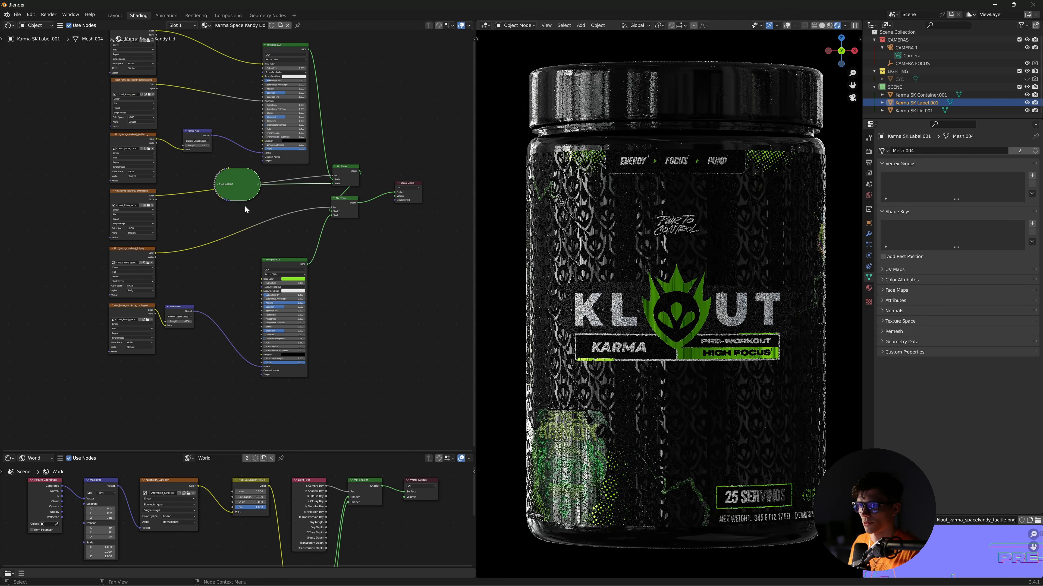
- Expand the collapsed Principled BSDF with H, move it up-left, and box-select the six image texture nodes
{"action": "key", "text": "h"}
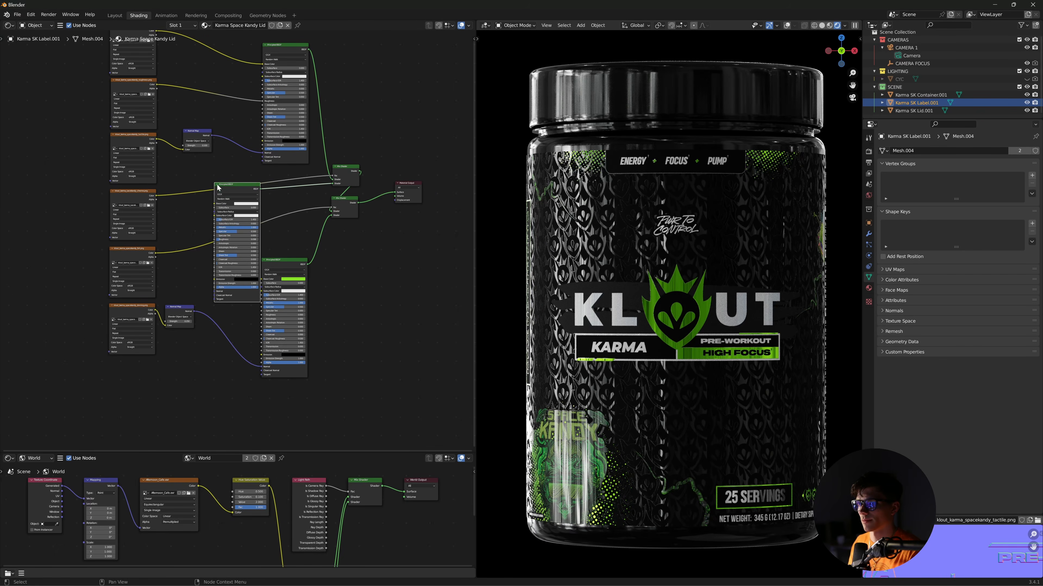
{"action": "middle_click_drag", "start_coordinate": [237, 189], "coordinate": [247, 207]}
{"action": "left_click_drag", "start_coordinate": [247, 208], "coordinate": [235, 186]}
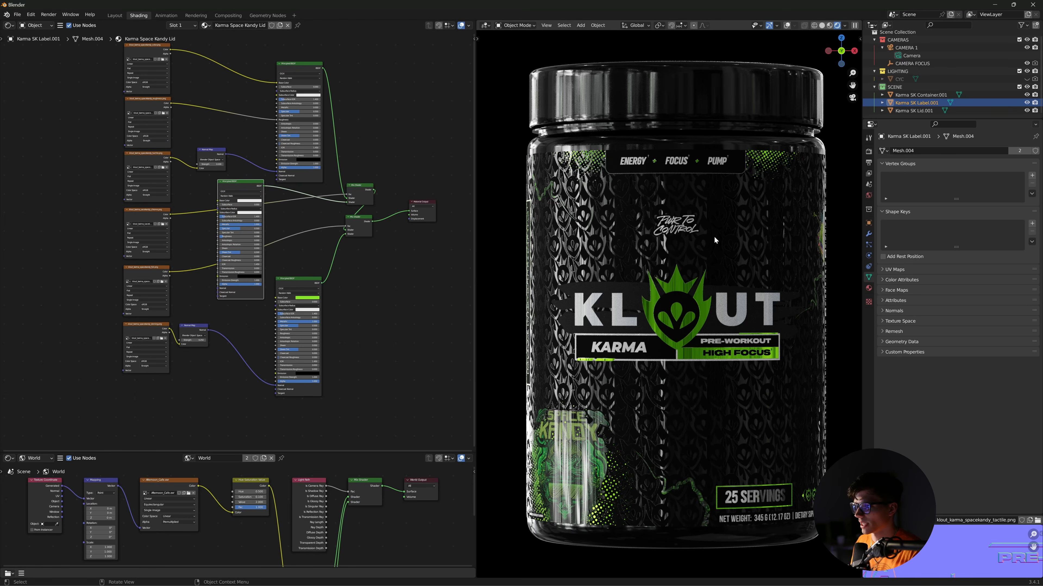
{"action": "middle_click_drag", "start_coordinate": [395, 321], "coordinate": [421, 374]}
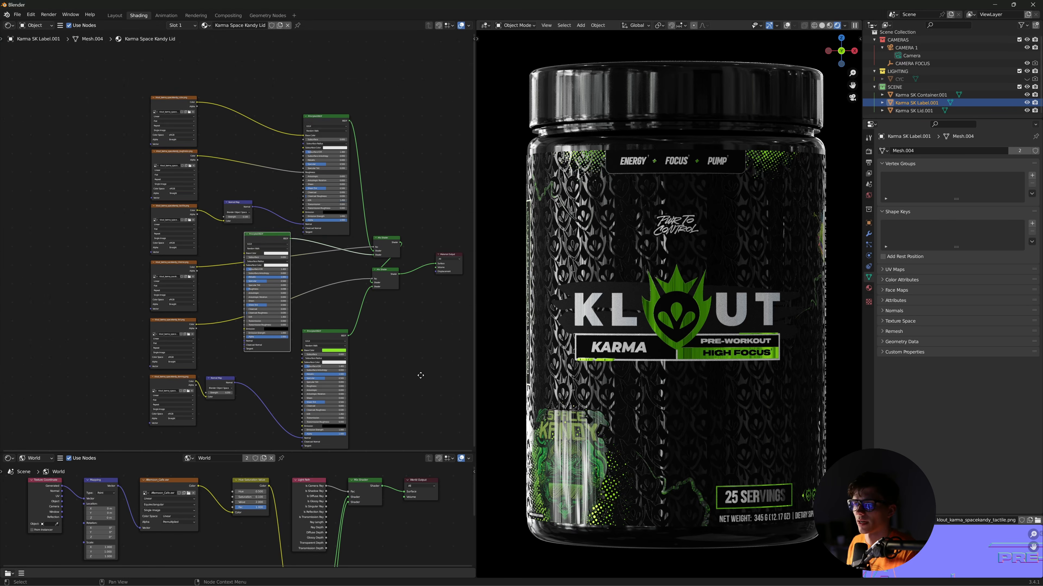
{"action": "left_click_drag", "start_coordinate": [108, 109], "coordinate": [184, 423]}
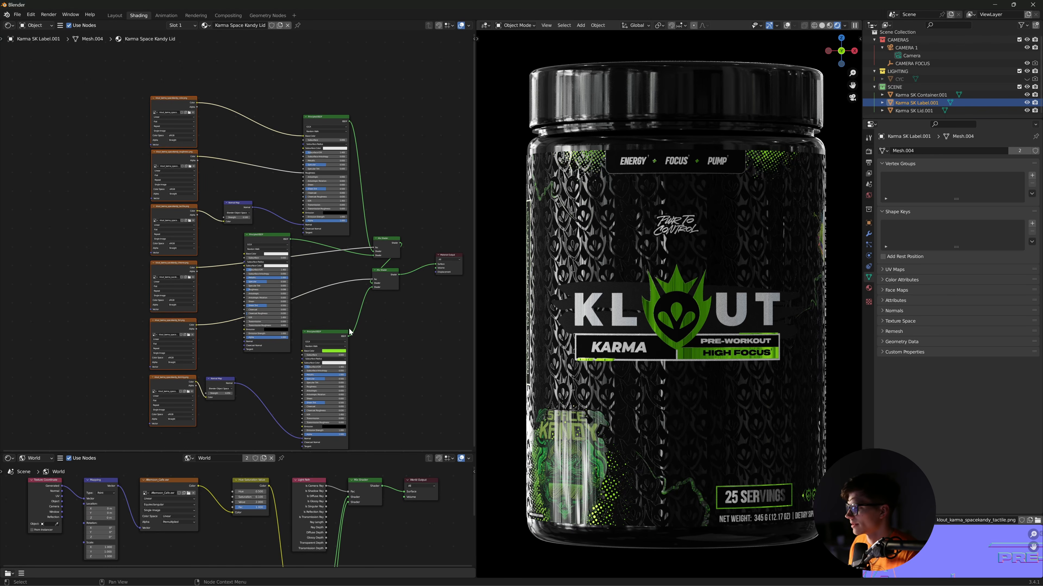
{"action": "middle_click_drag", "start_coordinate": [332, 312], "coordinate": [314, 292]}
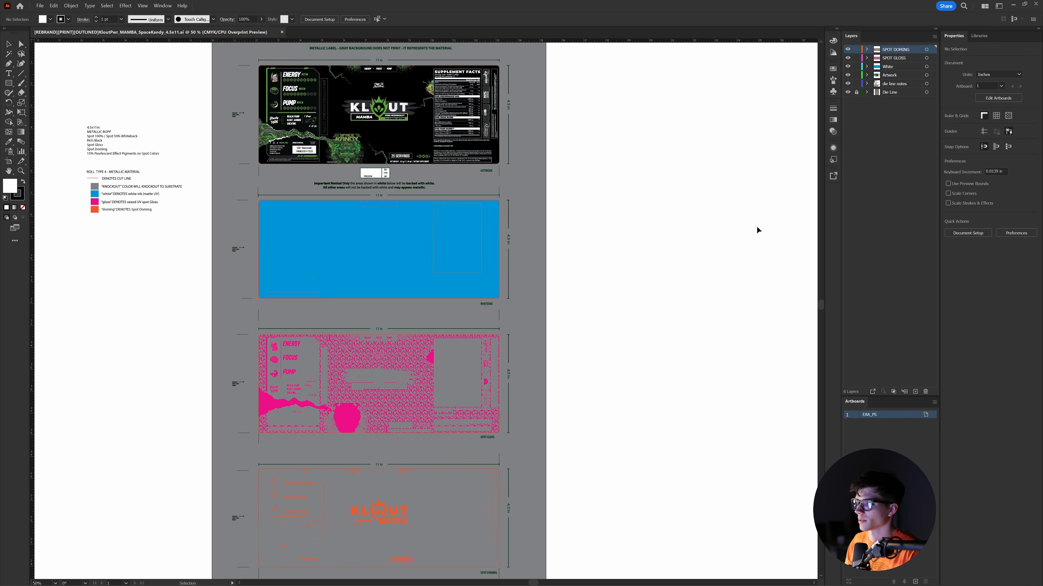
- Pan the label layout with the Hand tool and zoom to 100% on the top artwork label
{"action": "key", "text": "space"}
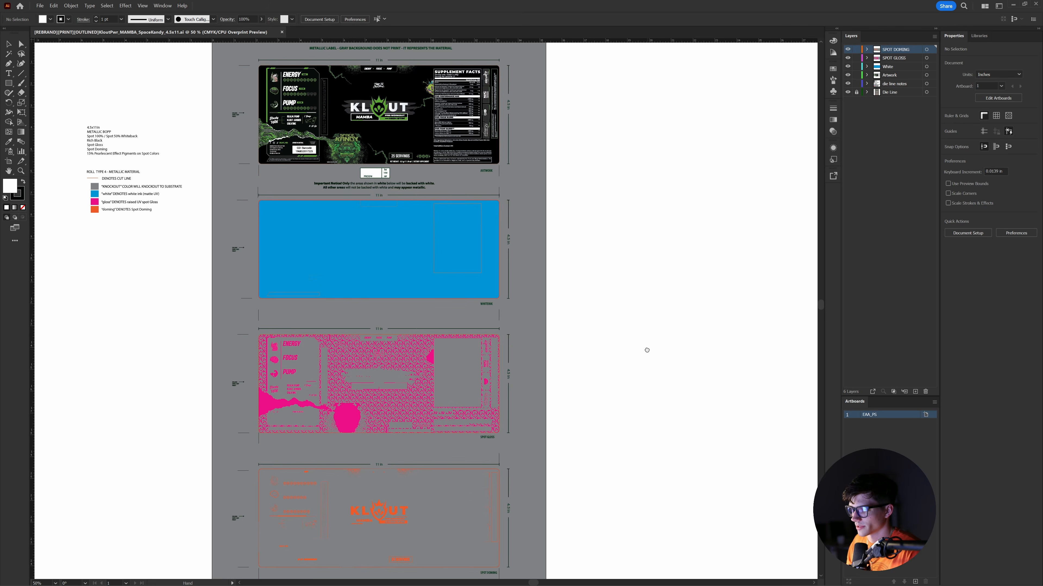
{"action": "left_click_drag", "start_coordinate": [647, 350], "coordinate": [650, 349]}
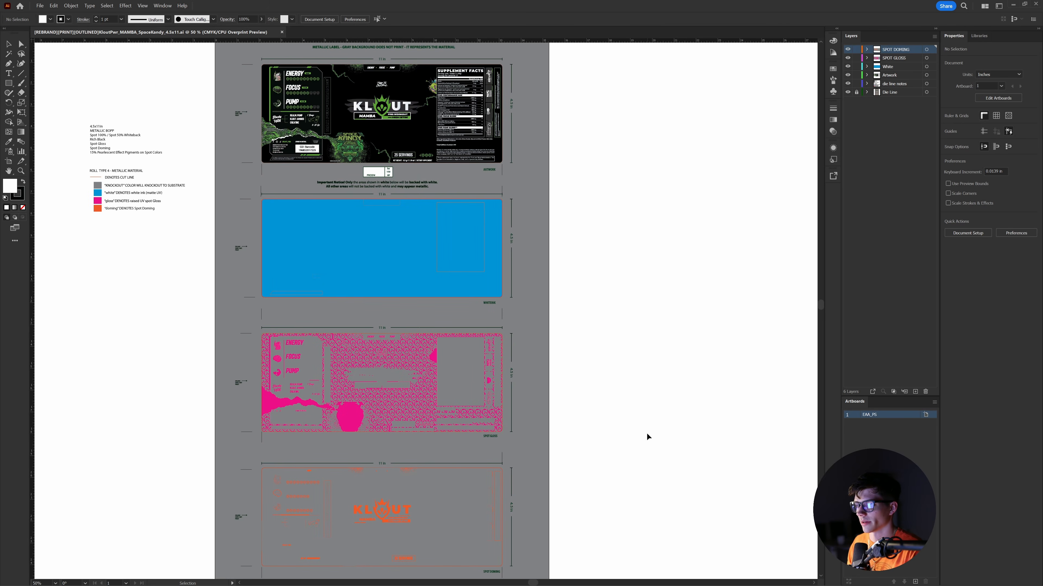
{"action": "key", "text": "space"}
{"action": "left_click_drag", "start_coordinate": [638, 441], "coordinate": [640, 441]}
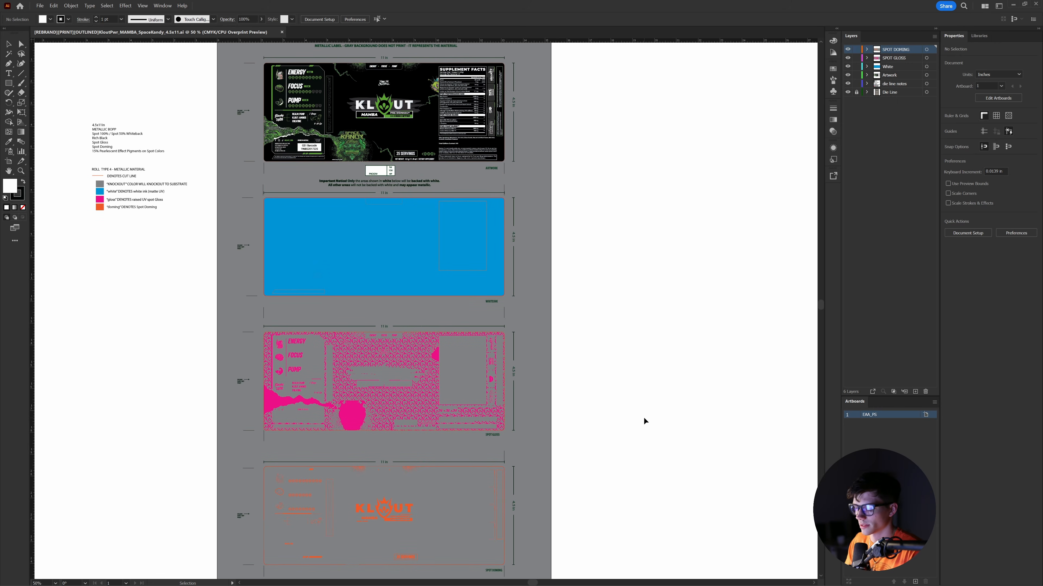
{"action": "key", "text": "ctrl+equal"}
{"action": "key", "text": "ctrl+equal"}
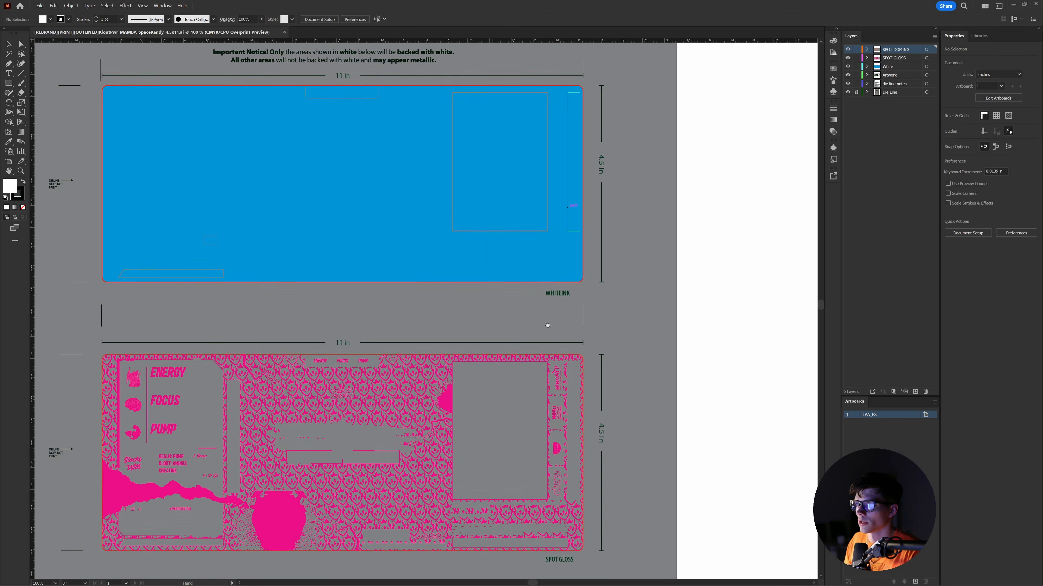
{"action": "left_click_drag", "start_coordinate": [500, 165], "coordinate": [545, 452]}
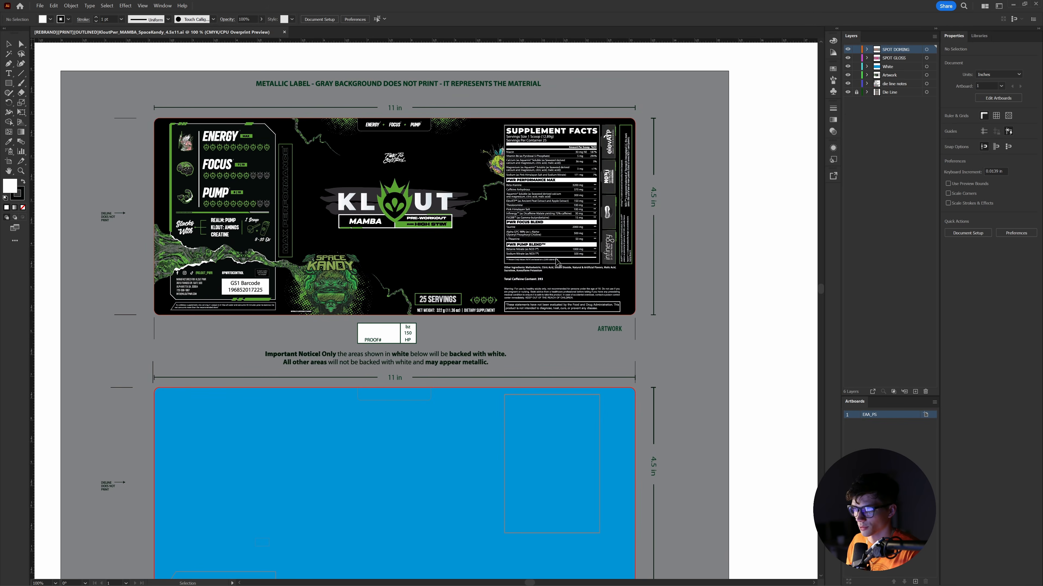
{"action": "left_click_drag", "start_coordinate": [559, 364], "coordinate": [556, 169]}
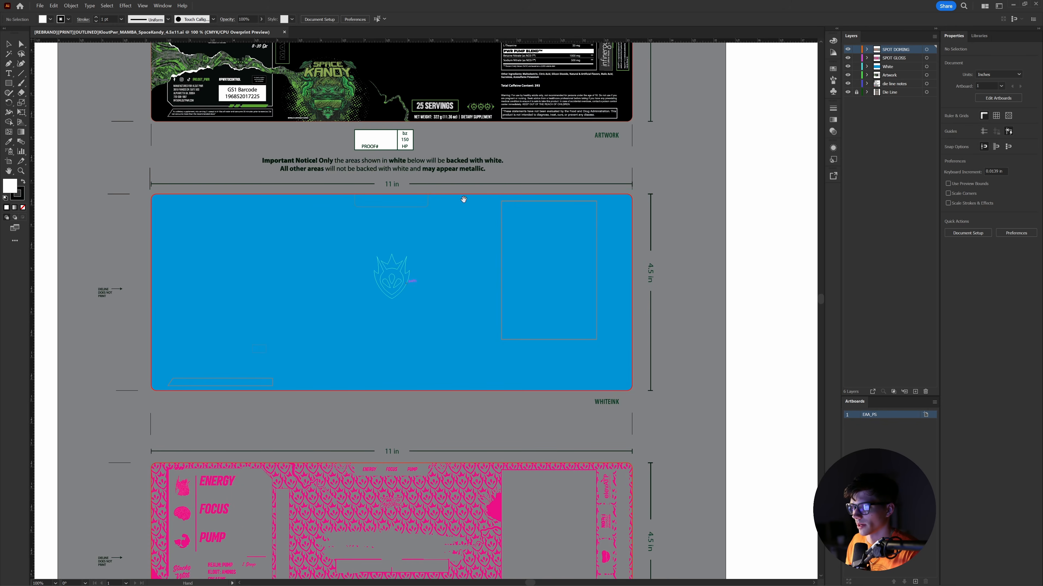
{"action": "left_click_drag", "start_coordinate": [427, 108], "coordinate": [435, 188]}
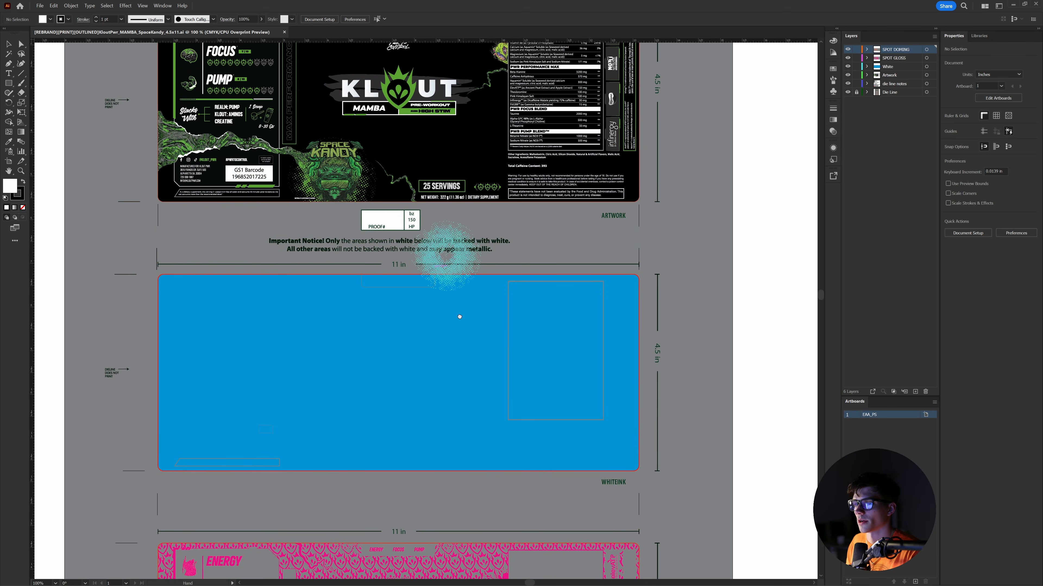
{"action": "mouse_move", "coordinate": [459, 317]}
{"action": "left_mouse_down"}
{"action": "mouse_move", "coordinate": [448, 110]}
{"action": "mouse_move", "coordinate": [433, 163]}
{"action": "left_mouse_up"}
{"action": "left_click", "coordinate": [380, 117]}
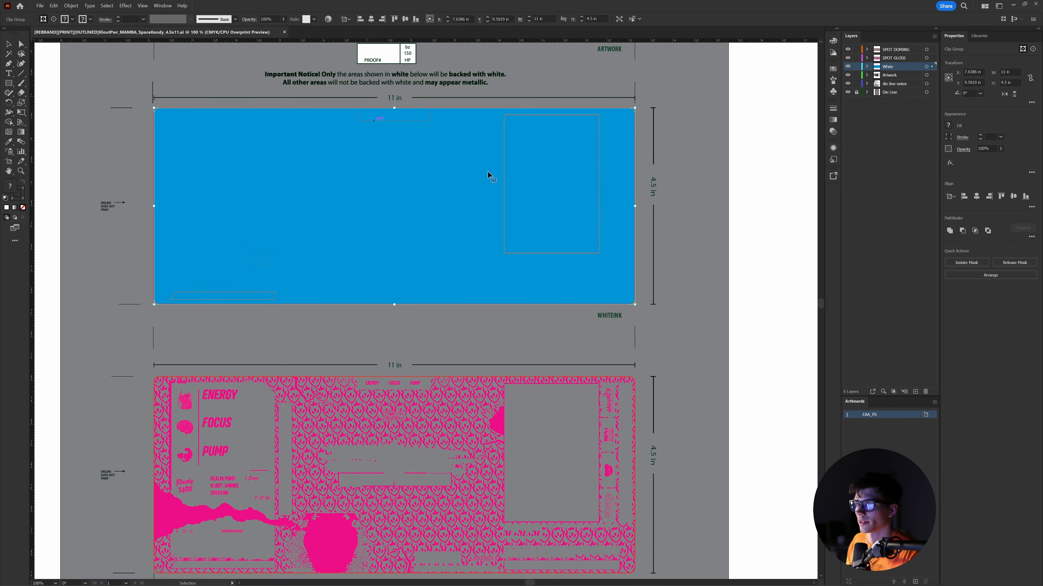
{"action": "double_click", "coordinate": [503, 166]}
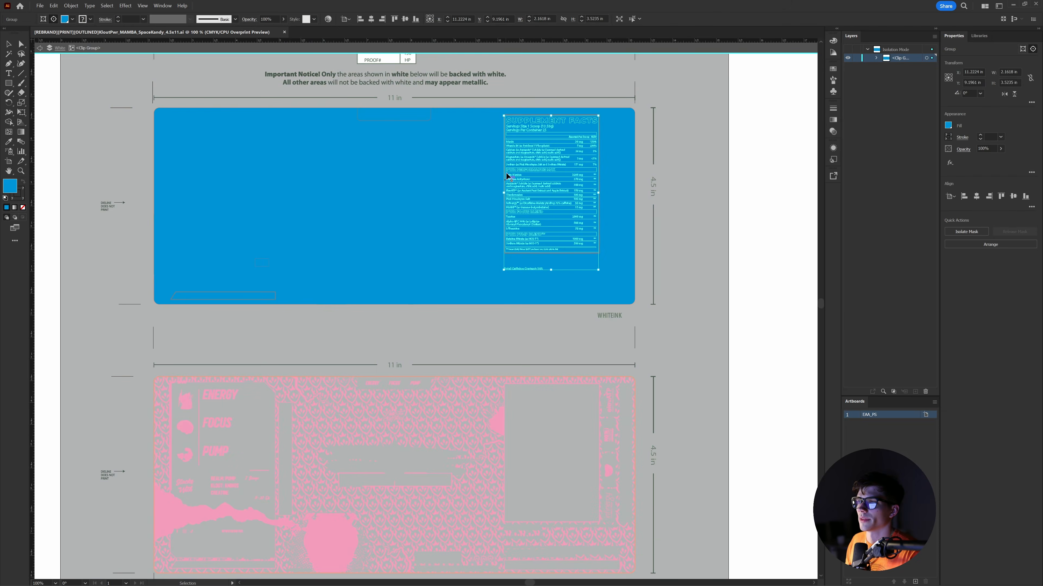
{"action": "left_click", "coordinate": [486, 154]}
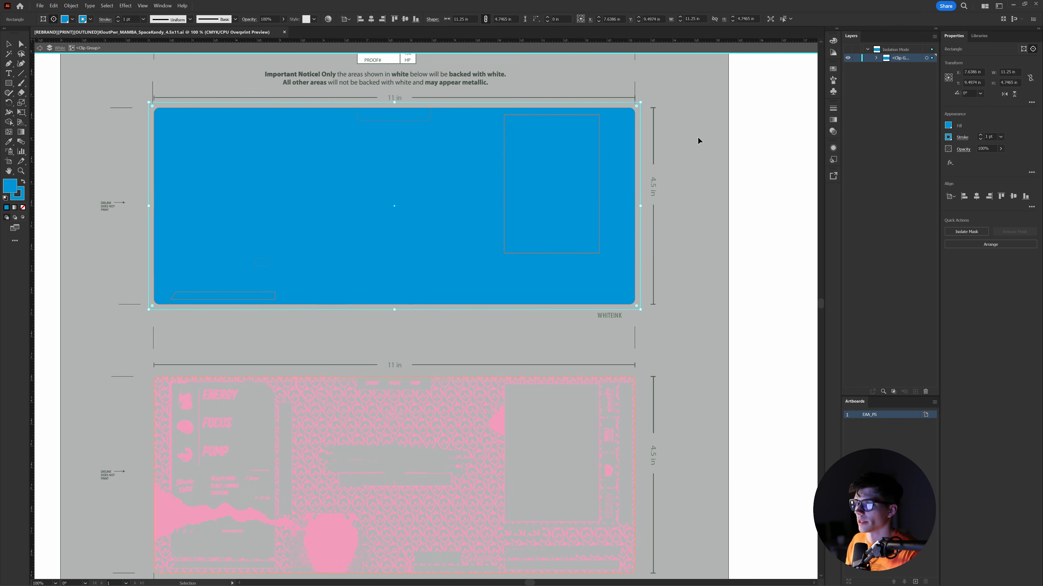
{"action": "key", "text": "Escape"}
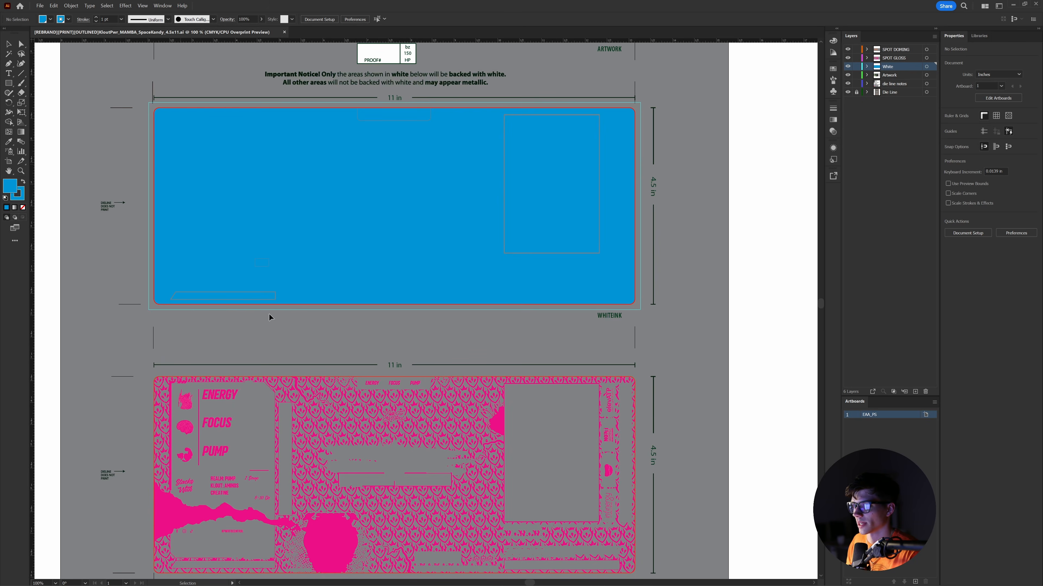
{"action": "key", "text": "space"}
- Pan down through the spot gloss panel to the SPOT DOMING panel
{"action": "left_click_drag", "start_coordinate": [369, 456], "coordinate": [360, 248]}
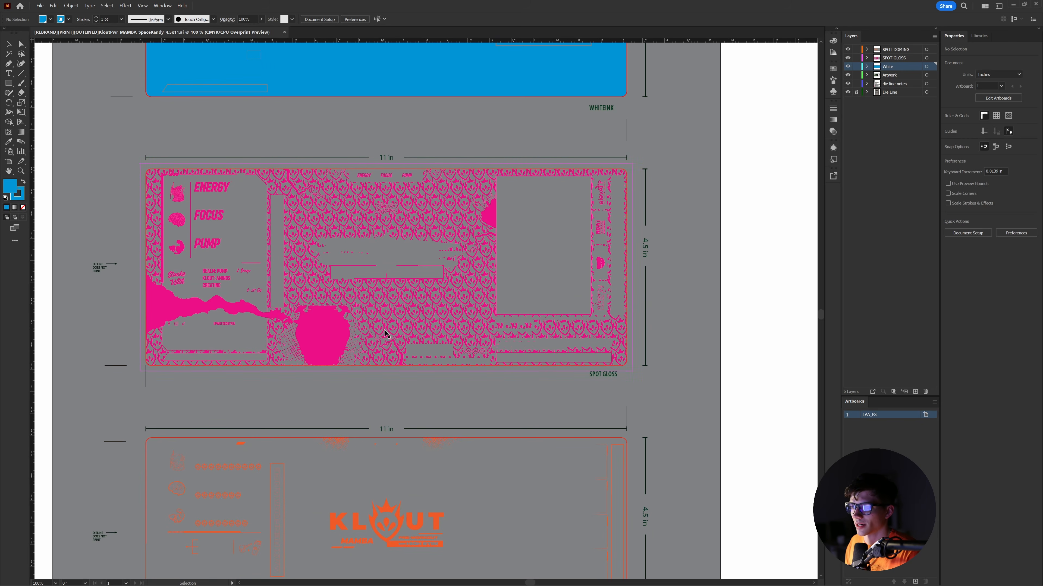
{"action": "left_click_drag", "start_coordinate": [296, 333], "coordinate": [290, 325]}
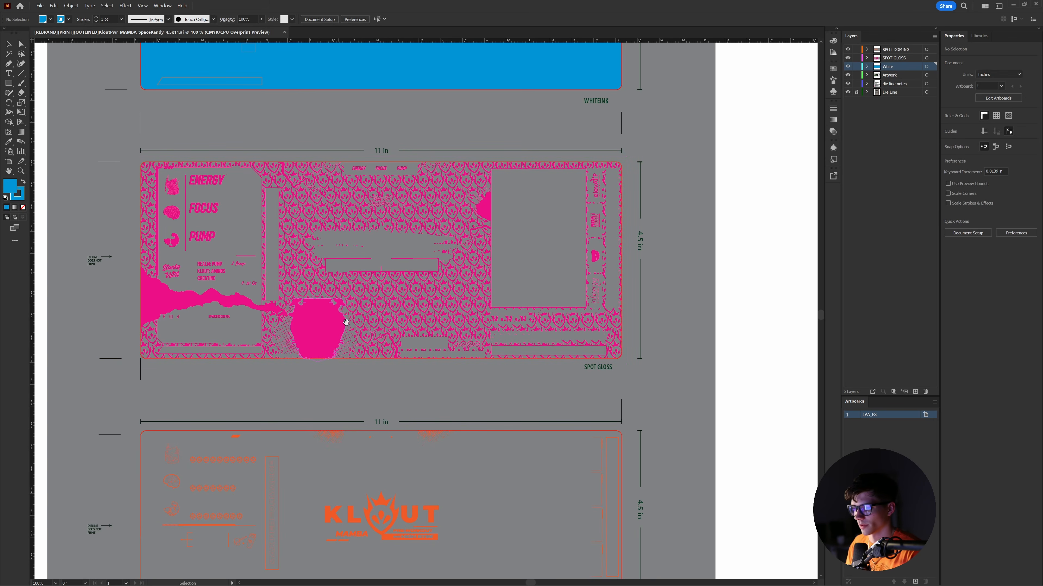
{"action": "left_click_drag", "start_coordinate": [341, 317], "coordinate": [390, 182]}
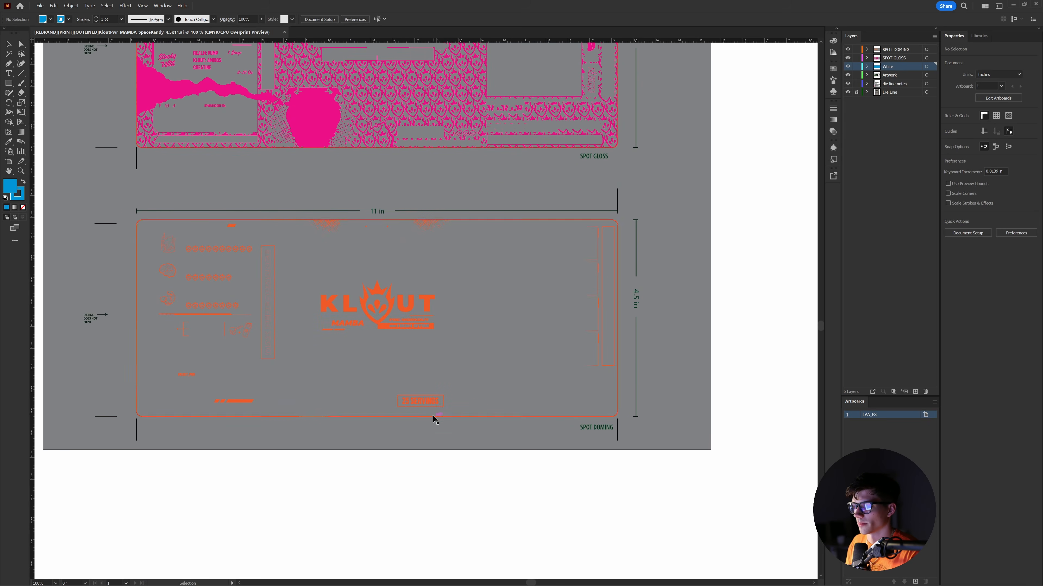
{"action": "left_click_drag", "start_coordinate": [470, 345], "coordinate": [490, 345]}
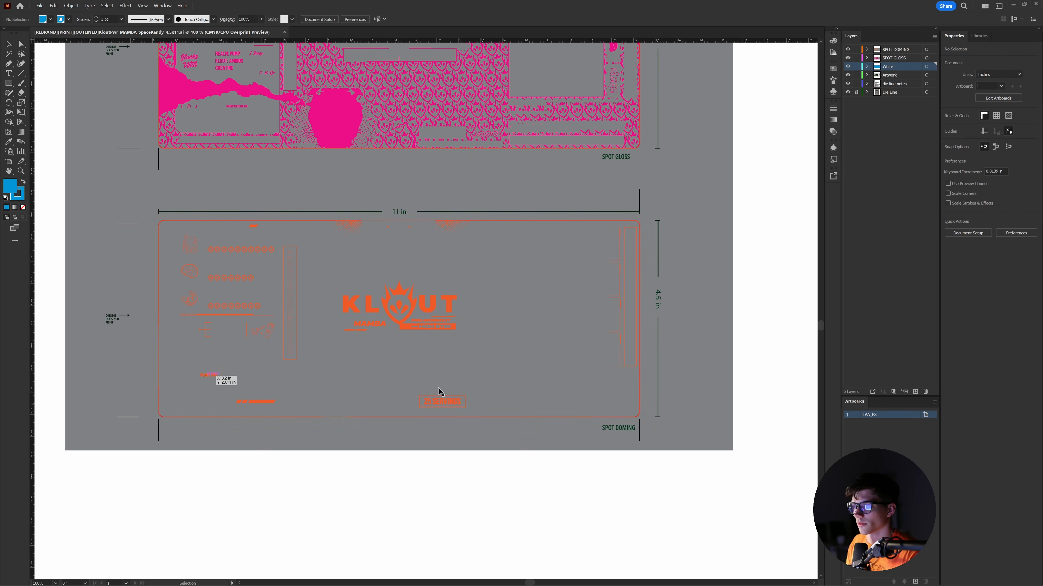
- Zoom out to the whole label sheet, zoom to 100% on the top artwork, then switch to Photoshop
{"action": "scroll", "coordinate": [487, 421], "scroll_direction": "up", "scroll_amount": 5}
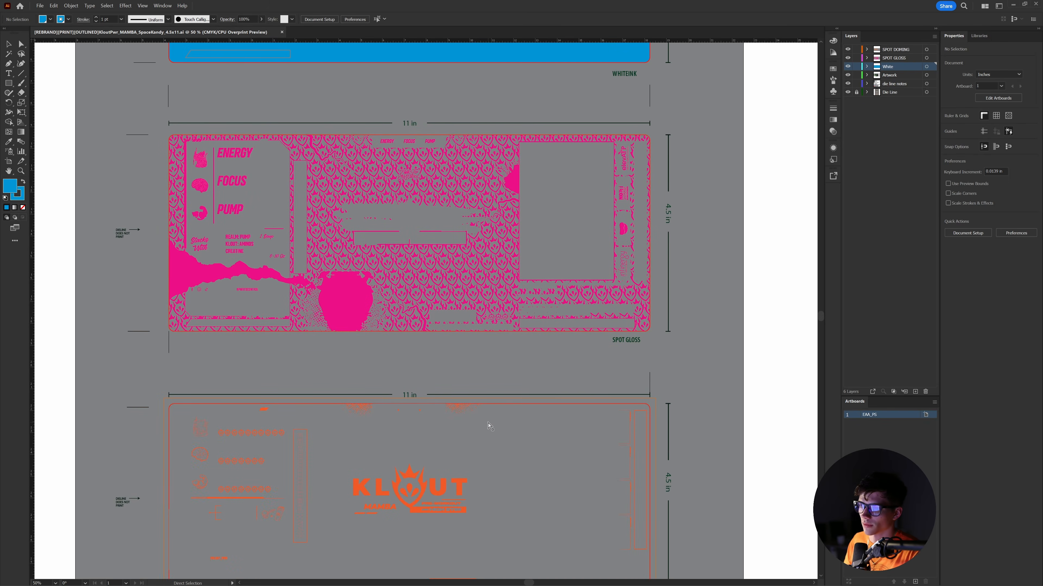
{"action": "key", "text": "ctrl+minus"}
{"action": "key", "text": "ctrl+minus"}
{"action": "scroll", "coordinate": [491, 394], "scroll_direction": "up", "scroll_amount": 3}
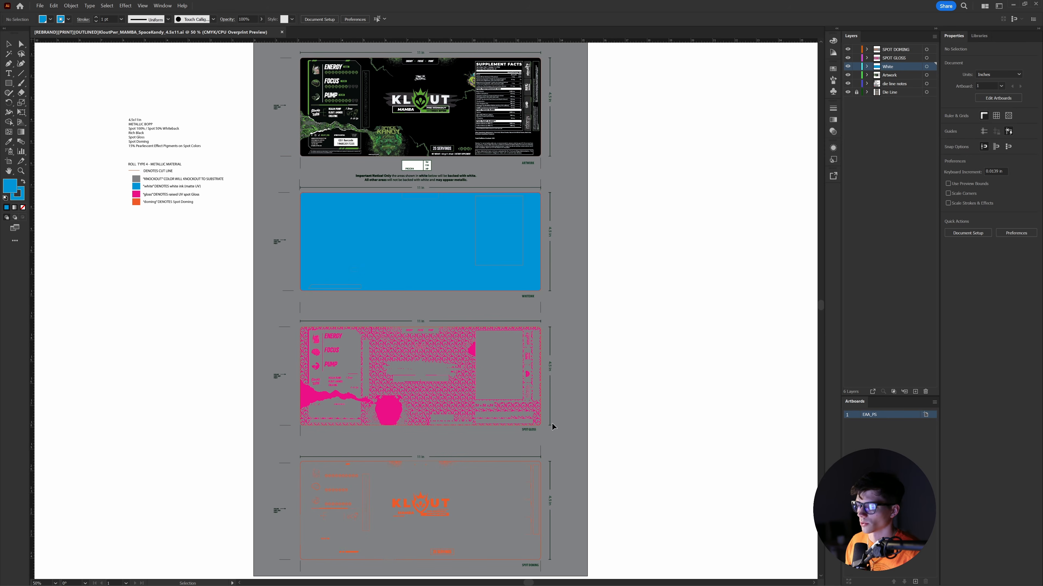
{"action": "mouse_move", "coordinate": [521, 585]}
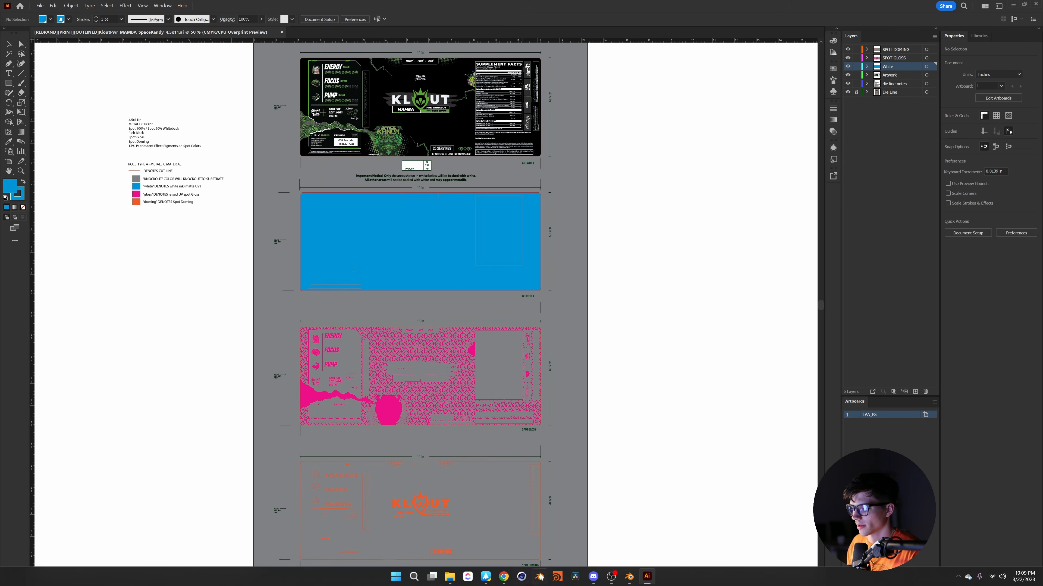
{"action": "key", "text": "ctrl+1"}
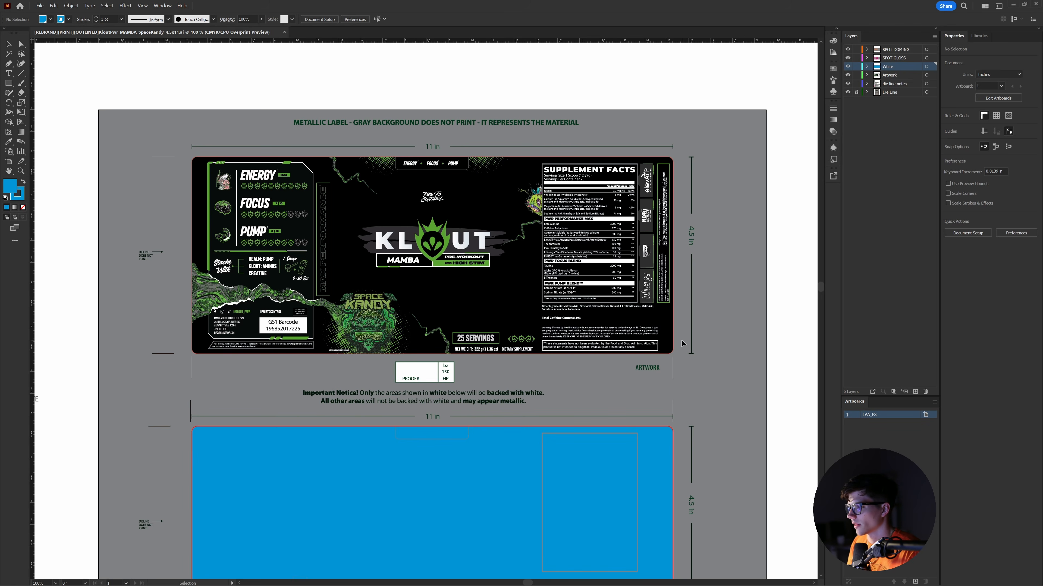
{"action": "left_click", "coordinate": [579, 576]}
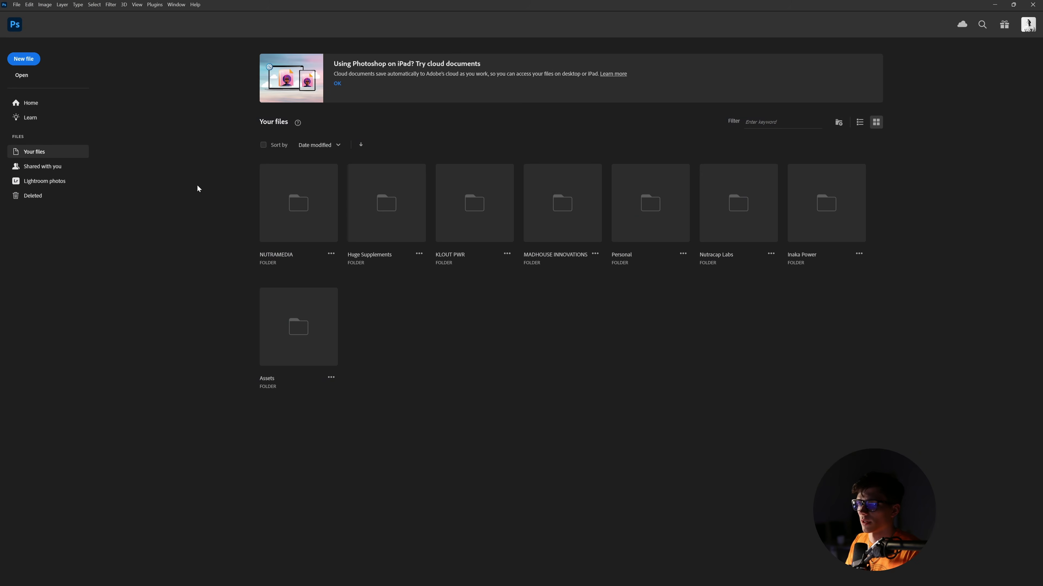
- Create a new 11 × 4.5 inch, 300 ppi document with Artboards enabled
{"action": "left_click", "coordinate": [24, 59]}
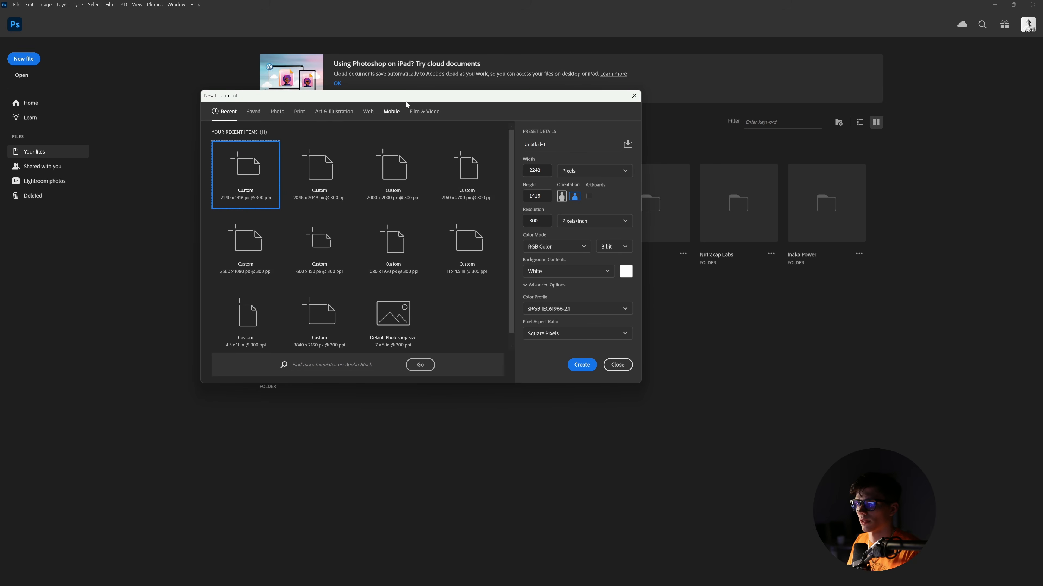
{"action": "left_click", "coordinate": [696, 257]}
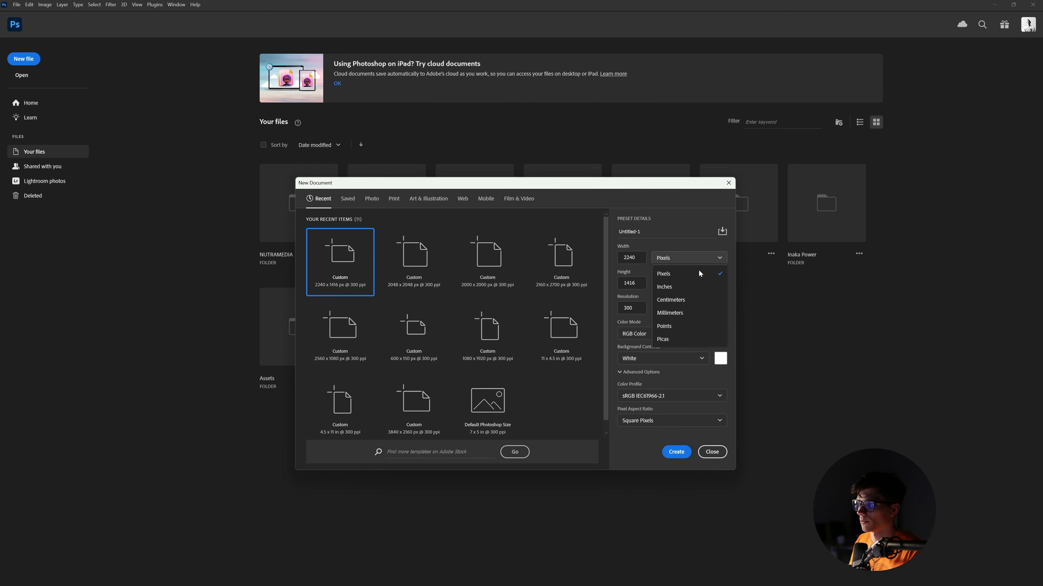
{"action": "left_click", "coordinate": [693, 286]}
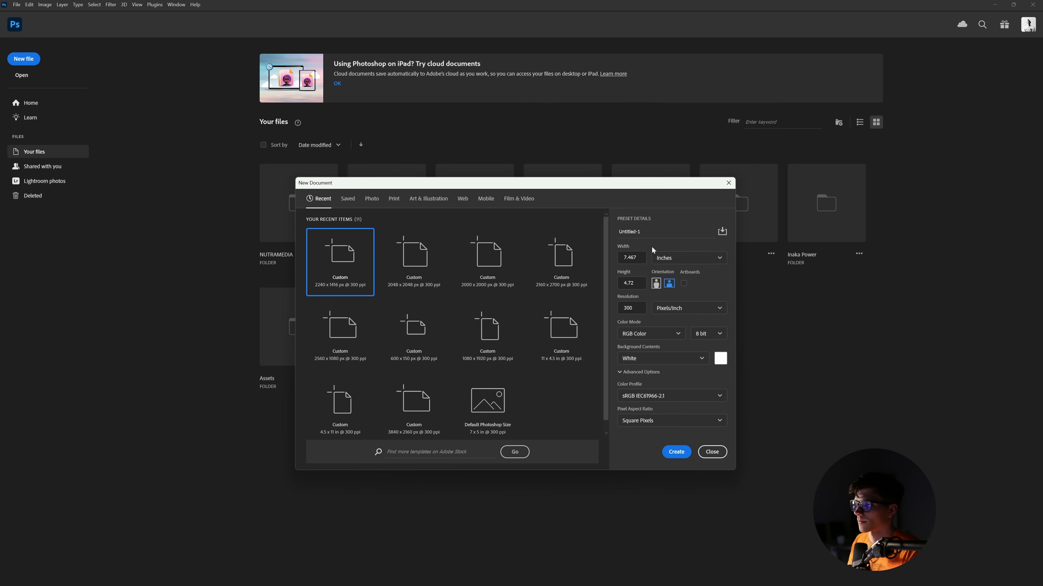
{"action": "left_click", "coordinate": [631, 257]}
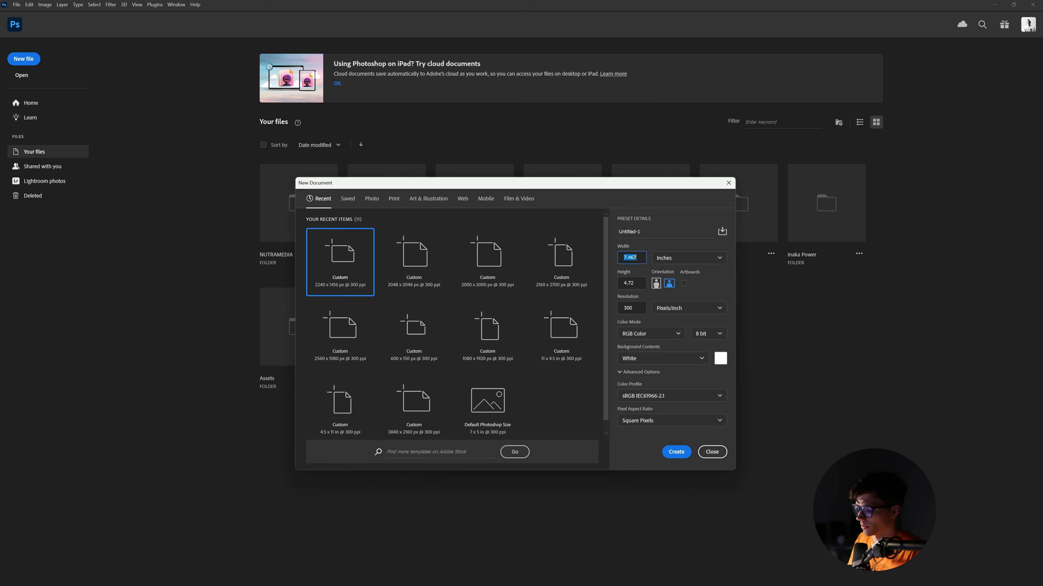
{"action": "type", "text": "11"}
{"action": "key", "text": "Tab"}
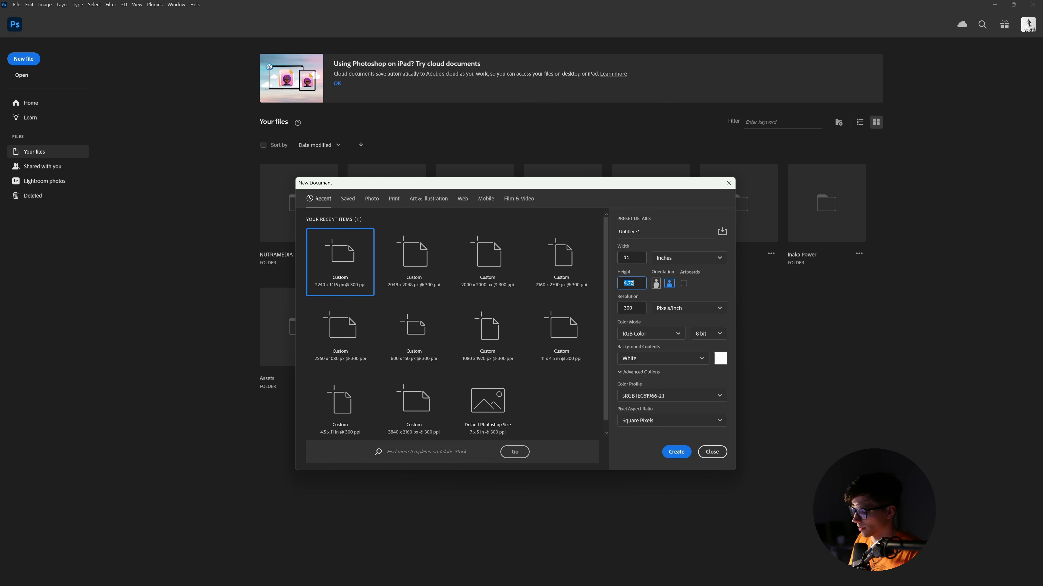
{"action": "type", "text": "4"}
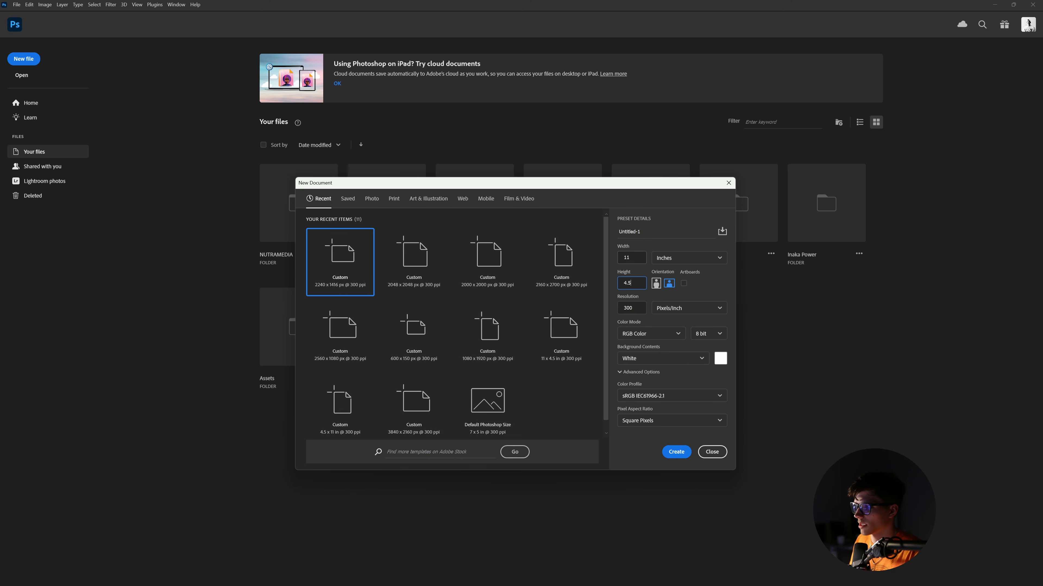
{"action": "left_click", "coordinate": [684, 285]}
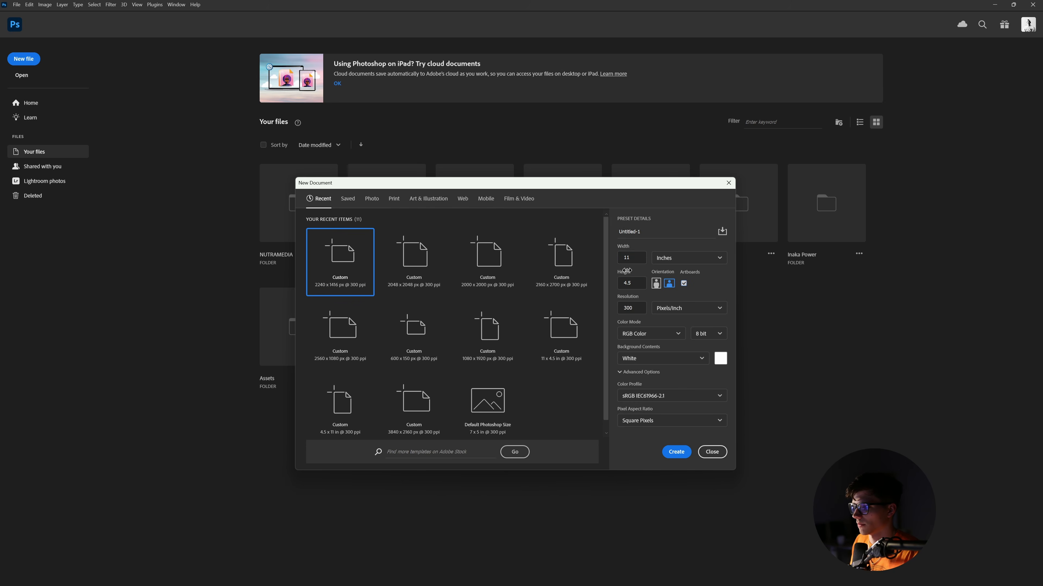
{"action": "key", "text": "Return"}
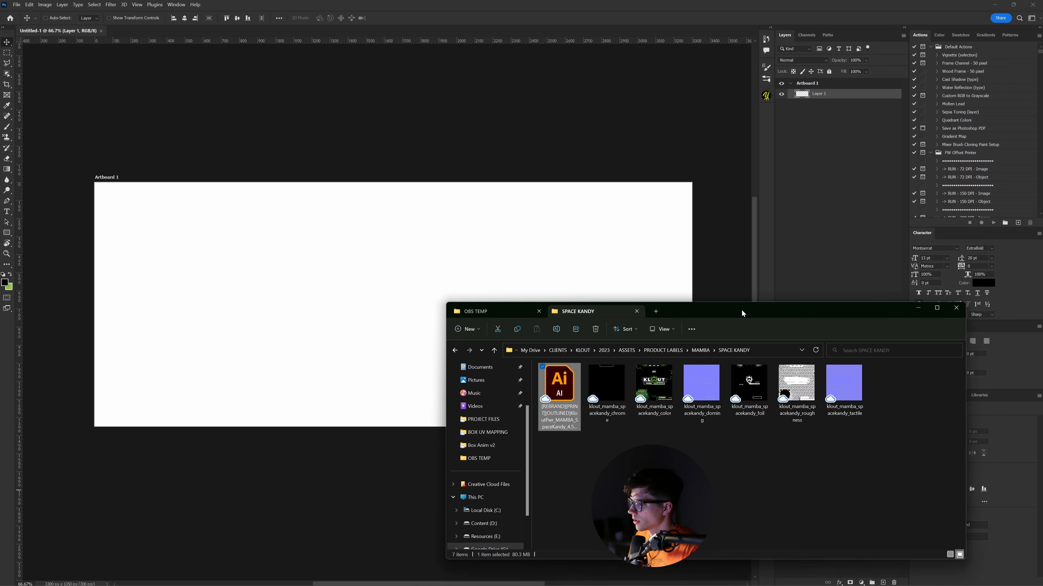
- Drag the Illustrator label file onto the canvas and place it as a smart object
{"action": "left_click_drag", "start_coordinate": [742, 312], "coordinate": [728, 331]}
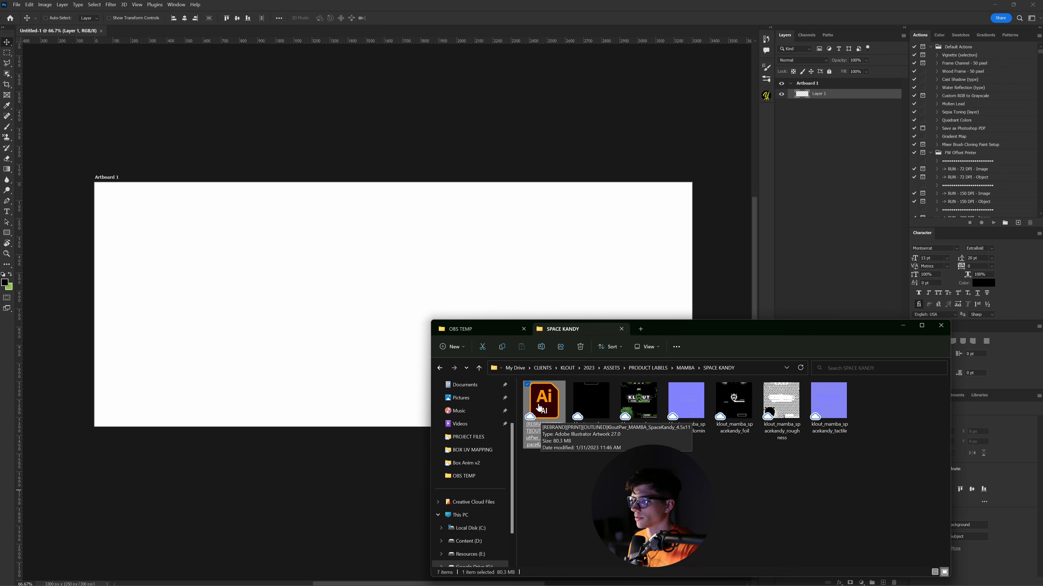
{"action": "left_click_drag", "start_coordinate": [543, 417], "coordinate": [389, 312]}
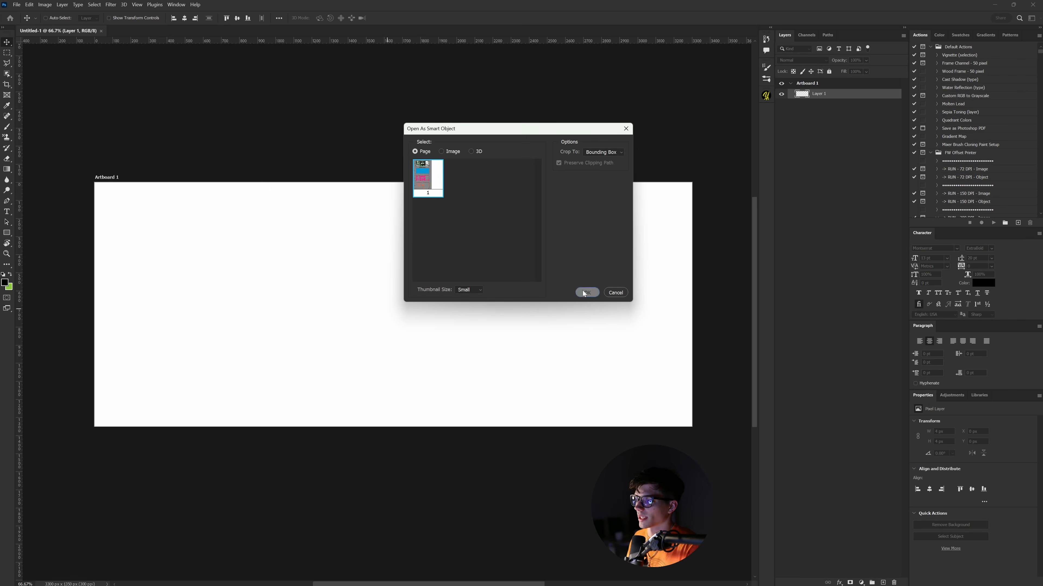
{"action": "left_click", "coordinate": [583, 292]}
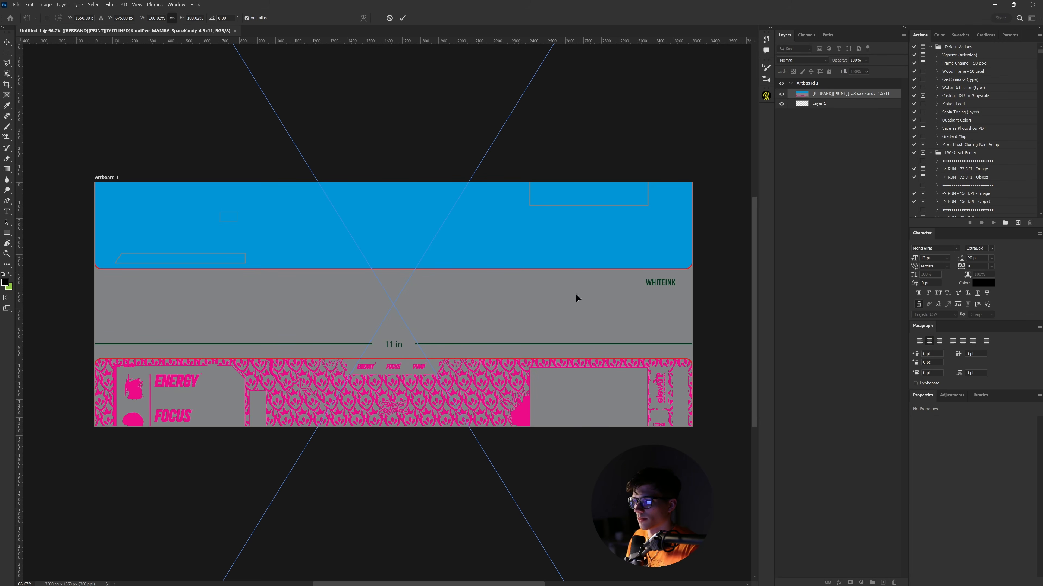
{"action": "left_click_drag", "start_coordinate": [577, 298], "coordinate": [588, 500]}
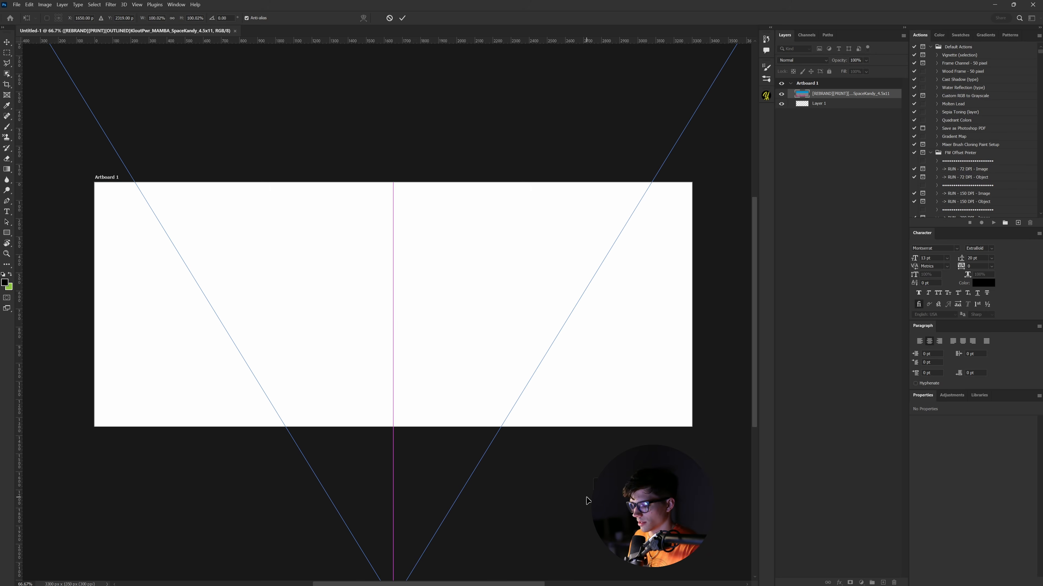
{"action": "key", "text": "Return"}
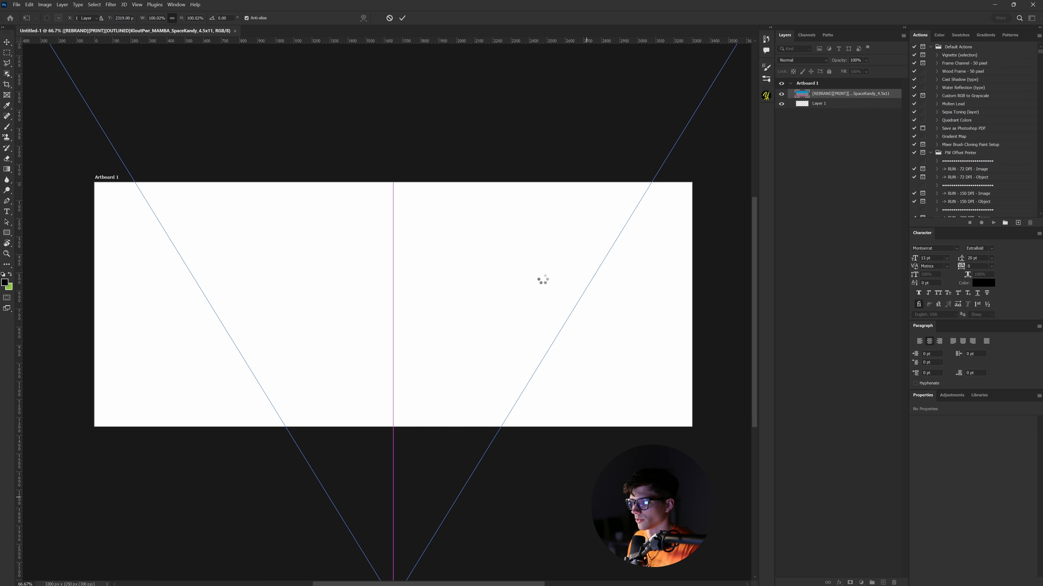
- Move the full-colour label down onto the artboard and nudge it into place
{"action": "left_click_drag", "start_coordinate": [534, 229], "coordinate": [544, 420]}
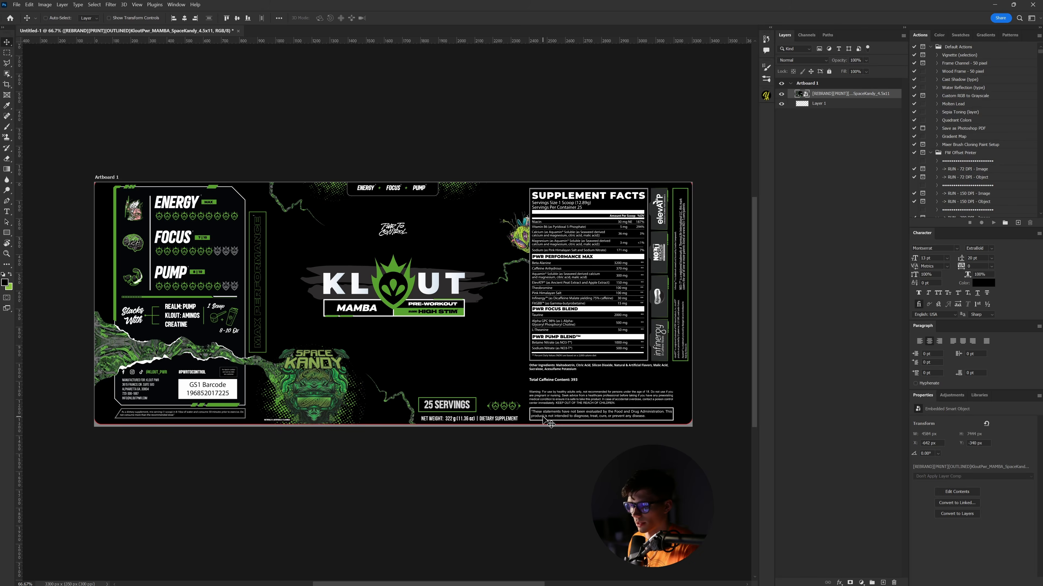
{"action": "key", "text": "shift+Down"}
{"action": "key", "text": "shift+Down"}
{"action": "key", "text": "Up"}
{"action": "key", "text": "Up"}
{"action": "key", "text": "Up"}
{"action": "key", "text": "Up"}
{"action": "key", "text": "Up"}
{"action": "key", "text": "Up"}
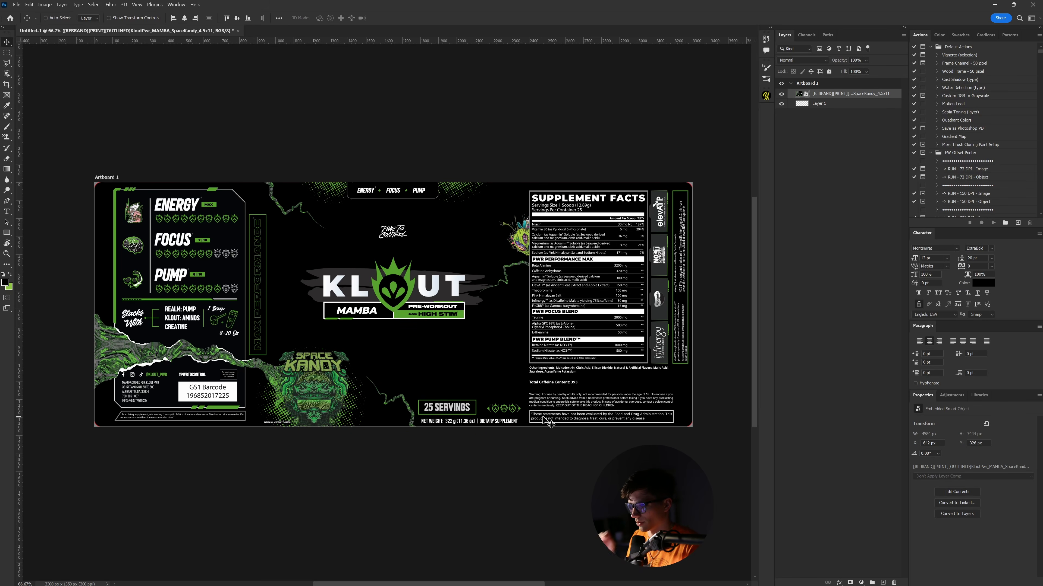
- Nudge the label up one pixel, then link the roughness map into the Mix Shader in Blender
{"action": "key", "text": "Up"}
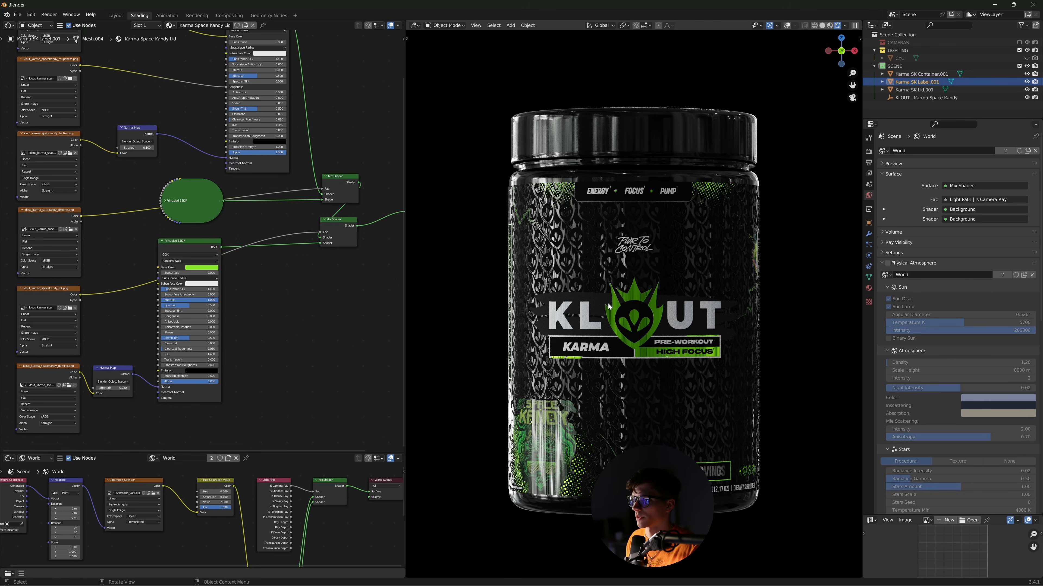
{"action": "middle_click_drag", "start_coordinate": [309, 334], "coordinate": [346, 372]}
{"action": "middle_click_drag", "start_coordinate": [174, 231], "coordinate": [174, 247]}
{"action": "middle_click_drag", "start_coordinate": [189, 161], "coordinate": [168, 130]}
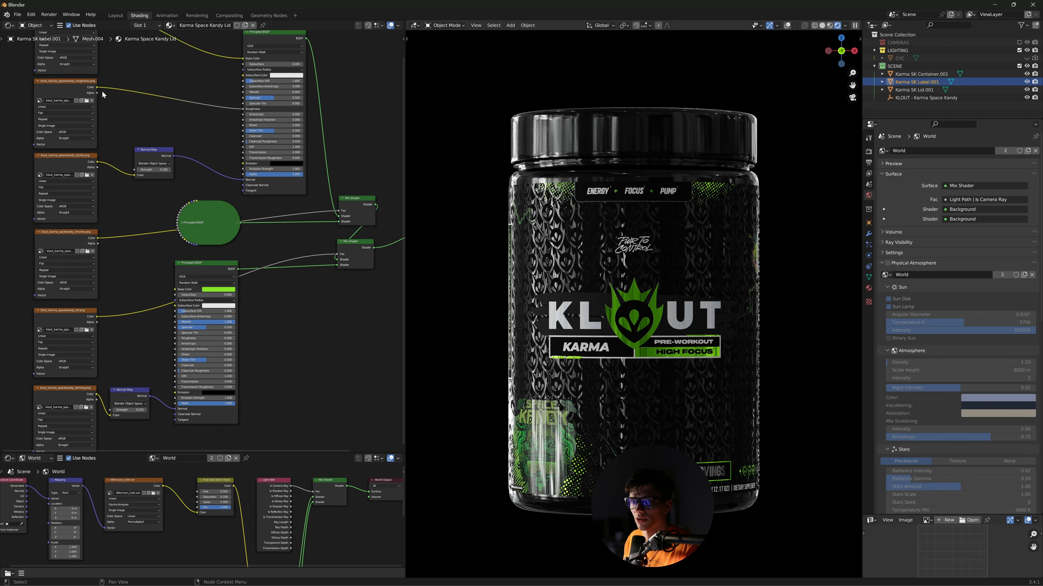
{"action": "mouse_move", "coordinate": [97, 87]}
{"action": "left_mouse_down"}
{"action": "mouse_move", "coordinate": [240, 140]}
{"action": "mouse_move", "coordinate": [246, 218]}
{"action": "mouse_move", "coordinate": [338, 254]}
{"action": "left_mouse_up"}
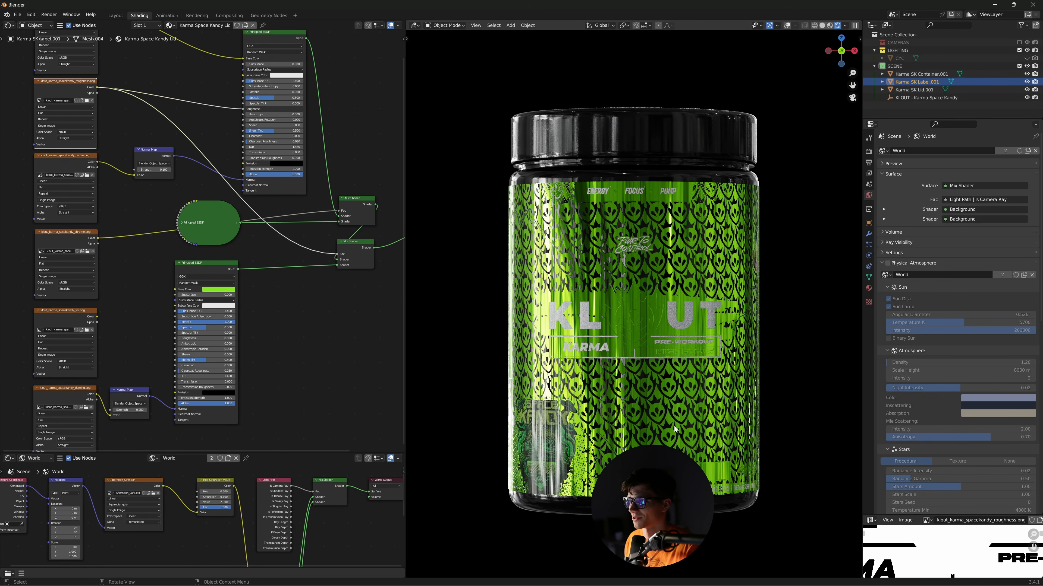
- Undo the roughness link to restore the foil mask and return to the label in Photoshop
{"action": "key", "text": "ctrl+z"}
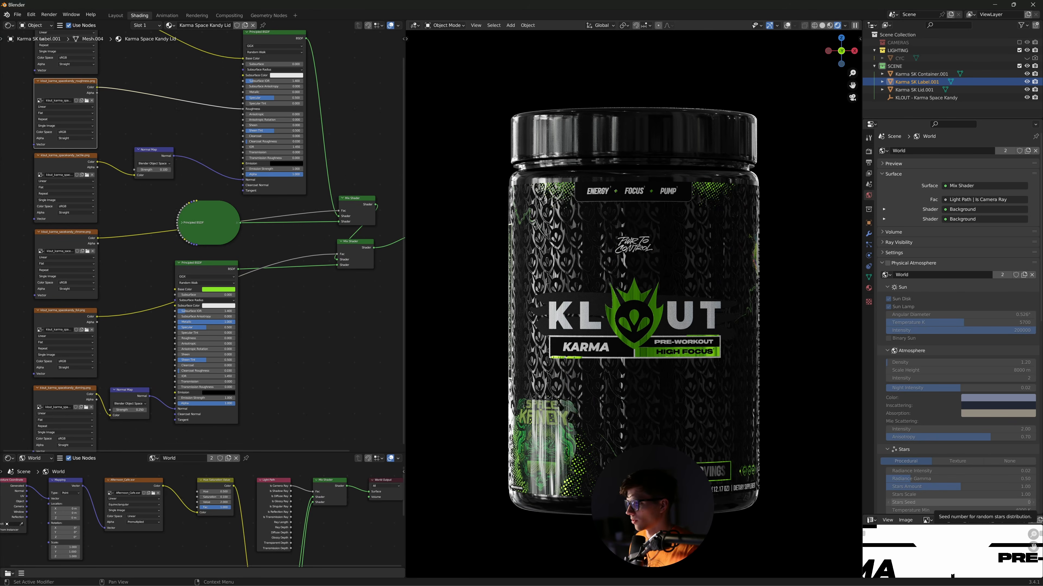
{"action": "mouse_move", "coordinate": [647, 583]}
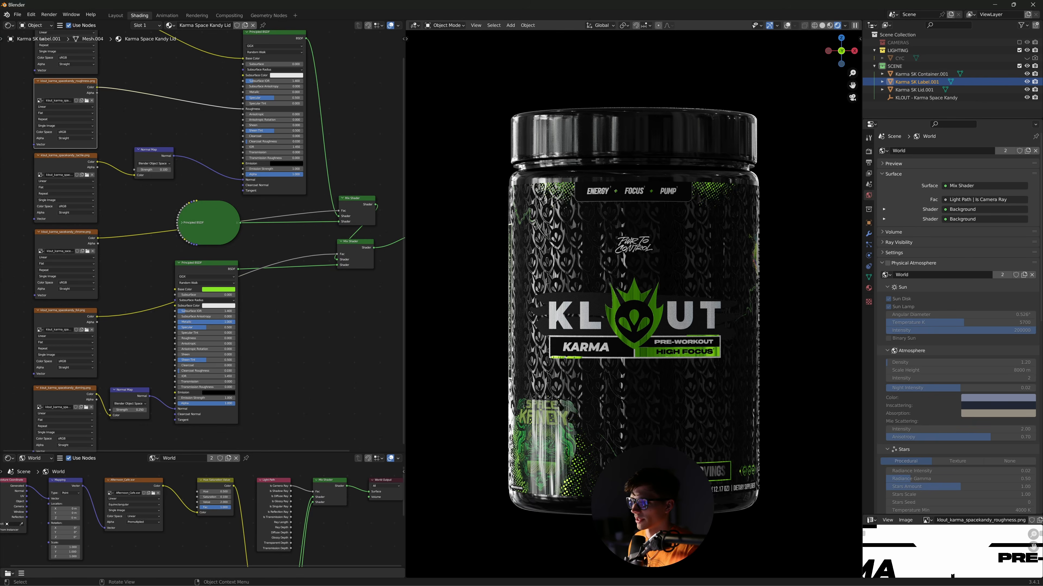
{"action": "left_click", "coordinate": [656, 576]}
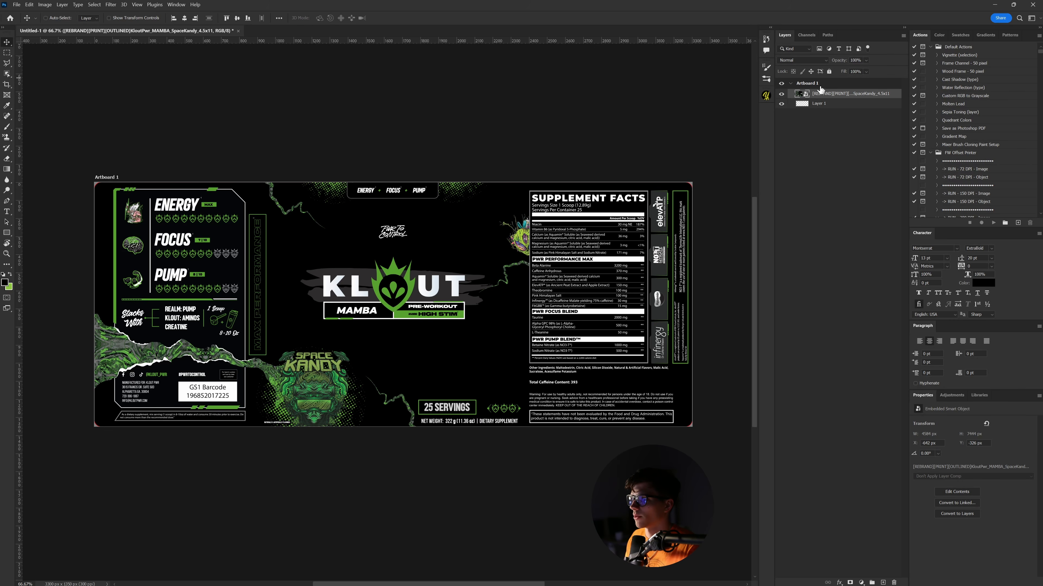
{"action": "left_click_drag", "start_coordinate": [551, 226], "coordinate": [527, 227]}
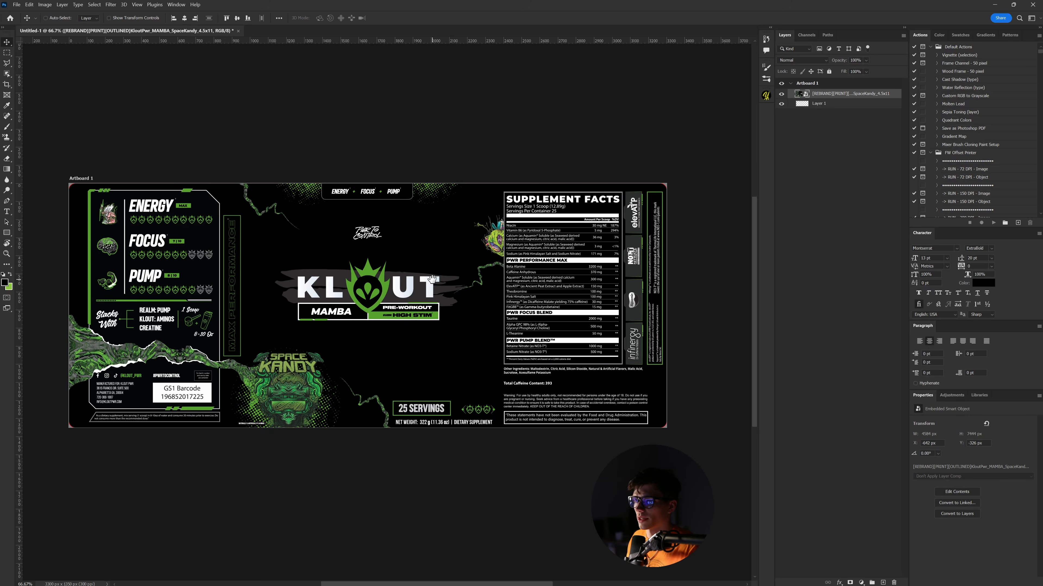
{"action": "left_click_drag", "start_coordinate": [432, 279], "coordinate": [448, 264]}
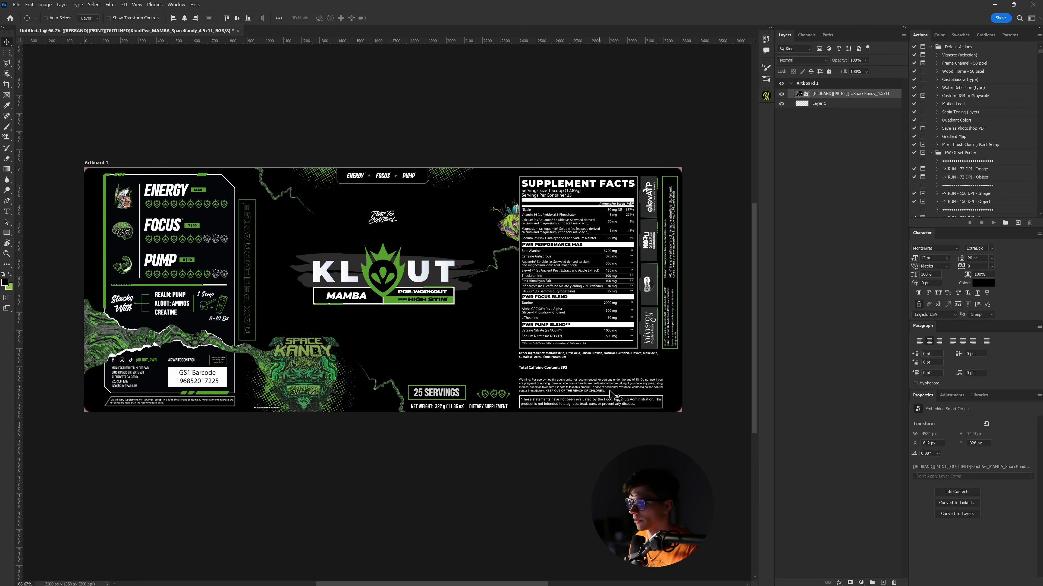
{"action": "key", "text": "ctrl+plus"}
{"action": "key", "text": "ctrl+plus"}
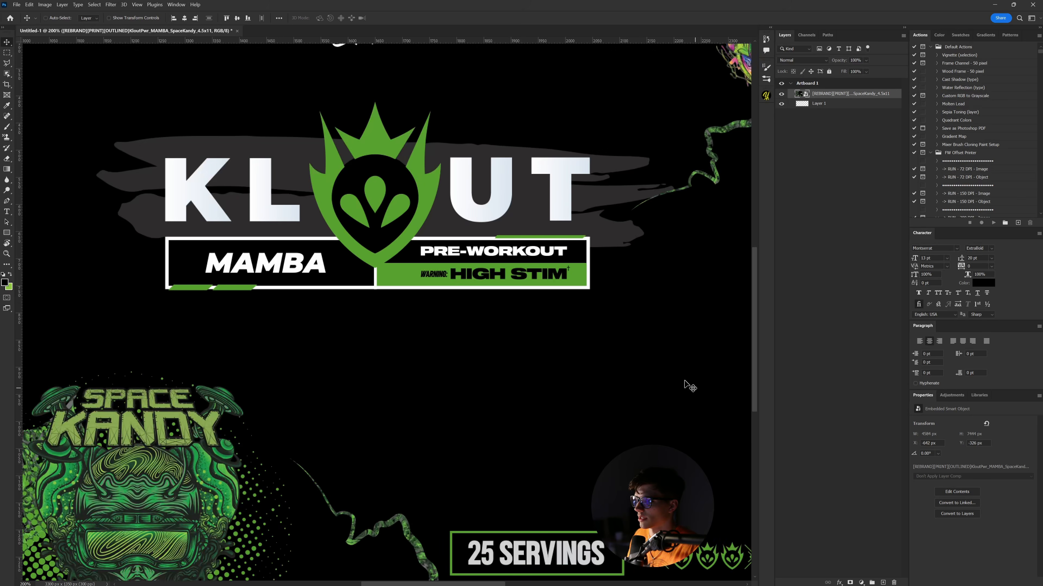
{"action": "left_click_drag", "start_coordinate": [697, 172], "coordinate": [532, 354]}
{"action": "left_click_drag", "start_coordinate": [722, 225], "coordinate": [463, 342]}
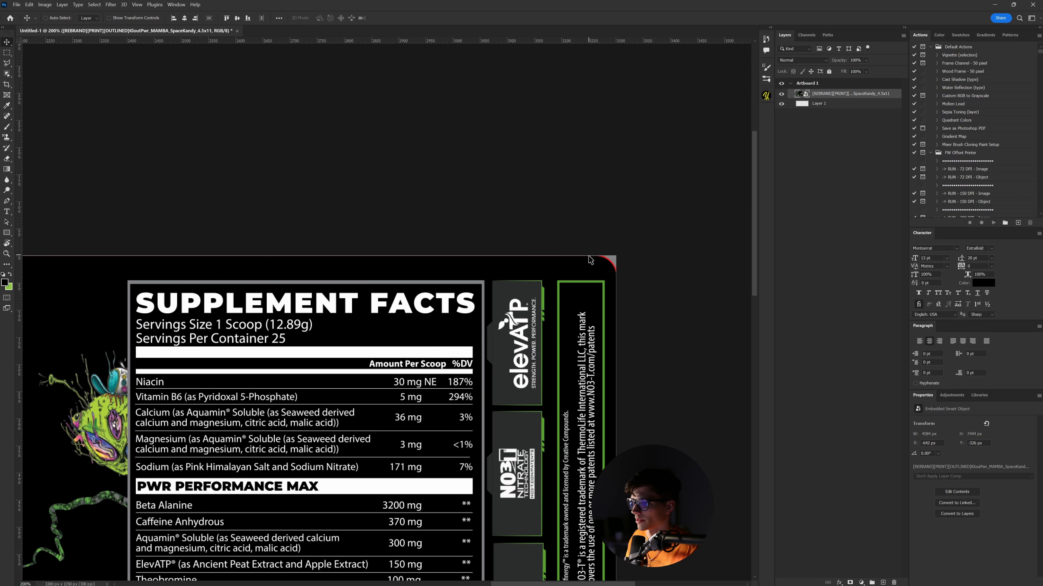
{"action": "left_click_drag", "start_coordinate": [576, 322], "coordinate": [597, 309]}
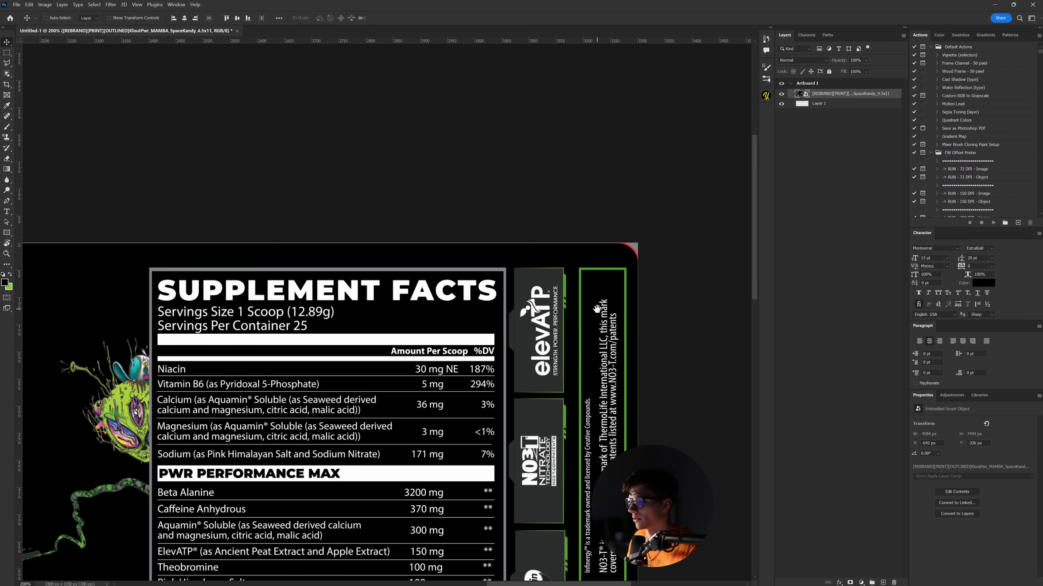
{"action": "key", "text": "ctrl+minus"}
{"action": "key", "text": "ctrl+minus"}
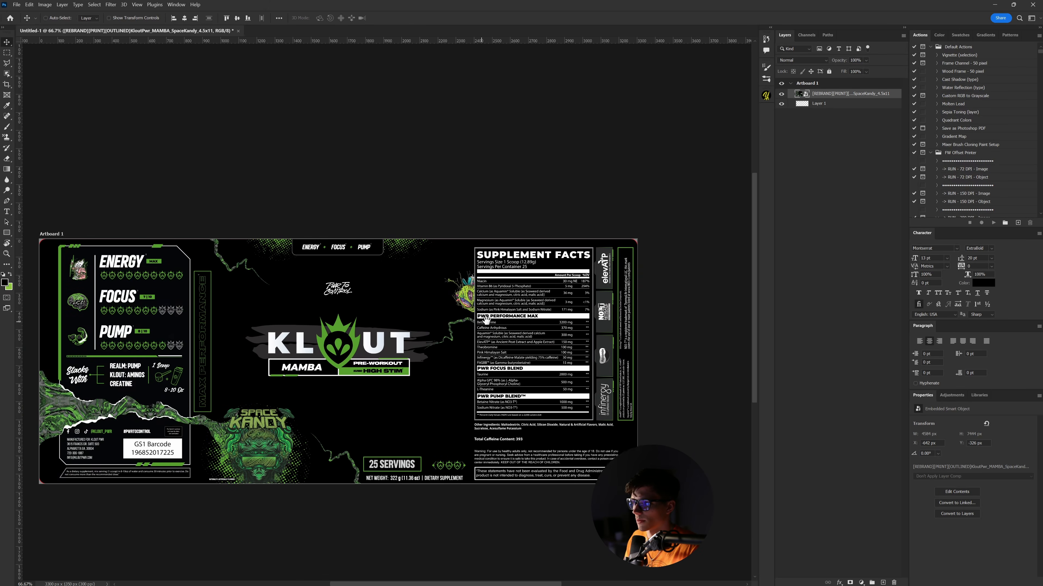
{"action": "left_click_drag", "start_coordinate": [486, 320], "coordinate": [512, 312]}
- Add a new empty layer and pick the Brush with black as the foreground colour
{"action": "left_click", "coordinate": [883, 582]}
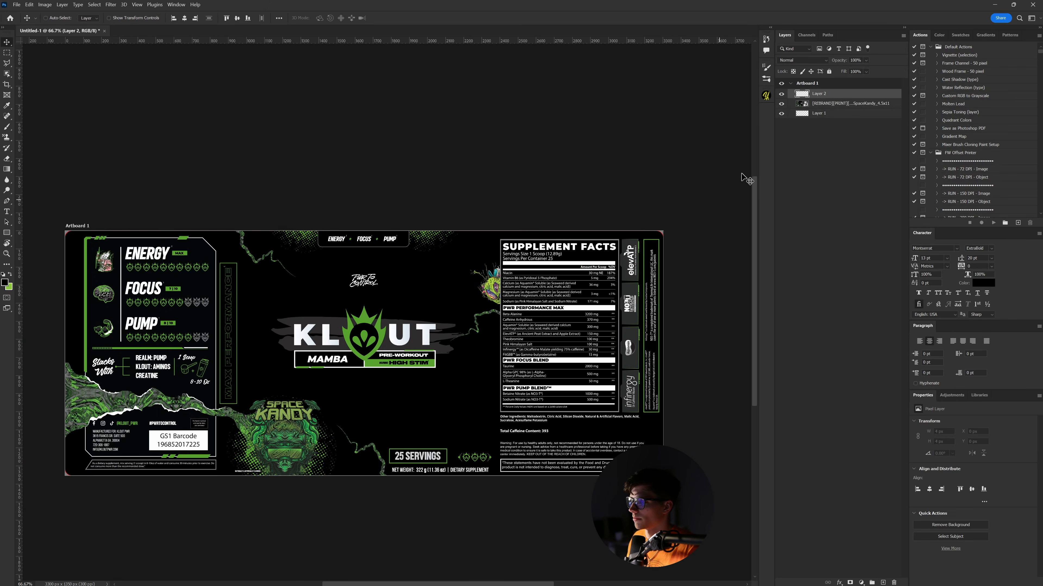
{"action": "key", "text": "b"}
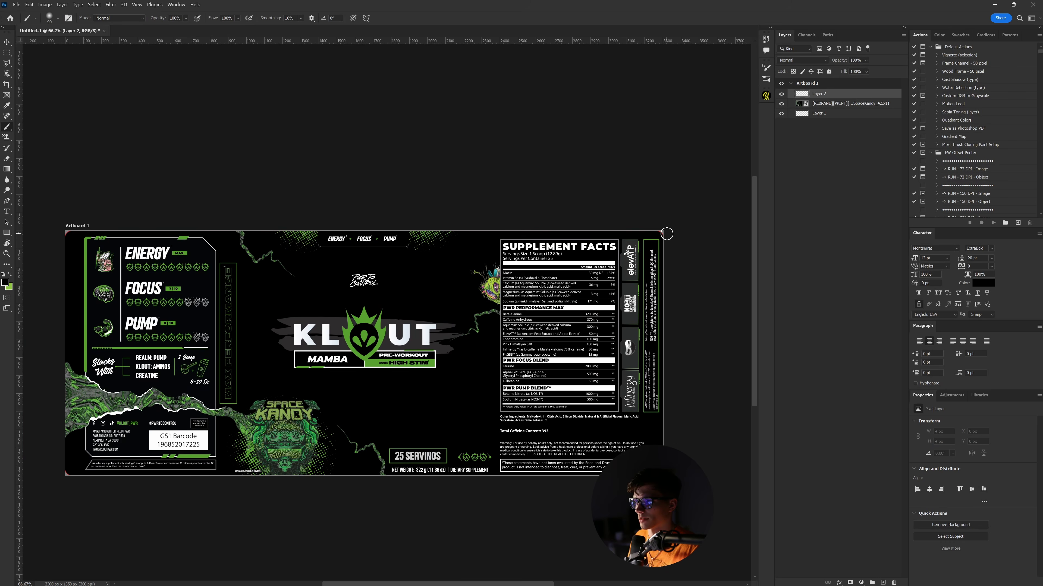
{"action": "left_click", "coordinate": [5, 282]}
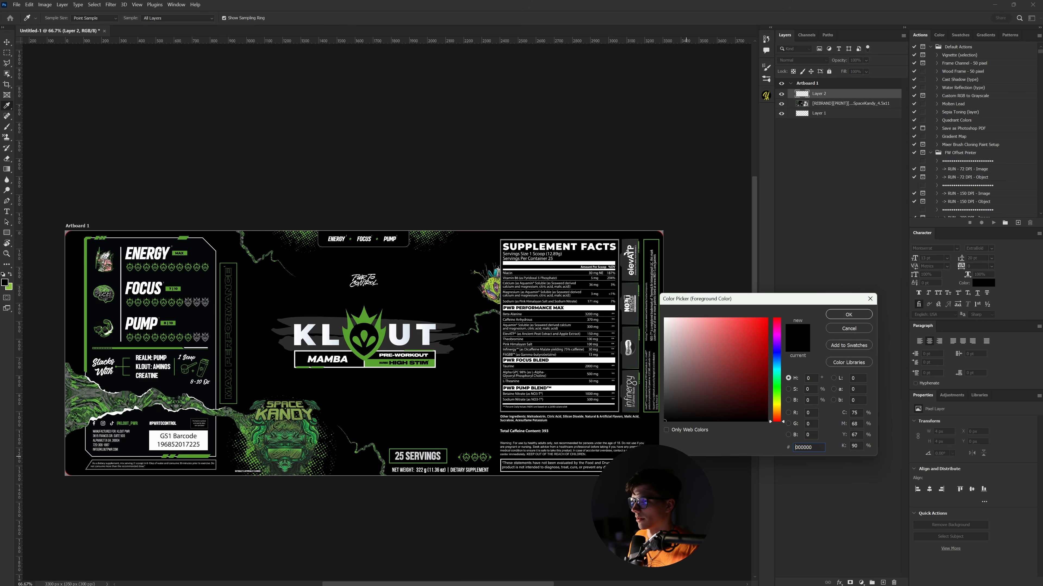
{"action": "left_click", "coordinate": [849, 315]}
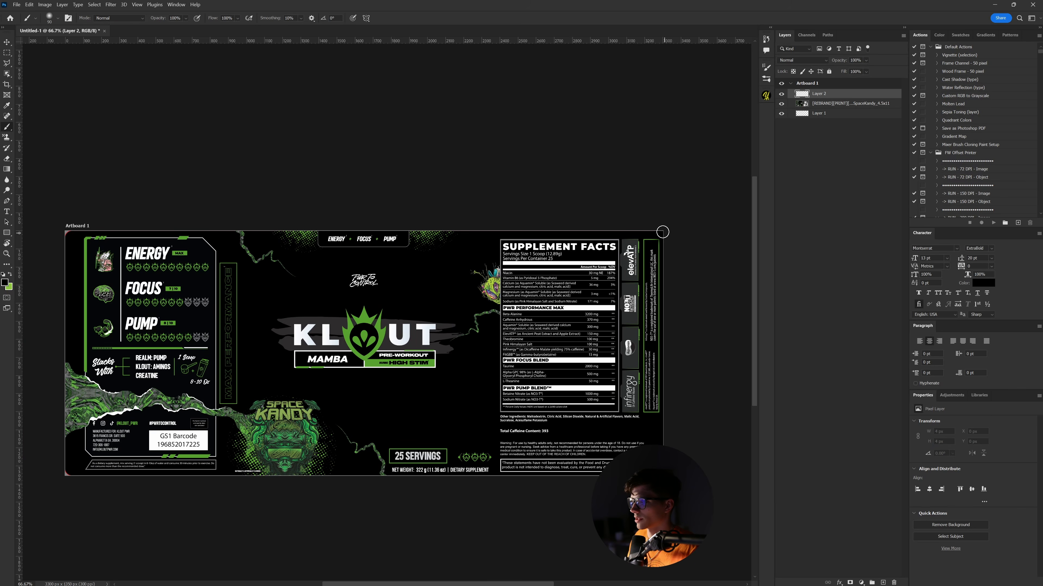
- Paint black over the top-right and bottom-left label corners, then deselect the roughness node in Blender
{"action": "left_click_drag", "start_coordinate": [662, 232], "coordinate": [658, 246]}
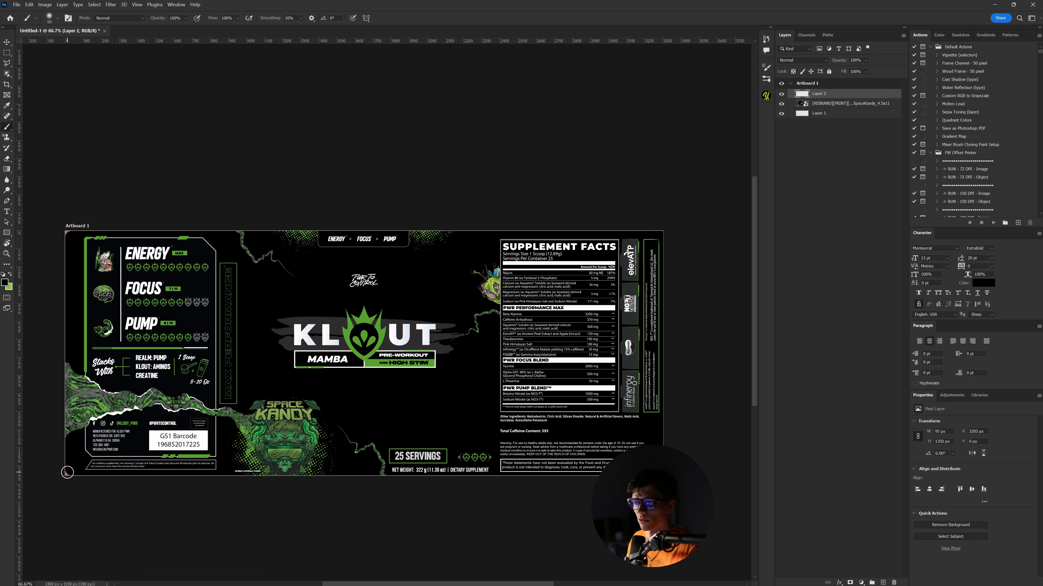
{"action": "left_click_drag", "start_coordinate": [68, 473], "coordinate": [73, 482]}
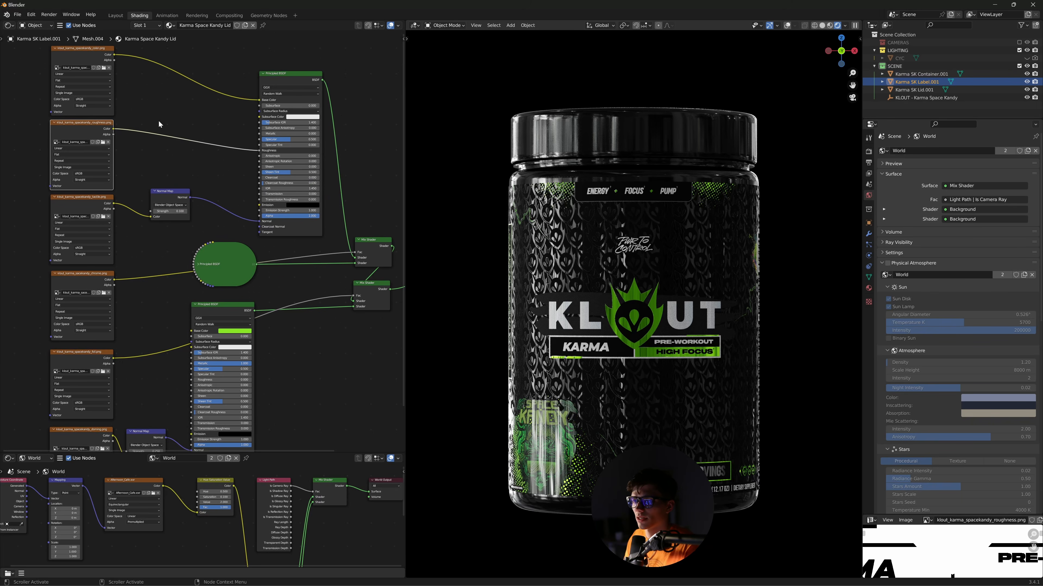
{"action": "middle_click_drag", "start_coordinate": [173, 163], "coordinate": [238, 206]}
{"action": "left_click", "coordinate": [214, 190]}
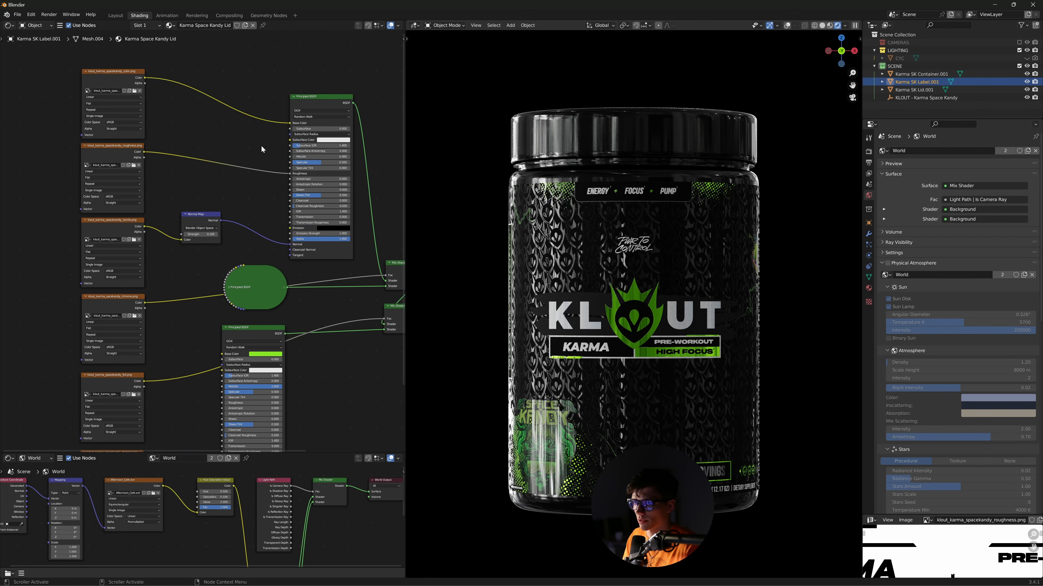
- Box-select the color, roughness and tactile Image Texture nodes, then switch back to Photoshop
{"action": "scroll", "coordinate": [263, 146], "scroll_direction": "up", "scroll_amount": 3}
{"action": "middle_click_drag", "start_coordinate": [274, 299], "coordinate": [240, 368]}
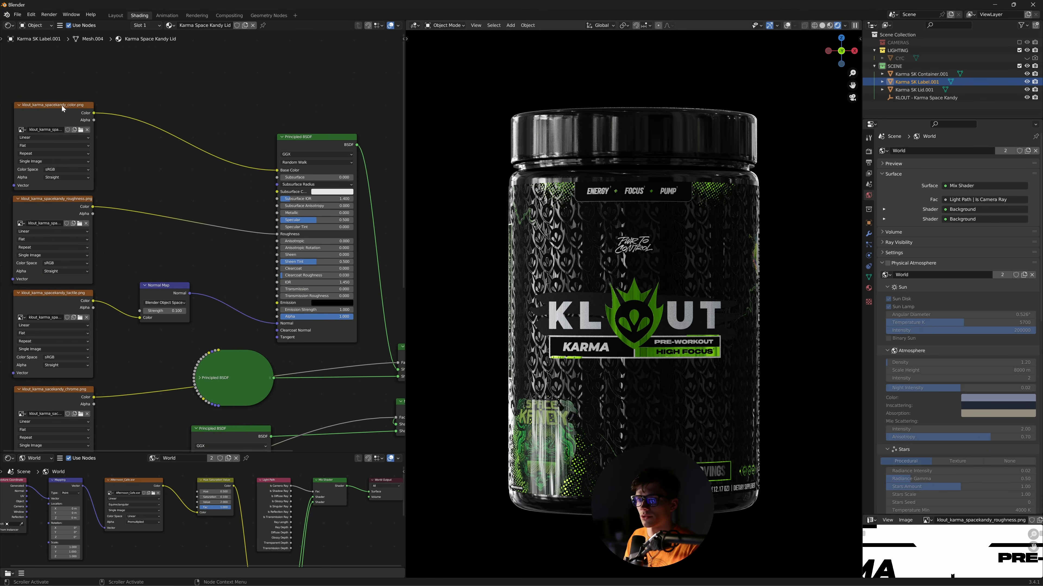
{"action": "left_click_drag", "start_coordinate": [52, 82], "coordinate": [68, 357]}
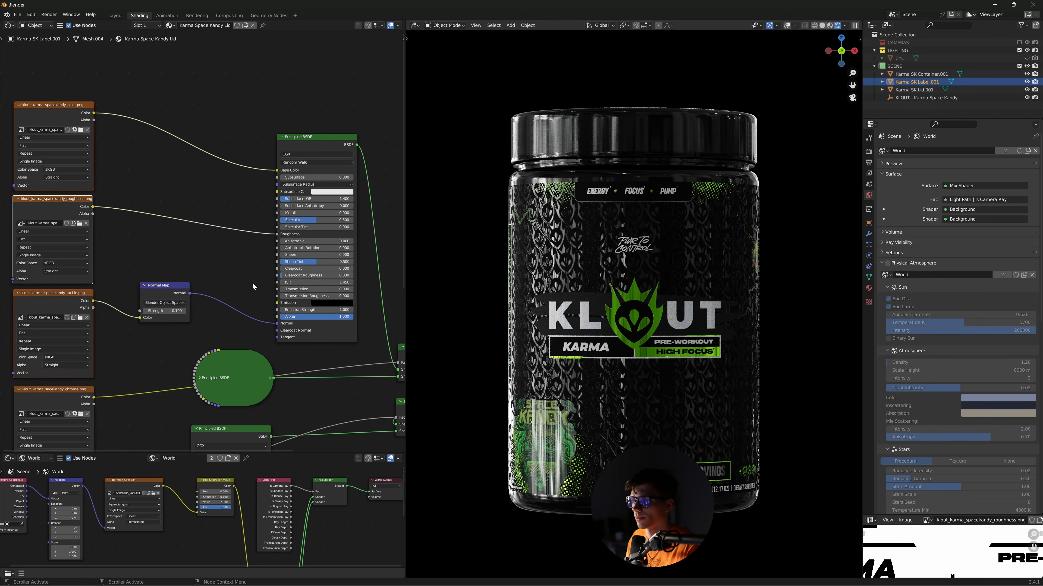
{"action": "middle_click_drag", "start_coordinate": [235, 265], "coordinate": [288, 242]}
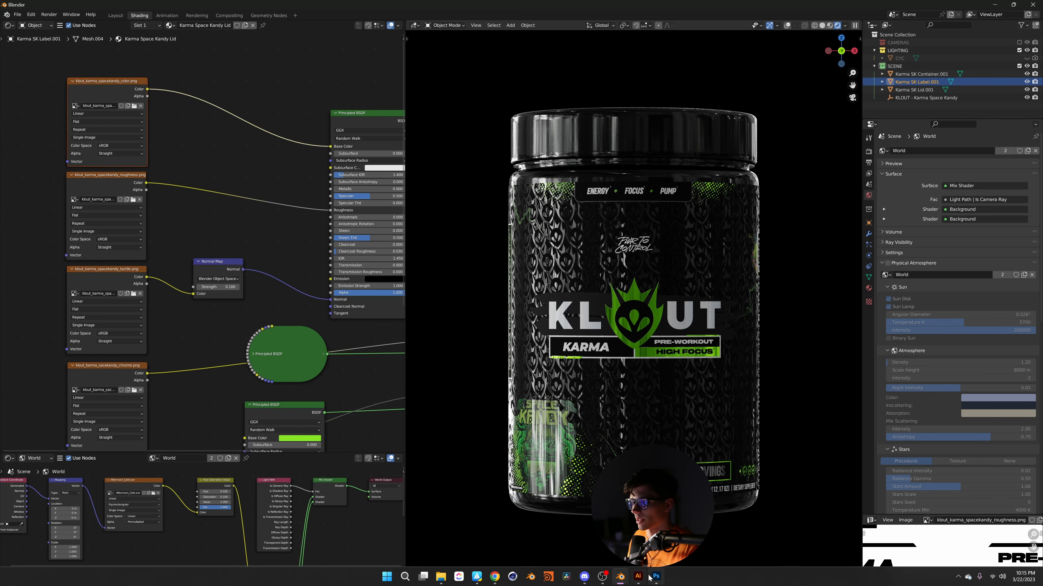
{"action": "left_click", "coordinate": [653, 577]}
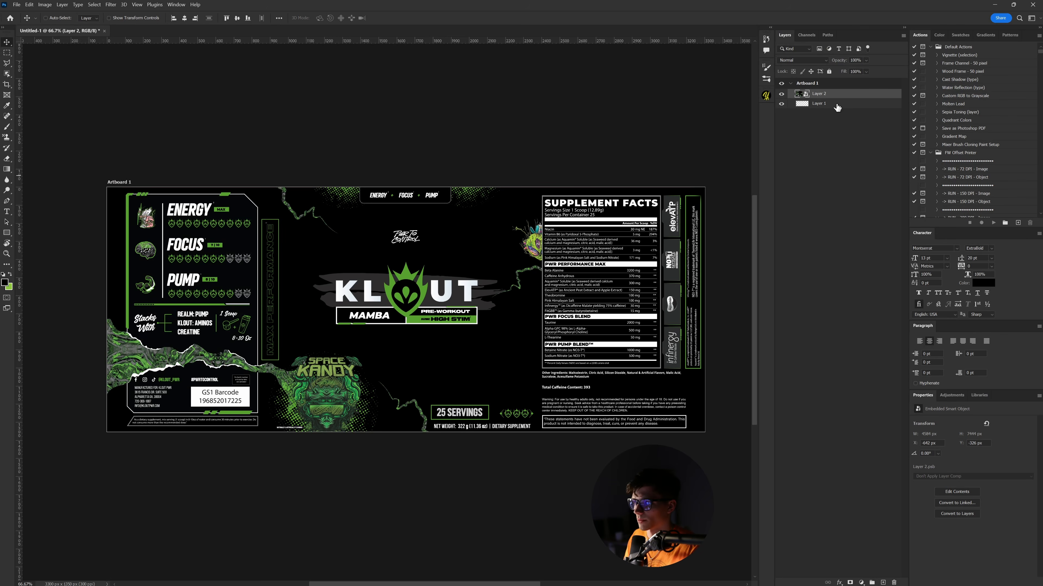
- Duplicate the painted label layer, position the copy over the label, and set it to 42% opacity
{"action": "key", "text": "ctrl+j"}
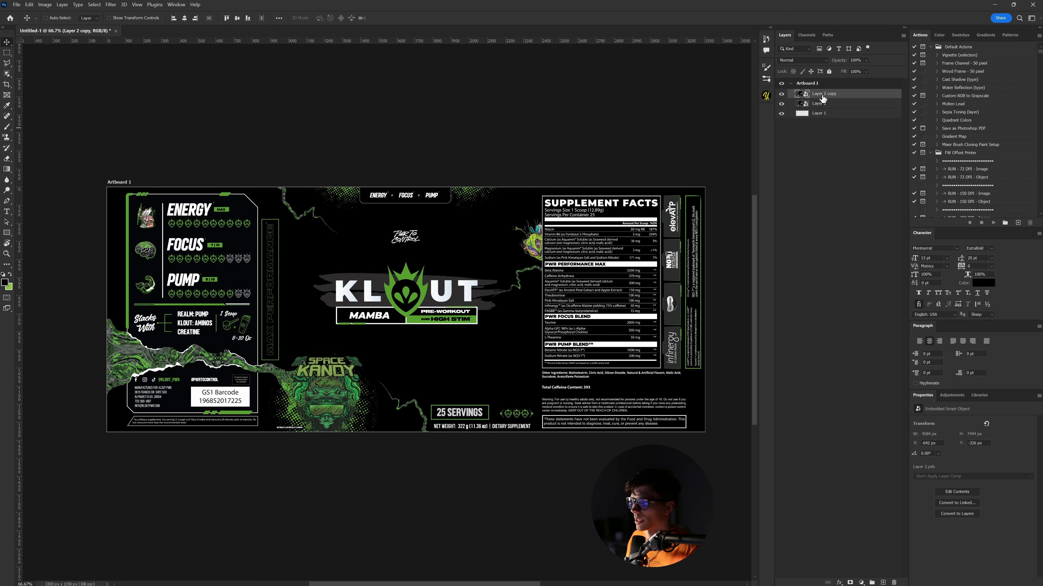
{"action": "left_click_drag", "start_coordinate": [530, 356], "coordinate": [542, 242], "text": "shift"}
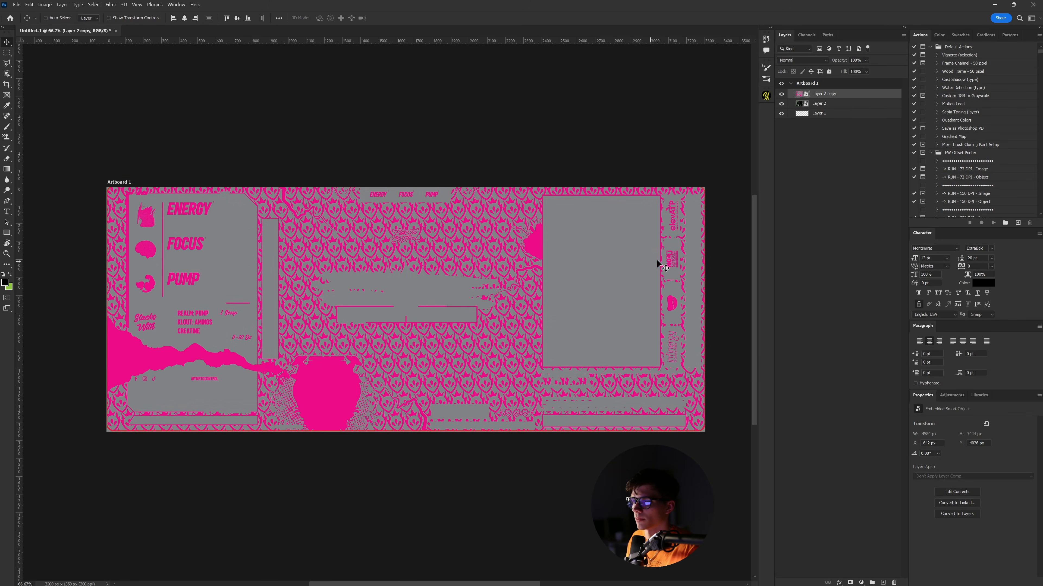
{"action": "key", "text": "Down"}
{"action": "key", "text": "Down"}
{"action": "key", "text": "Down"}
{"action": "key", "text": "Down"}
{"action": "key", "text": "Down"}
{"action": "key", "text": "Down"}
{"action": "key", "text": "Down"}
{"action": "key", "text": "Down"}
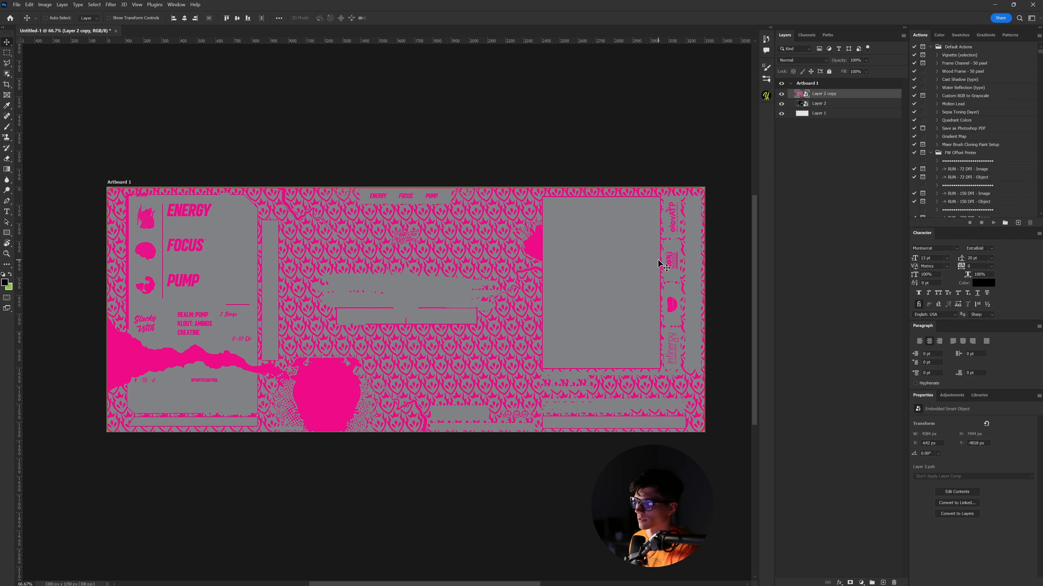
{"action": "left_click_drag", "start_coordinate": [841, 67], "coordinate": [813, 64]}
- Zoom to 600% on the MAMBA panel and nudge the copy up to align the pink frame
{"action": "key", "text": "ctrl+plus"}
{"action": "key", "text": "ctrl+plus"}
{"action": "key", "text": "ctrl+plus"}
{"action": "key", "text": "ctrl+plus"}
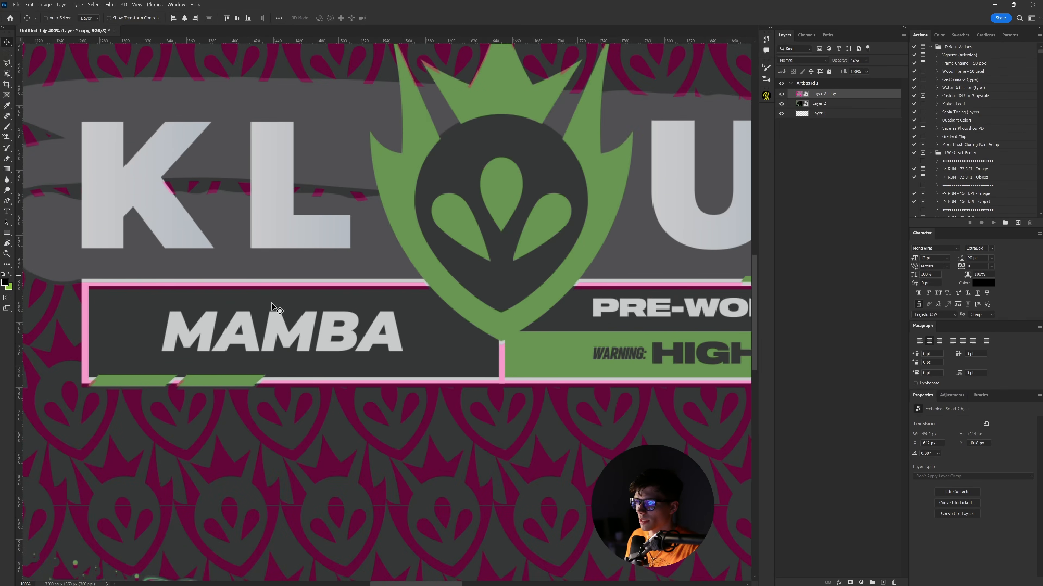
{"action": "left_click_drag", "start_coordinate": [367, 379], "coordinate": [476, 377]}
{"action": "key", "text": "ctrl+plus"}
{"action": "key", "text": "ctrl+plus"}
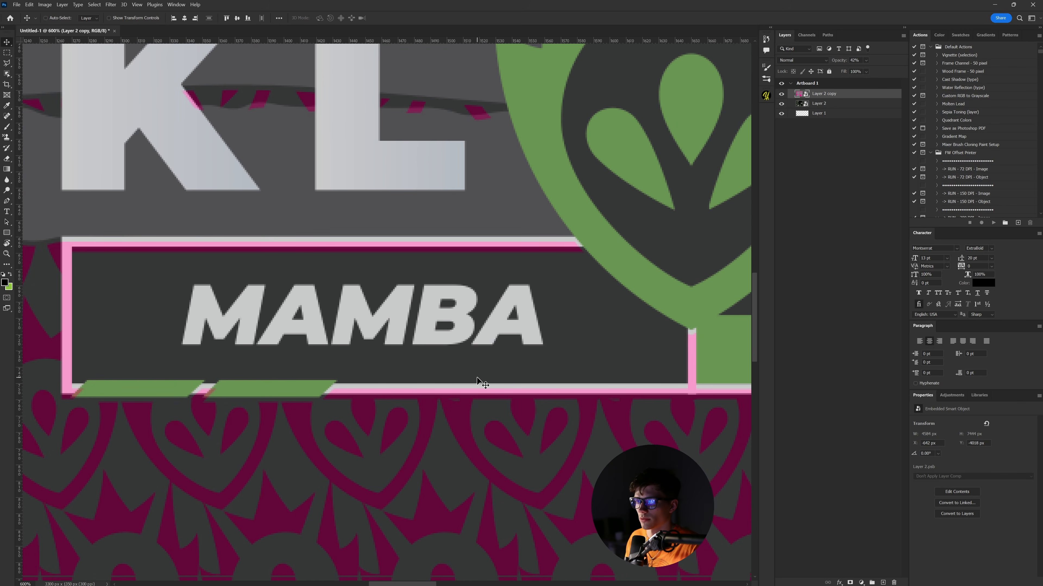
{"action": "key", "text": "Up"}
{"action": "key", "text": "Up"}
{"action": "key", "text": "Up"}
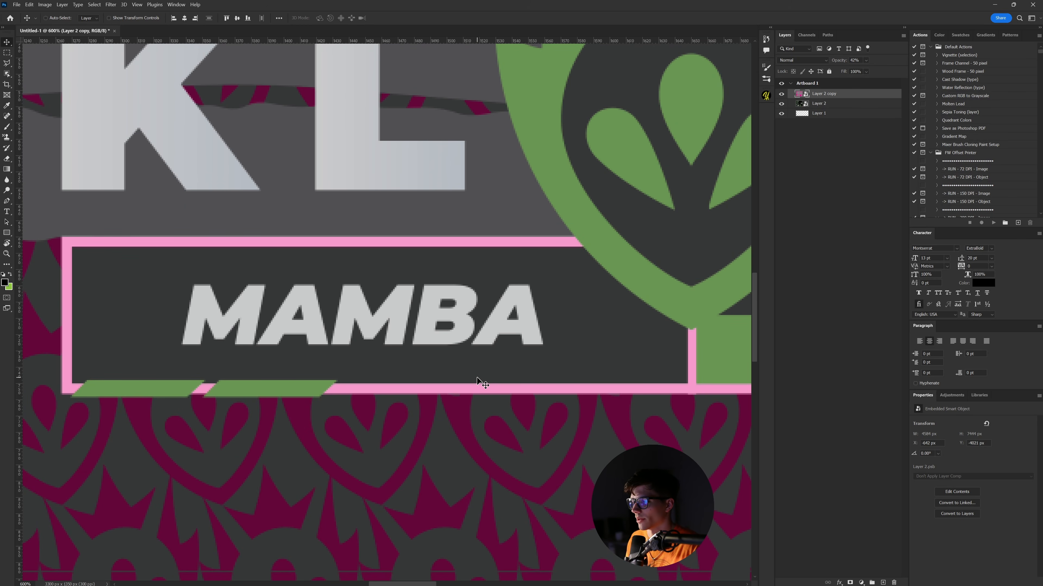
- Check the copy's alignment across the PRE-WORKOUT panel and UT lettering, then zoom back to 100%
{"action": "left_click_drag", "start_coordinate": [619, 258], "coordinate": [374, 263]}
{"action": "left_click_drag", "start_coordinate": [591, 284], "coordinate": [364, 293]}
{"action": "left_click_drag", "start_coordinate": [561, 301], "coordinate": [370, 300]}
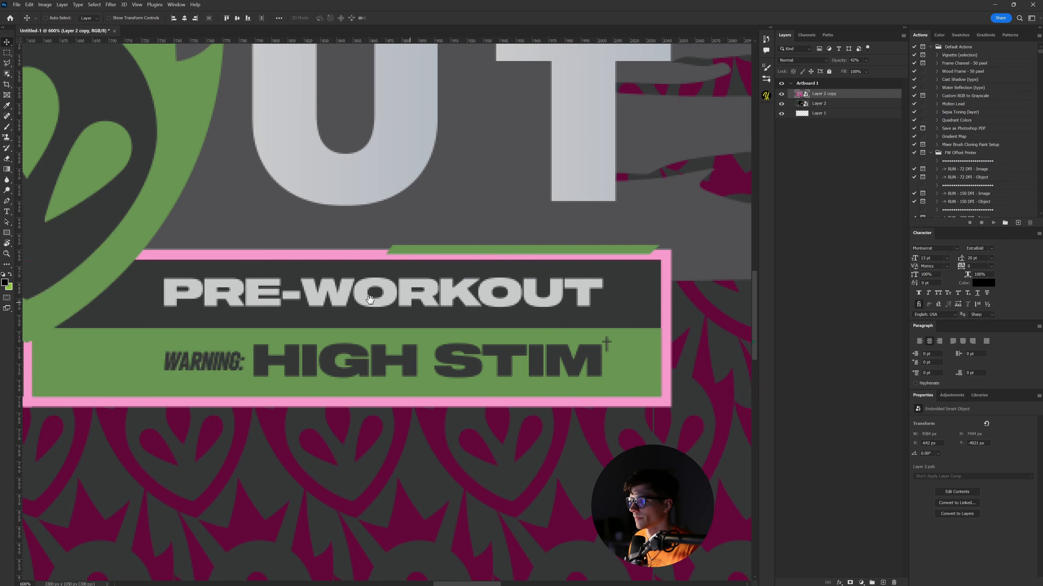
{"action": "left_click_drag", "start_coordinate": [459, 334], "coordinate": [377, 340]}
{"action": "left_click_drag", "start_coordinate": [279, 189], "coordinate": [425, 438]}
{"action": "left_click_drag", "start_coordinate": [394, 385], "coordinate": [375, 405]}
{"action": "left_click_drag", "start_coordinate": [595, 439], "coordinate": [431, 378]}
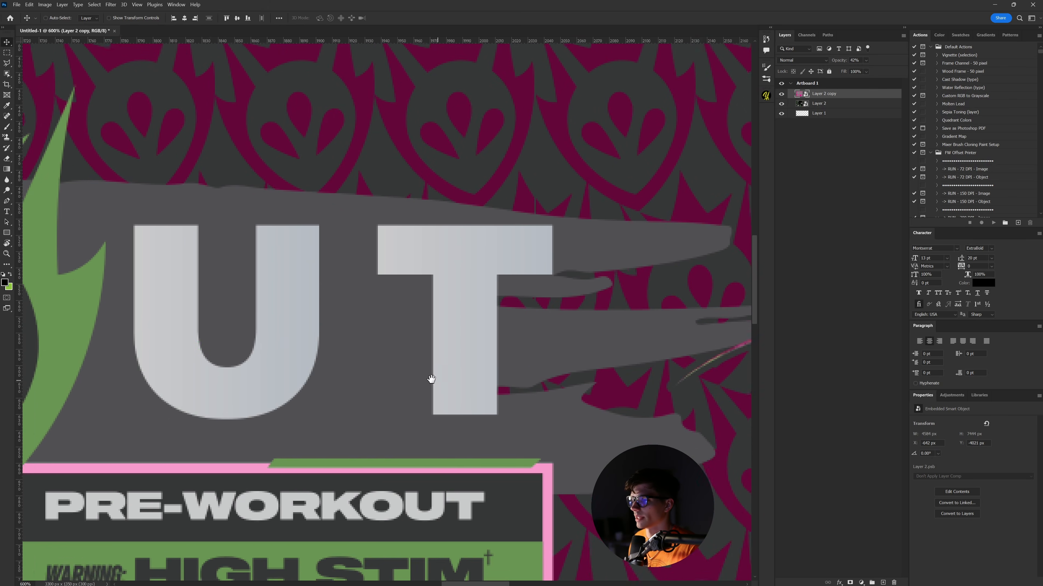
{"action": "key", "text": "ctrl+minus"}
{"action": "key", "text": "ctrl+minus"}
{"action": "key", "text": "ctrl+minus"}
{"action": "key", "text": "ctrl+minus"}
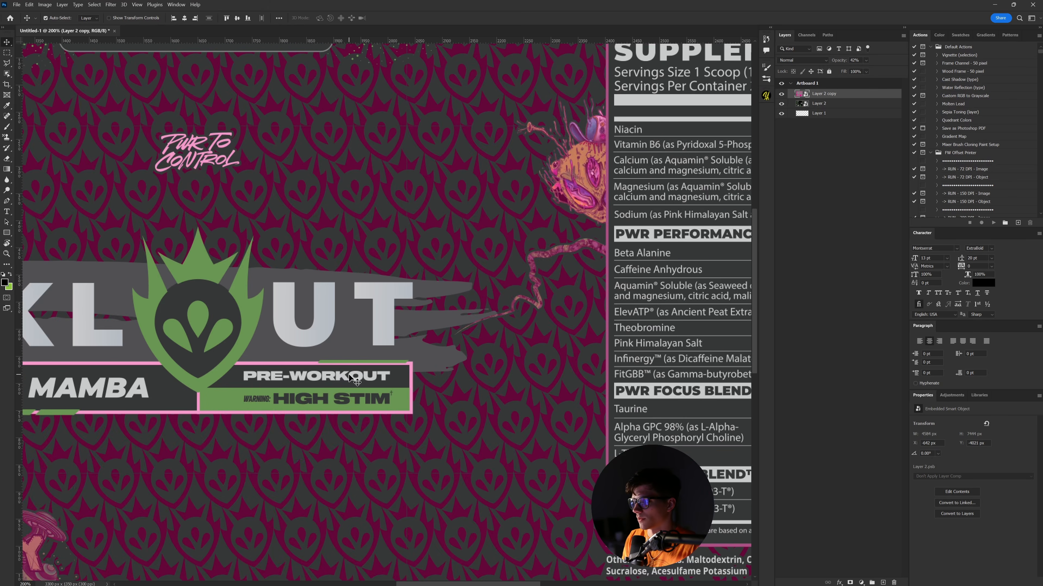
{"action": "key", "text": "ctrl+minus"}
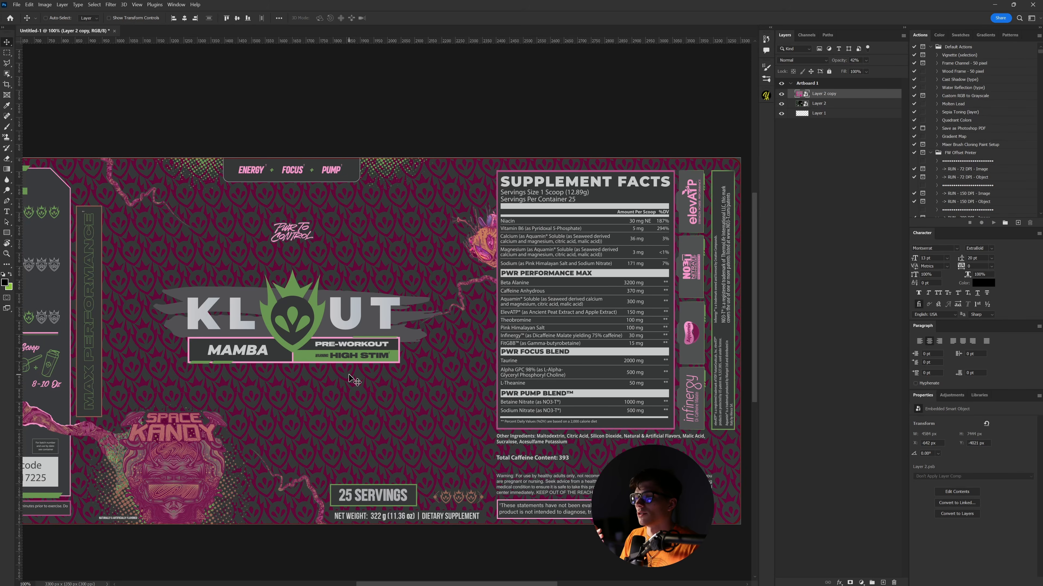
- Inspect the area above the KLOUT logo near PWR TO CONTROL at 400%, then return to Blender
{"action": "left_click_drag", "start_coordinate": [361, 407], "coordinate": [516, 393]}
{"action": "left_click_drag", "start_coordinate": [258, 363], "coordinate": [169, 347]}
{"action": "left_click_drag", "start_coordinate": [311, 337], "coordinate": [407, 402]}
{"action": "key", "text": "ctrl+plus"}
{"action": "key", "text": "ctrl+plus"}
{"action": "key", "text": "ctrl+plus"}
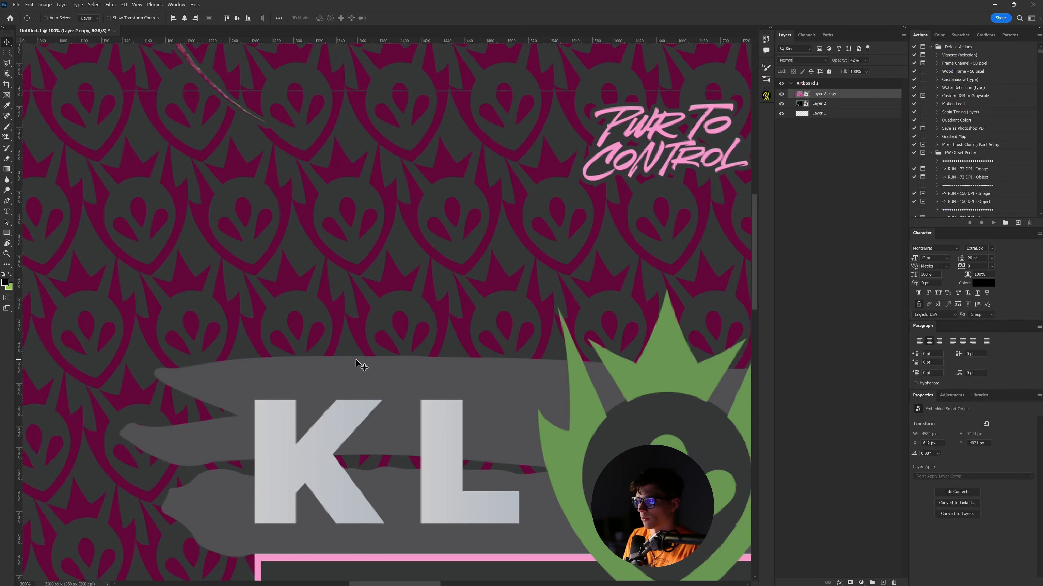
{"action": "left_click_drag", "start_coordinate": [346, 376], "coordinate": [371, 188]}
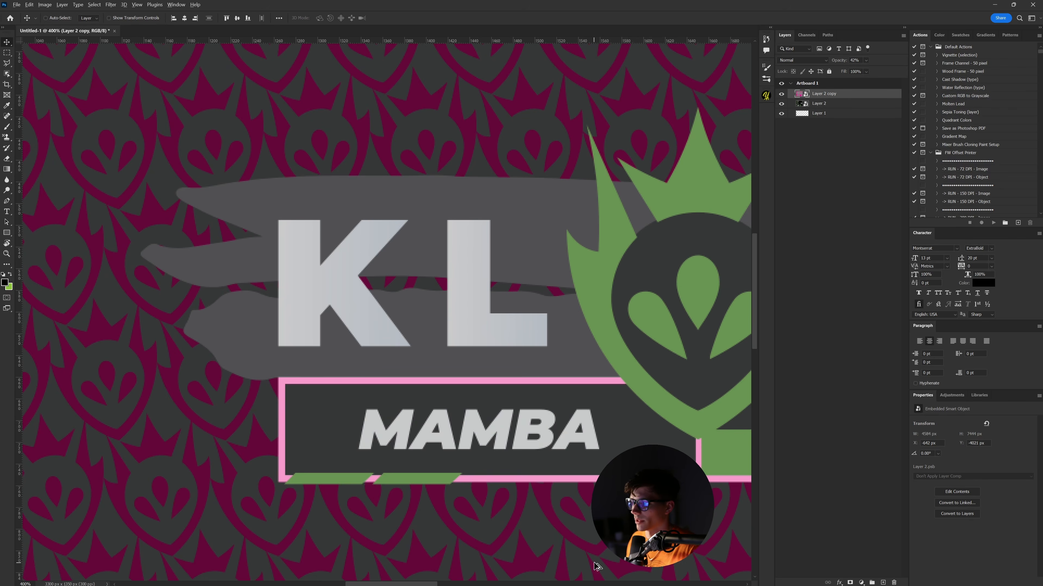
{"action": "key", "text": "alt+Tab"}
{"action": "scroll", "coordinate": [309, 352], "scroll_direction": "down", "scroll_amount": 2}
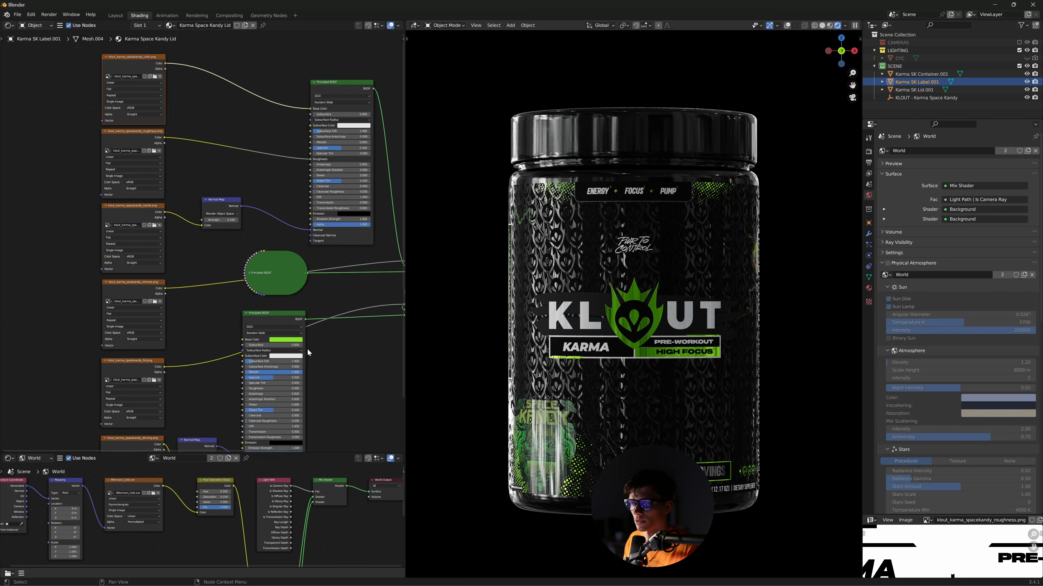
- Add Texture Coordinate and Mapping nodes to the foil texture with Location X set to 0.01
{"action": "scroll", "coordinate": [308, 352], "scroll_direction": "down", "scroll_amount": 1}
{"action": "middle_click_drag", "start_coordinate": [309, 353], "coordinate": [323, 277]}
{"action": "left_click", "coordinate": [119, 236]}
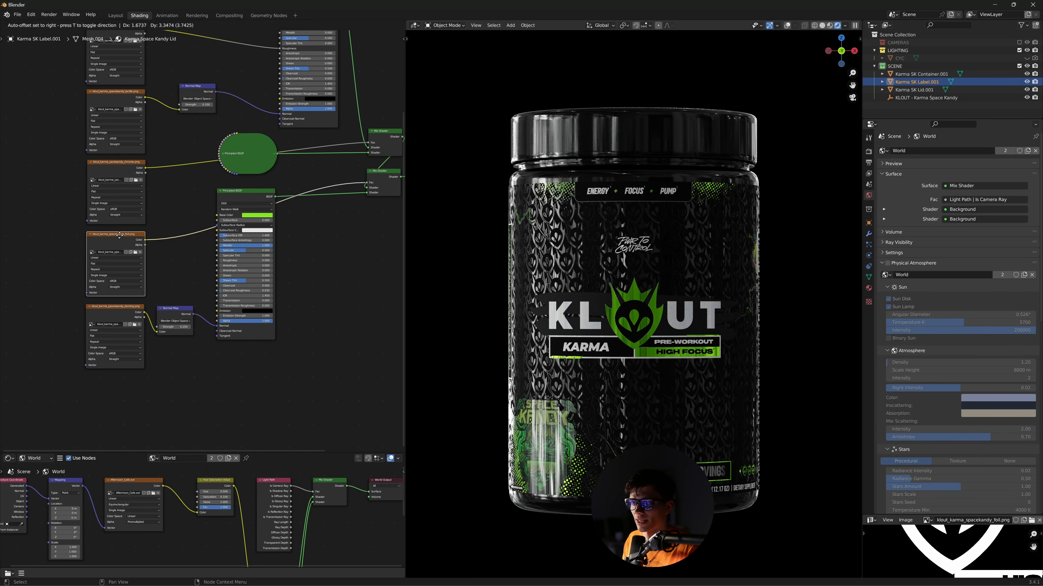
{"action": "left_click_drag", "start_coordinate": [119, 236], "coordinate": [119, 237]}
{"action": "middle_click_drag", "start_coordinate": [196, 275], "coordinate": [275, 260]}
{"action": "key", "text": "ctrl+t"}
{"action": "middle_click_drag", "start_coordinate": [223, 327], "coordinate": [262, 329]}
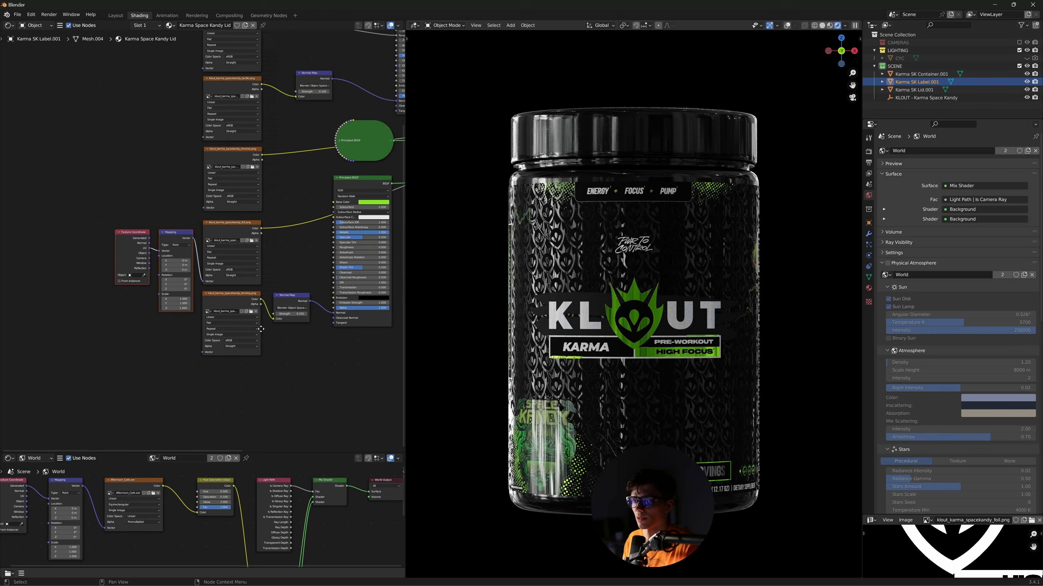
{"action": "scroll", "coordinate": [240, 285], "scroll_direction": "up", "scroll_amount": 6}
{"action": "left_click", "coordinate": [216, 269]}
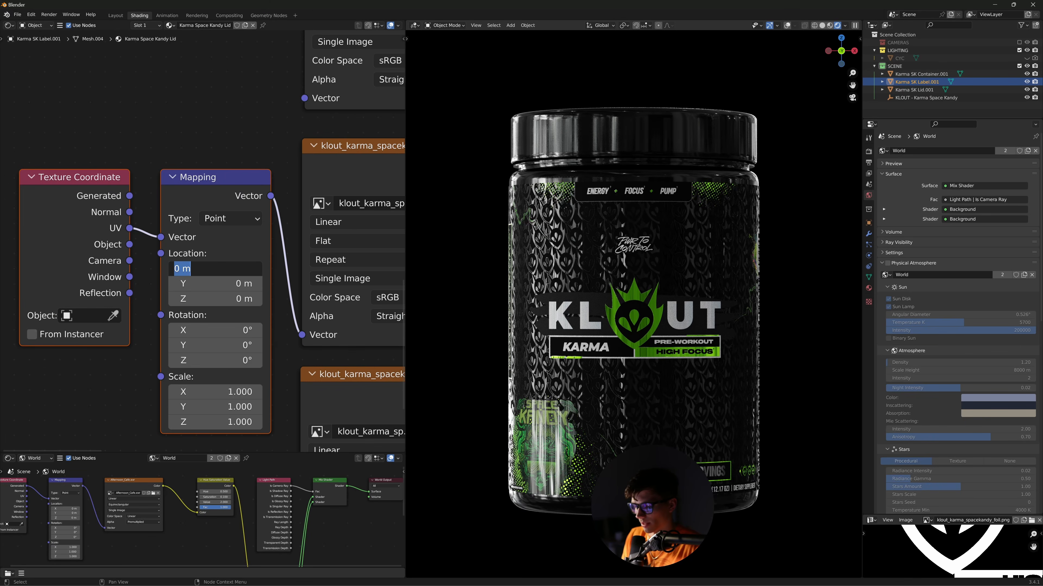
{"action": "type", "text": ".01"}
{"action": "key", "text": "Return"}
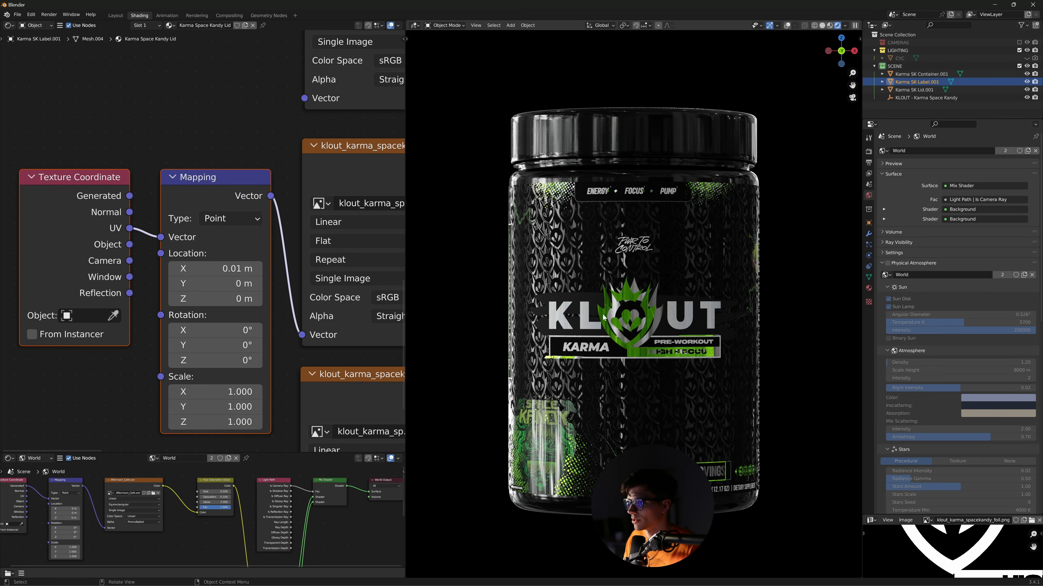
- Delete the added Texture Coordinate and Mapping nodes, then switch to Photoshop
{"action": "scroll", "coordinate": [604, 316], "scroll_direction": "up", "scroll_amount": 5}
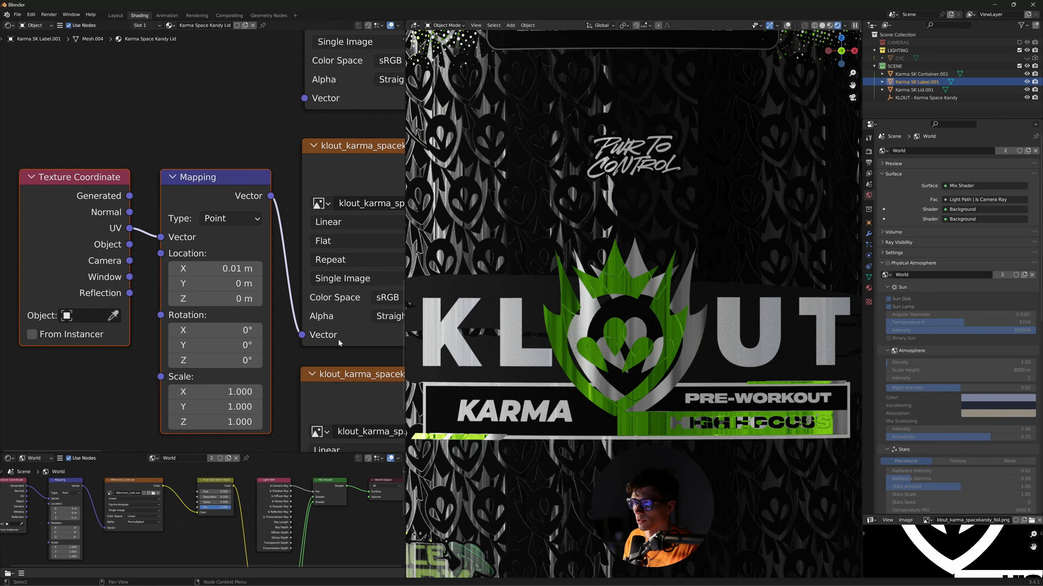
{"action": "key", "text": "x"}
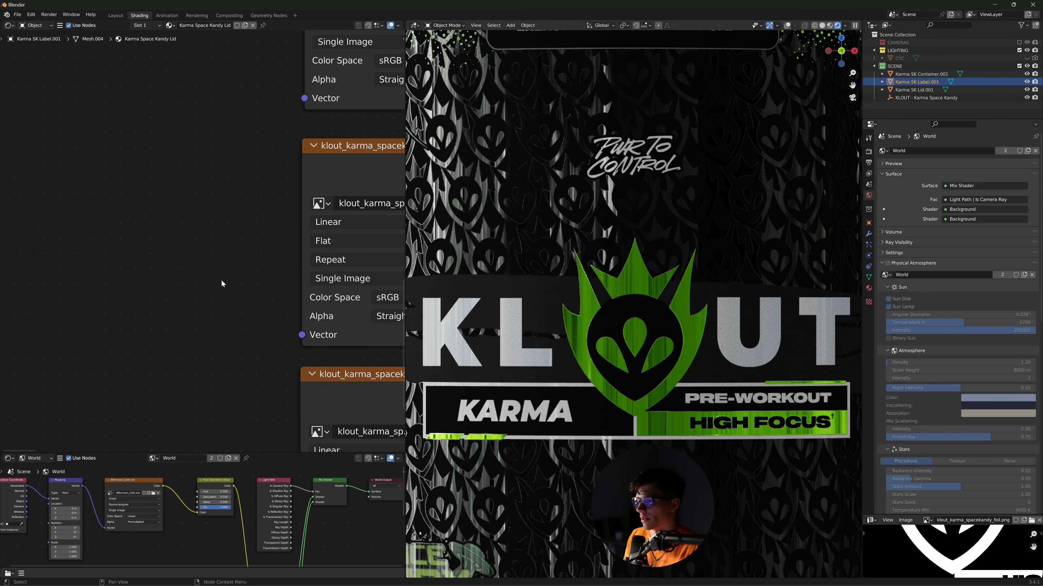
{"action": "scroll", "coordinate": [513, 304], "scroll_direction": "down", "scroll_amount": 4}
{"action": "scroll", "coordinate": [302, 303], "scroll_direction": "down", "scroll_amount": 7}
{"action": "mouse_move", "coordinate": [562, 541]}
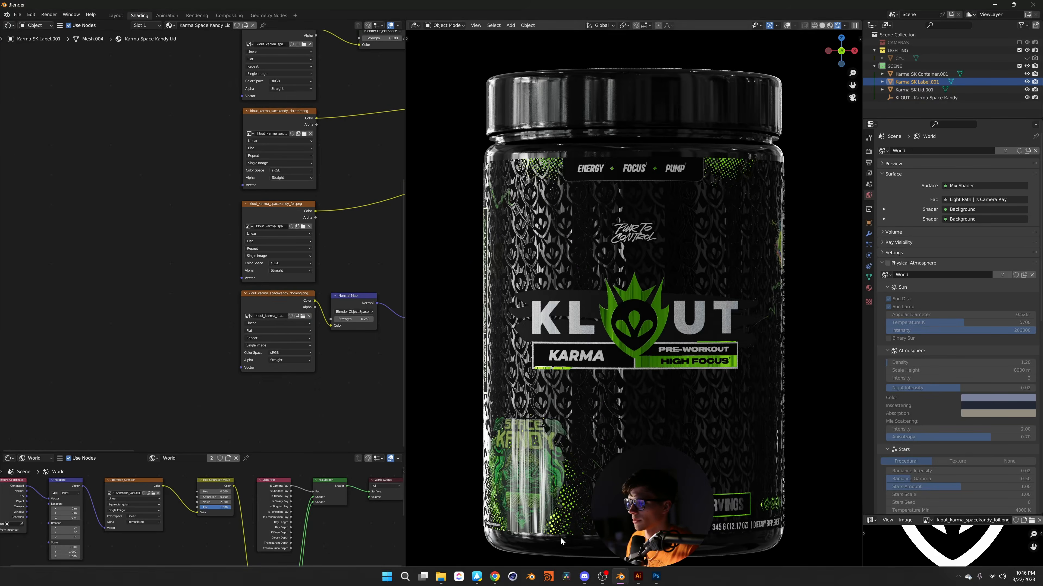
{"action": "key", "text": "alt+Tab"}
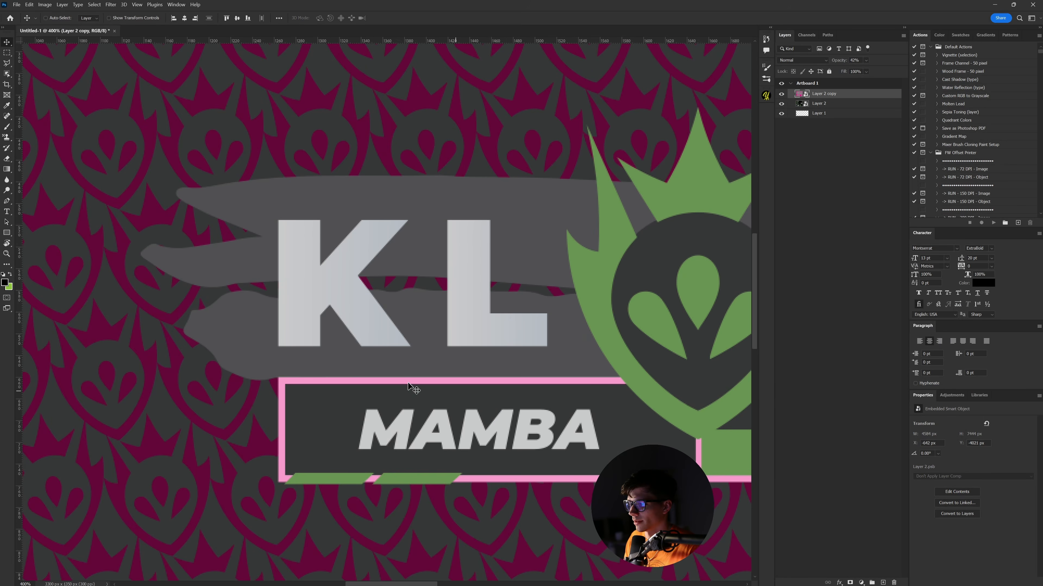
- Fit the label artboard in view and raise Layer 2 copy's opacity to 100%, then return to Blender
{"action": "scroll", "coordinate": [391, 487], "scroll_direction": "down", "scroll_amount": 5, "text": "alt"}
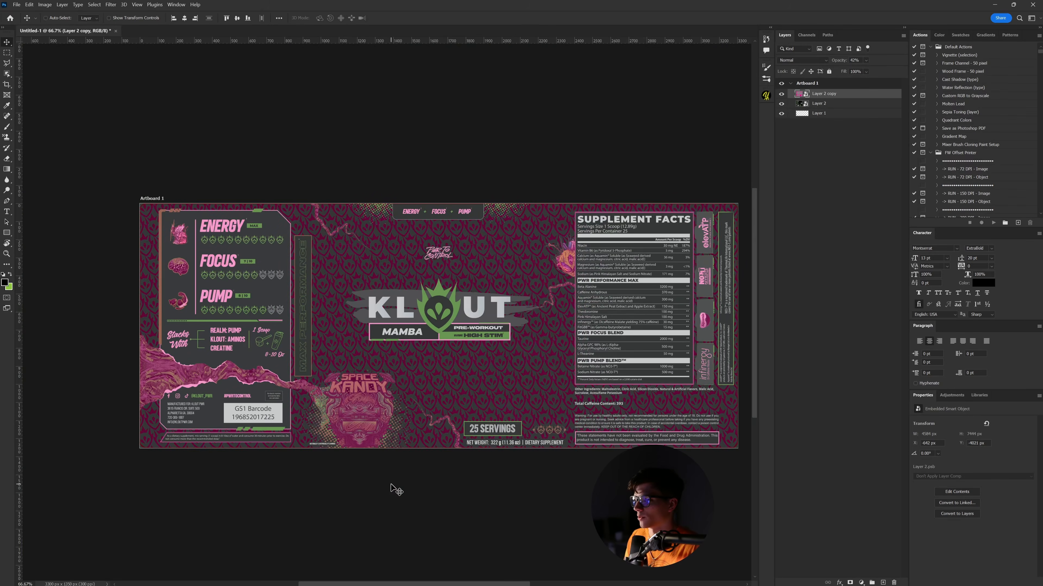
{"action": "left_click_drag", "start_coordinate": [490, 343], "coordinate": [487, 338]}
{"action": "left_click_drag", "start_coordinate": [836, 62], "coordinate": [866, 62]}
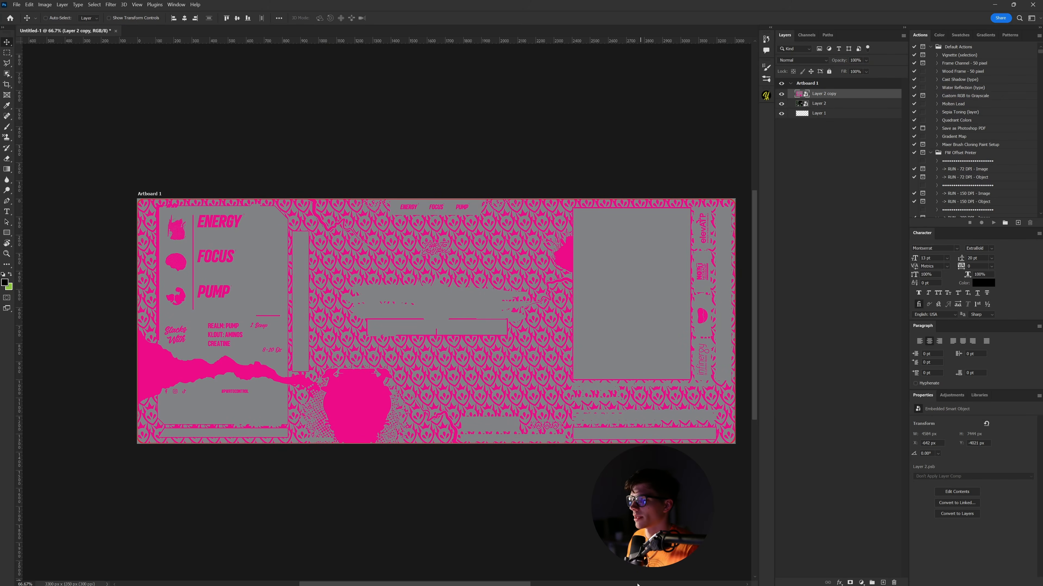
{"action": "key", "text": "alt+Tab"}
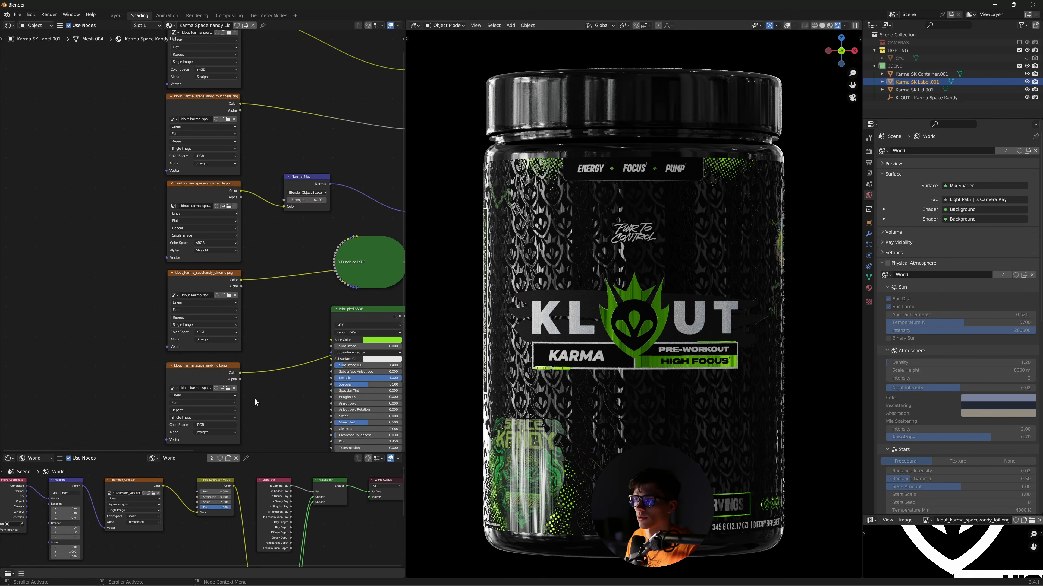
- Show the roughness texture in an enlarged, zoomed Image Editor, then return to Photoshop
{"action": "left_click", "coordinate": [160, 240]}
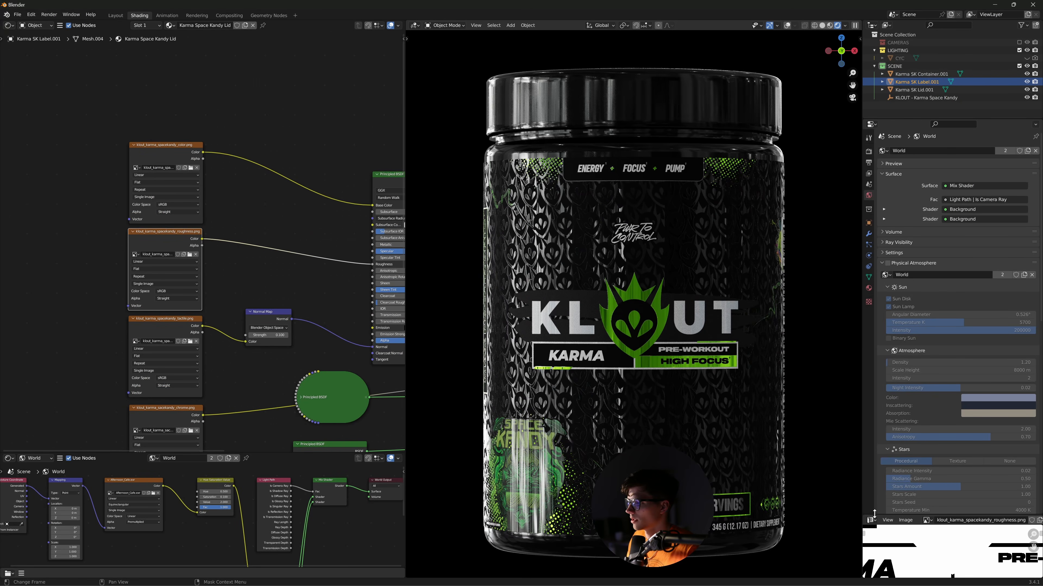
{"action": "left_click_drag", "start_coordinate": [885, 516], "coordinate": [885, 291]}
{"action": "left_click_drag", "start_coordinate": [862, 355], "coordinate": [539, 354]}
{"action": "scroll", "coordinate": [762, 453], "scroll_direction": "down", "scroll_amount": 5}
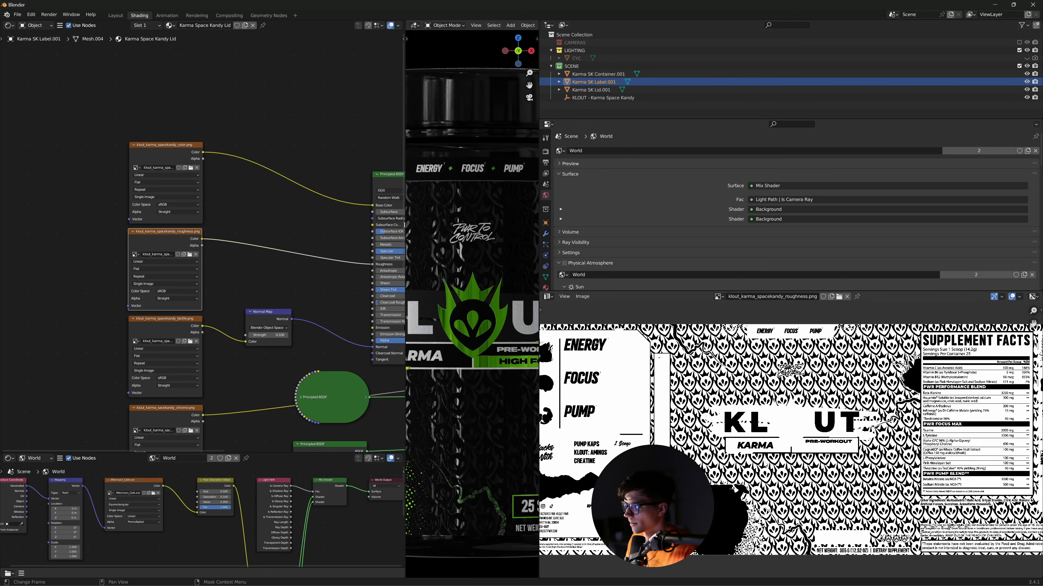
{"action": "scroll", "coordinate": [567, 532], "scroll_direction": "down", "scroll_amount": 1}
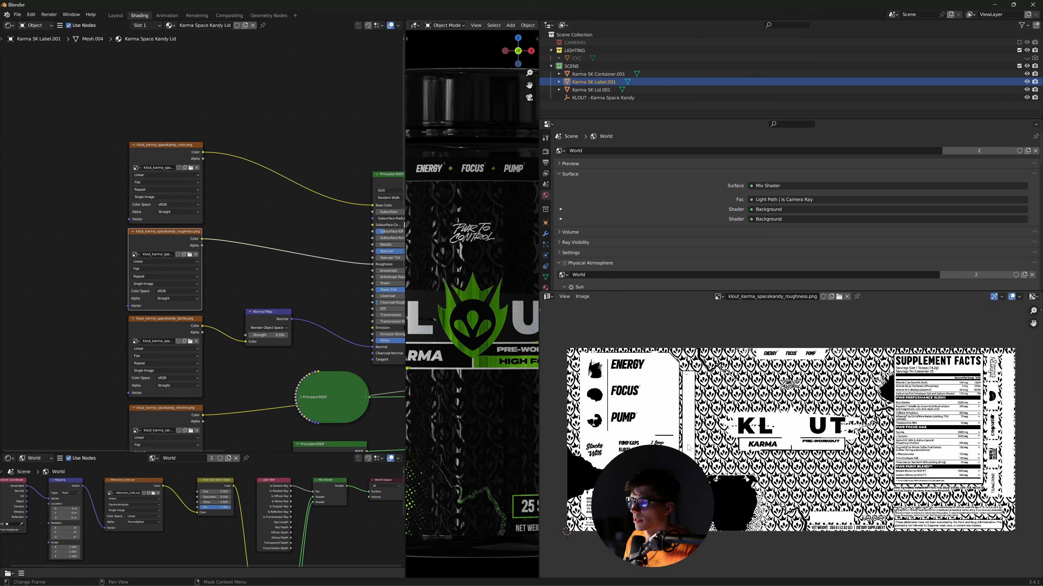
{"action": "scroll", "coordinate": [660, 416], "scroll_direction": "up", "scroll_amount": 1}
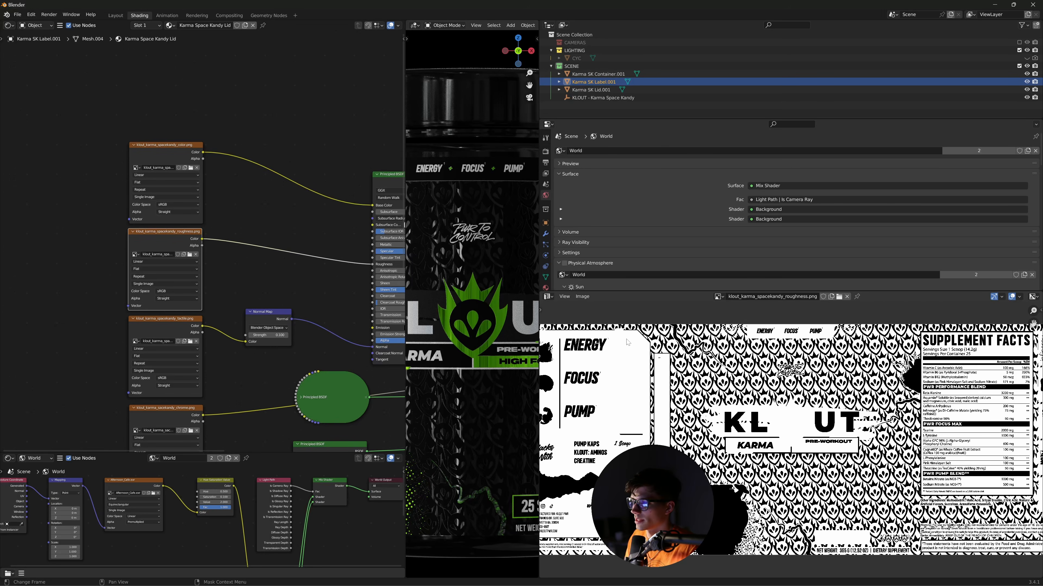
{"action": "scroll", "coordinate": [790, 439], "scroll_direction": "up", "scroll_amount": 1}
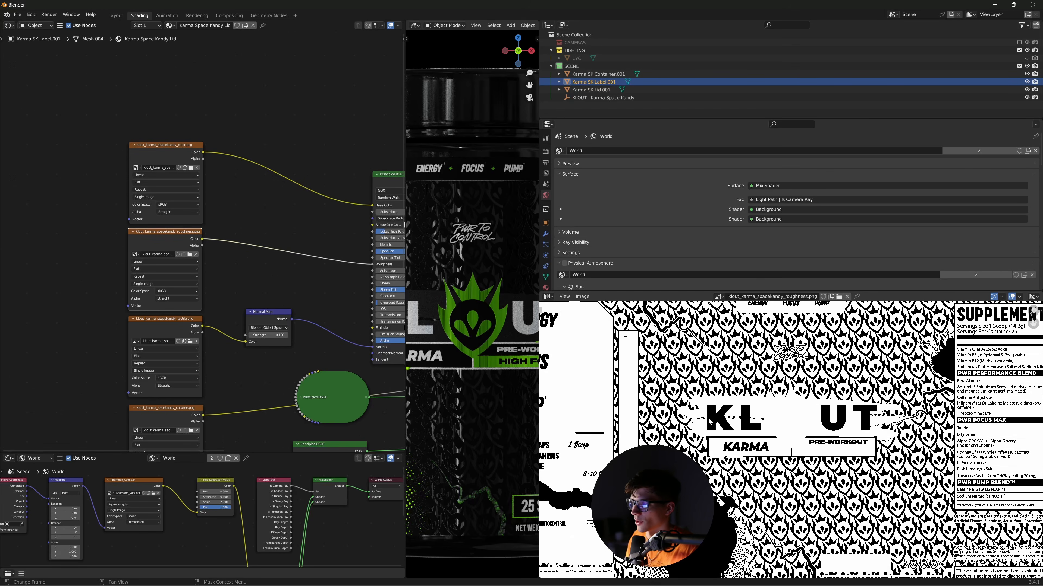
{"action": "key", "text": "ctrl+Tab"}
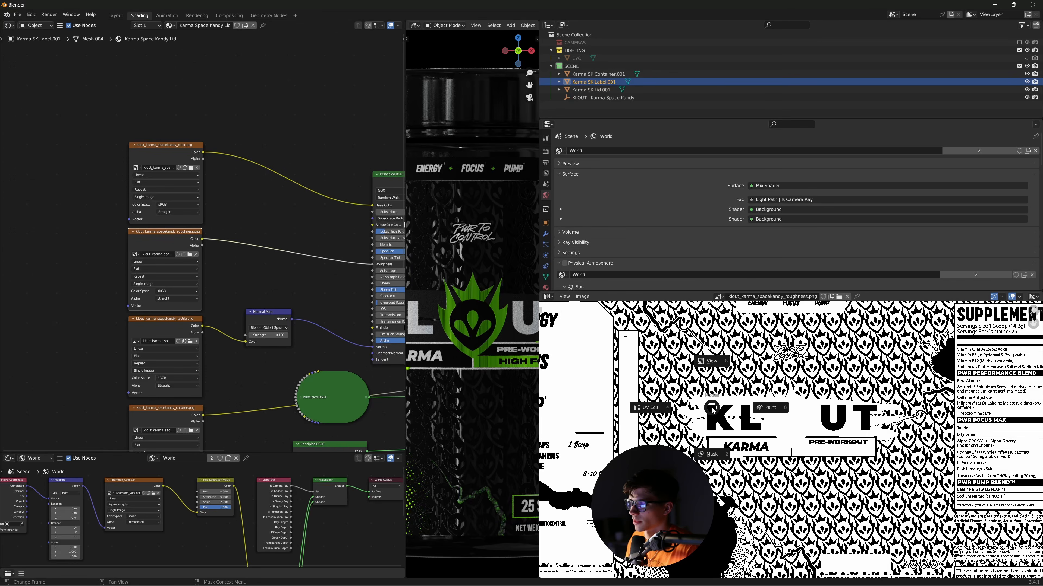
{"action": "key", "text": "Escape"}
{"action": "key", "text": "alt+Tab"}
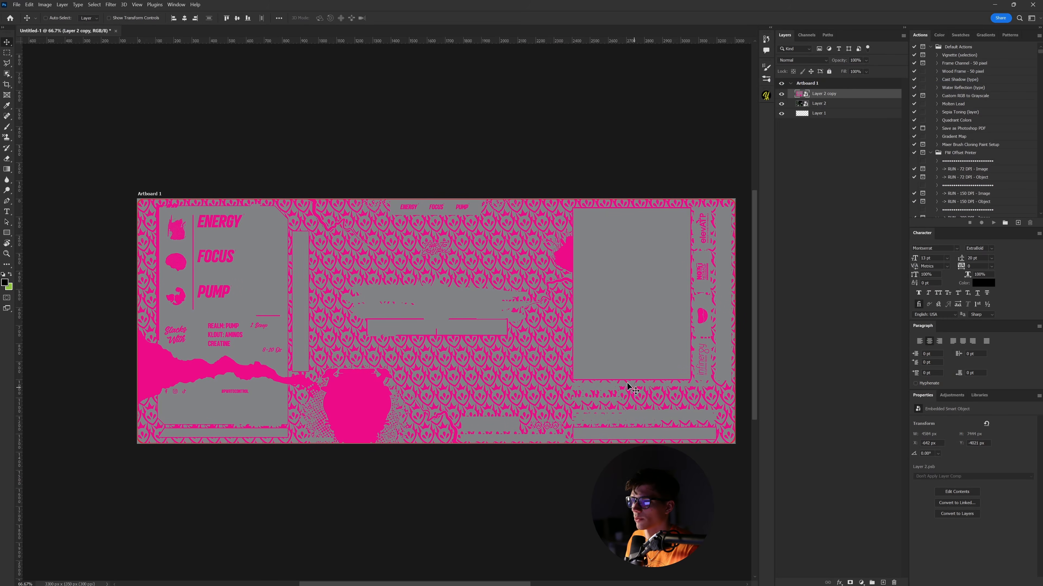
- Set Layer 2 copy's Blend If white slider to 124 and convert the layer to a smart object
{"action": "double_click", "coordinate": [853, 95]}
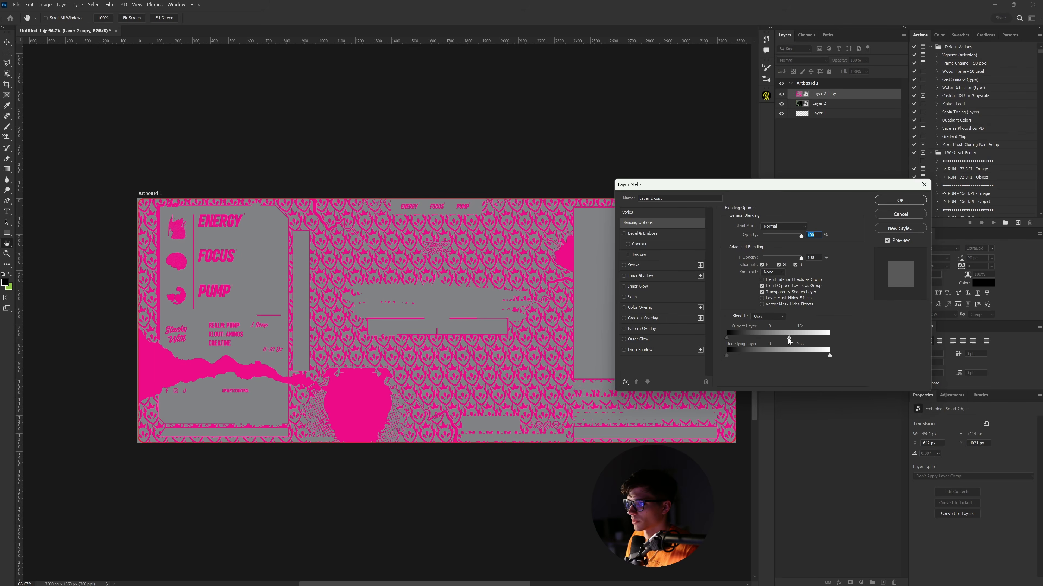
{"action": "left_click_drag", "start_coordinate": [781, 339], "coordinate": [777, 338]}
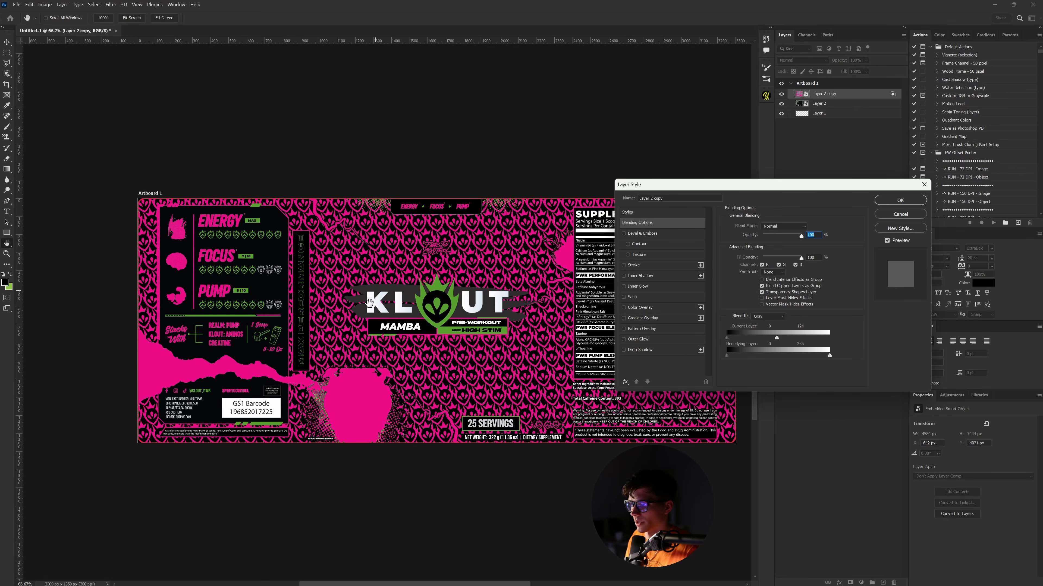
{"action": "left_click", "coordinate": [891, 203]}
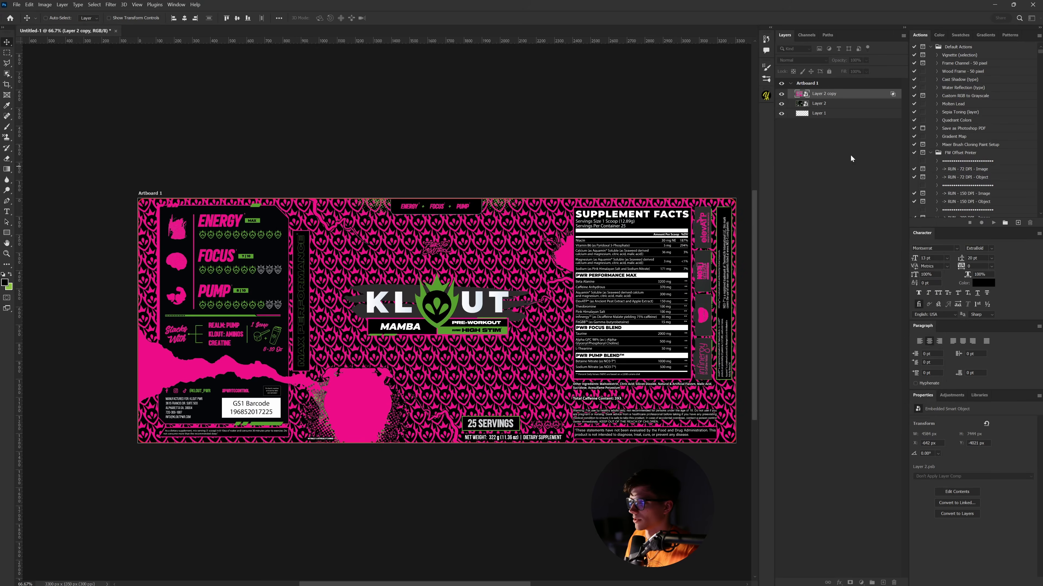
{"action": "right_click", "coordinate": [835, 95]}
{"action": "left_click", "coordinate": [887, 187]}
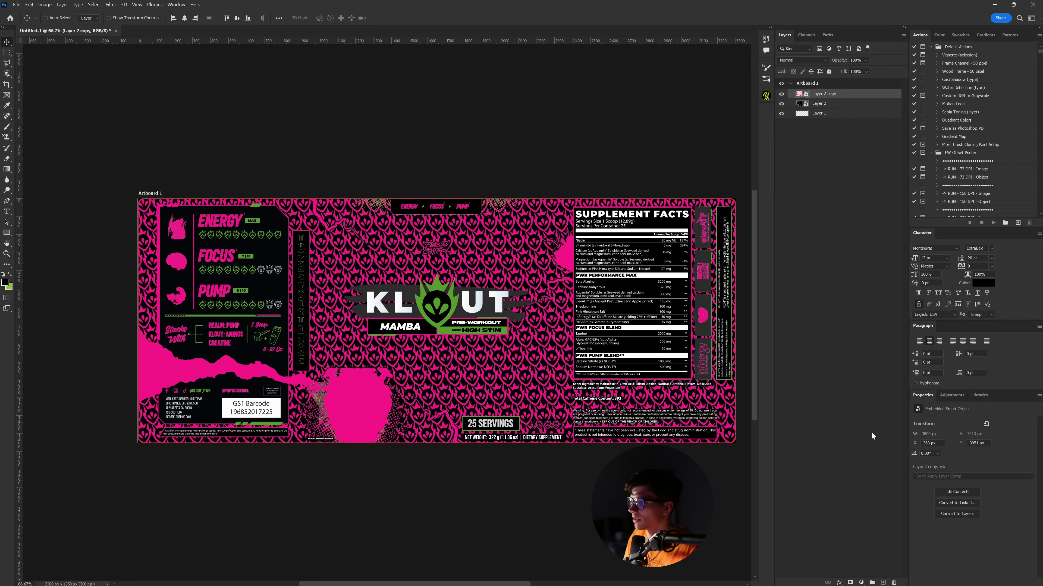
{"action": "left_click", "coordinate": [859, 583]}
- Add a white Solid Color fill layer beneath Layer 2 copy and zoom to 200% on the logo area
{"action": "left_click", "coordinate": [883, 438]}
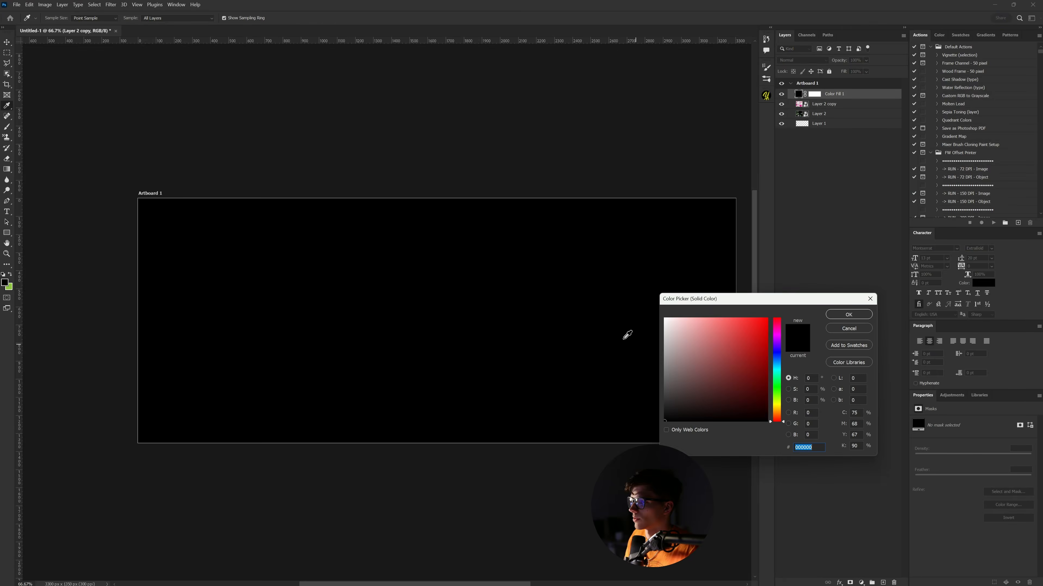
{"action": "left_click_drag", "start_coordinate": [678, 353], "coordinate": [601, 276]}
{"action": "left_click", "coordinate": [846, 315]}
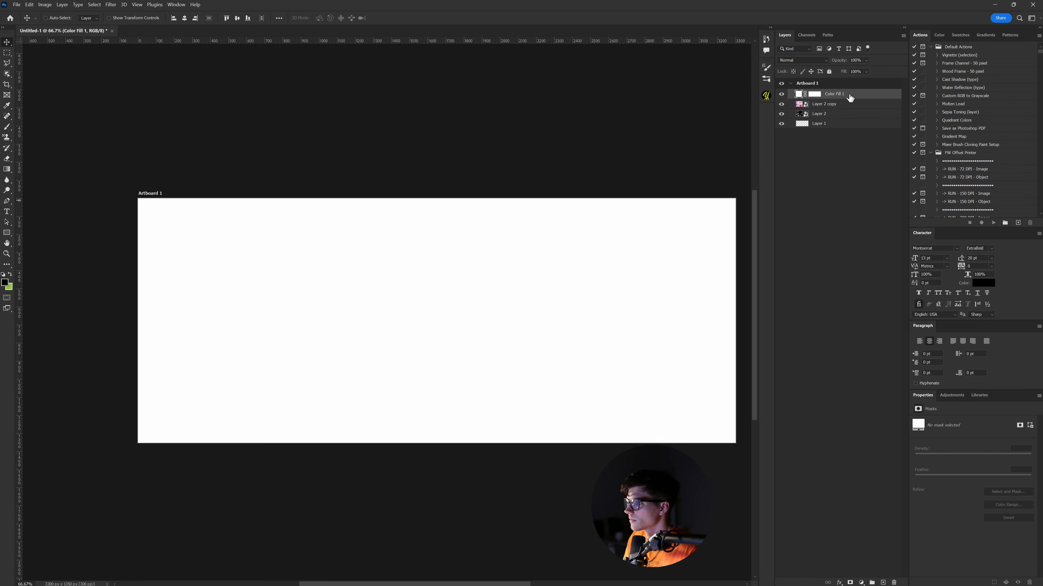
{"action": "left_click_drag", "start_coordinate": [849, 97], "coordinate": [853, 110]}
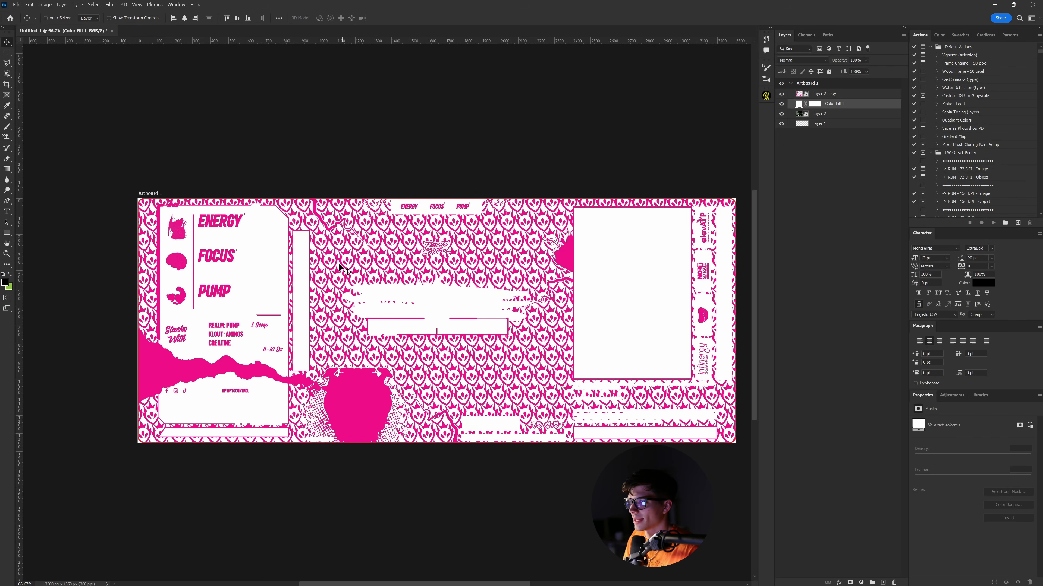
{"action": "left_click_drag", "start_coordinate": [375, 263], "coordinate": [403, 258]}
{"action": "key", "text": "ctrl+plus"}
{"action": "key", "text": "ctrl+plus"}
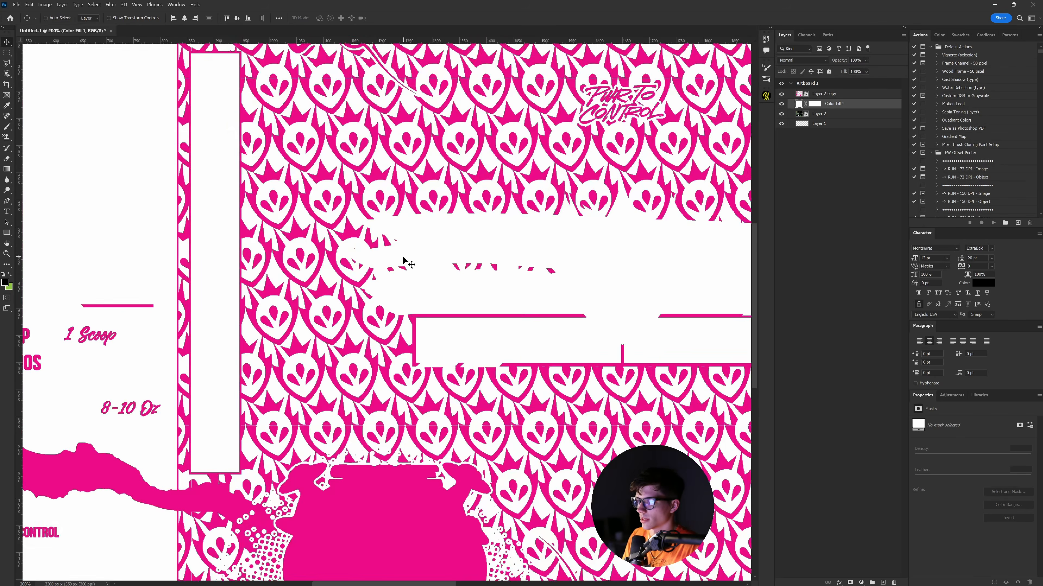
{"action": "scroll", "coordinate": [405, 261], "scroll_direction": "up", "scroll_amount": 5}
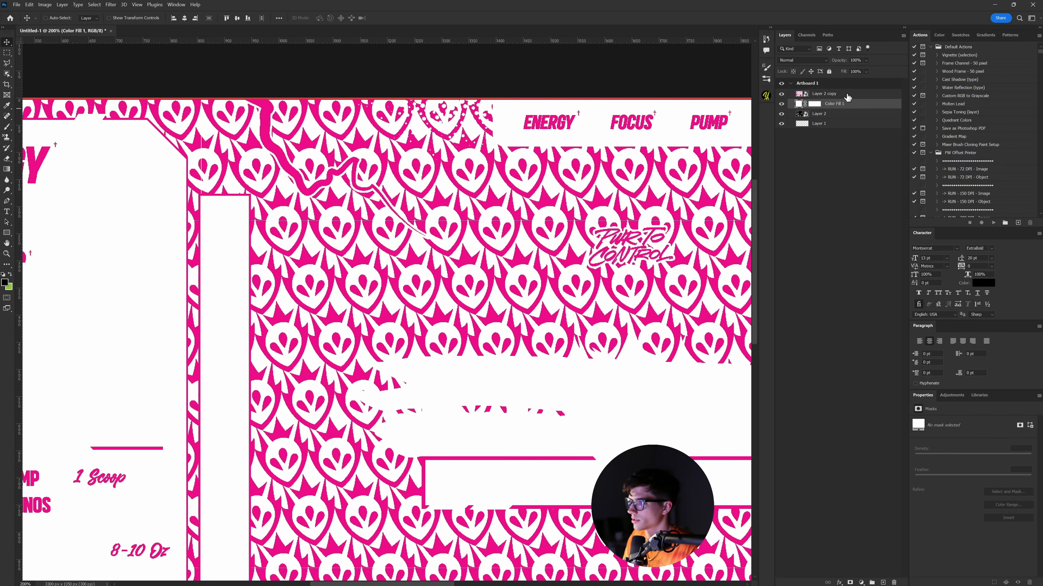
- Give Layer 2 copy a black Color Overlay, then zoom out to frame the whole artboard
{"action": "double_click", "coordinate": [847, 97]}
{"action": "left_click", "coordinate": [640, 307]}
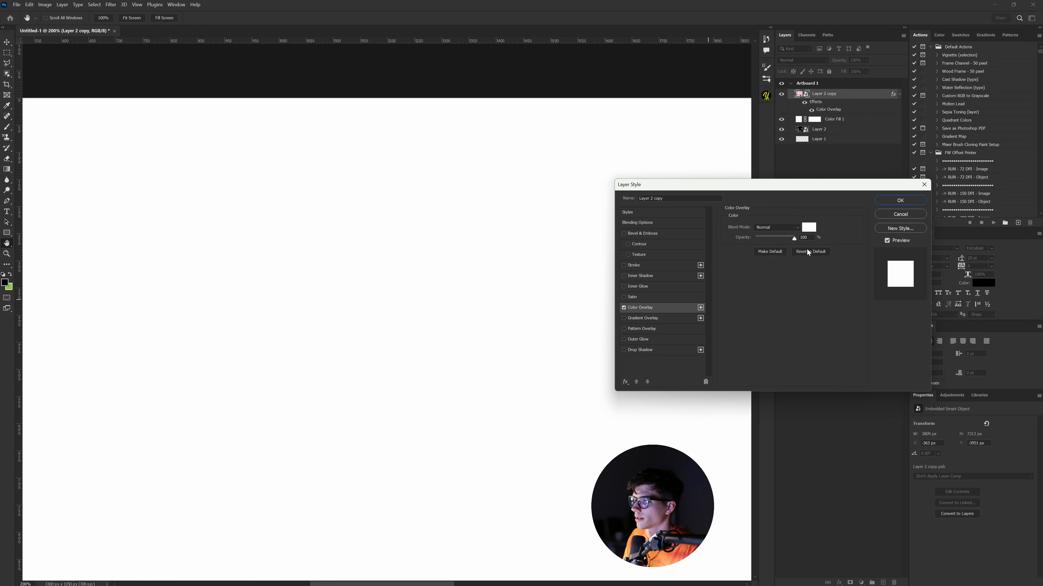
{"action": "left_click", "coordinate": [808, 228]}
{"action": "left_click", "coordinate": [689, 421]}
{"action": "left_click", "coordinate": [848, 315]}
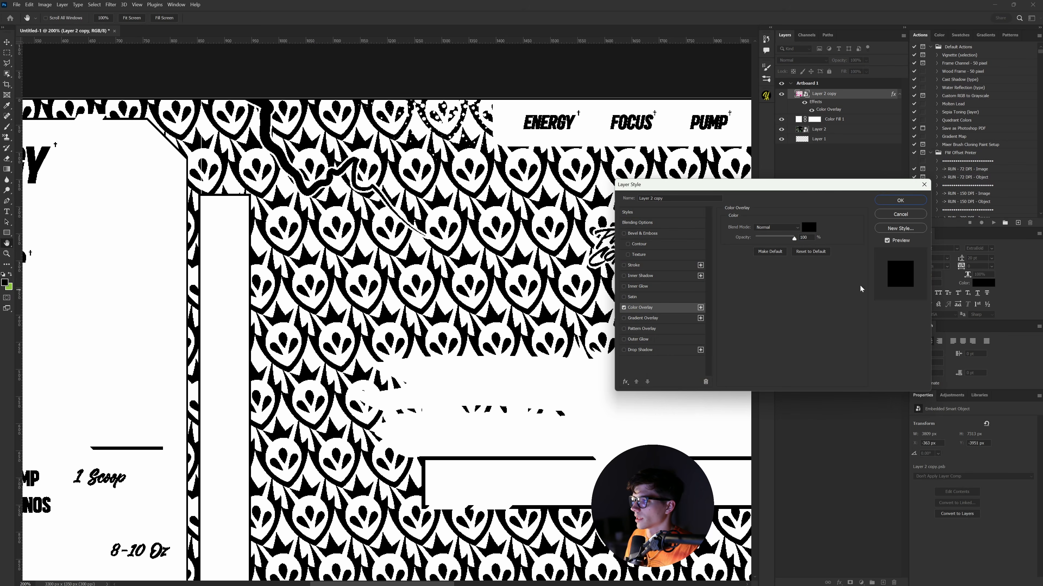
{"action": "left_click", "coordinate": [899, 199]}
{"action": "key", "text": "v"}
{"action": "key", "text": "ctrl+minus"}
{"action": "key", "text": "ctrl+minus"}
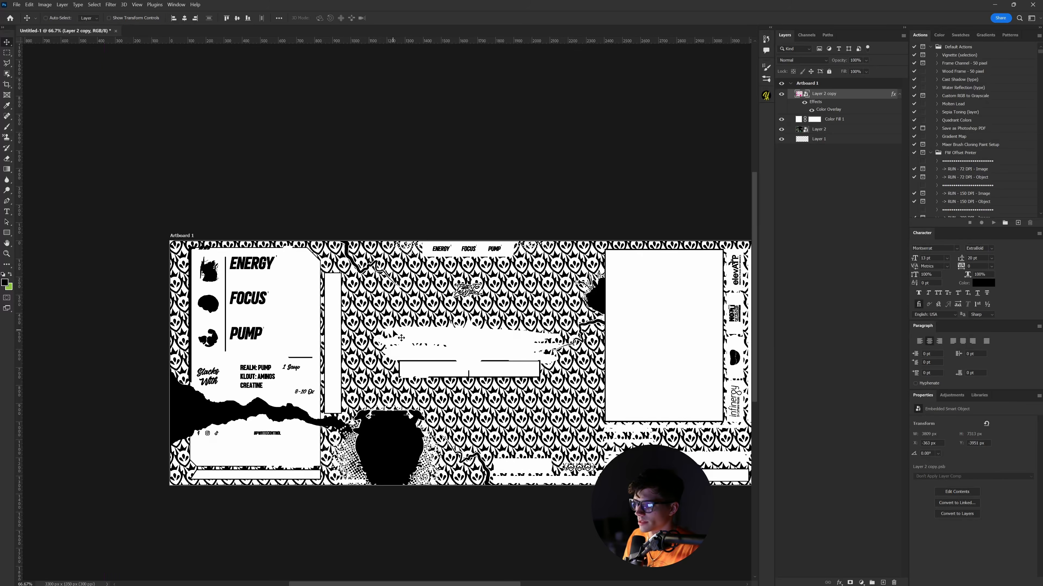
{"action": "left_click_drag", "start_coordinate": [495, 349], "coordinate": [426, 300]}
{"action": "left_click_drag", "start_coordinate": [477, 495], "coordinate": [475, 499]}
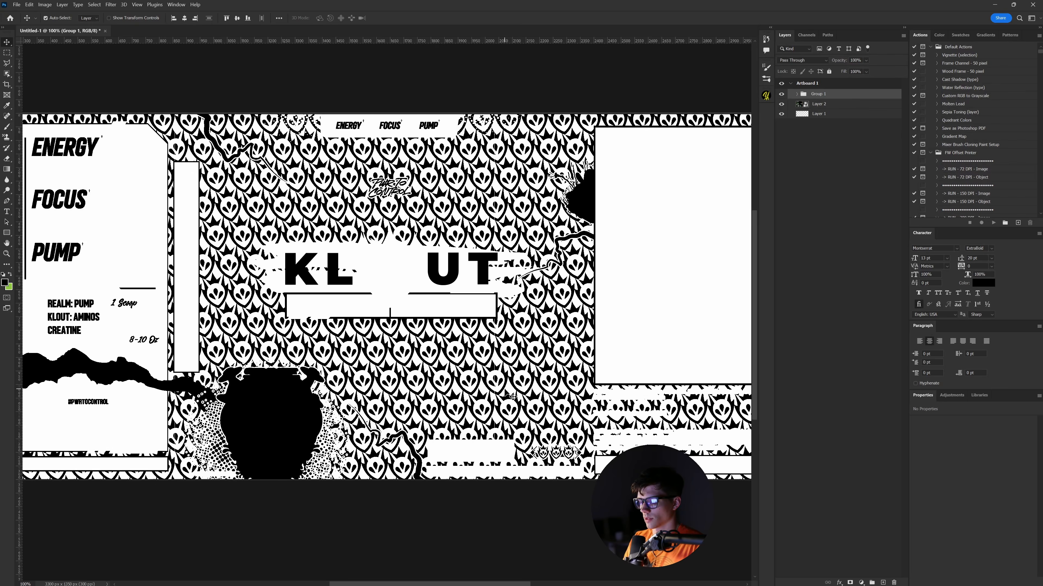
{"action": "key", "text": "ctrl+minus"}
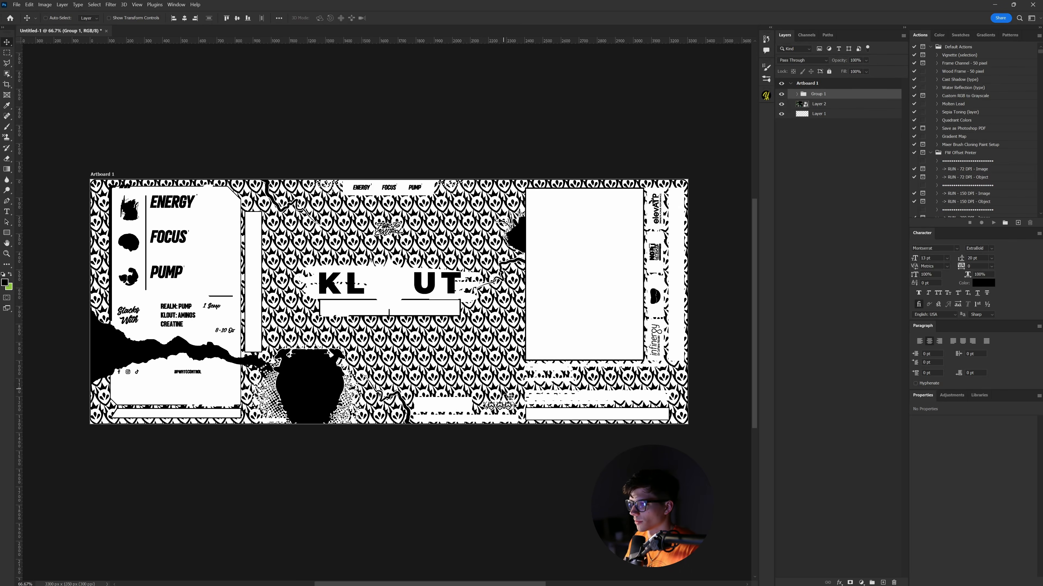
- Convert Group 1 to a smart object named ROUGHNESS and duplicate Layer 2 above it
{"action": "left_click_drag", "start_coordinate": [529, 372], "coordinate": [529, 374]}
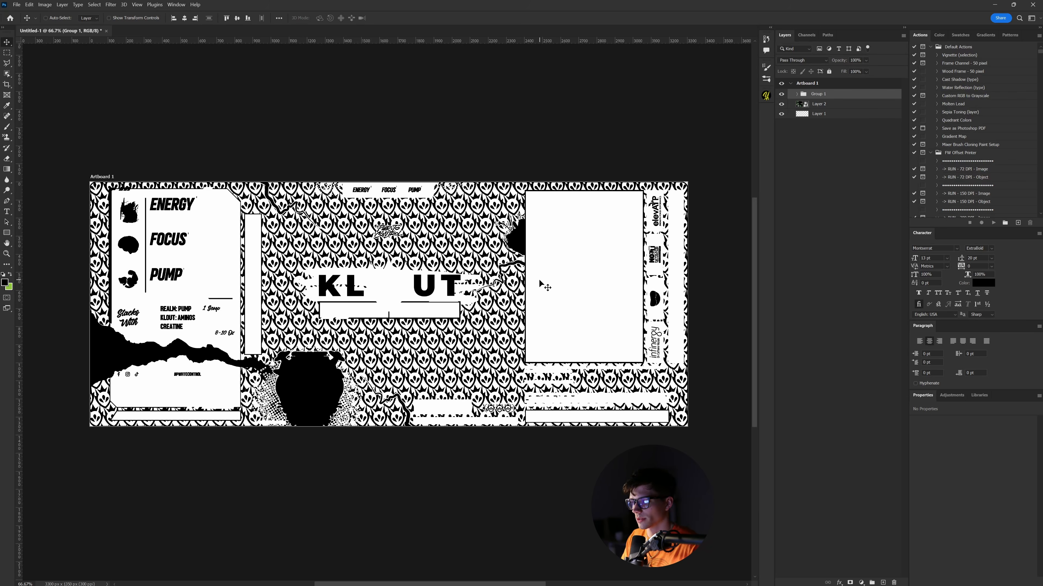
{"action": "right_click", "coordinate": [821, 94]}
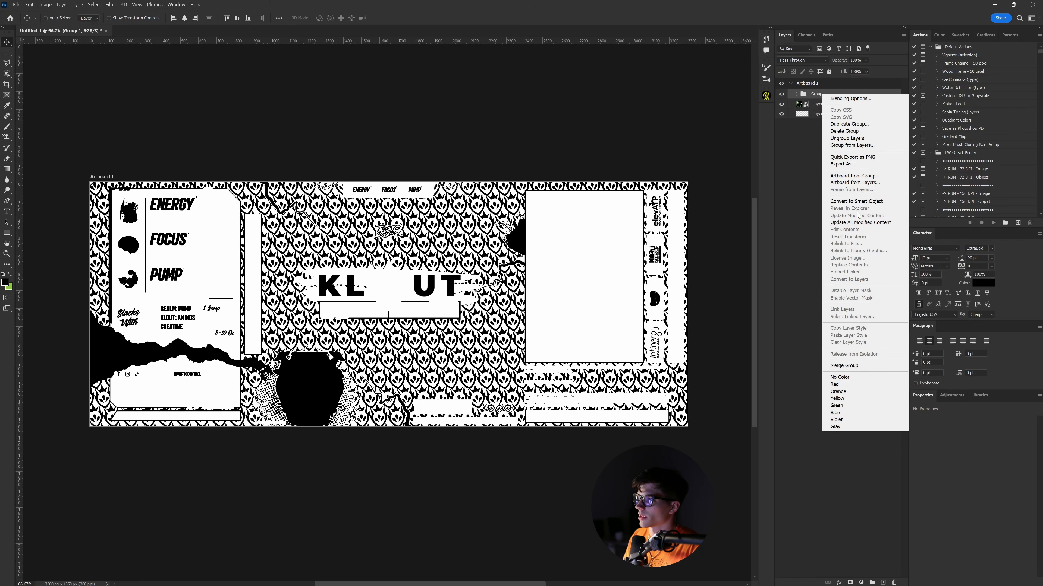
{"action": "left_click", "coordinate": [855, 203]}
{"action": "double_click", "coordinate": [820, 94]}
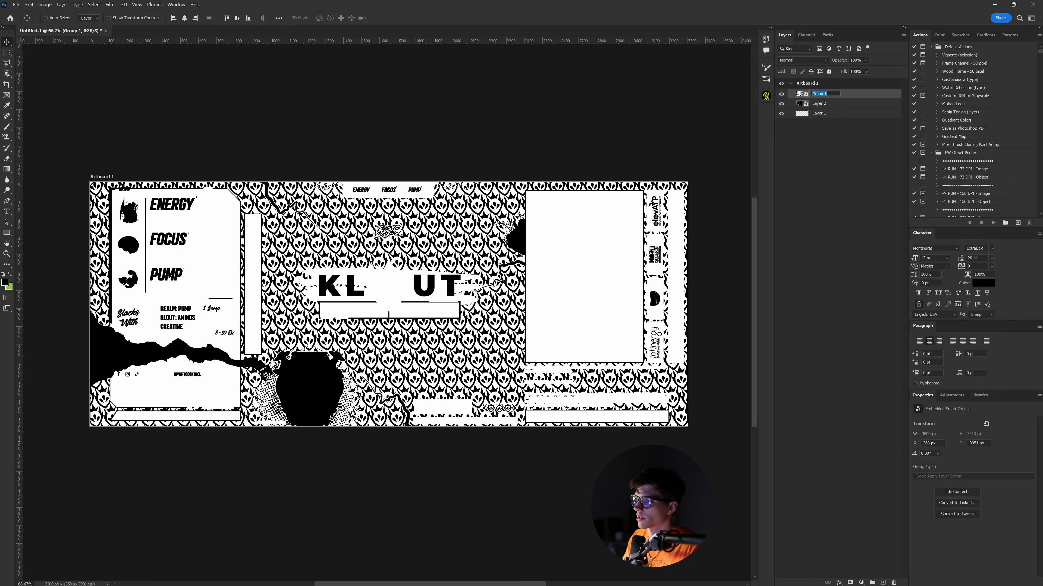
{"action": "type", "text": "ROUGHNESS"}
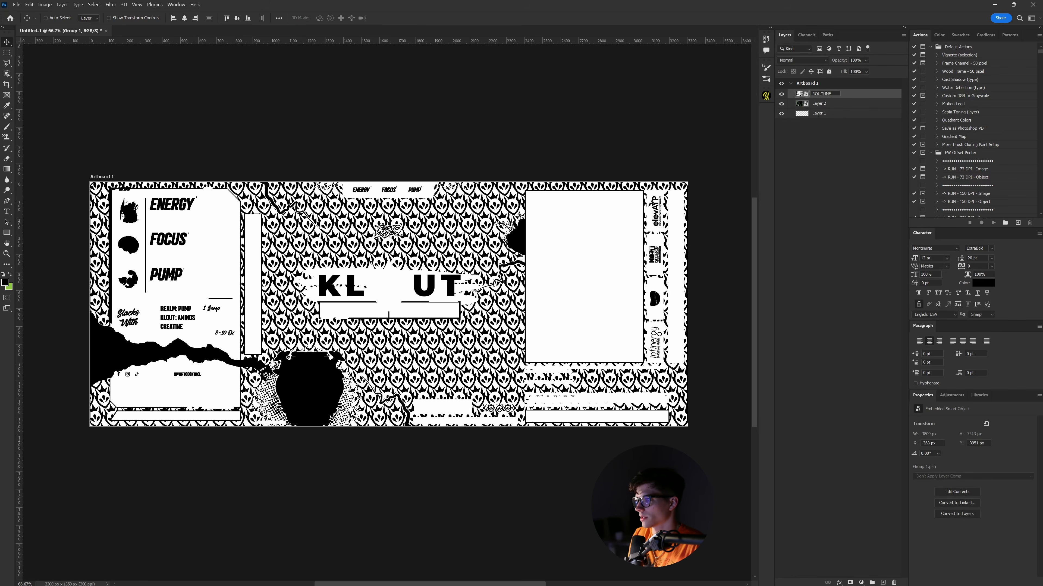
{"action": "key", "text": "Return"}
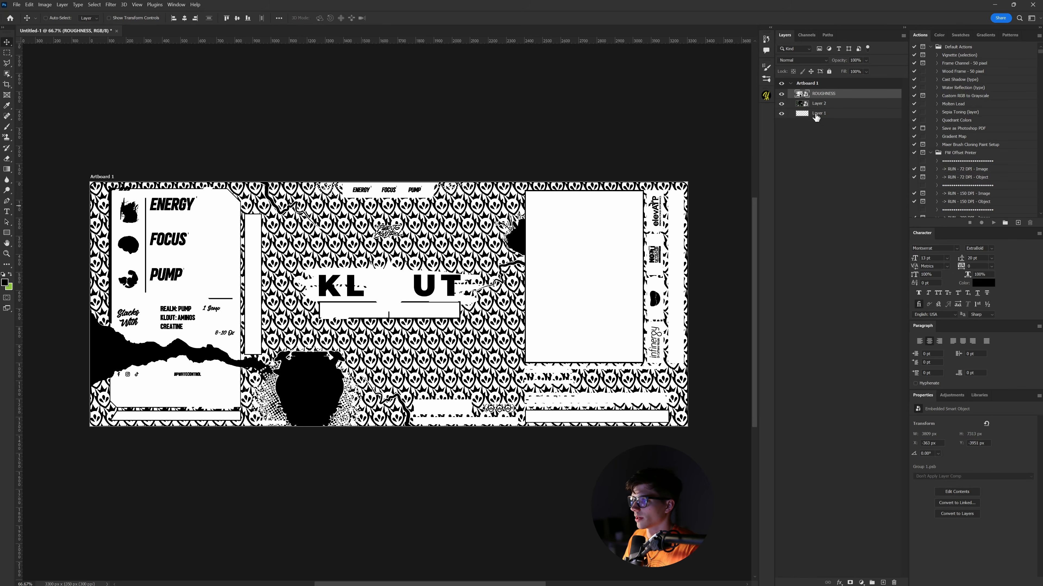
{"action": "left_click_drag", "start_coordinate": [833, 103], "coordinate": [834, 92]}
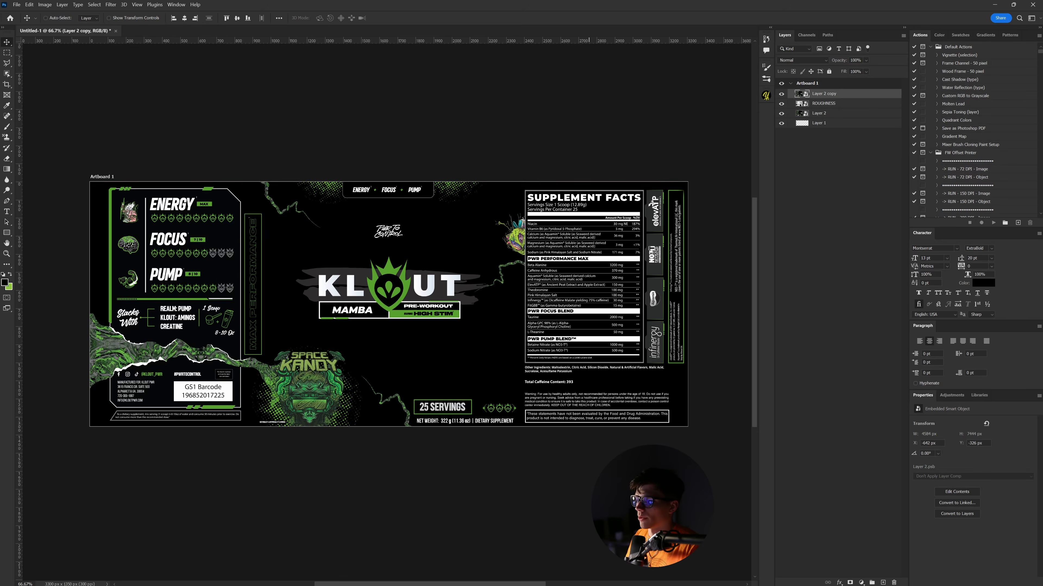
- Widen Blender's 3D viewport for the tub preview, then invert the ROUGHNESS art in Photoshop
{"action": "key", "text": "alt+Tab"}
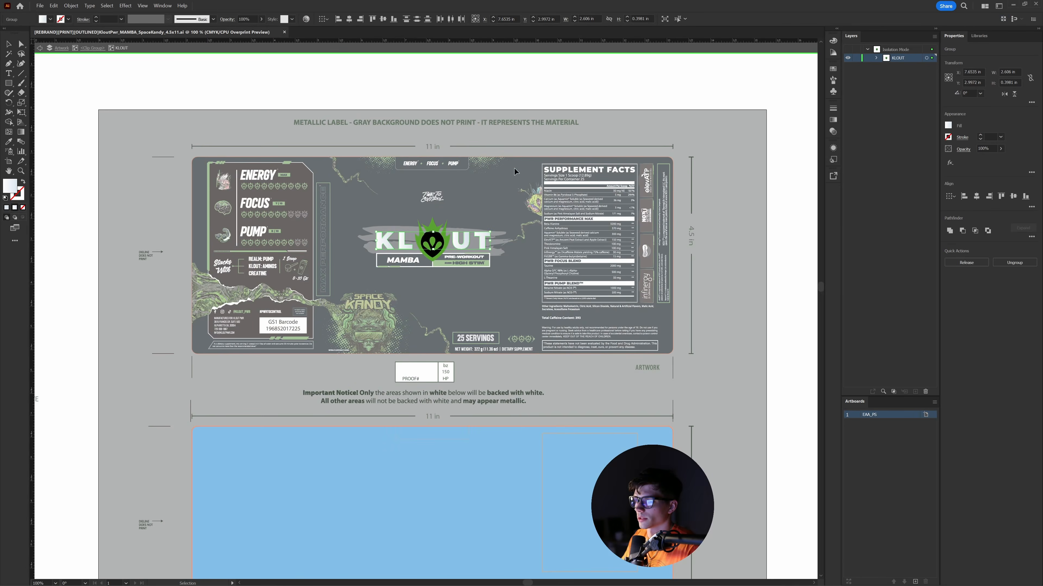
{"action": "key", "text": "alt+Tab"}
{"action": "key", "text": "Tab"}
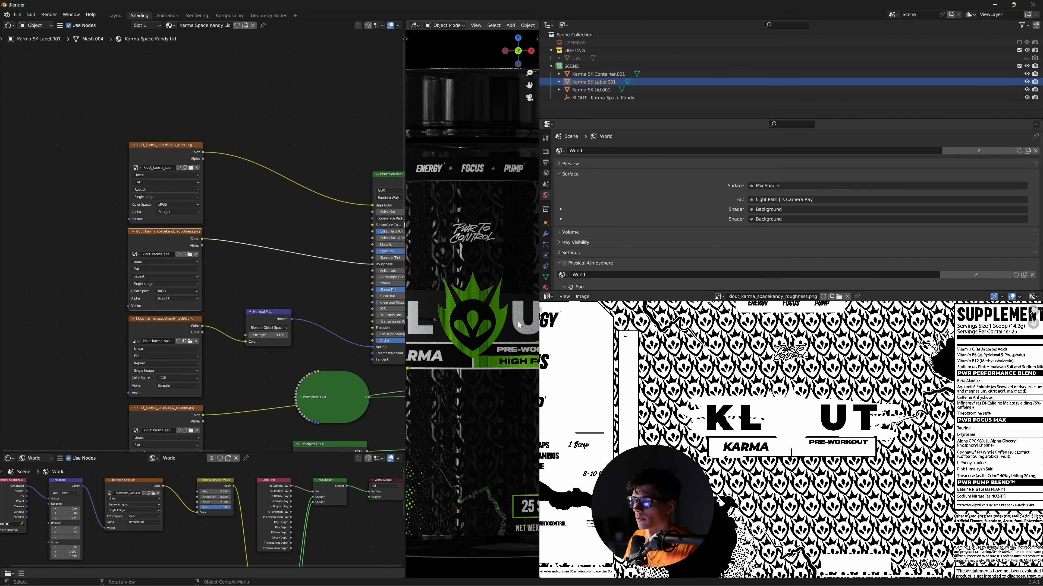
{"action": "left_click_drag", "start_coordinate": [538, 296], "coordinate": [899, 297]}
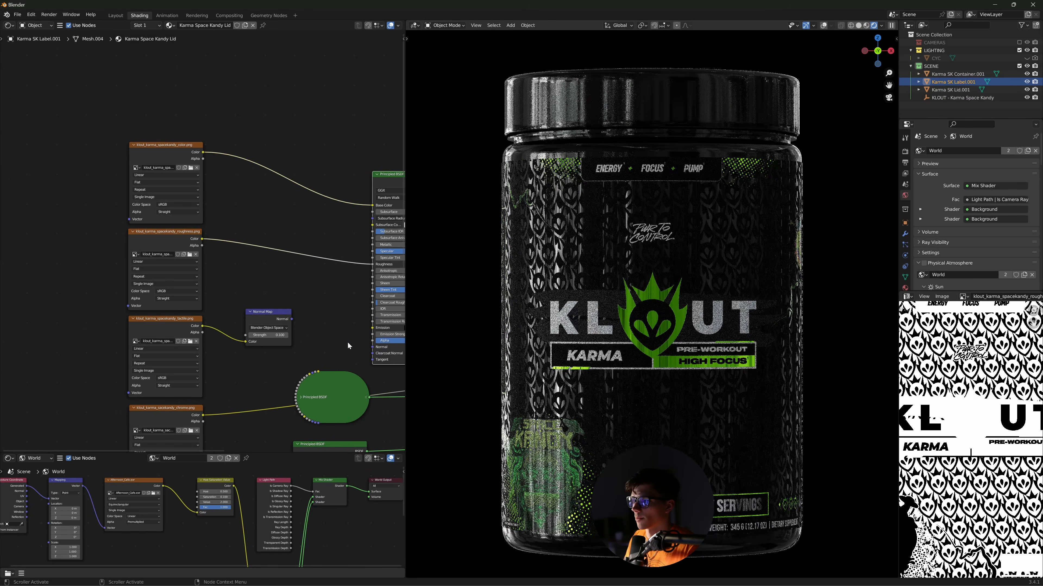
{"action": "key", "text": "alt+Tab"}
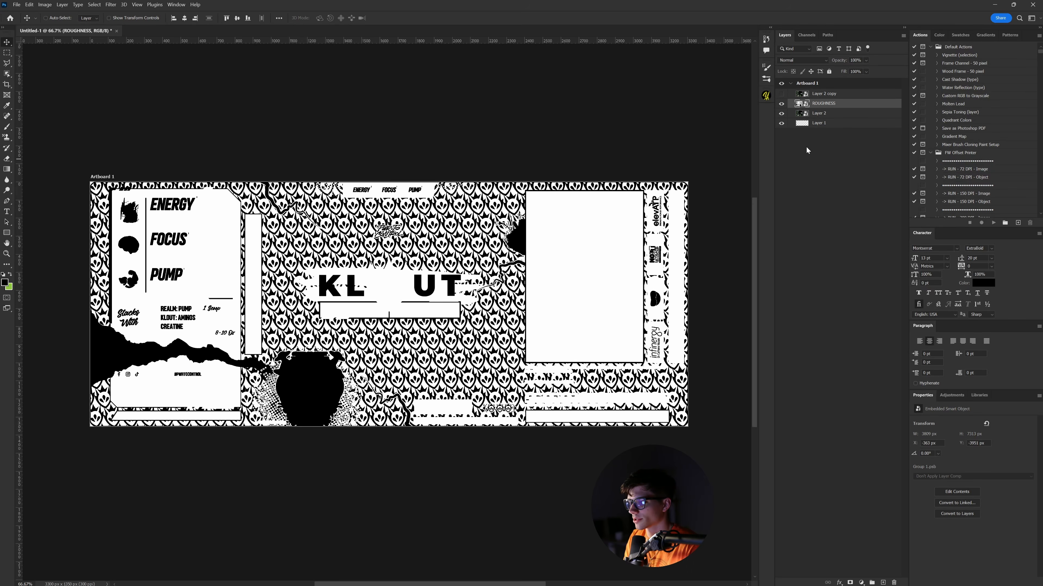
{"action": "key", "text": "ctrl+i"}
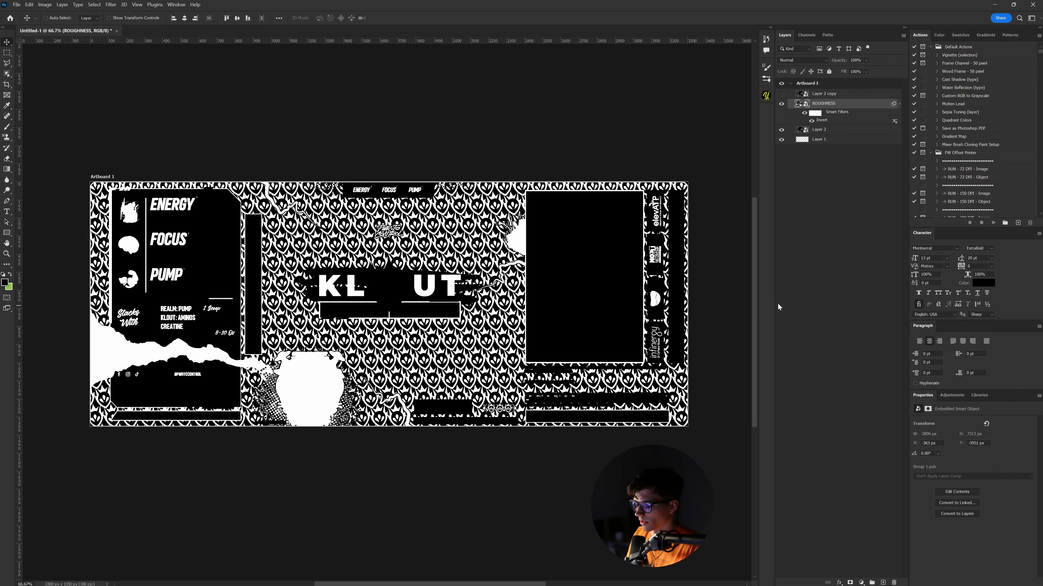
- Remove the inversion from ROUGHNESS, show Layer 2 copy, and move it up so the pink panel fills the artboard
{"action": "key", "text": "Delete"}
{"action": "key", "text": "ctrl+z"}
{"action": "key", "text": "ctrl+z"}
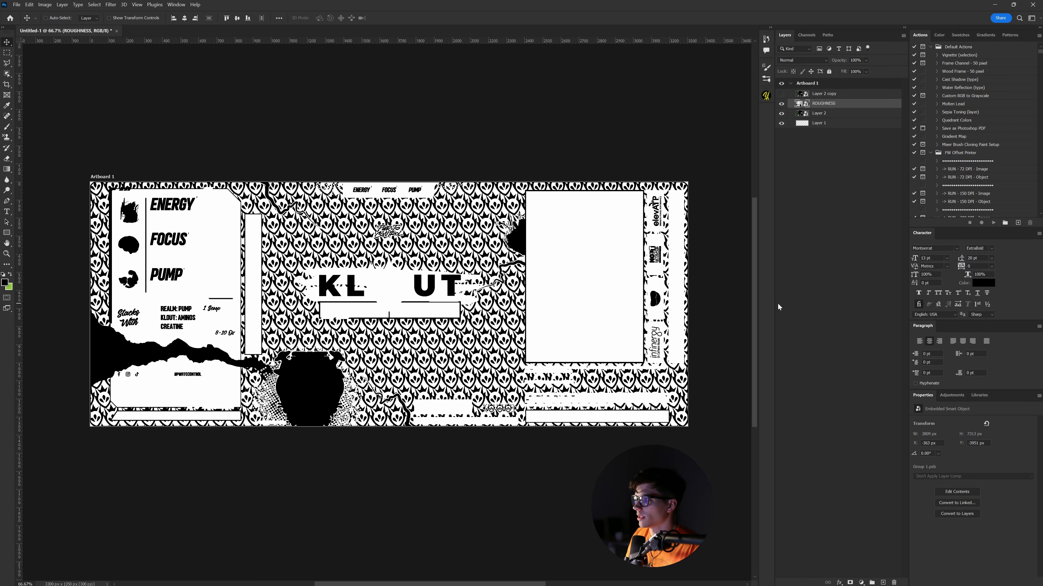
{"action": "left_click", "coordinate": [781, 94]}
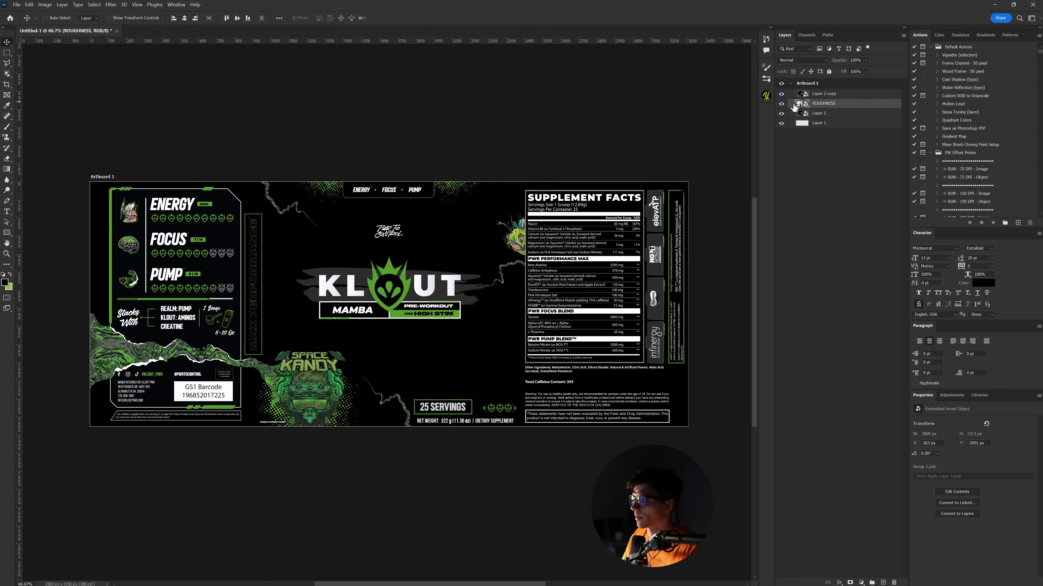
{"action": "left_click", "coordinate": [830, 97]}
{"action": "left_click_drag", "start_coordinate": [474, 269], "coordinate": [470, 177], "text": "shift"}
{"action": "left_click_drag", "start_coordinate": [469, 376], "coordinate": [467, 181], "text": "shift"}
{"action": "mouse_move", "coordinate": [474, 332]}
{"action": "left_mouse_down", "text": "shift"}
{"action": "mouse_move", "coordinate": [474, 192]}
{"action": "mouse_move", "coordinate": [488, 278]}
{"action": "mouse_move", "coordinate": [488, 270]}
{"action": "left_mouse_up", "text": "shift"}
- Fine-tune the pink panel's position, view the tactile normal map in Blender, then minimize Blender
{"action": "key", "text": "Up"}
{"action": "key", "text": "Up"}
{"action": "key", "text": "Up"}
{"action": "key", "text": "Up"}
{"action": "key", "text": "Up"}
{"action": "key", "text": "Up"}
{"action": "key", "text": "Up"}
{"action": "key", "text": "Up"}
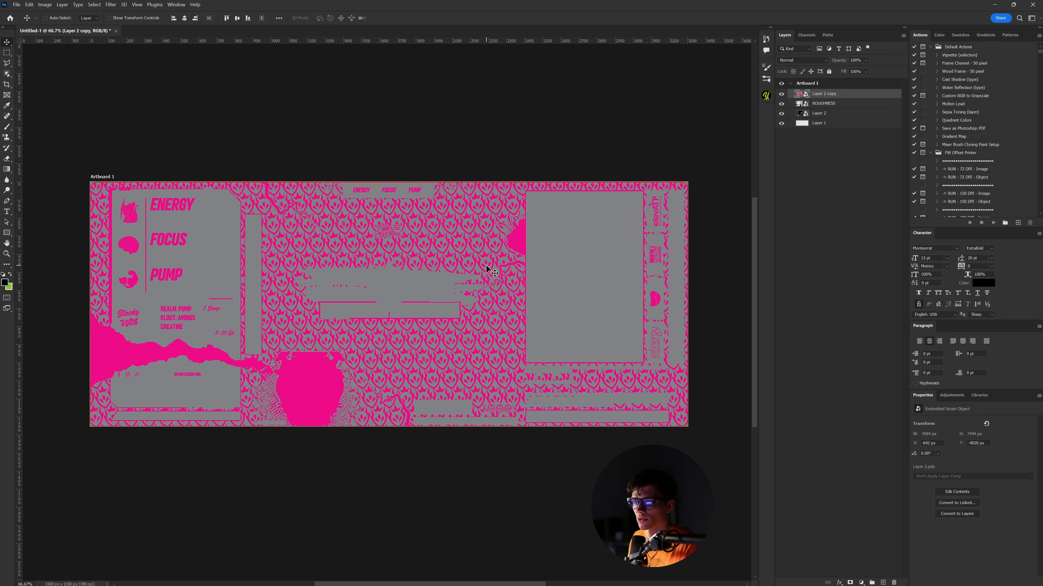
{"action": "key", "text": "Down"}
{"action": "key", "text": "Down"}
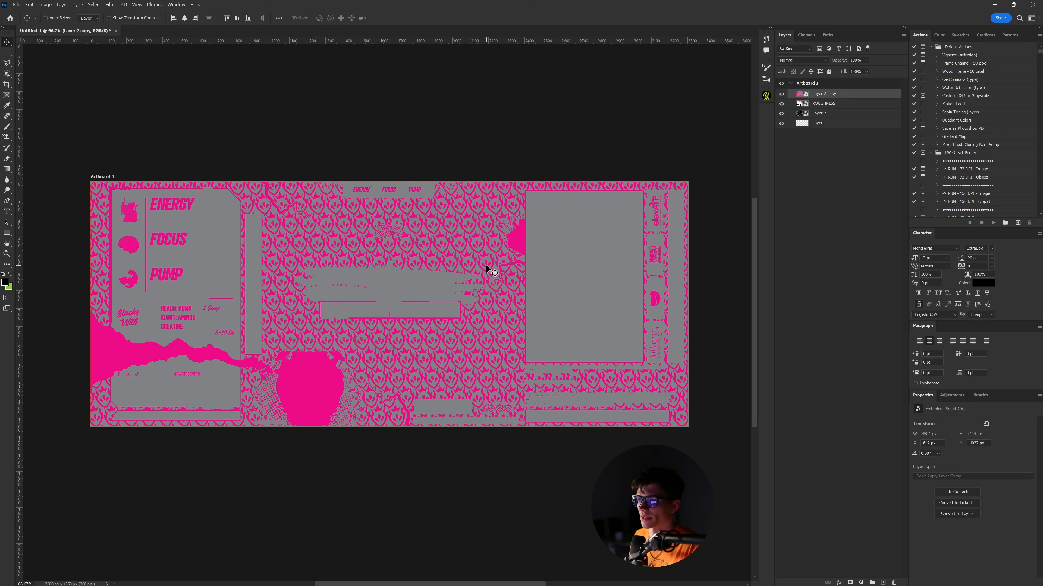
{"action": "key", "text": "alt+Tab"}
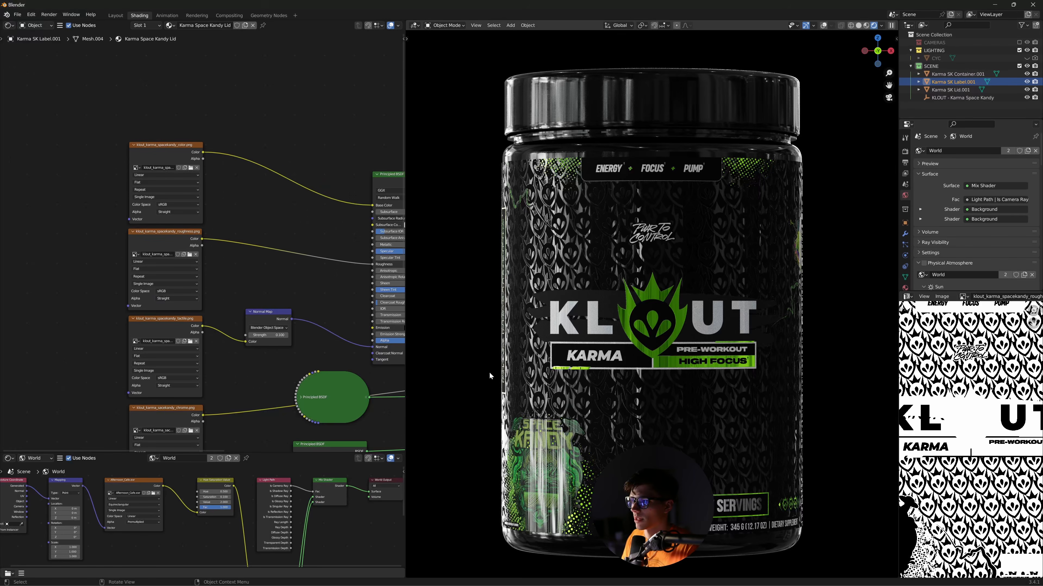
{"action": "right_click", "coordinate": [211, 363]}
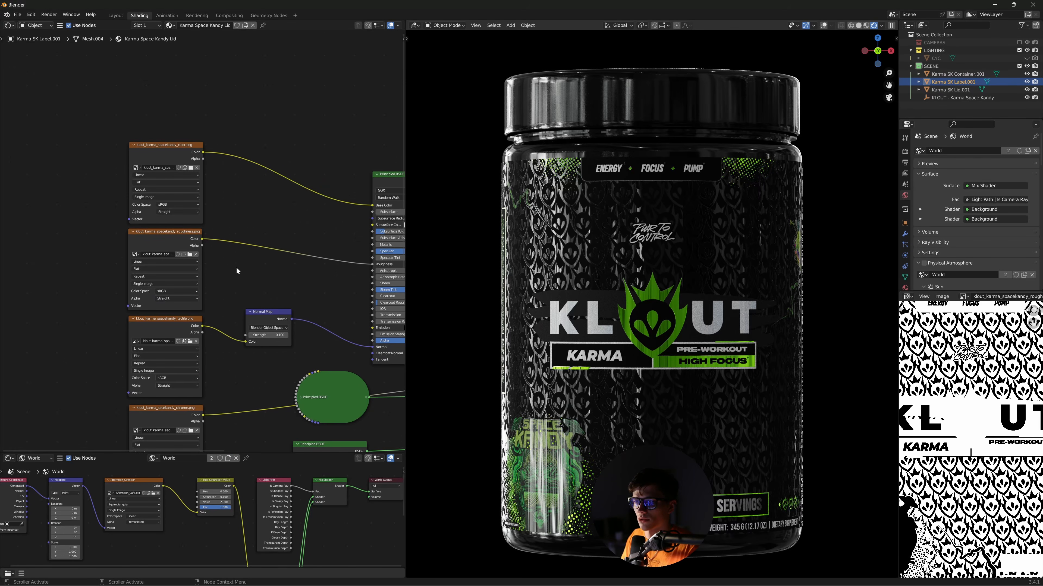
{"action": "middle_click_drag", "start_coordinate": [223, 374], "coordinate": [204, 330]}
{"action": "left_click", "coordinate": [137, 282]}
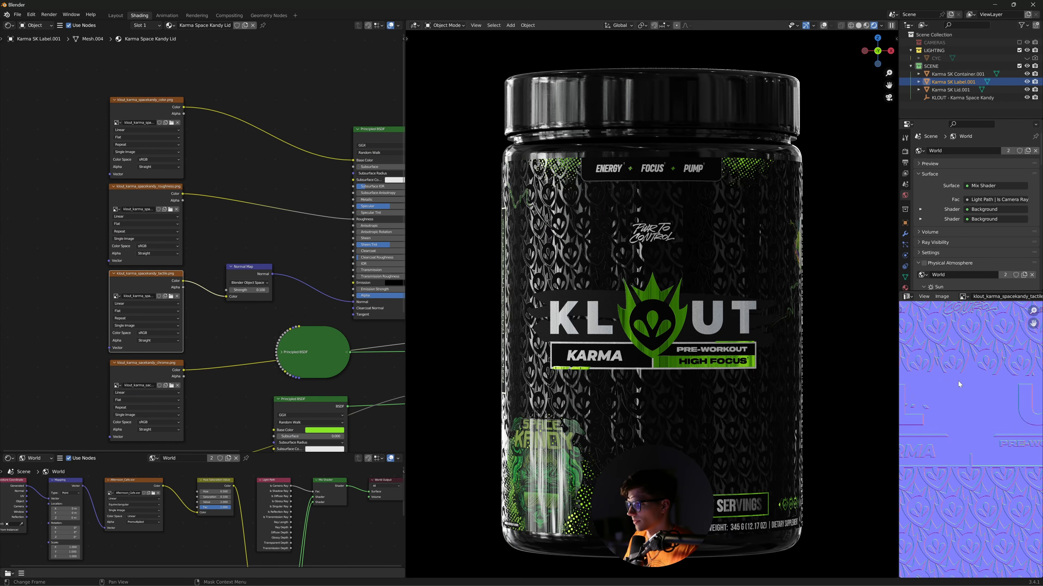
{"action": "scroll", "coordinate": [961, 411], "scroll_direction": "down", "scroll_amount": 5}
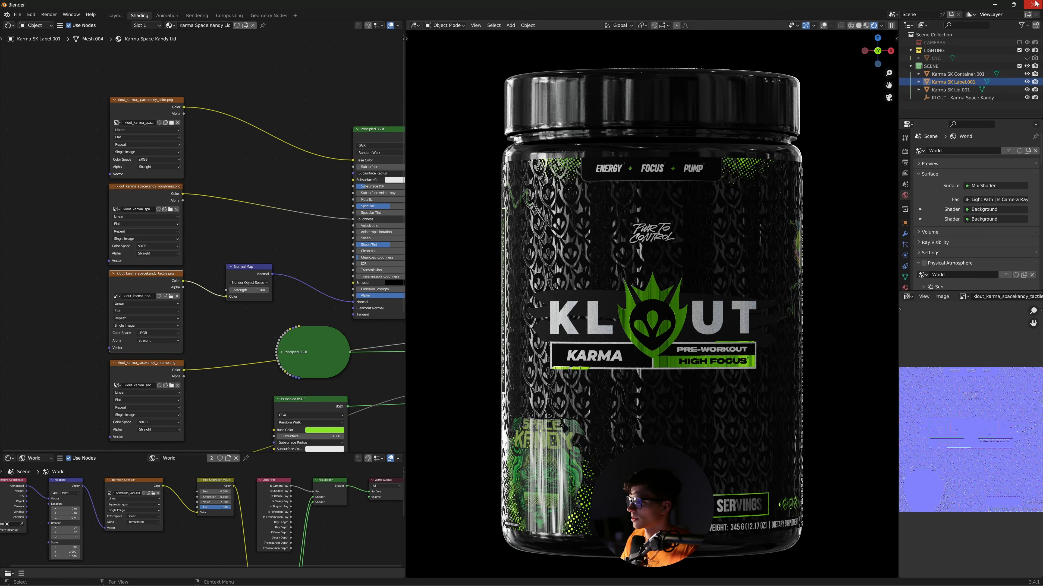
{"action": "left_click", "coordinate": [997, 4]}
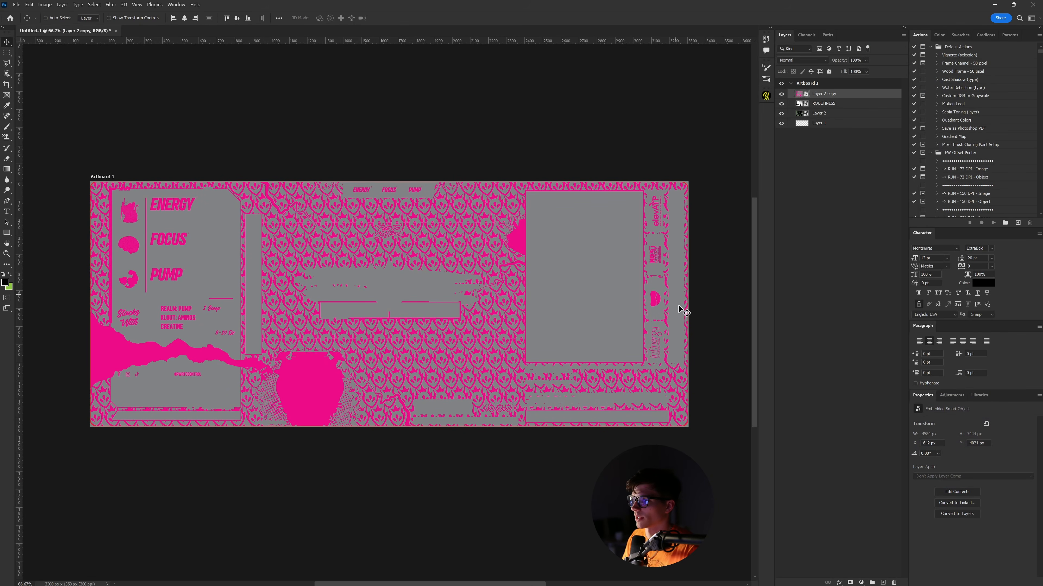
- Toggle the pink label copy and roughness art off and on to compare them
{"action": "left_click", "coordinate": [781, 94]}
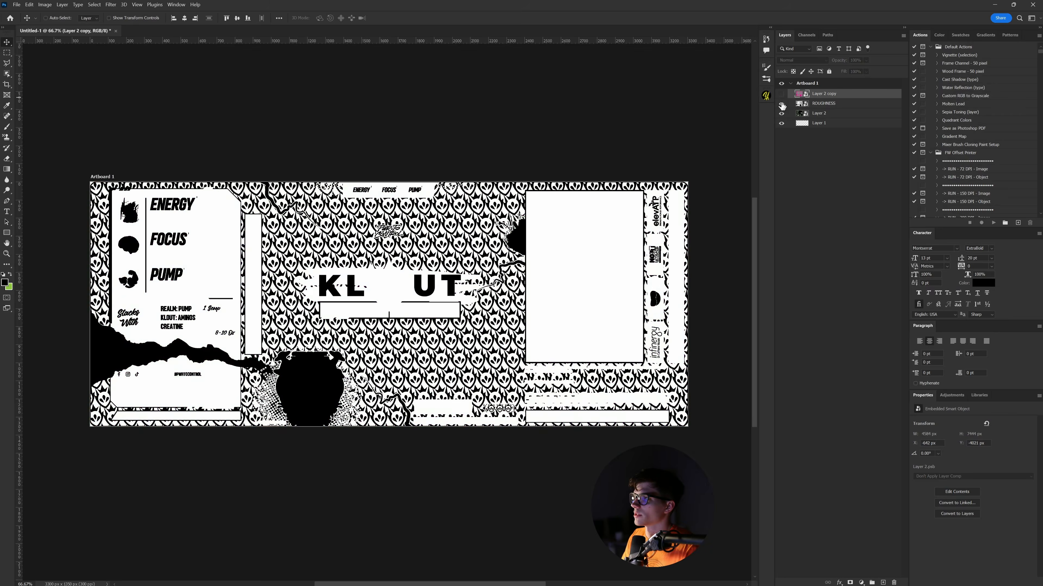
{"action": "left_click", "coordinate": [782, 104]}
{"action": "left_click", "coordinate": [781, 104]}
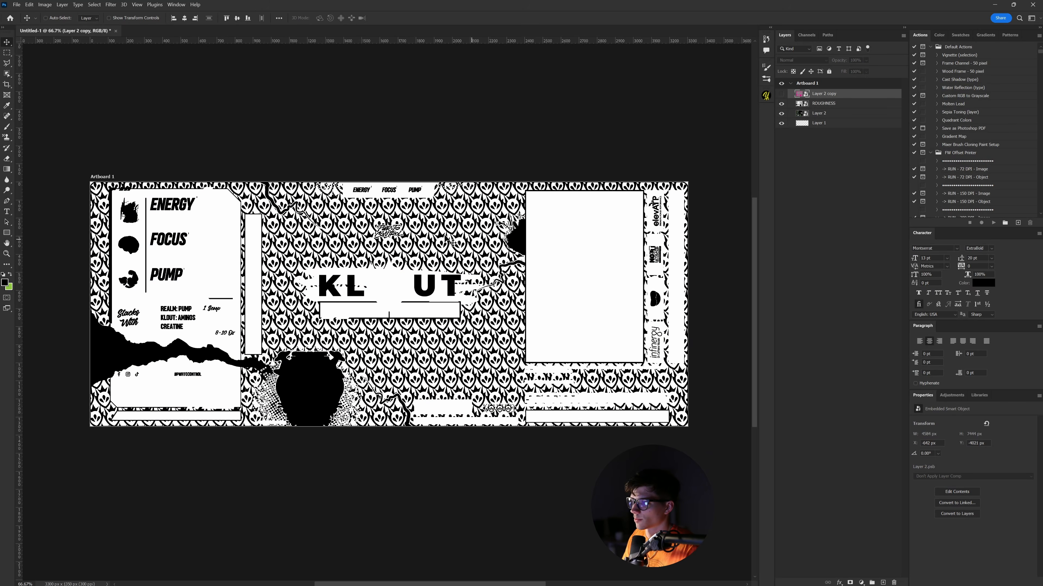
{"action": "left_click", "coordinate": [783, 94]}
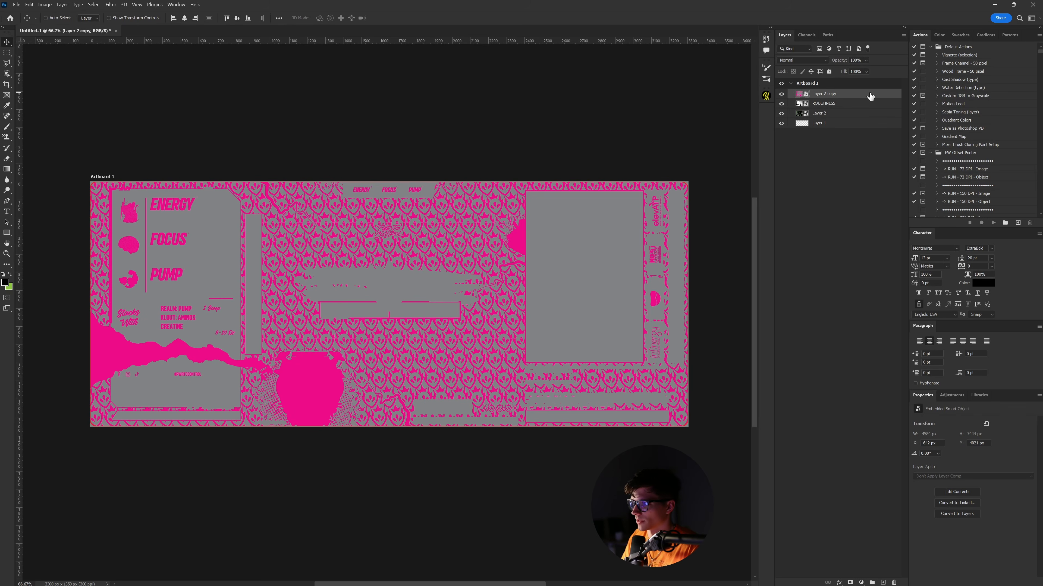
- Lower Layer 2 copy's Blend If white slider from 141 to 124 to drop out the grey
{"action": "double_click", "coordinate": [870, 96]}
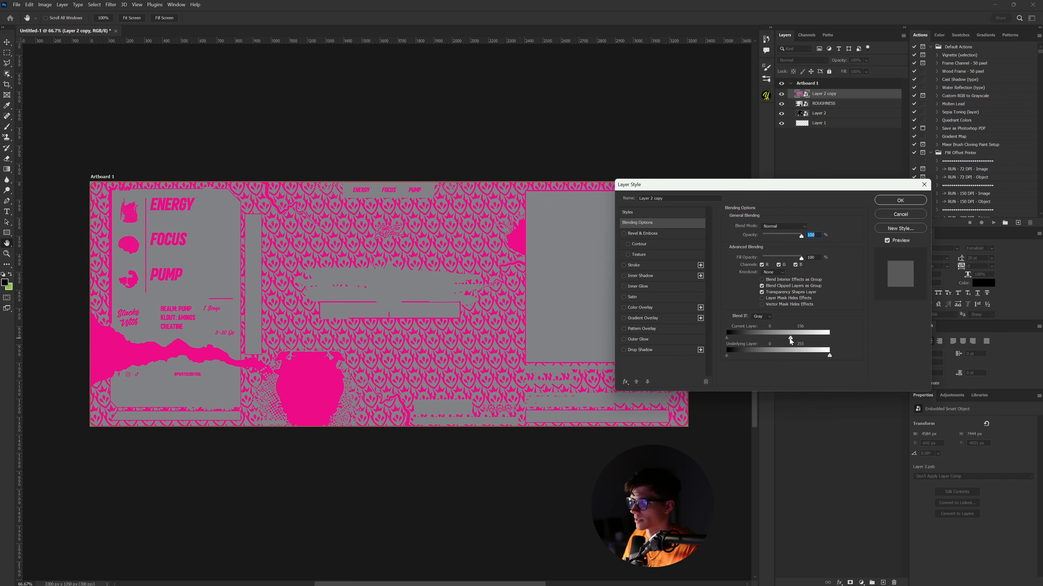
{"action": "left_click_drag", "start_coordinate": [783, 339], "coordinate": [777, 340]}
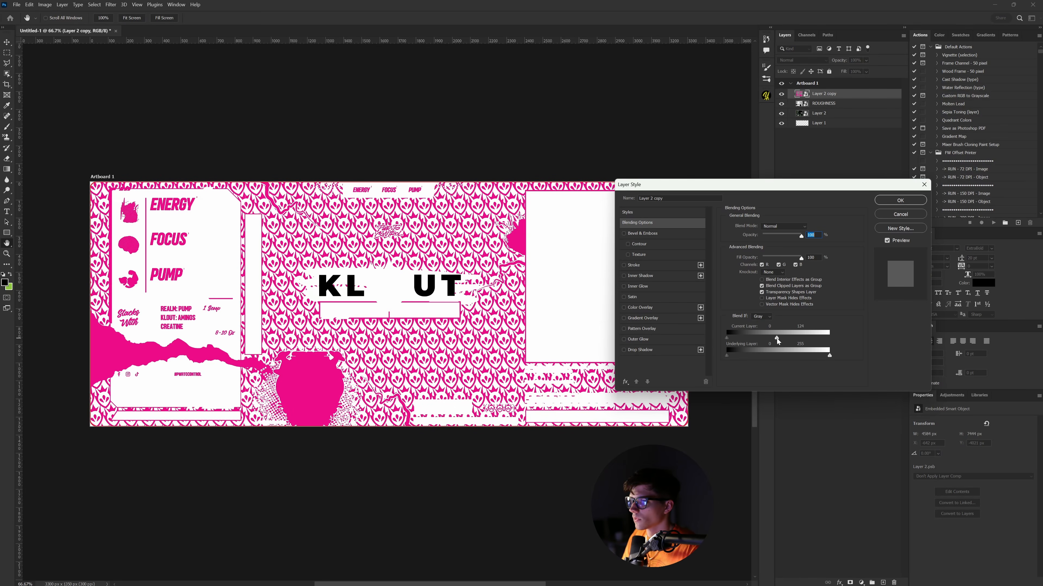
{"action": "left_click", "coordinate": [899, 201]}
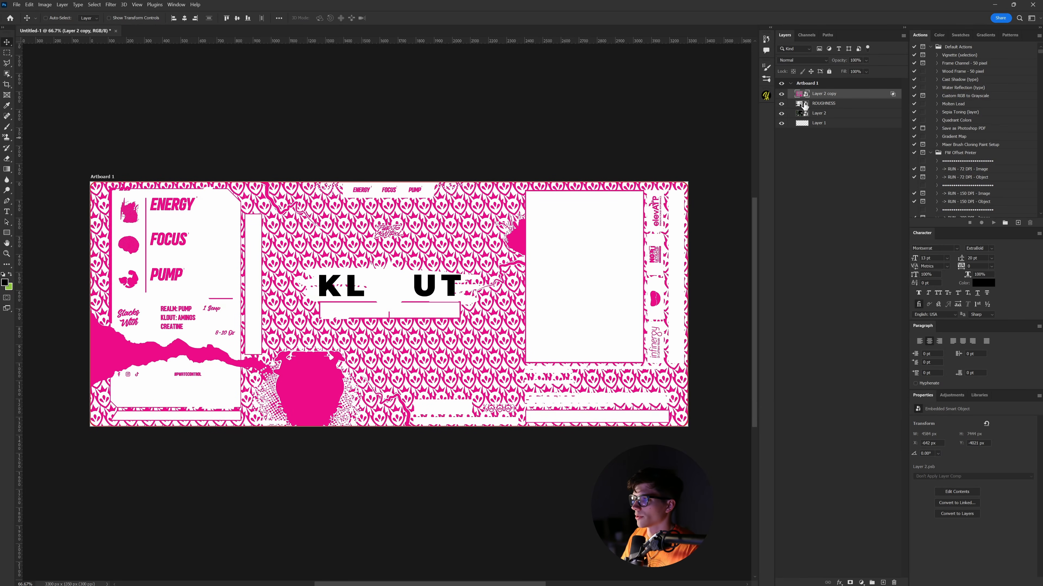
- Make the label copy a smart object and add a black Color Fill beneath it
{"action": "right_click", "coordinate": [828, 95]}
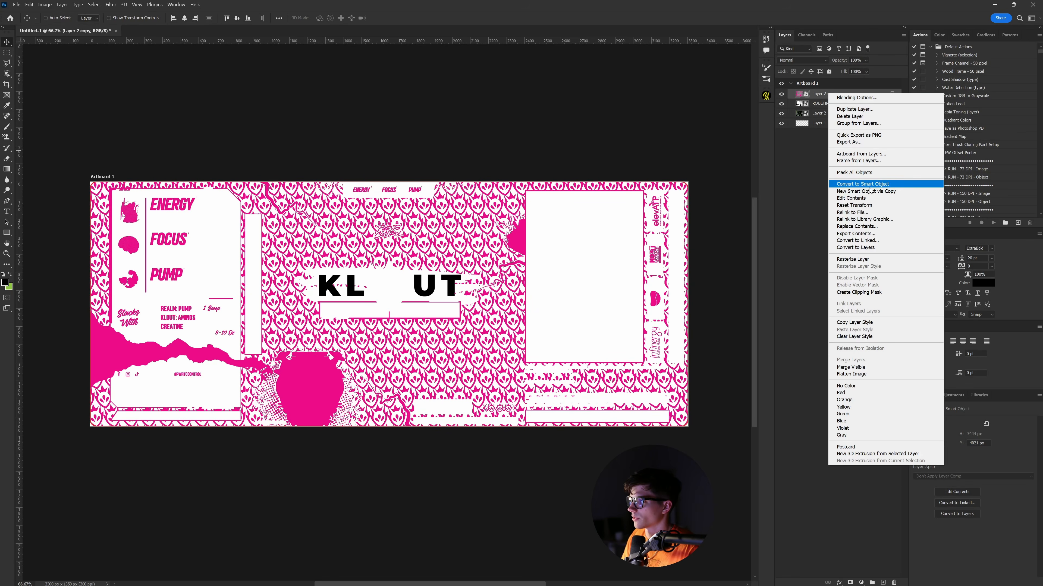
{"action": "left_click", "coordinate": [862, 184]}
{"action": "left_click", "coordinate": [860, 581]}
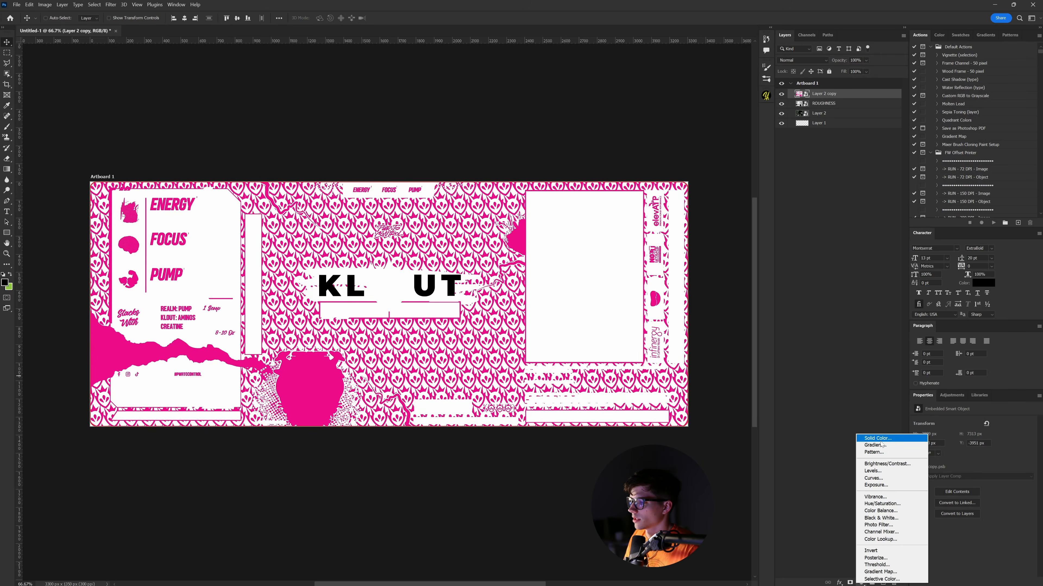
{"action": "left_click", "coordinate": [866, 436]}
{"action": "left_click", "coordinate": [835, 316]}
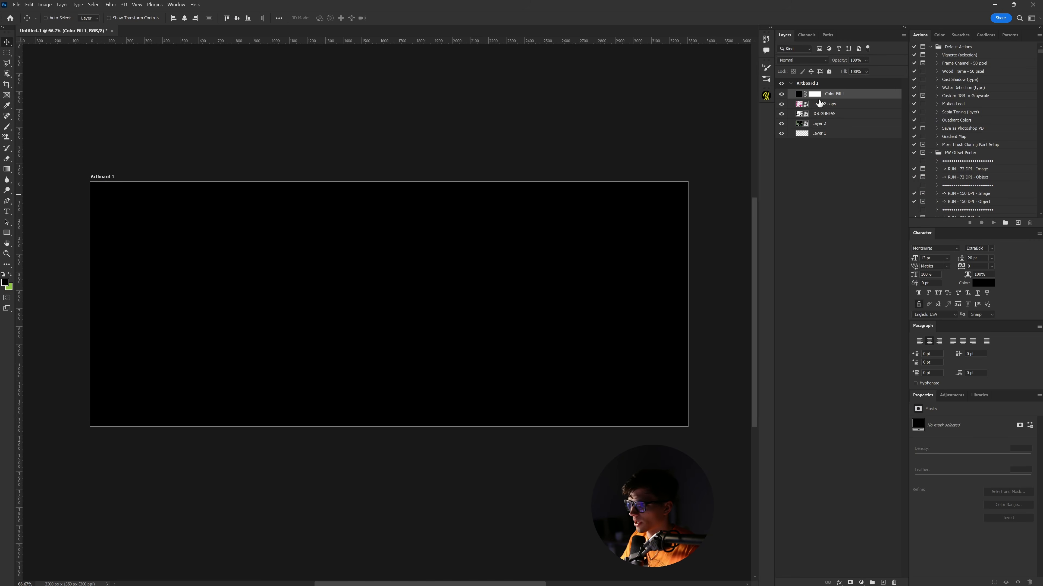
{"action": "left_click_drag", "start_coordinate": [837, 96], "coordinate": [840, 111]}
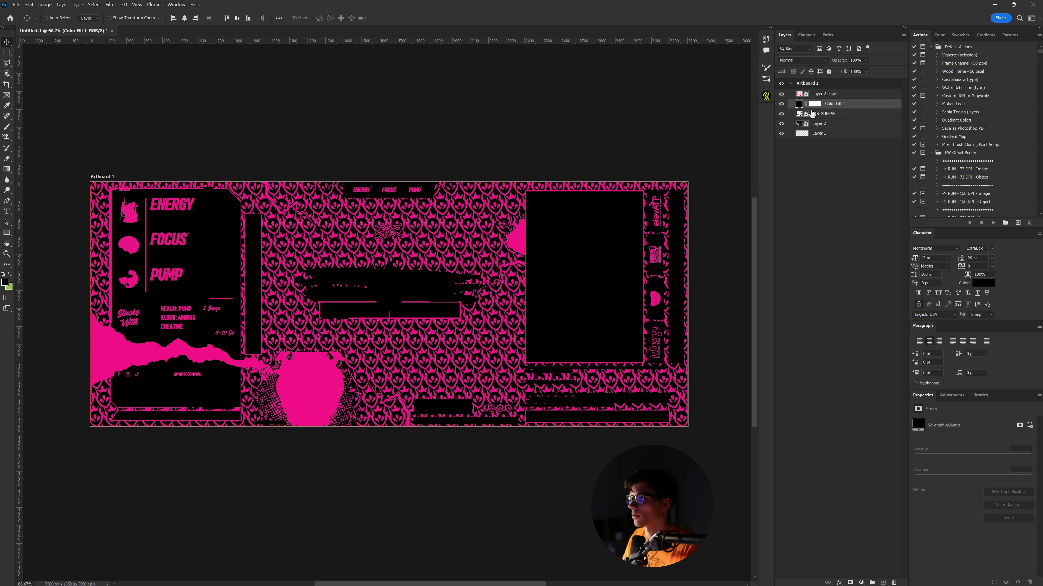
- Hide the pink pattern to inspect the black fill around the KLOUT lettering, then restore it
{"action": "left_click", "coordinate": [781, 94]}
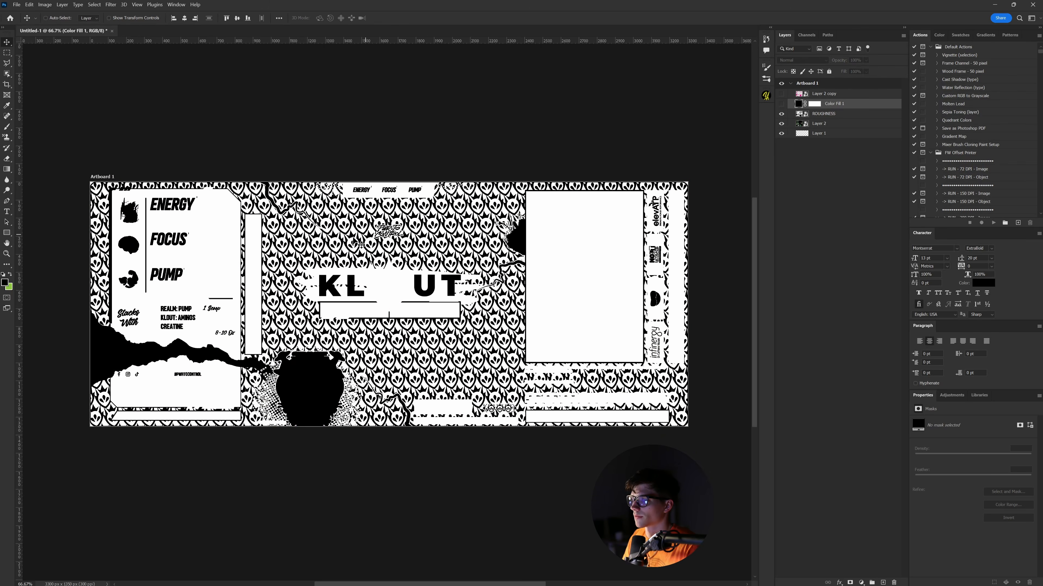
{"action": "key", "text": "ctrl+plus"}
{"action": "key", "text": "ctrl+plus"}
{"action": "key", "text": "ctrl+plus"}
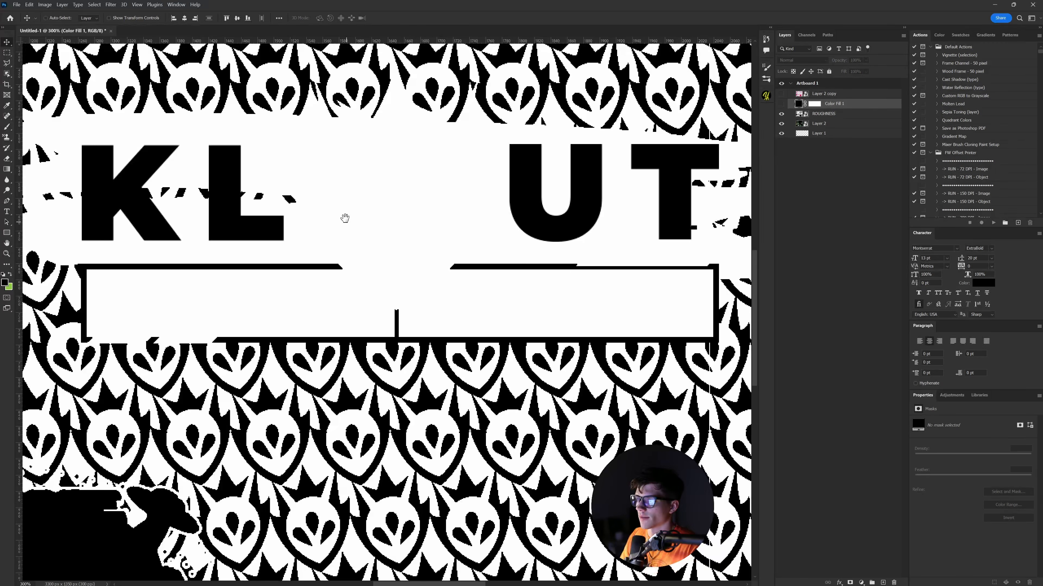
{"action": "left_click_drag", "start_coordinate": [344, 219], "coordinate": [400, 282]}
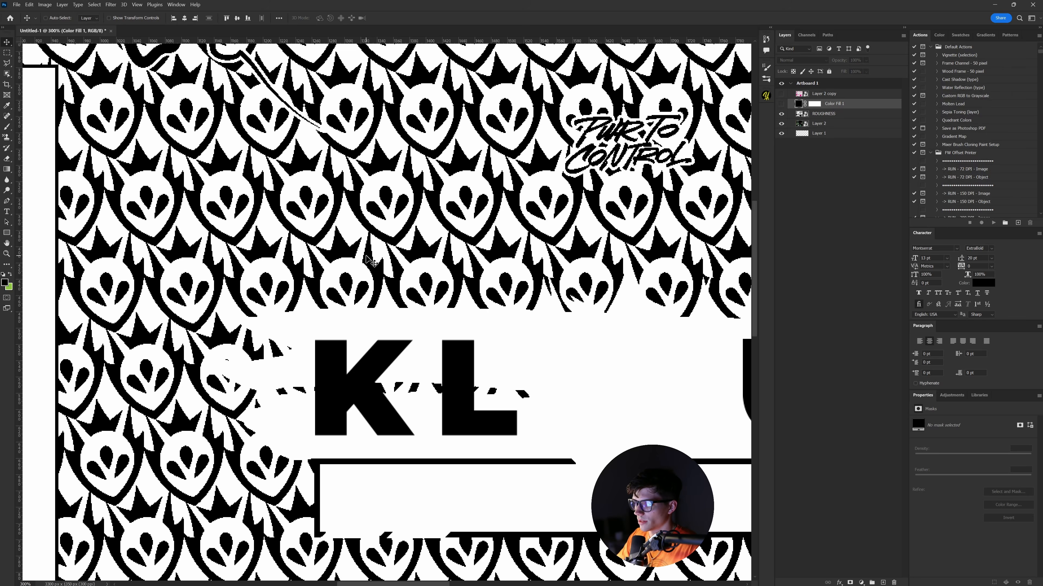
{"action": "left_click", "coordinate": [781, 104]}
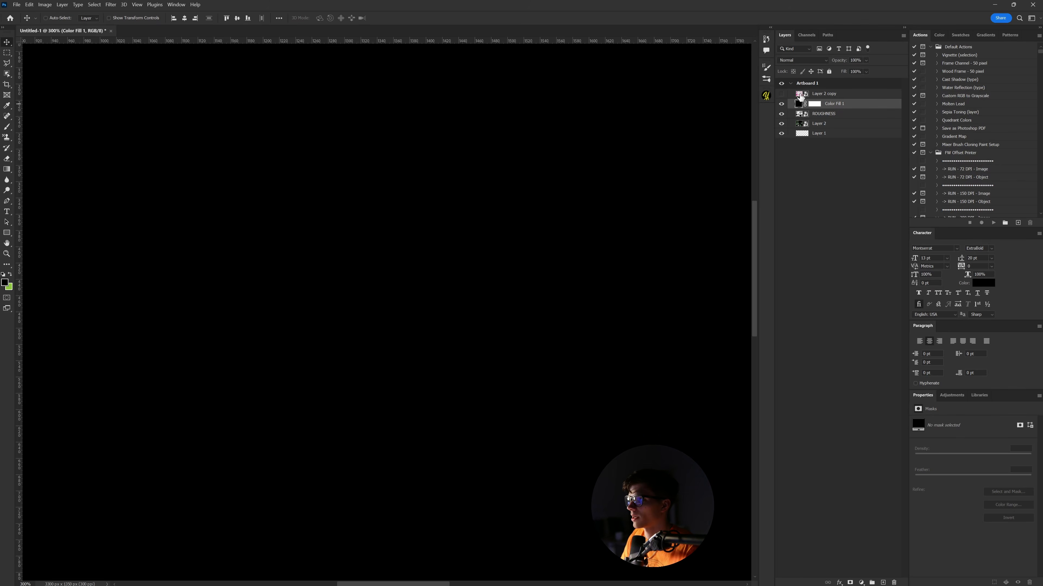
{"action": "left_click", "coordinate": [781, 93]}
- Give the pattern layer a white Color Overlay so it reads white over black
{"action": "double_click", "coordinate": [858, 97]}
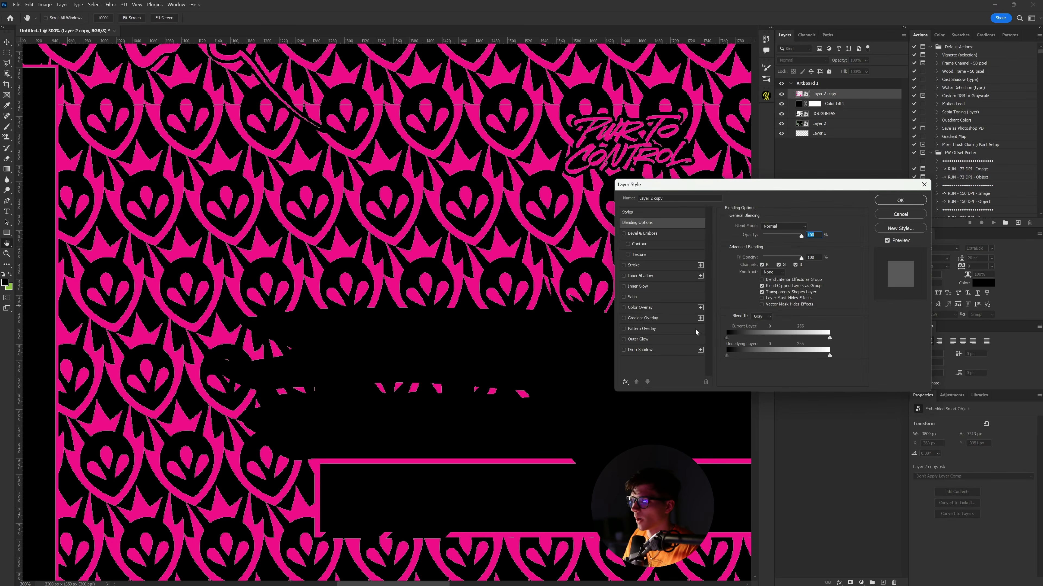
{"action": "left_click", "coordinate": [646, 308]}
{"action": "left_click", "coordinate": [808, 227]}
{"action": "left_click", "coordinate": [666, 313]}
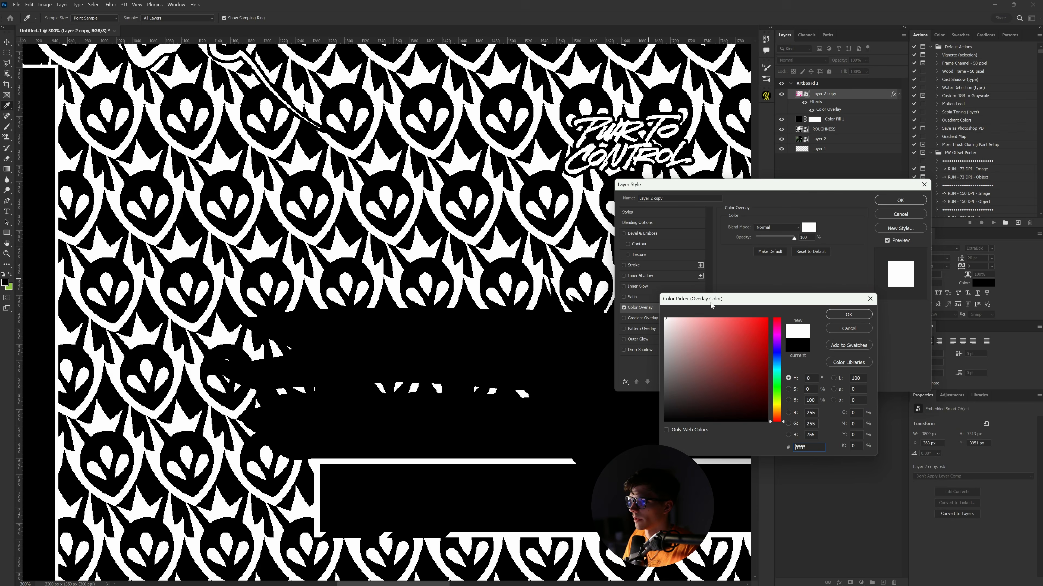
{"action": "left_click", "coordinate": [849, 304]}
{"action": "left_click", "coordinate": [900, 200]}
{"action": "key", "text": "ctrl+minus"}
{"action": "key", "text": "ctrl+minus"}
{"action": "key", "text": "ctrl+minus"}
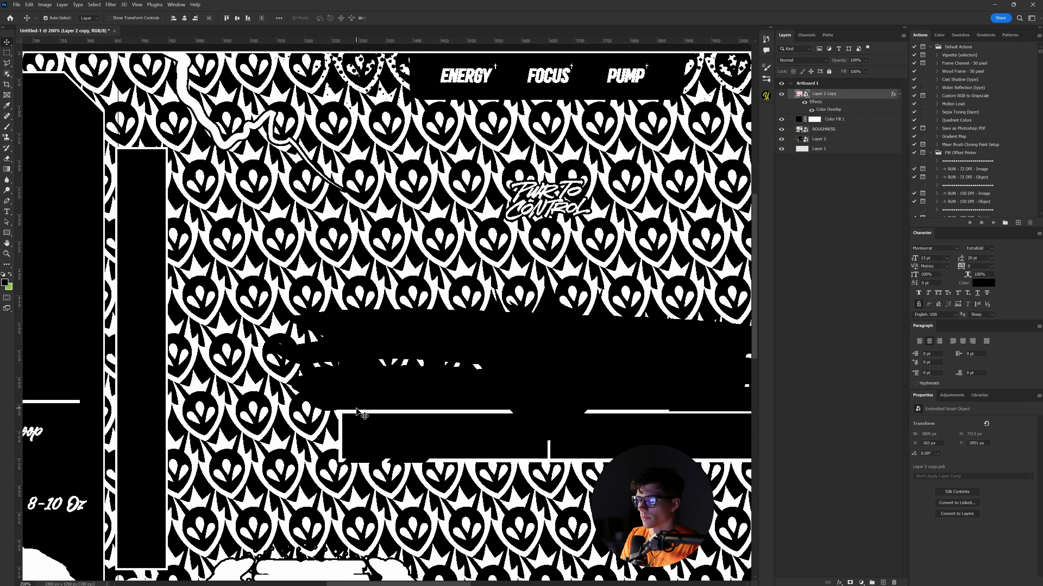
{"action": "left_click_drag", "start_coordinate": [401, 401], "coordinate": [352, 376]}
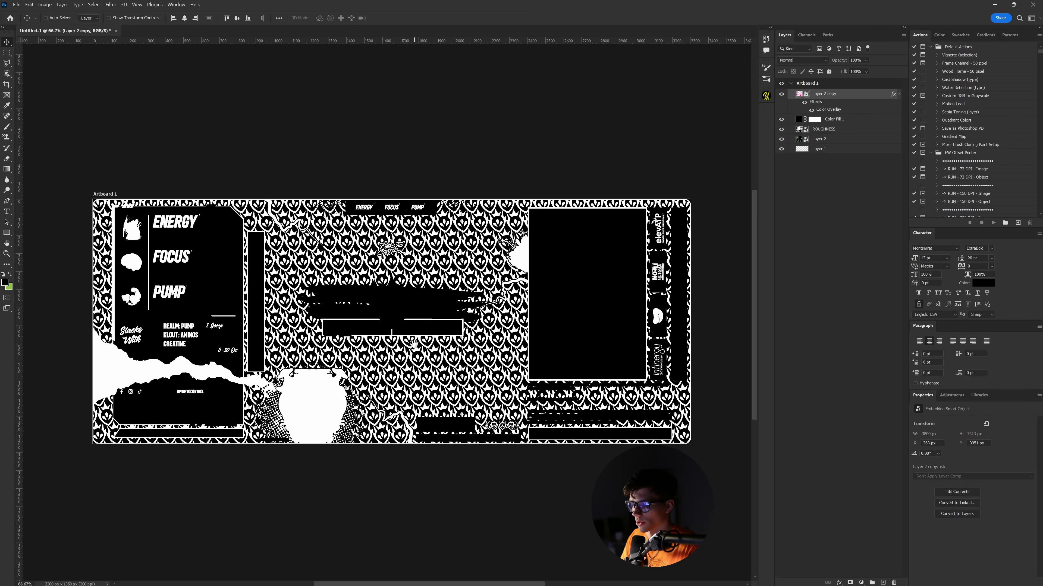
{"action": "key", "text": "ctrl+plus"}
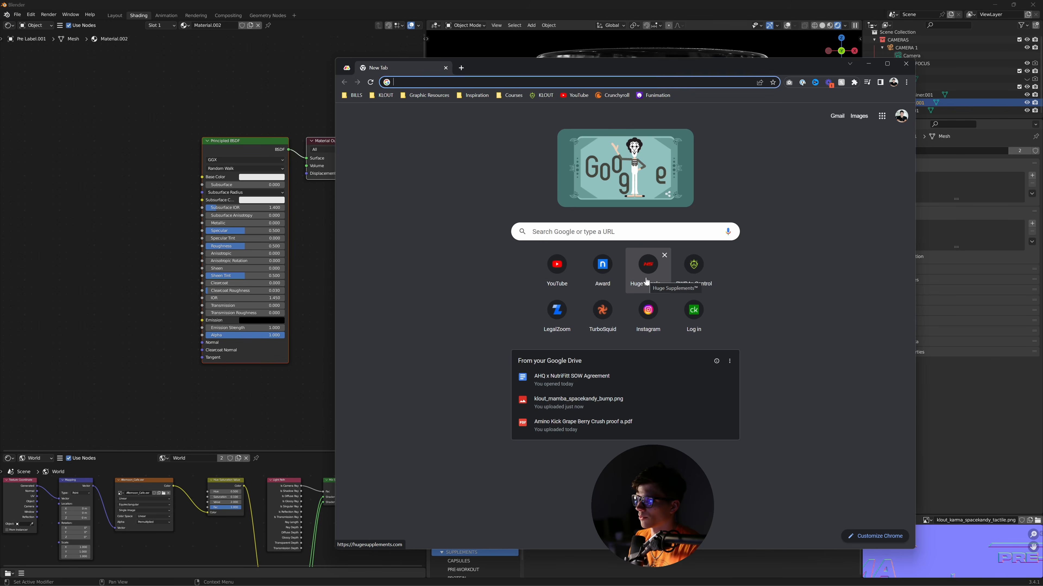
- Search 'normal map generator' and open the NormalMap-Online result
{"action": "type", "text": "n"}
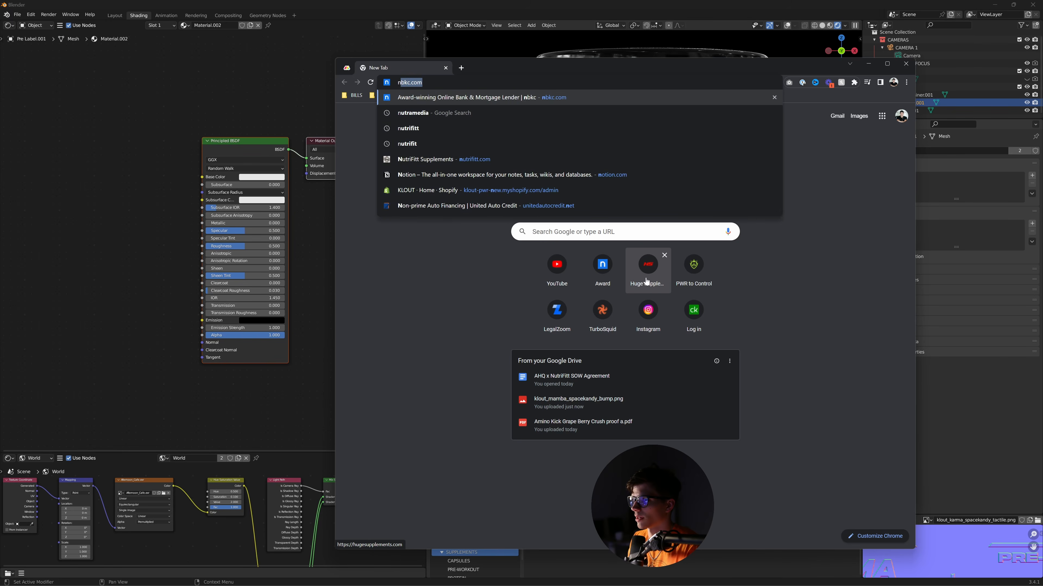
{"action": "type", "text": "ormal map g"}
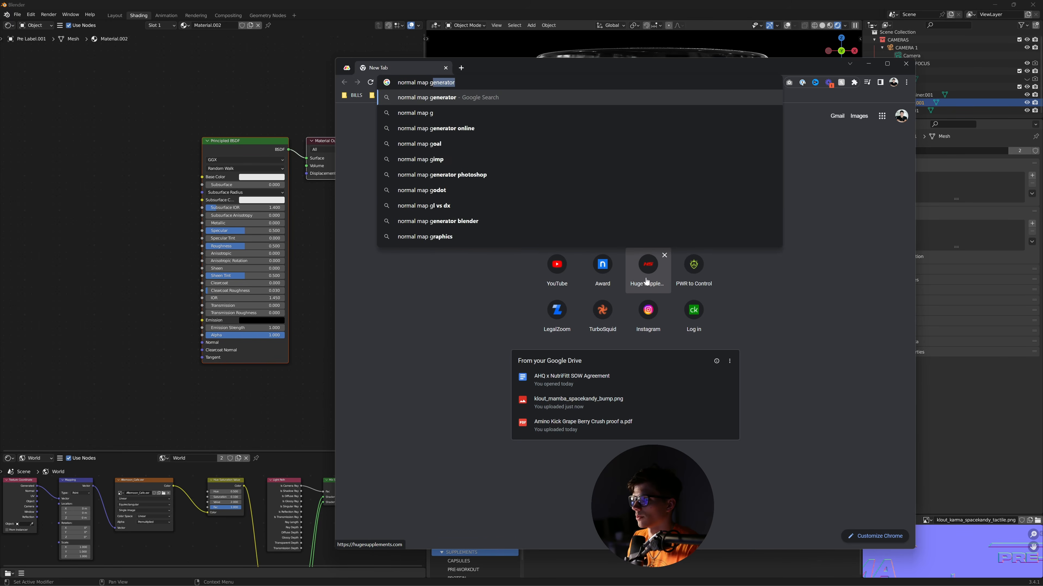
{"action": "type", "text": "e"}
{"action": "key", "text": "Return"}
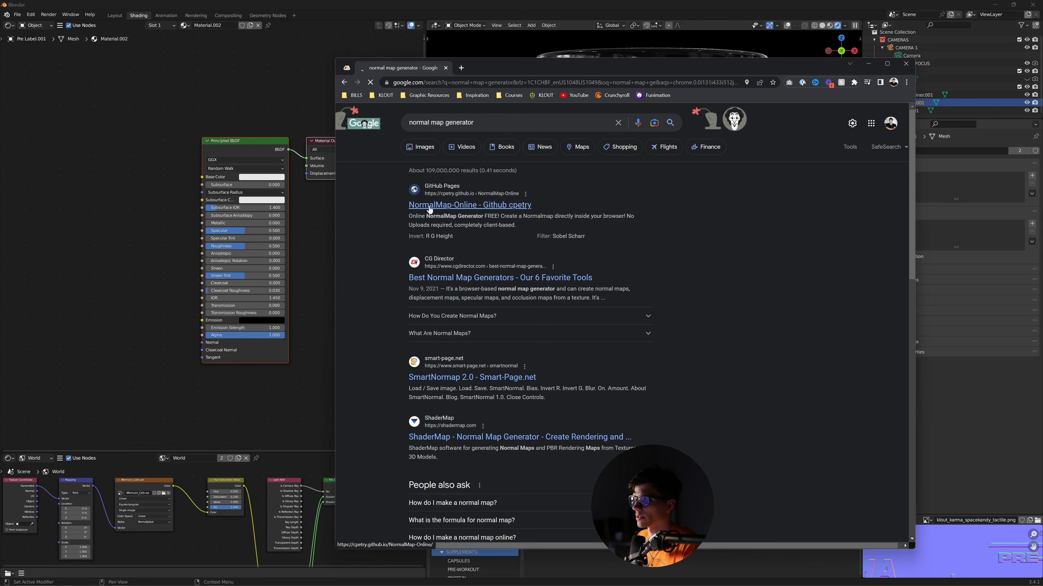
{"action": "left_click", "coordinate": [432, 205]}
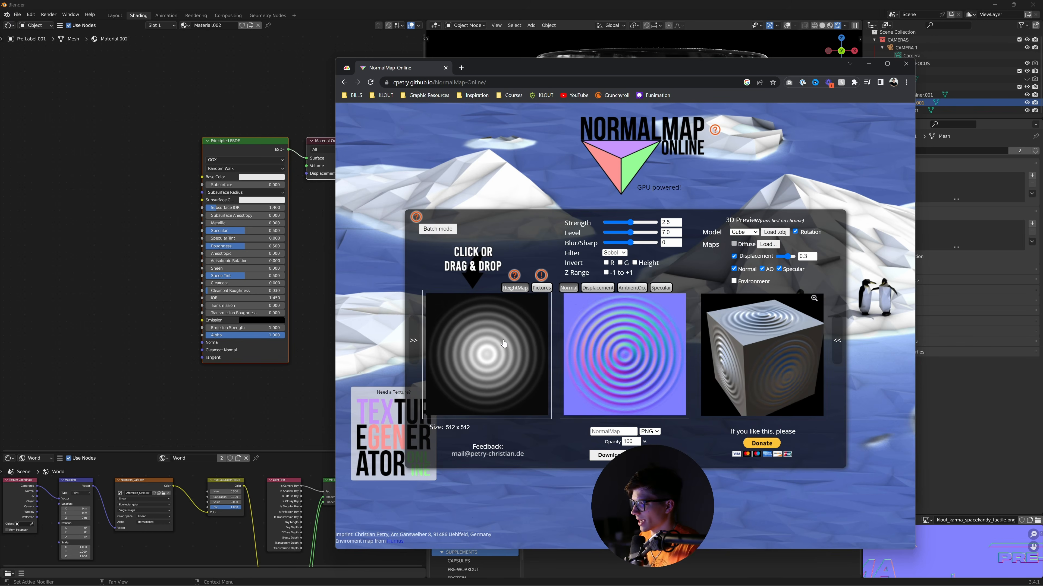
- Load the bump PNG from the SPACE KANDY folder as NormalMap-Online's height map, then close the page
{"action": "left_click_drag", "start_coordinate": [573, 67], "coordinate": [352, 88]}
{"action": "left_click_drag", "start_coordinate": [751, 267], "coordinate": [854, 263]}
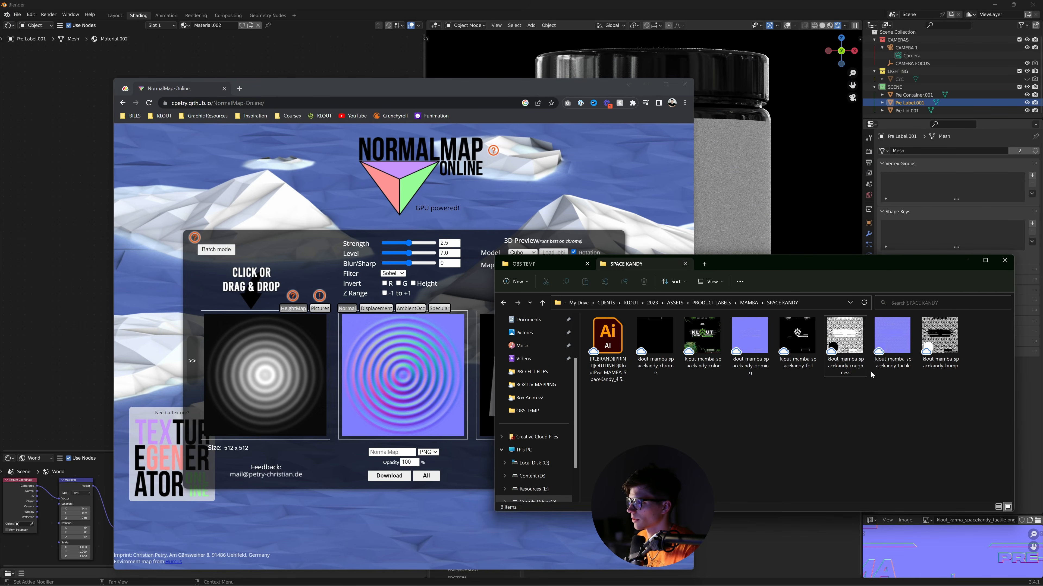
{"action": "left_click_drag", "start_coordinate": [940, 337], "coordinate": [267, 354]}
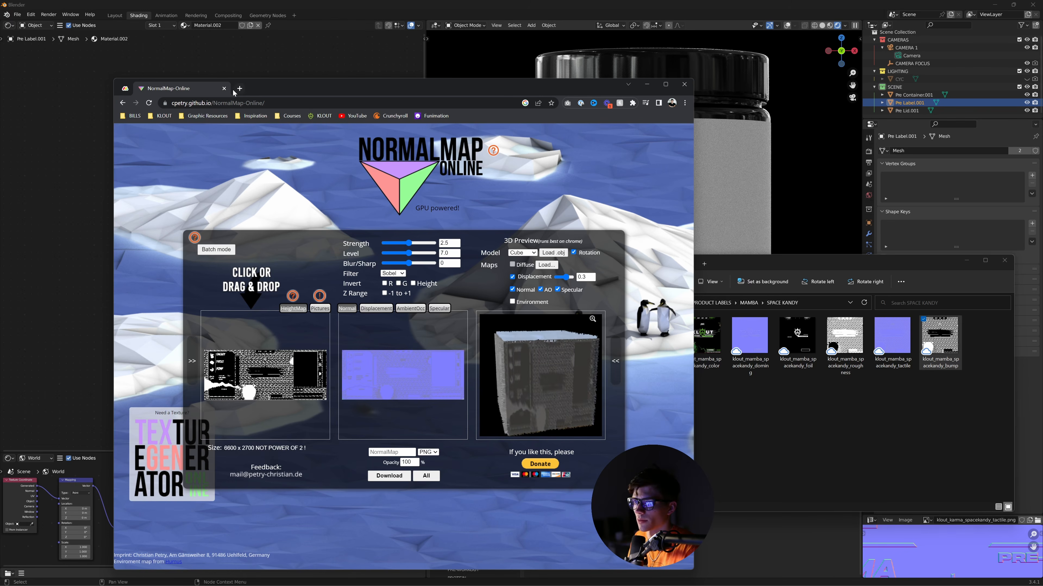
{"action": "left_click", "coordinate": [224, 89]}
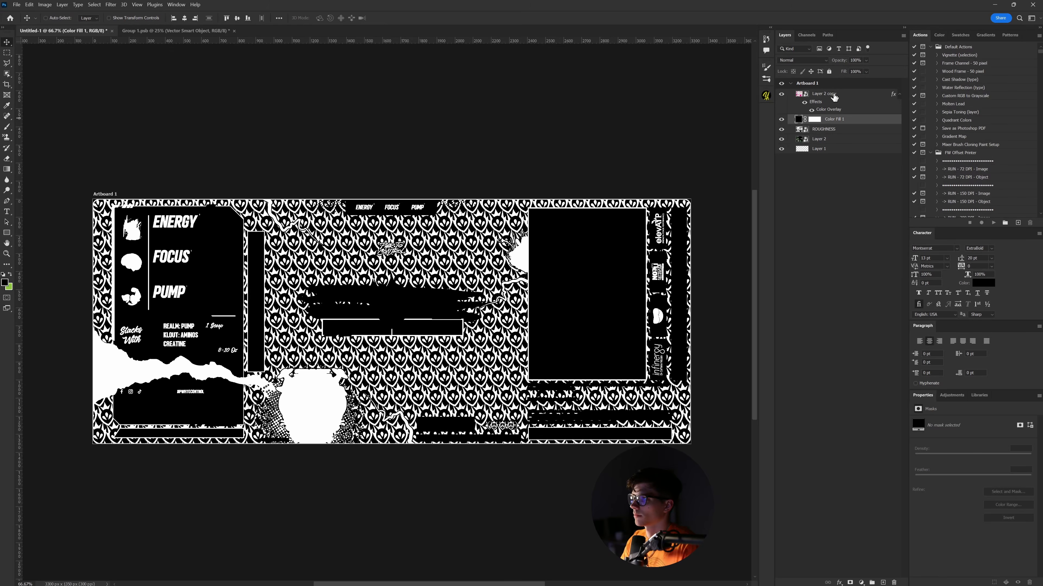
- Merge the white pattern and black fill into a smart object named BUMP, and rename Layer 2 to COLOR
{"action": "left_click", "coordinate": [842, 98], "text": "shift"}
{"action": "right_click", "coordinate": [829, 94]}
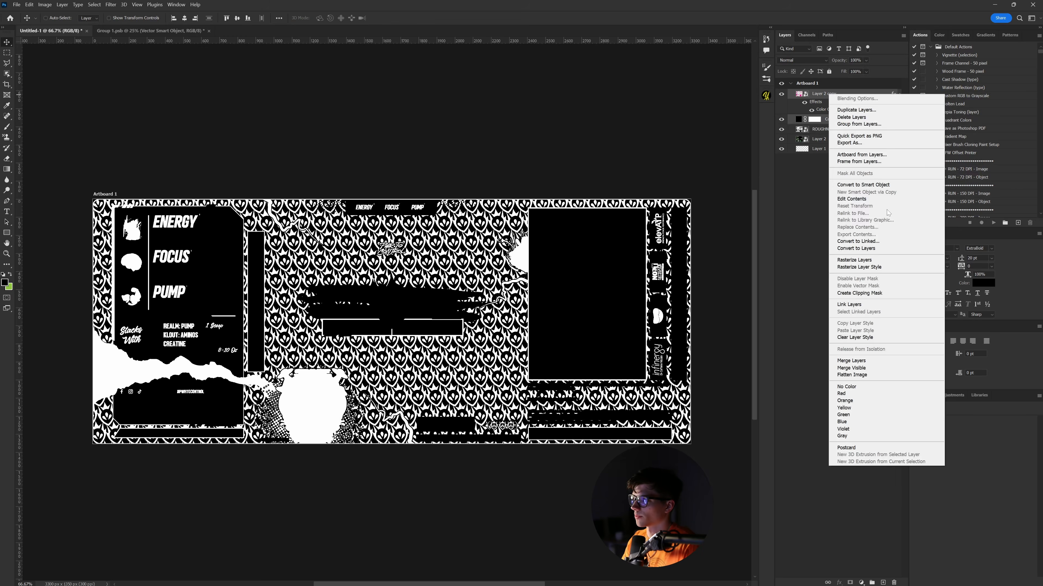
{"action": "left_click", "coordinate": [867, 183]}
{"action": "double_click", "coordinate": [817, 93]}
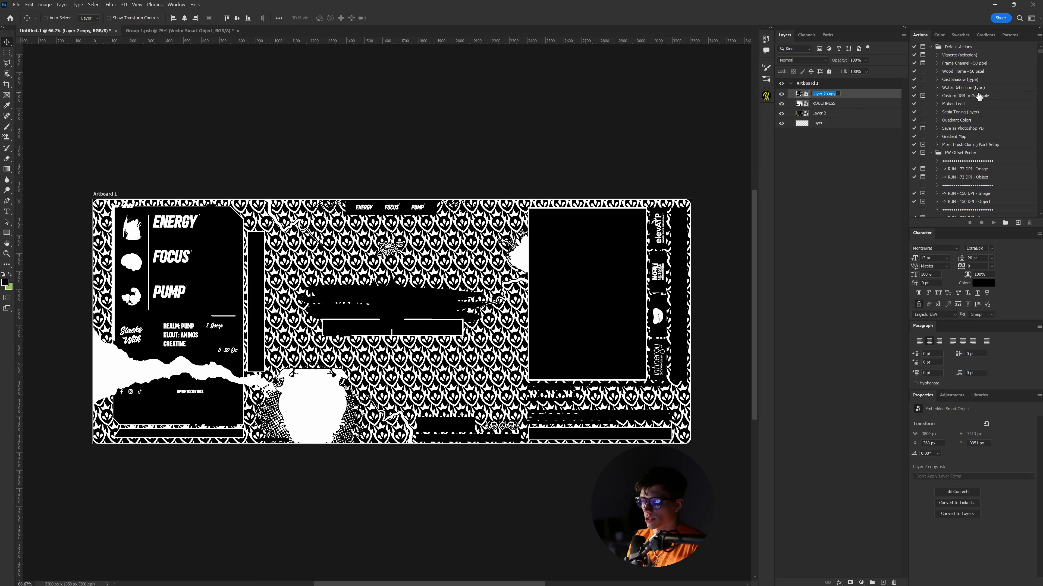
{"action": "type", "text": "BUMP"}
{"action": "key", "text": "Tab"}
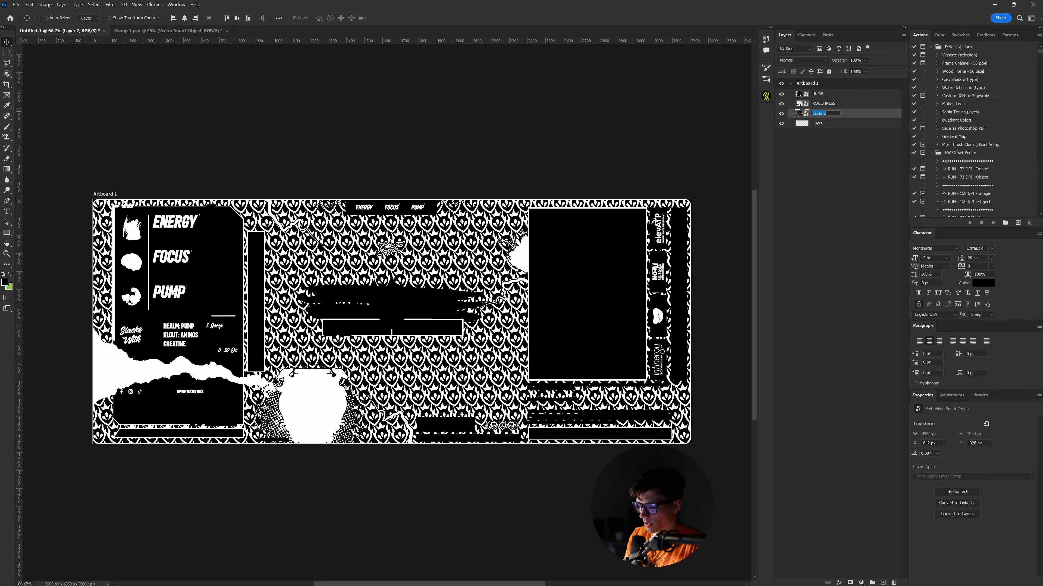
{"action": "type", "text": "COLOR"}
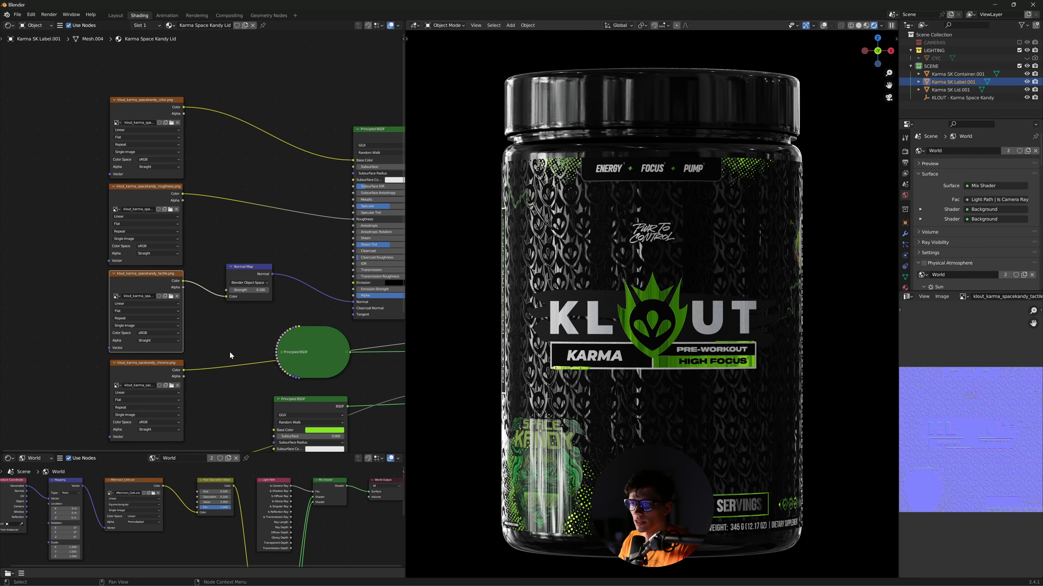
- Move the three image texture nodes to a new spot in the node editor
{"action": "left_click_drag", "start_coordinate": [76, 98], "coordinate": [162, 283]}
{"action": "key", "text": "g"}
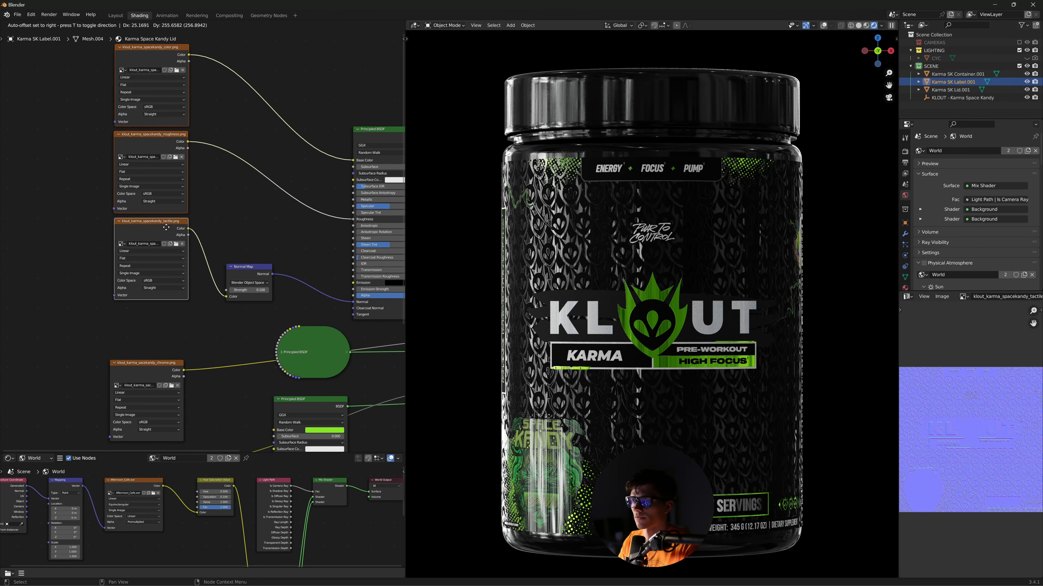
{"action": "left_click", "coordinate": [167, 222]}
- Preview the Principled BSDF, then connect the lower Mix Shader to the Material Output
{"action": "middle_click_drag", "start_coordinate": [308, 310], "coordinate": [93, 312]}
{"action": "left_click", "coordinate": [180, 139], "text": "ctrl+shift"}
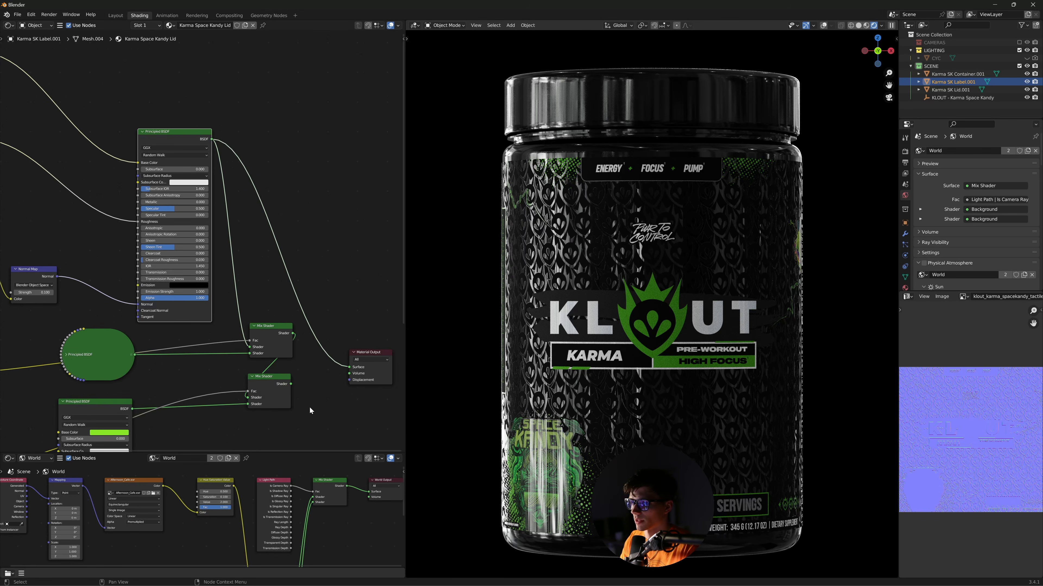
{"action": "left_click", "coordinate": [288, 400], "text": "ctrl+shift"}
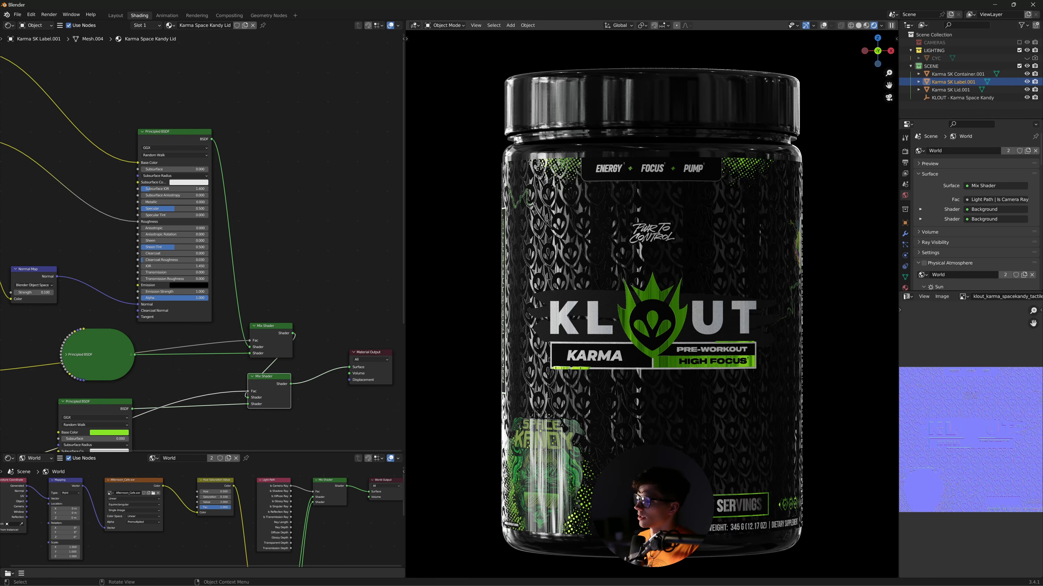
{"action": "middle_click_drag", "start_coordinate": [215, 347], "coordinate": [375, 296]}
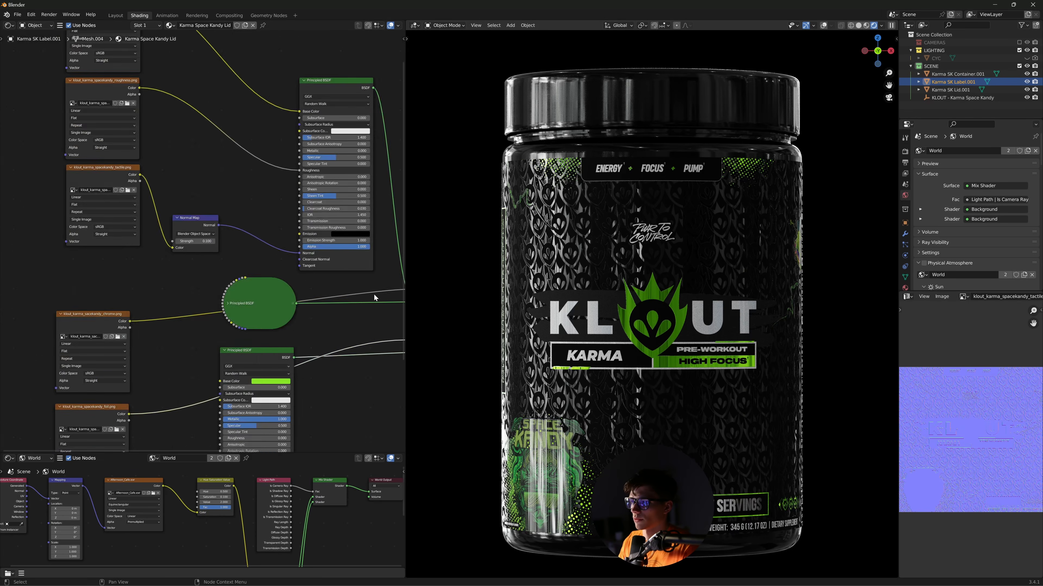
{"action": "middle_click_drag", "start_coordinate": [145, 355], "coordinate": [240, 234]}
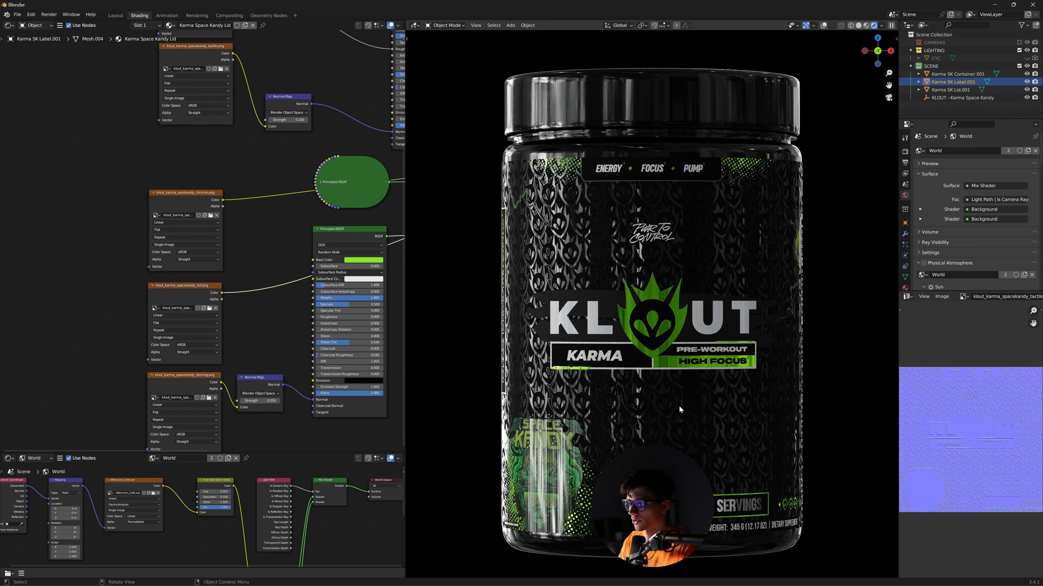
- Back in Photoshop, select the COLOR layer instead of ROUGHNESS
{"action": "left_click", "coordinate": [484, 577]}
{"action": "left_click", "coordinate": [831, 120]}
{"action": "left_click", "coordinate": [832, 115]}
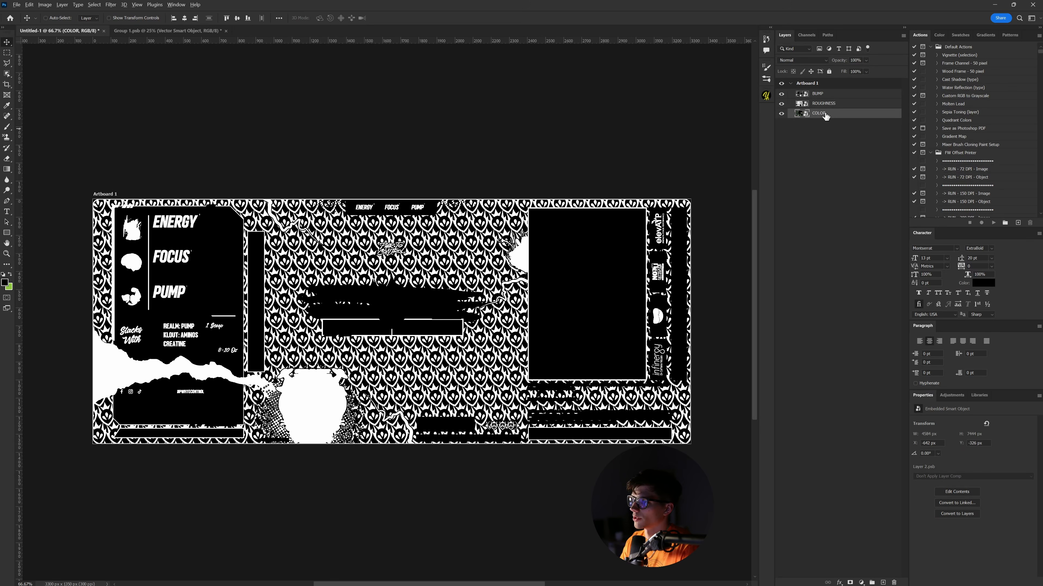
- Duplicate the COLOR layer to the top and drag its orange KLOUT artwork into alignment
{"action": "left_click_drag", "start_coordinate": [823, 114], "coordinate": [827, 91]}
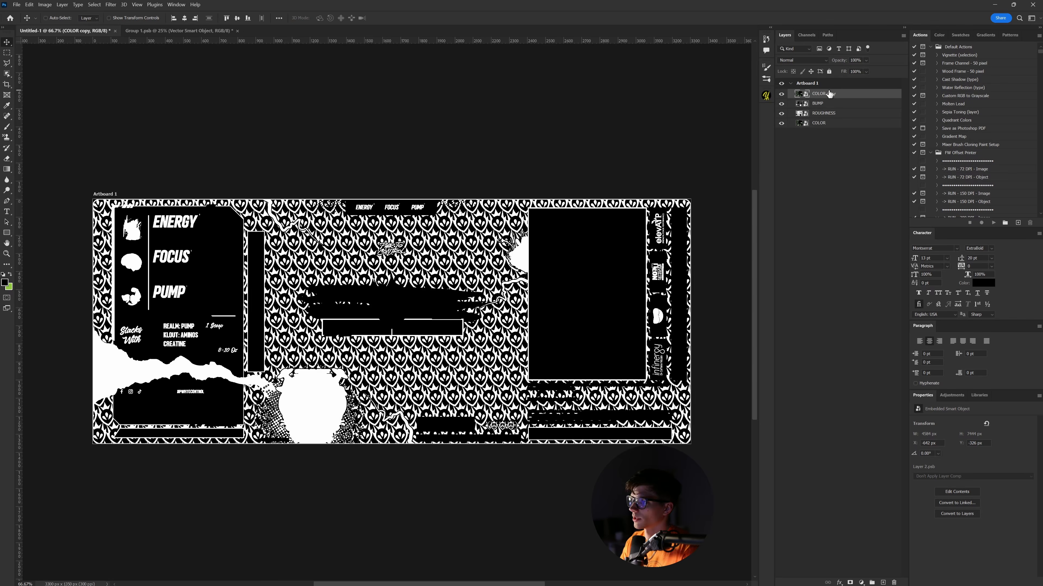
{"action": "left_click_drag", "start_coordinate": [505, 375], "coordinate": [491, 116], "text": "shift"}
{"action": "left_click_drag", "start_coordinate": [493, 353], "coordinate": [490, 211], "text": "shift"}
{"action": "left_click_drag", "start_coordinate": [488, 365], "coordinate": [485, 199], "text": "shift"}
{"action": "mouse_move", "coordinate": [483, 356]}
{"action": "left_mouse_down", "text": "shift"}
{"action": "mouse_move", "coordinate": [480, 219]}
{"action": "mouse_move", "coordinate": [478, 260]}
{"action": "left_mouse_up", "text": "shift"}
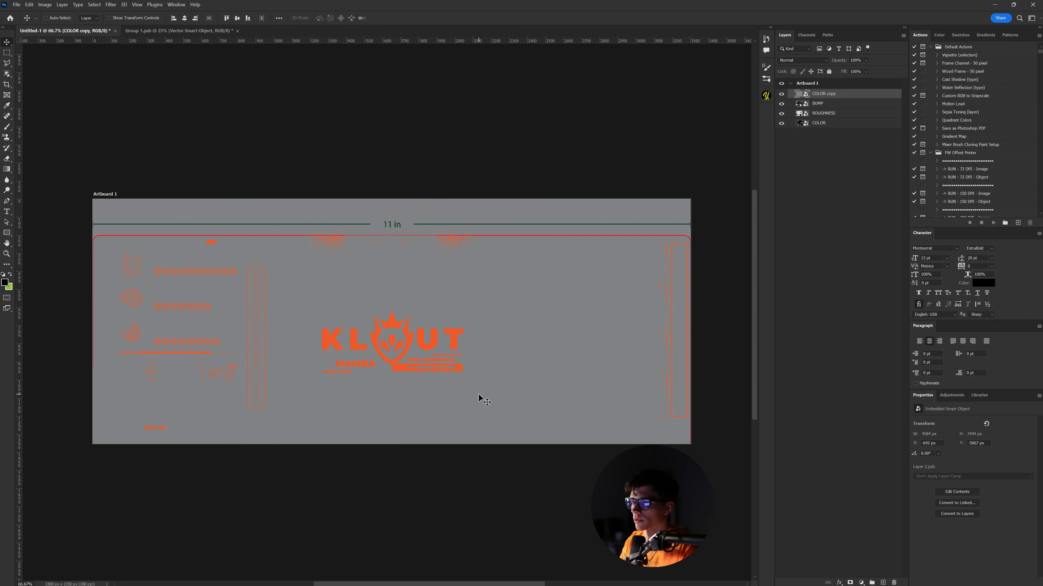
{"action": "left_click_drag", "start_coordinate": [477, 396], "coordinate": [481, 358], "text": "shift"}
- Lower COLOR copy opacity to 60% and zoom in to check its edges against the pattern
{"action": "key", "text": "ctrl+plus"}
{"action": "key", "text": "ctrl+plus"}
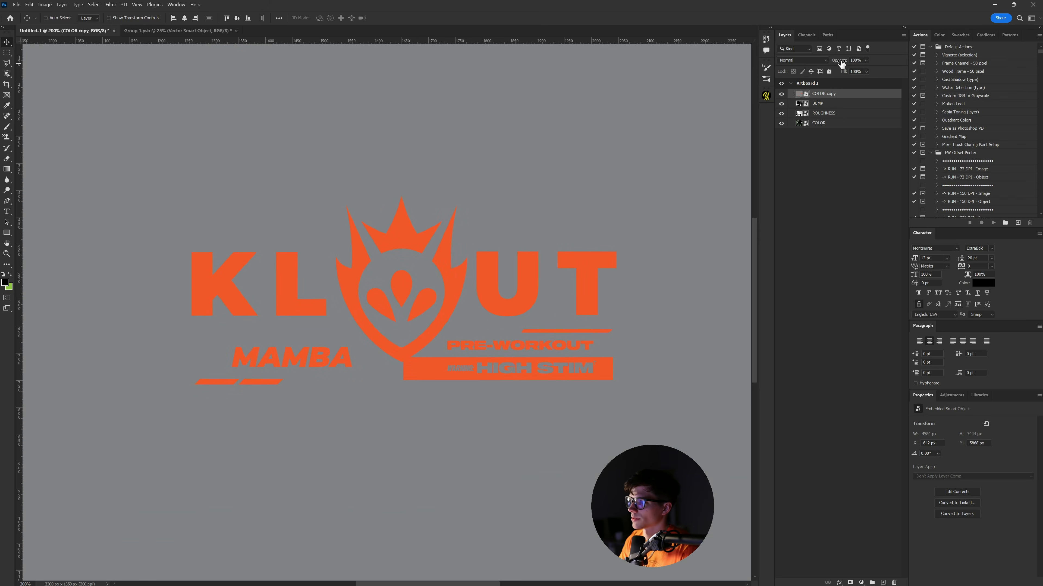
{"action": "left_click_drag", "start_coordinate": [842, 62], "coordinate": [816, 65]}
{"action": "key", "text": "ctrl+plus"}
{"action": "key", "text": "ctrl+plus"}
{"action": "key", "text": "ctrl+plus"}
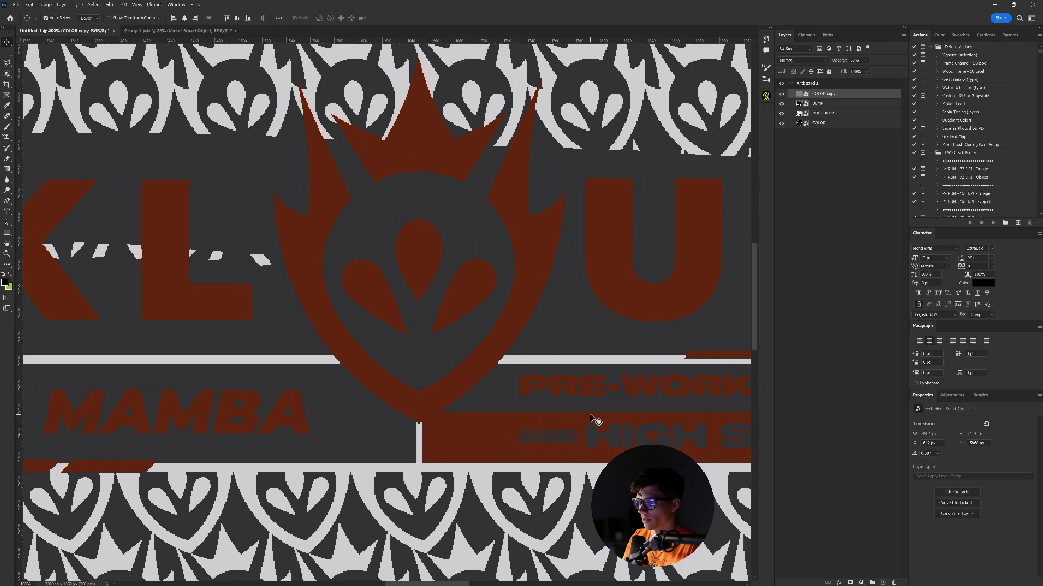
{"action": "left_click_drag", "start_coordinate": [620, 419], "coordinate": [385, 327]}
{"action": "key", "text": "ctrl+plus"}
{"action": "key", "text": "ctrl+plus"}
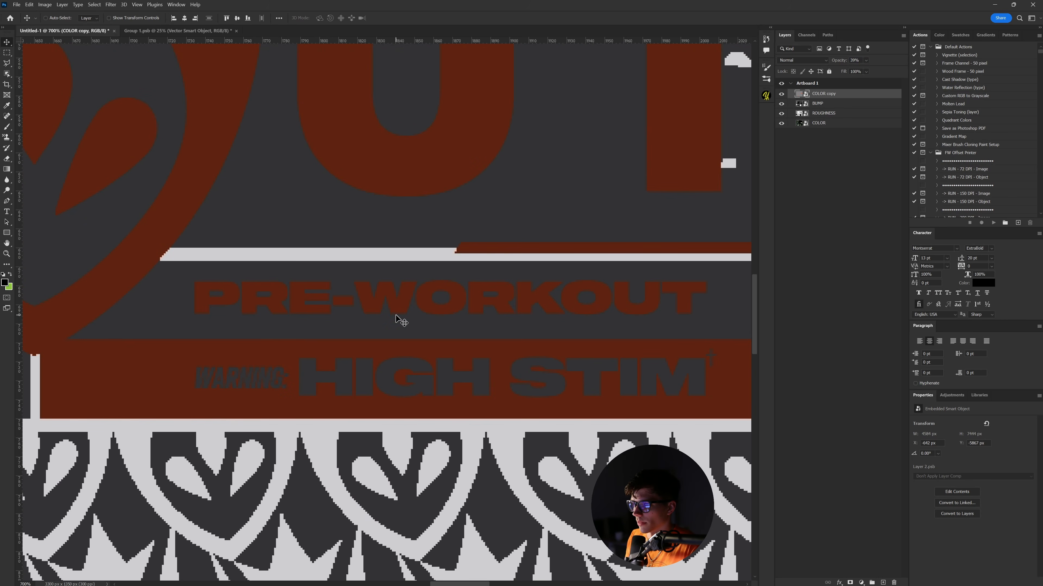
{"action": "left_click_drag", "start_coordinate": [396, 316], "coordinate": [427, 228]}
{"action": "scroll", "coordinate": [461, 411], "scroll_direction": "down", "scroll_amount": 15}
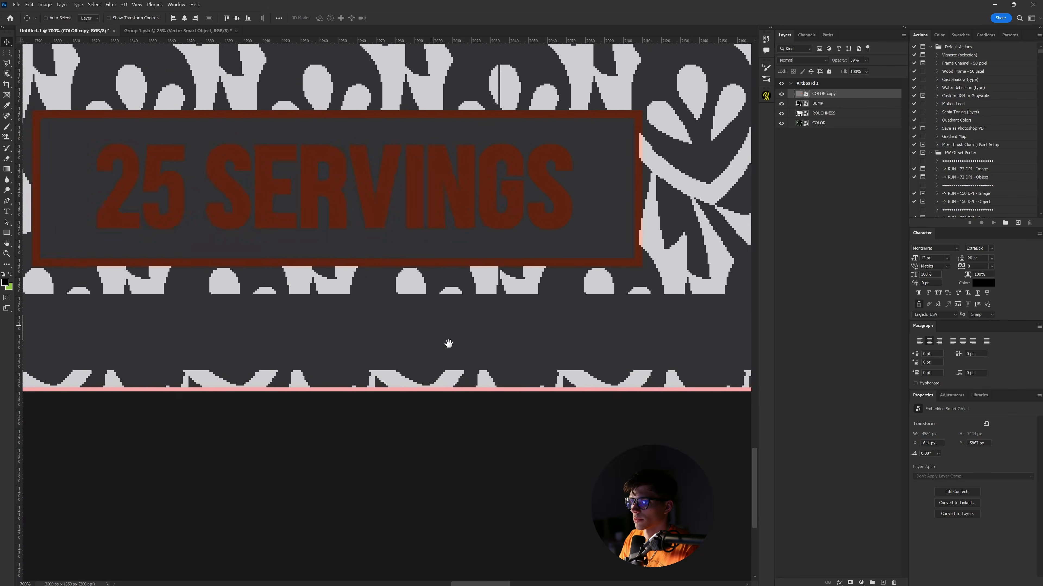
{"action": "left_click_drag", "start_coordinate": [449, 344], "coordinate": [607, 499]}
- Nudge COLOR copy up one pixel and restore it to 100% opacity
{"action": "key", "text": "Up"}
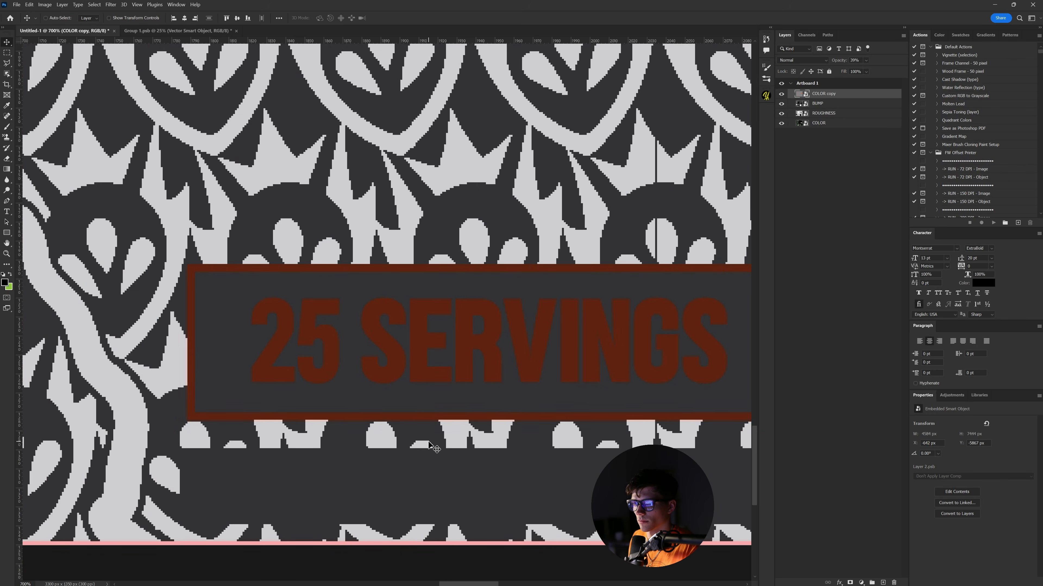
{"action": "key", "text": "ctrl+minus"}
{"action": "key", "text": "ctrl+minus"}
{"action": "key", "text": "ctrl+minus"}
{"action": "key", "text": "ctrl+minus"}
{"action": "key", "text": "ctrl+minus"}
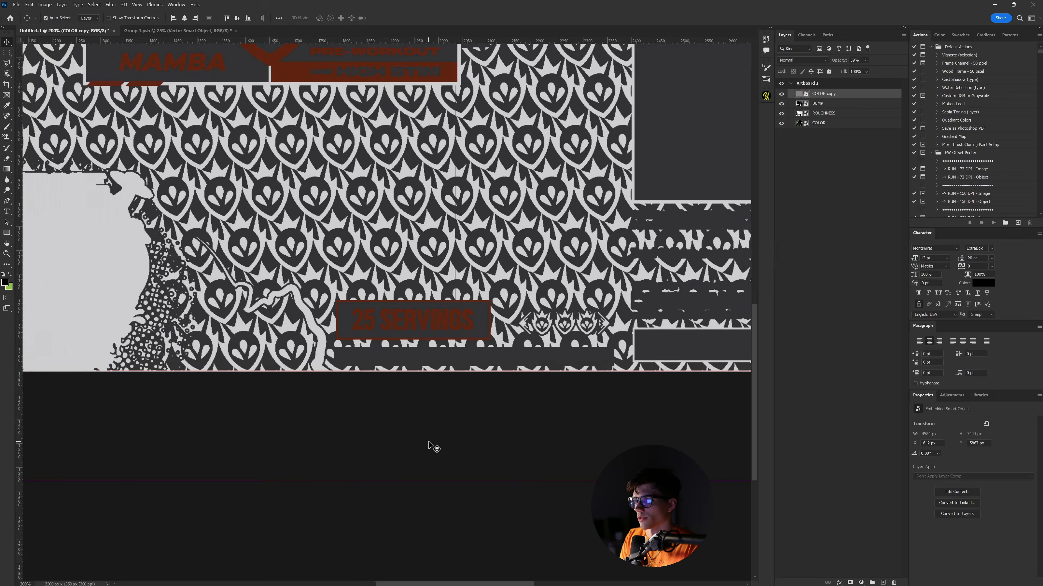
{"action": "key", "text": "ctrl+minus"}
{"action": "left_click_drag", "start_coordinate": [431, 438], "coordinate": [598, 526]}
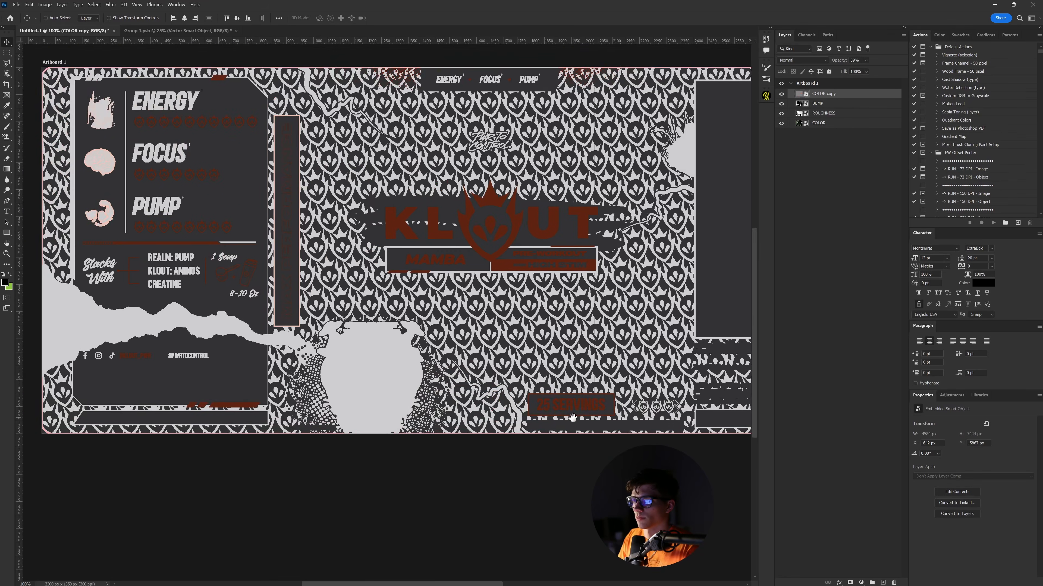
{"action": "left_click_drag", "start_coordinate": [533, 355], "coordinate": [400, 358]}
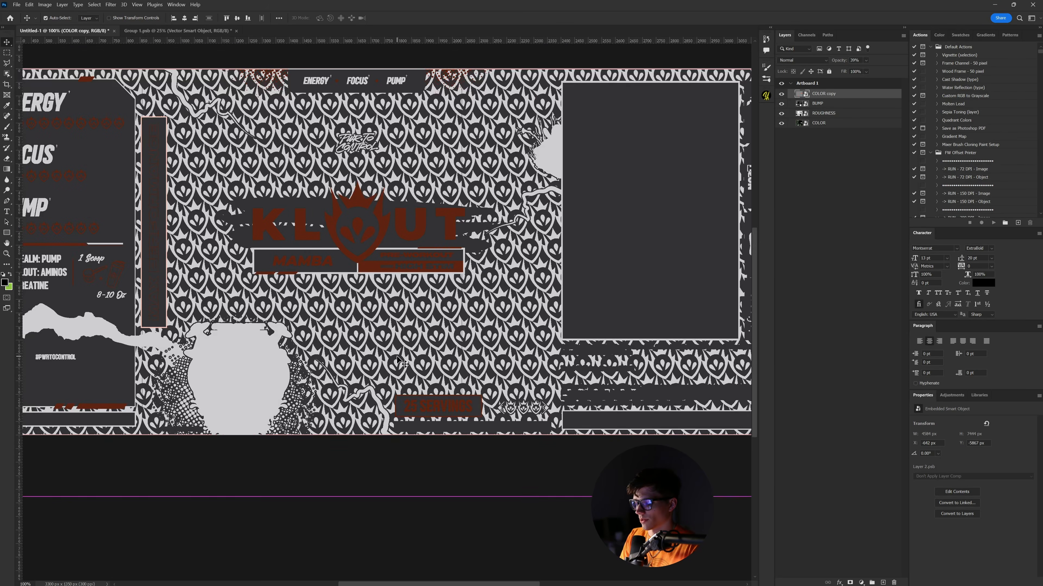
{"action": "key", "text": "ctrl+minus"}
{"action": "left_click_drag", "start_coordinate": [514, 297], "coordinate": [519, 312]}
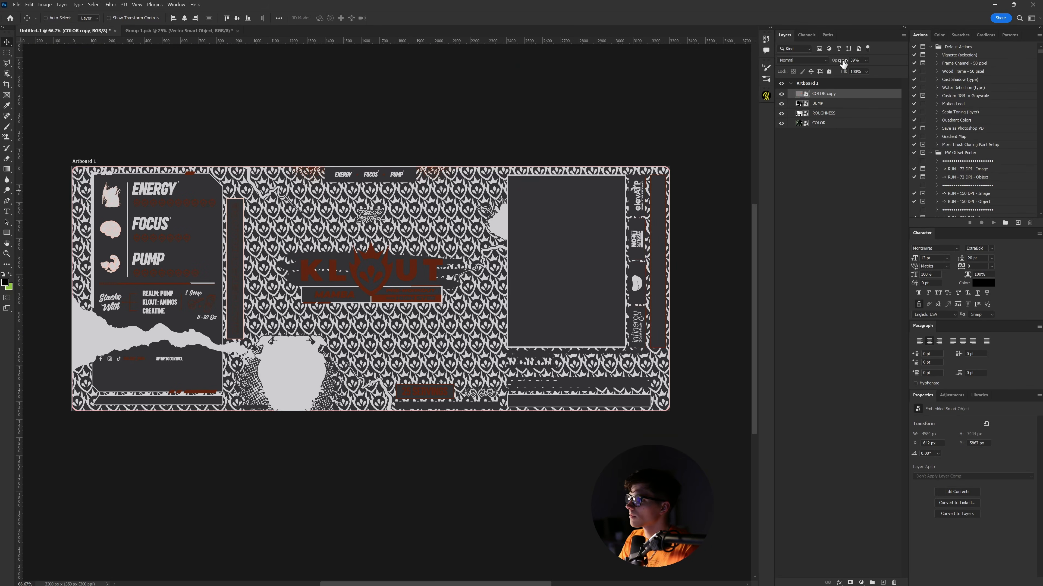
{"action": "key", "text": "0"}
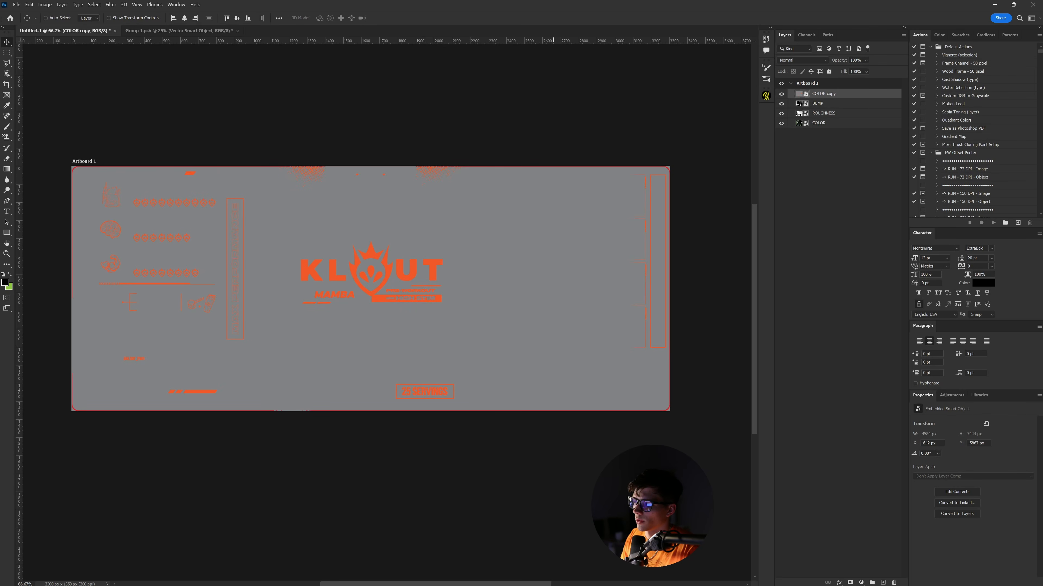
{"action": "key", "text": "alt+Tab"}
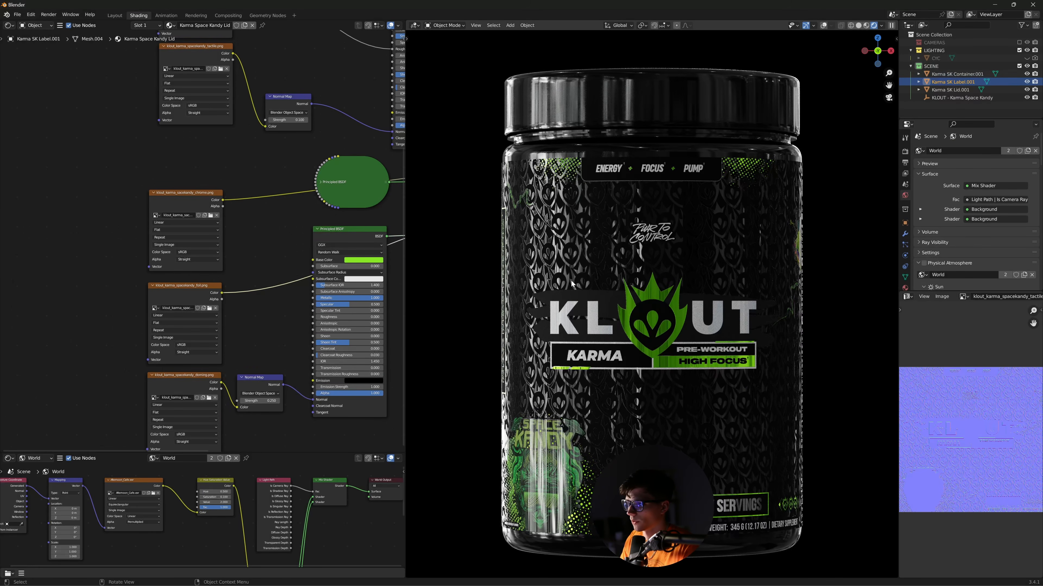
- Reposition and expand the lower Principled BSDF node in free space
{"action": "middle_click_drag", "start_coordinate": [283, 322], "coordinate": [131, 259]}
{"action": "left_click_drag", "start_coordinate": [175, 156], "coordinate": [260, 170]}
{"action": "middle_click_drag", "start_coordinate": [307, 230], "coordinate": [321, 281]}
{"action": "left_click_drag", "start_coordinate": [209, 215], "coordinate": [270, 367]}
{"action": "left_click", "coordinate": [174, 165]}
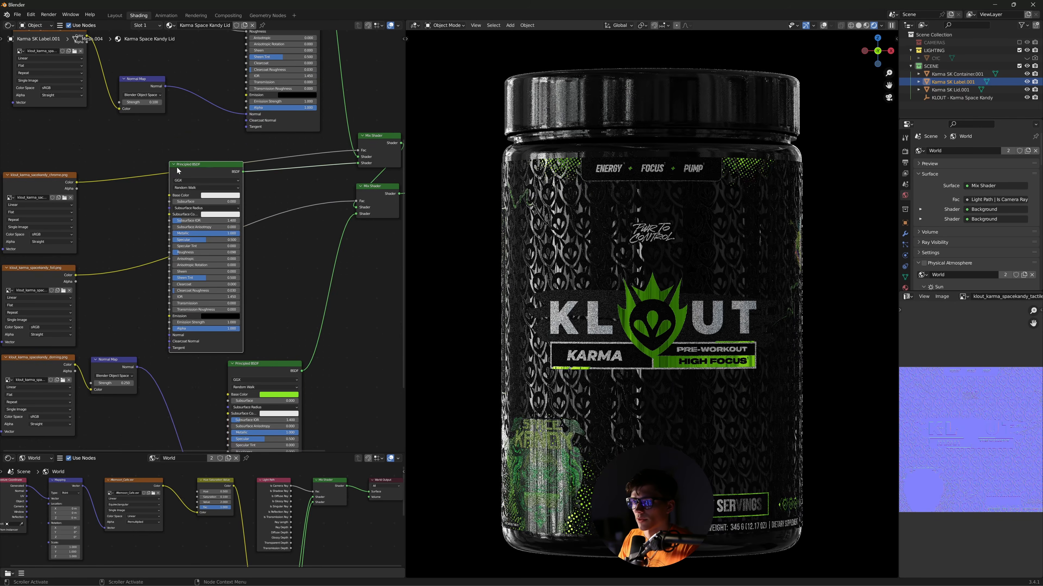
{"action": "middle_click_drag", "start_coordinate": [293, 243], "coordinate": [275, 279]}
{"action": "left_click_drag", "start_coordinate": [180, 209], "coordinate": [259, 194]}
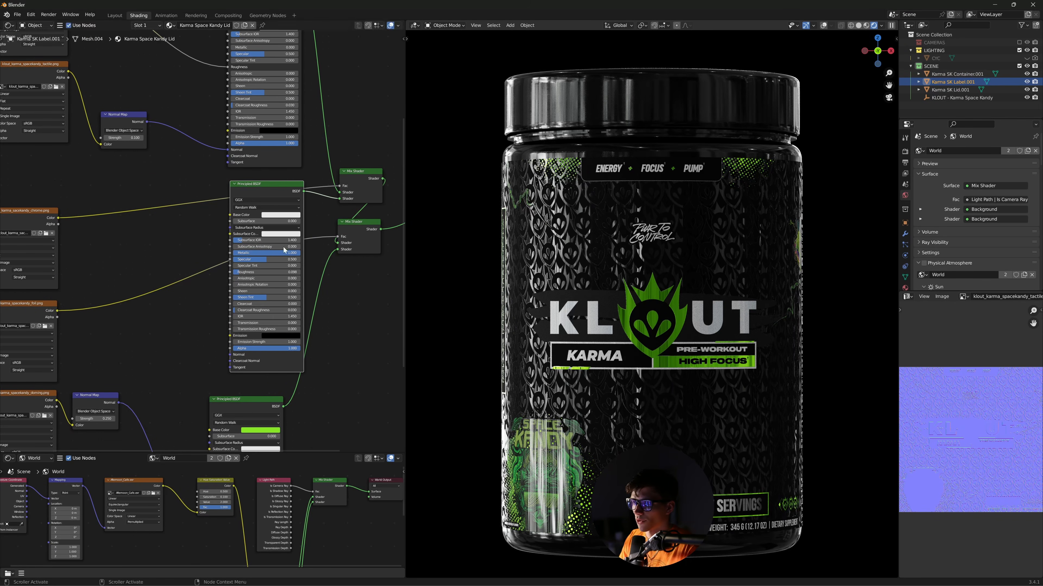
{"action": "middle_click_drag", "start_coordinate": [196, 308], "coordinate": [245, 297]}
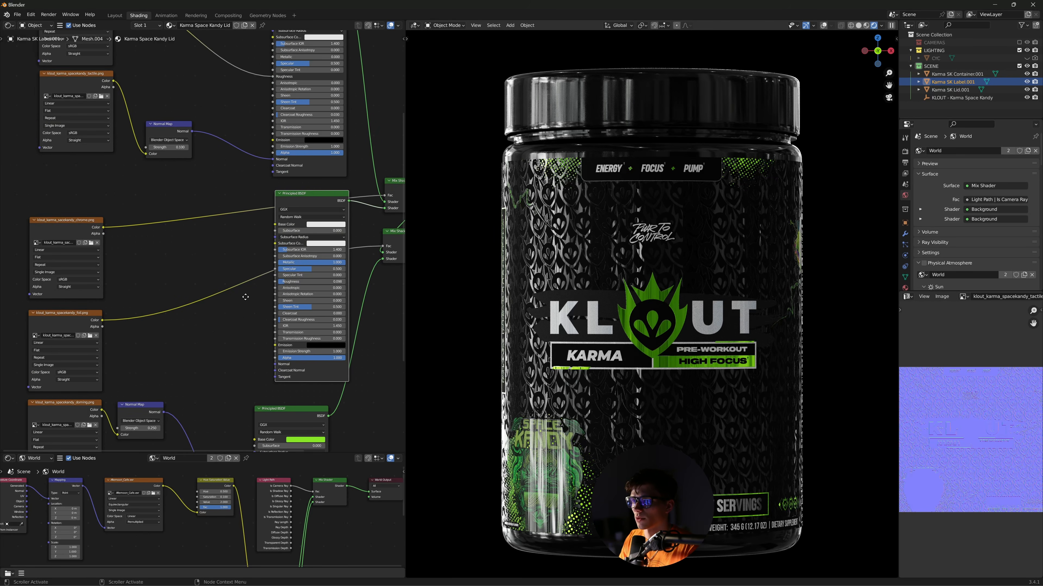
- Show the chrome texture in a widened Image Editor and move its node up and right
{"action": "left_click", "coordinate": [82, 221]}
{"action": "left_click_drag", "start_coordinate": [82, 220], "coordinate": [155, 204]}
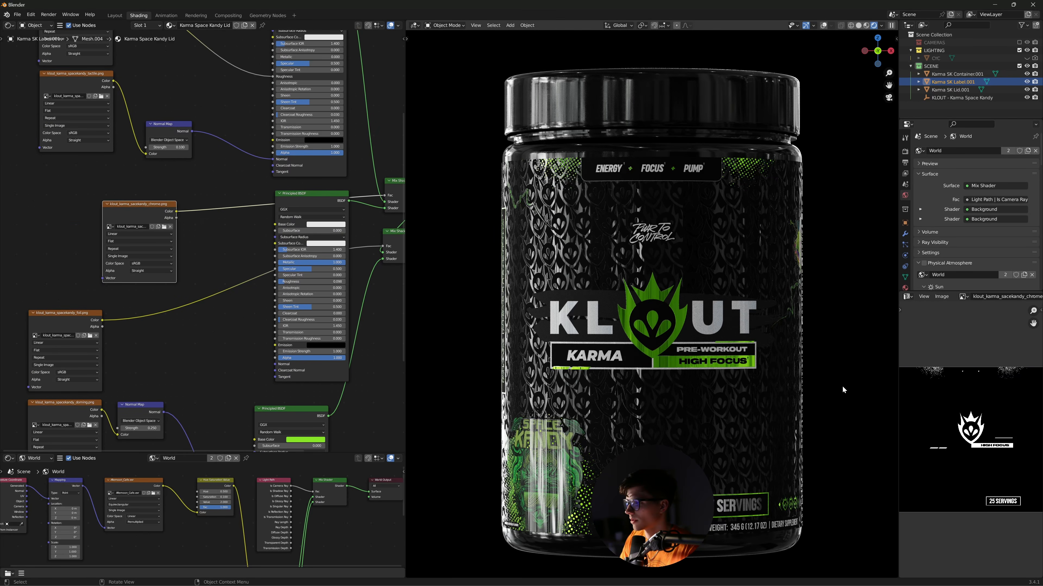
{"action": "left_click_drag", "start_coordinate": [898, 391], "coordinate": [551, 391]}
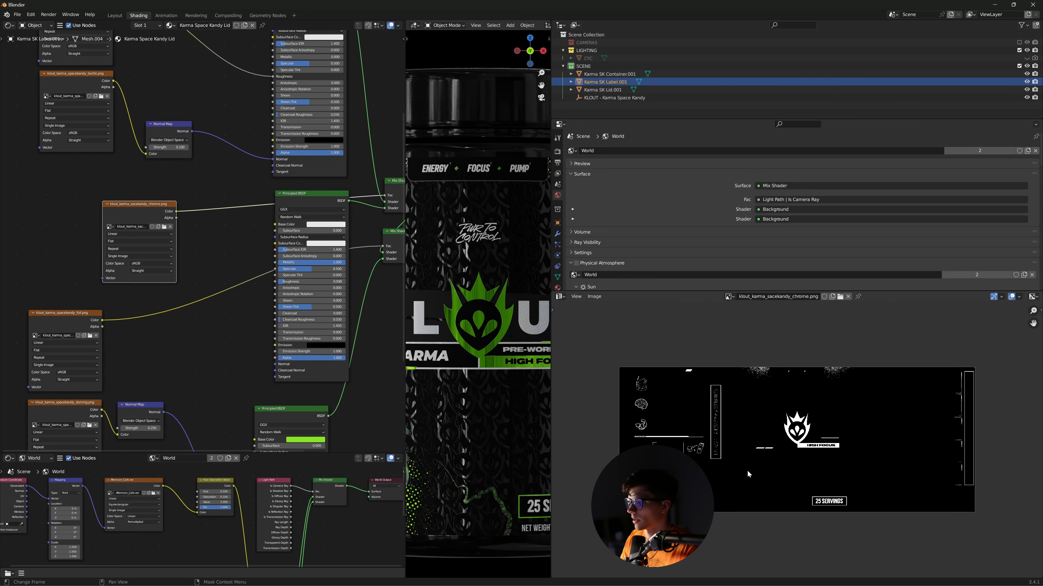
{"action": "scroll", "coordinate": [747, 454], "scroll_direction": "up", "scroll_amount": 1}
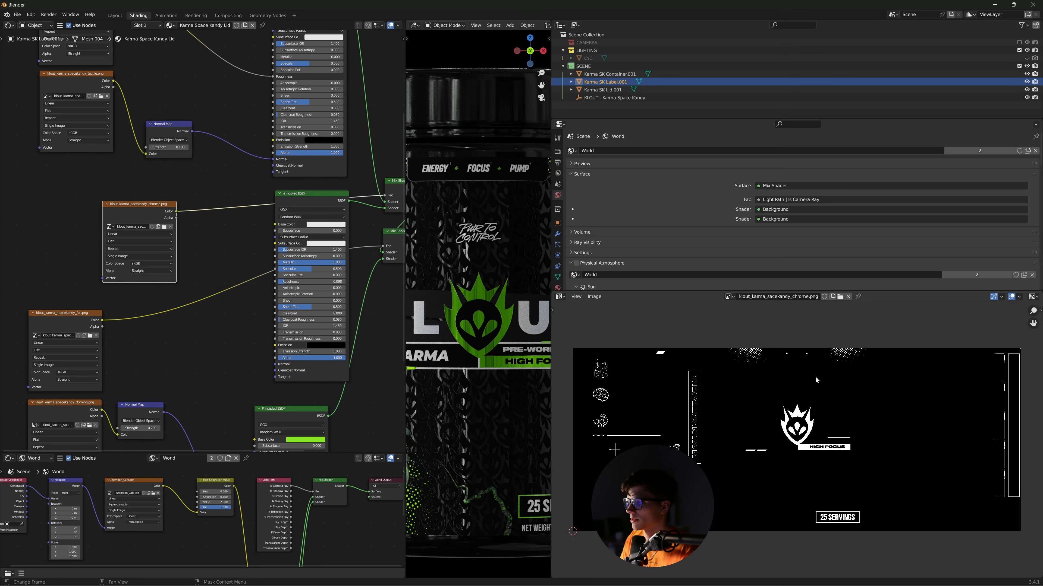
{"action": "middle_click_drag", "start_coordinate": [308, 82], "coordinate": [293, 189]}
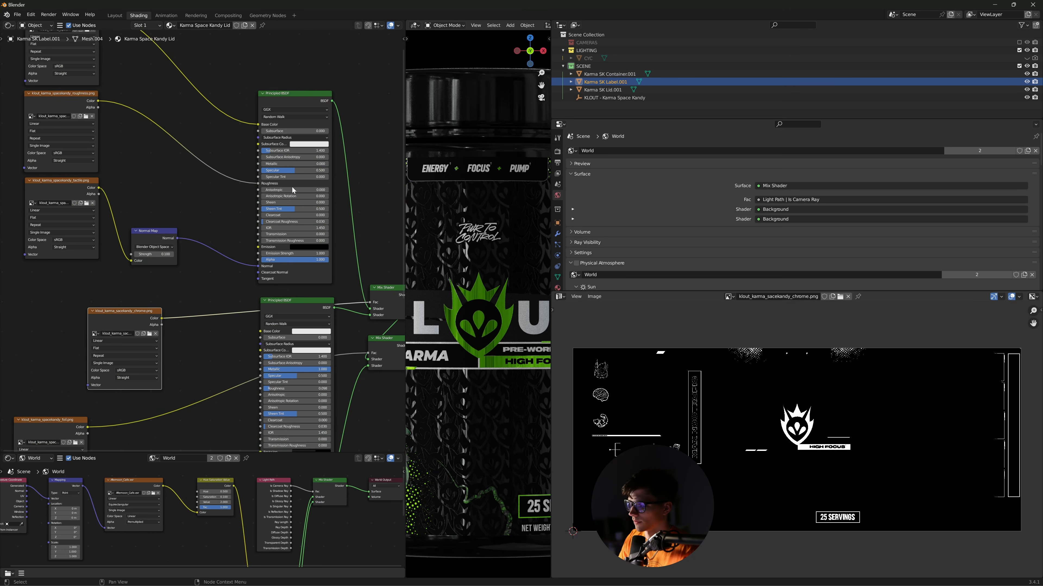
{"action": "left_click_drag", "start_coordinate": [461, 370], "coordinate": [479, 369]}
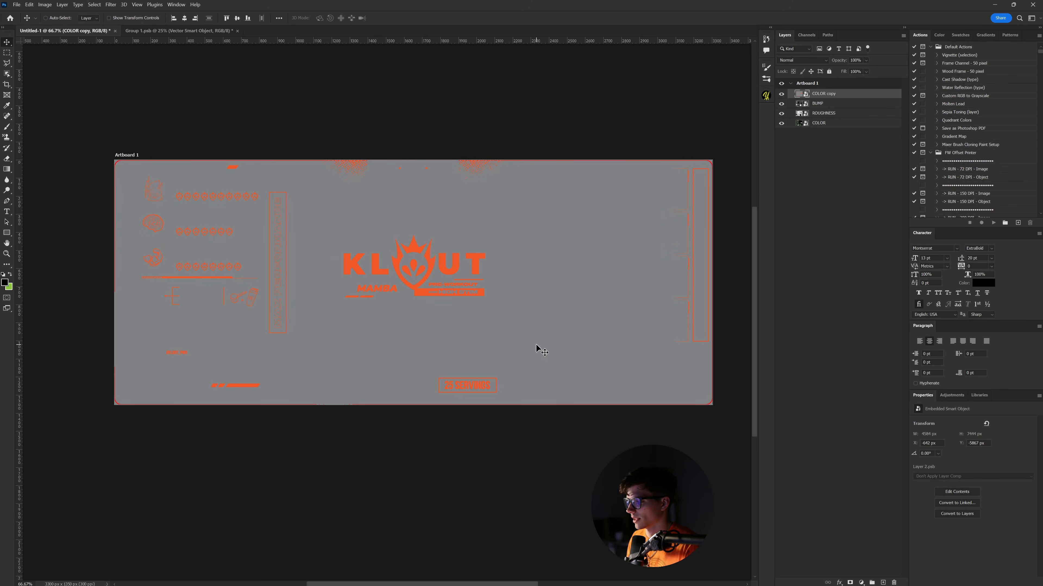
- Slide COLOR copy's Blend If black slider right until its grey tones disappear, and apply
{"action": "double_click", "coordinate": [845, 95]}
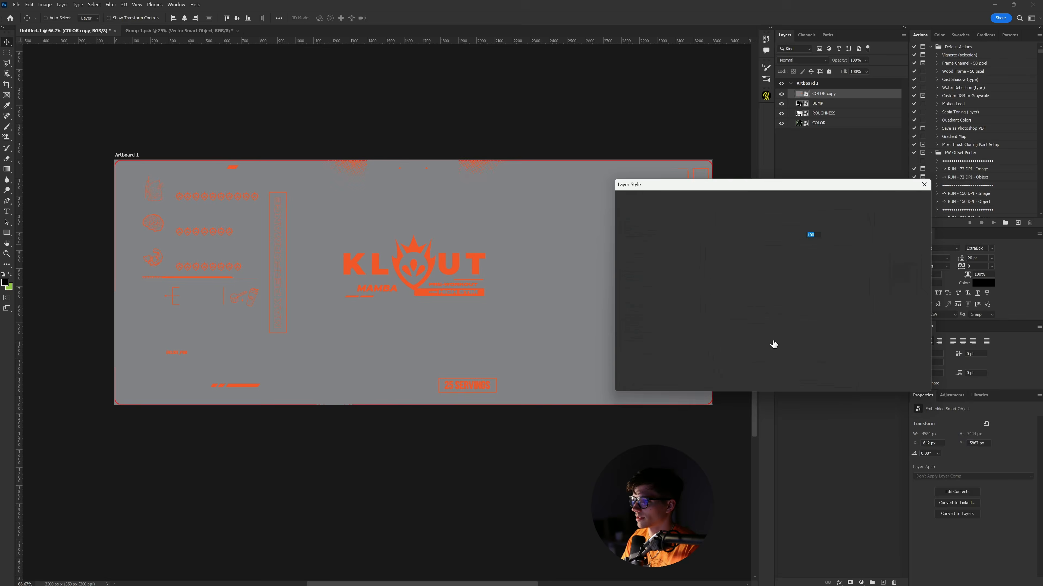
{"action": "left_click_drag", "start_coordinate": [727, 339], "coordinate": [770, 342]}
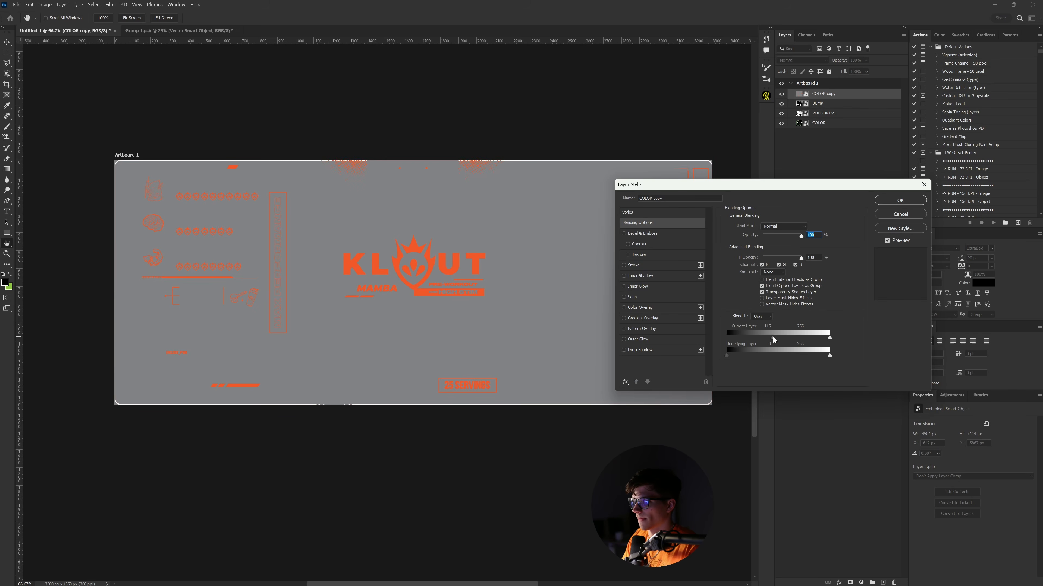
{"action": "left_click_drag", "start_coordinate": [776, 337], "coordinate": [778, 339]}
{"action": "key", "text": "ctrl+z"}
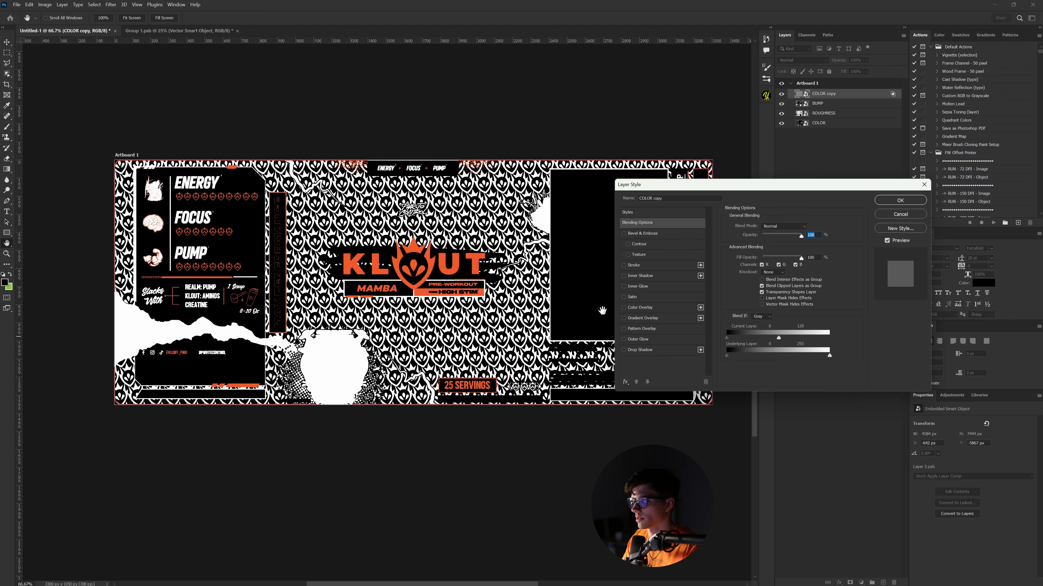
{"action": "left_click", "coordinate": [899, 201]}
{"action": "right_click", "coordinate": [827, 97]}
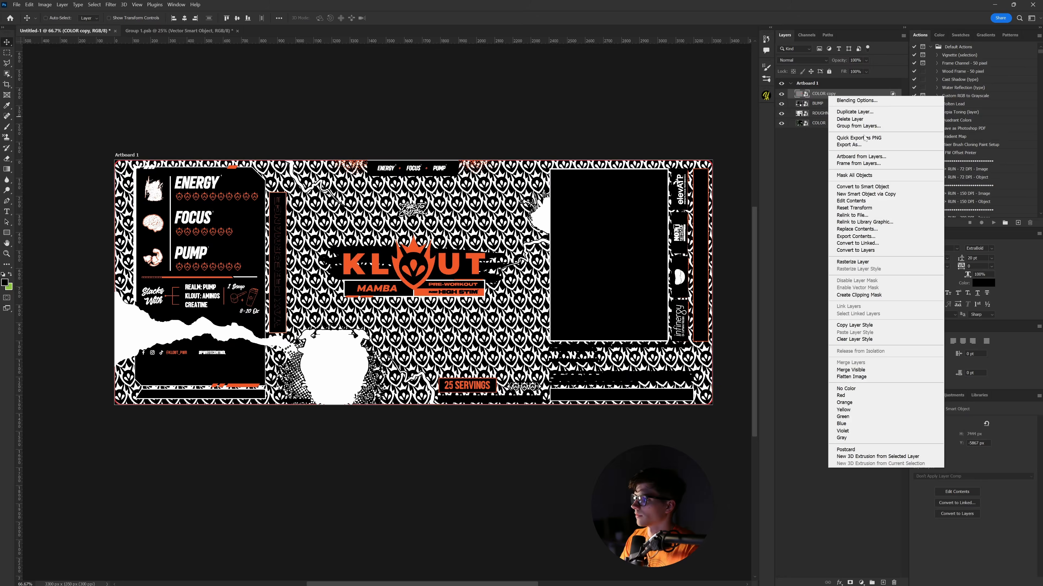
- Convert COLOR copy into a smart object and give it a white Color Overlay
{"action": "left_click", "coordinate": [863, 187]}
{"action": "double_click", "coordinate": [863, 96]}
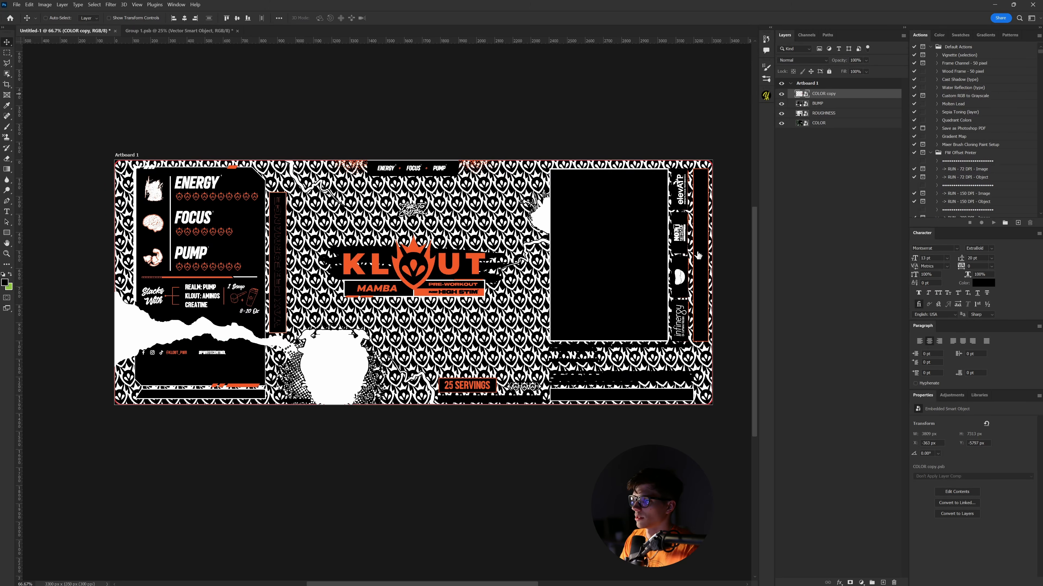
{"action": "left_click", "coordinate": [637, 308]}
{"action": "left_click", "coordinate": [809, 227]}
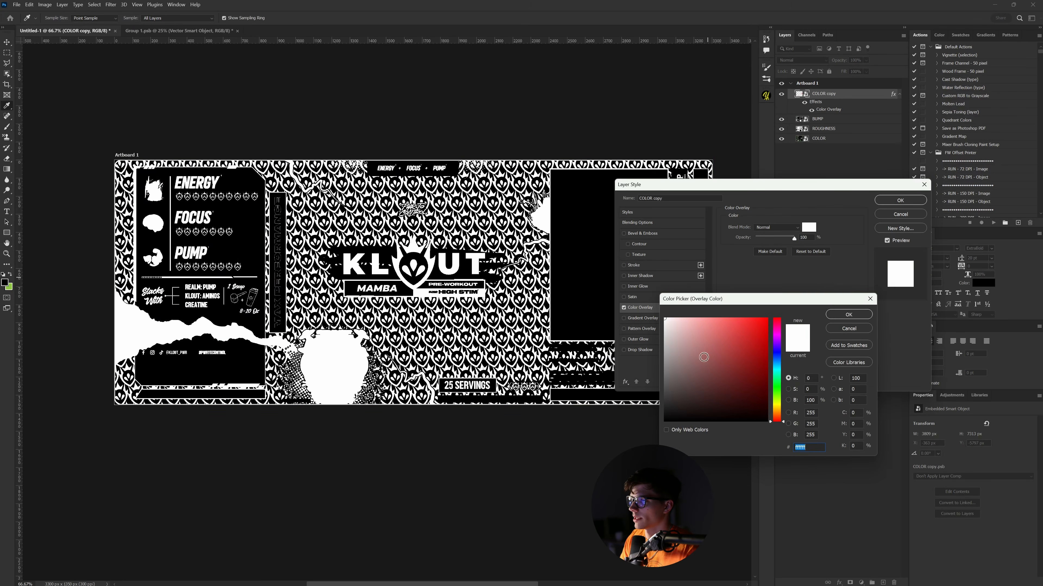
{"action": "left_click", "coordinate": [848, 317]}
{"action": "left_click", "coordinate": [894, 201]}
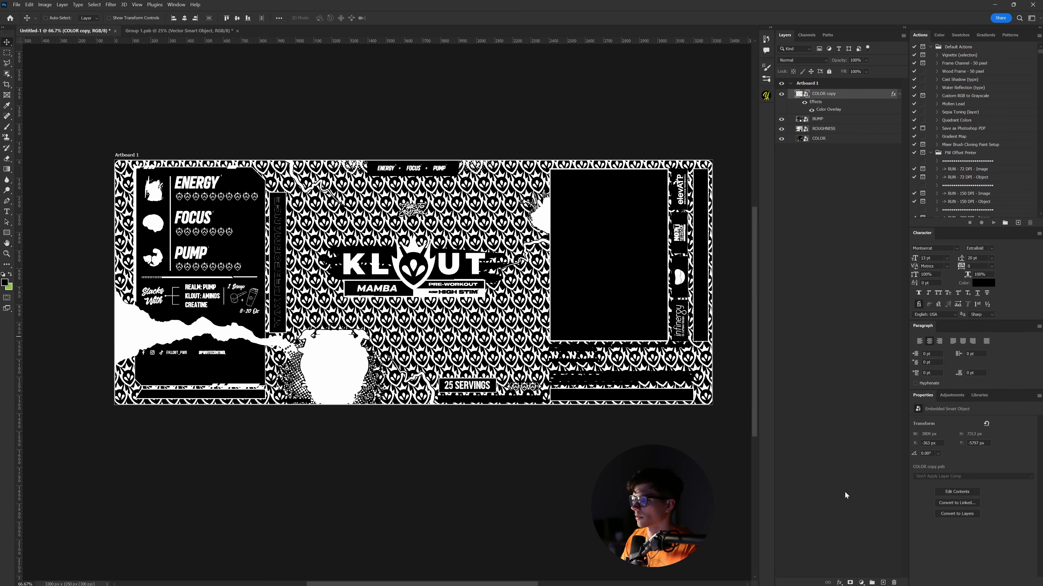
- Add a black Color Fill 1 layer beneath the white artwork
{"action": "left_click", "coordinate": [861, 582]}
{"action": "left_click", "coordinate": [882, 435]}
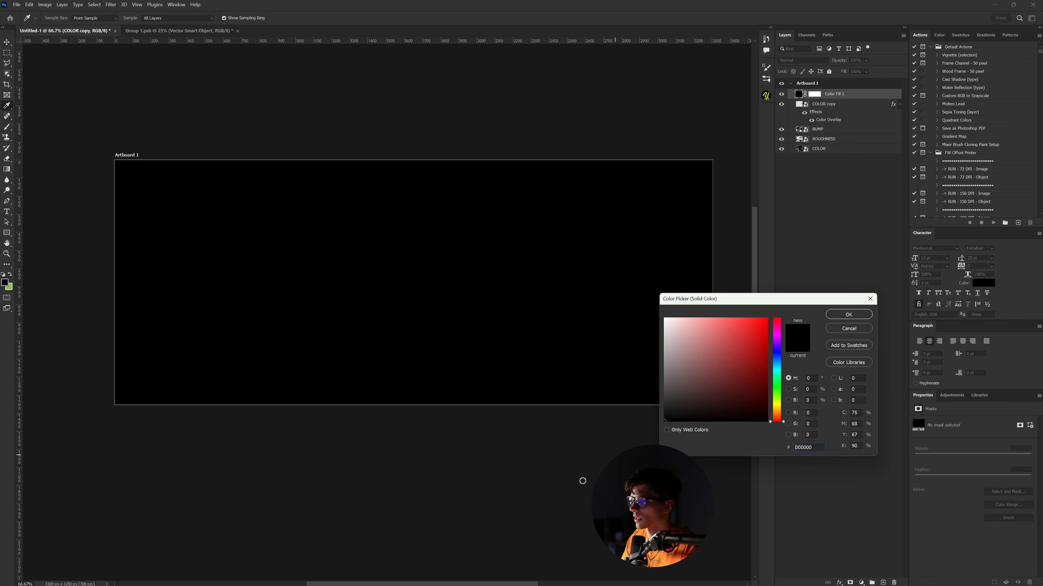
{"action": "left_click", "coordinate": [849, 314]}
{"action": "key", "text": "ctrl+bracketleft"}
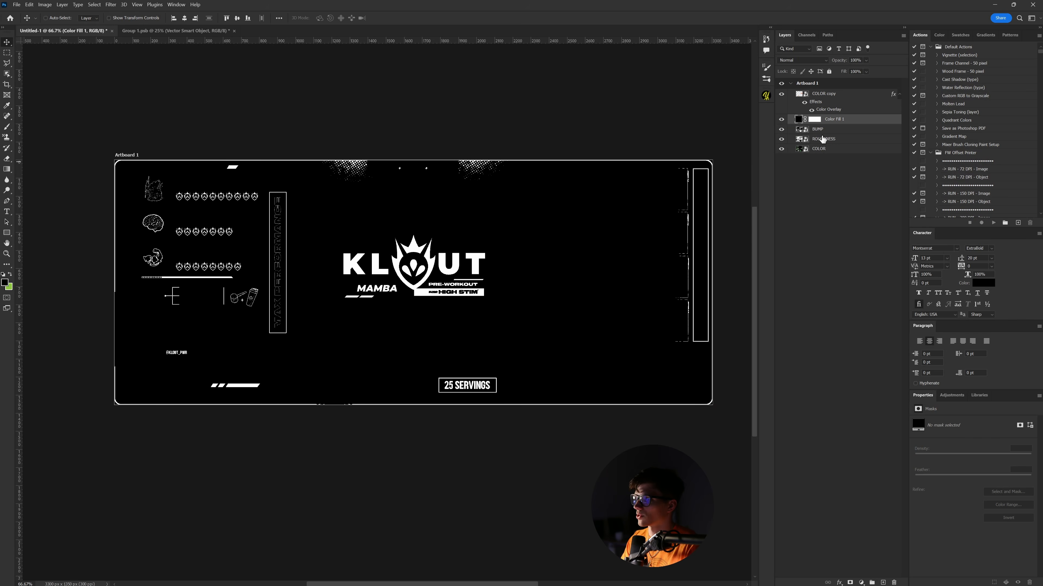
{"action": "left_click", "coordinate": [834, 176]}
{"action": "left_click", "coordinate": [851, 120]}
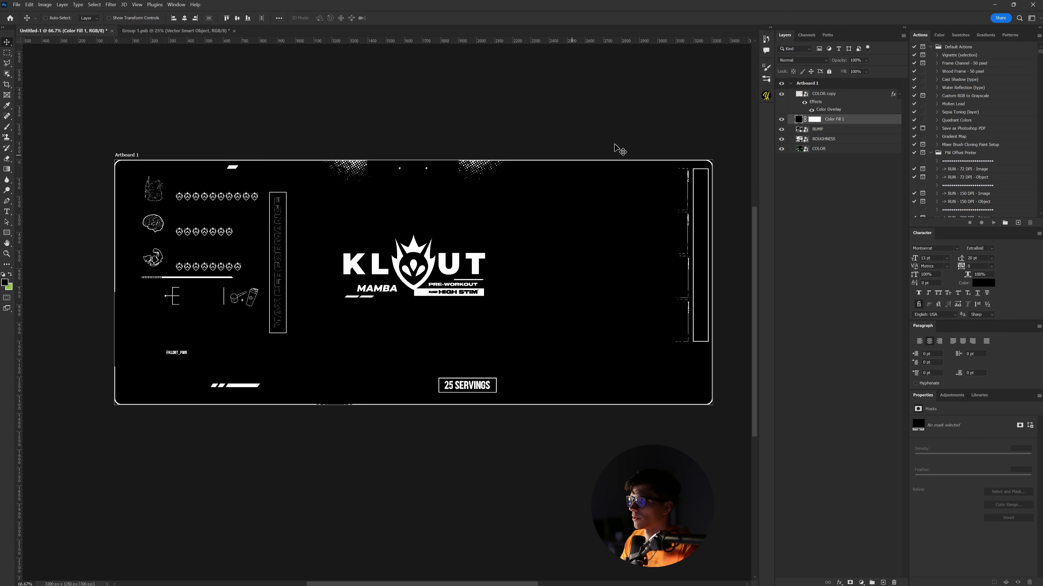
{"action": "left_click", "coordinate": [836, 96]}
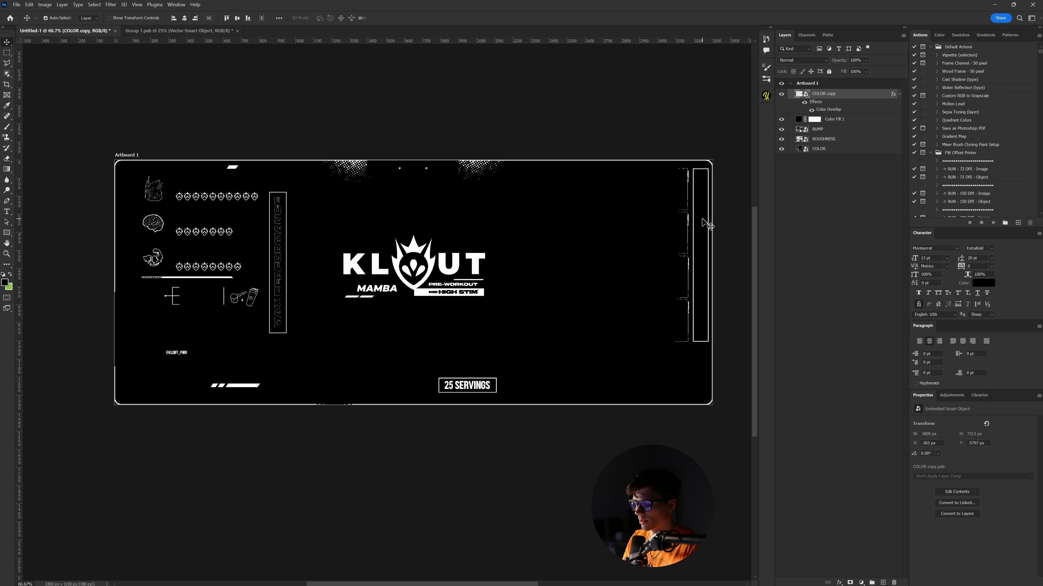
- Zoom in and pan around the label's corners to inspect its edge border
{"action": "key", "text": "ctrl+plus"}
{"action": "key", "text": "ctrl+plus"}
{"action": "key", "text": "ctrl+plus"}
{"action": "left_click_drag", "start_coordinate": [677, 95], "coordinate": [479, 423]}
{"action": "left_click_drag", "start_coordinate": [714, 103], "coordinate": [222, 390]}
{"action": "left_click_drag", "start_coordinate": [735, 386], "coordinate": [438, 355]}
{"action": "left_click_drag", "start_coordinate": [653, 373], "coordinate": [418, 398]}
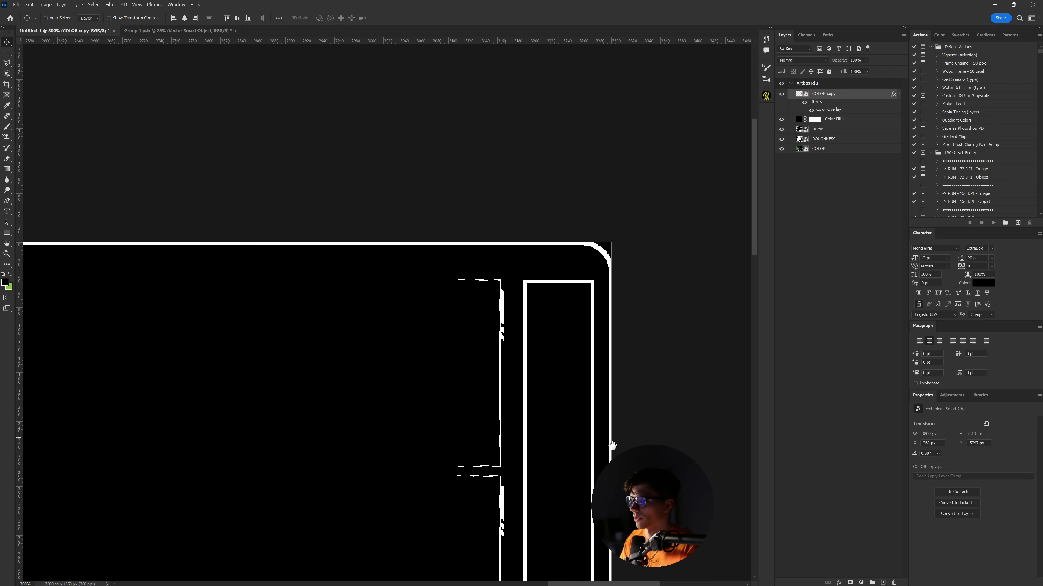
{"action": "left_click_drag", "start_coordinate": [612, 445], "coordinate": [611, 124]}
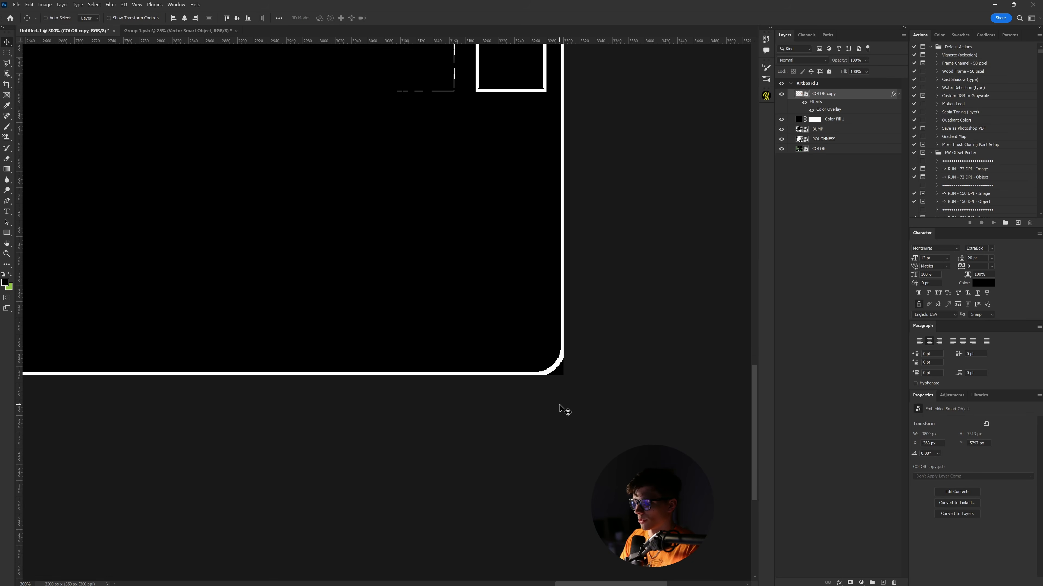
{"action": "key", "text": "ctrl+minus"}
{"action": "key", "text": "ctrl+minus"}
{"action": "key", "text": "ctrl+minus"}
{"action": "key", "text": "ctrl+minus"}
{"action": "left_click_drag", "start_coordinate": [331, 374], "coordinate": [577, 418]}
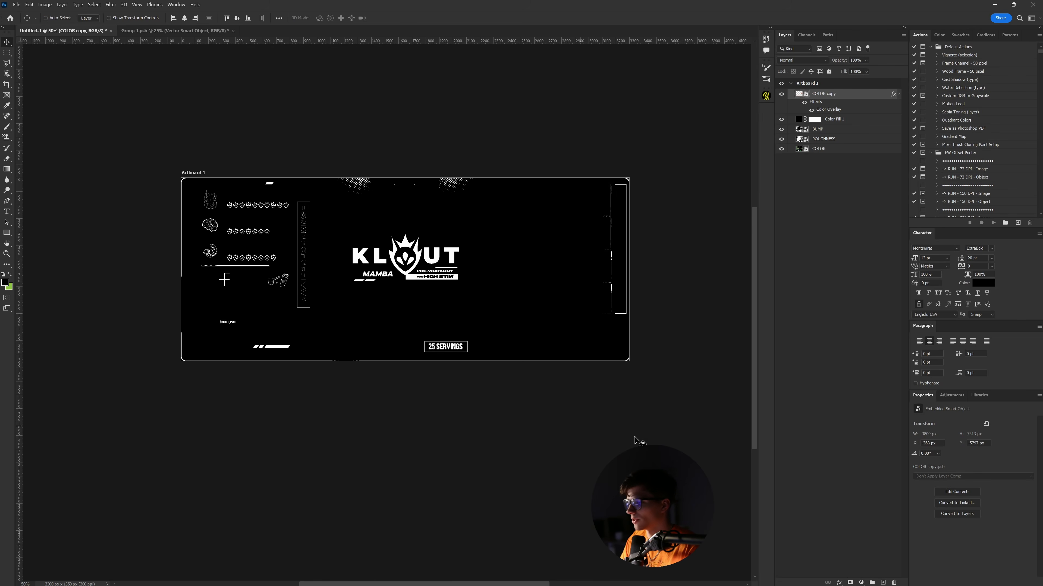
- On a new layer, brush black over the artboard's bottom and right border
{"action": "left_click", "coordinate": [883, 582]}
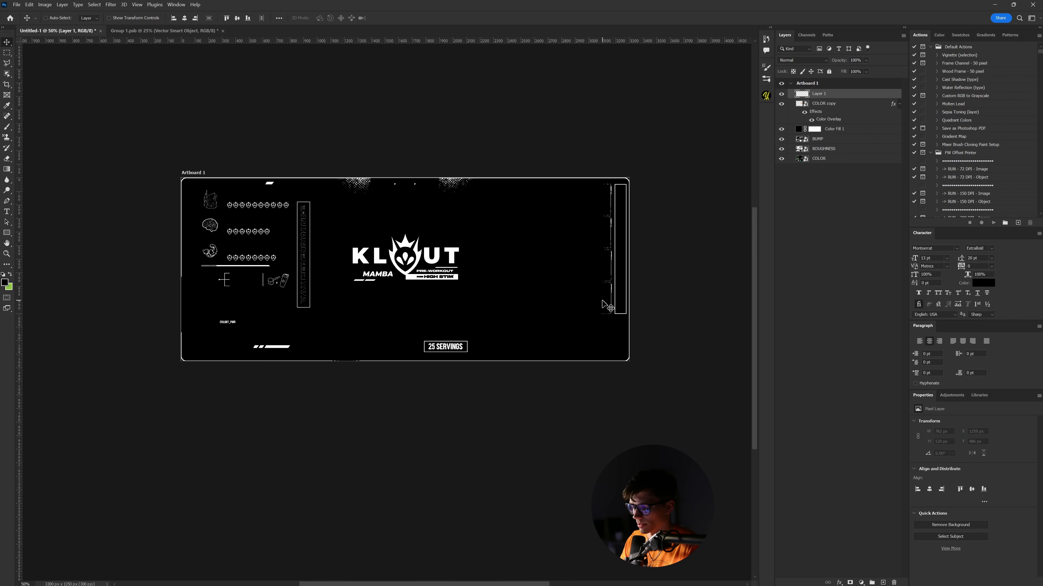
{"action": "key", "text": "b"}
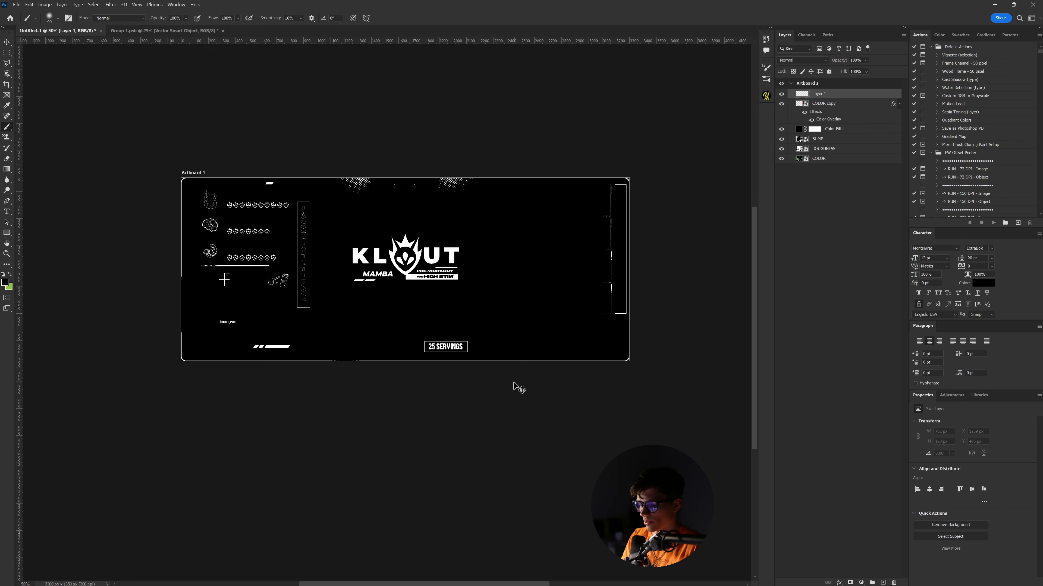
{"action": "key", "text": "ctrl+plus"}
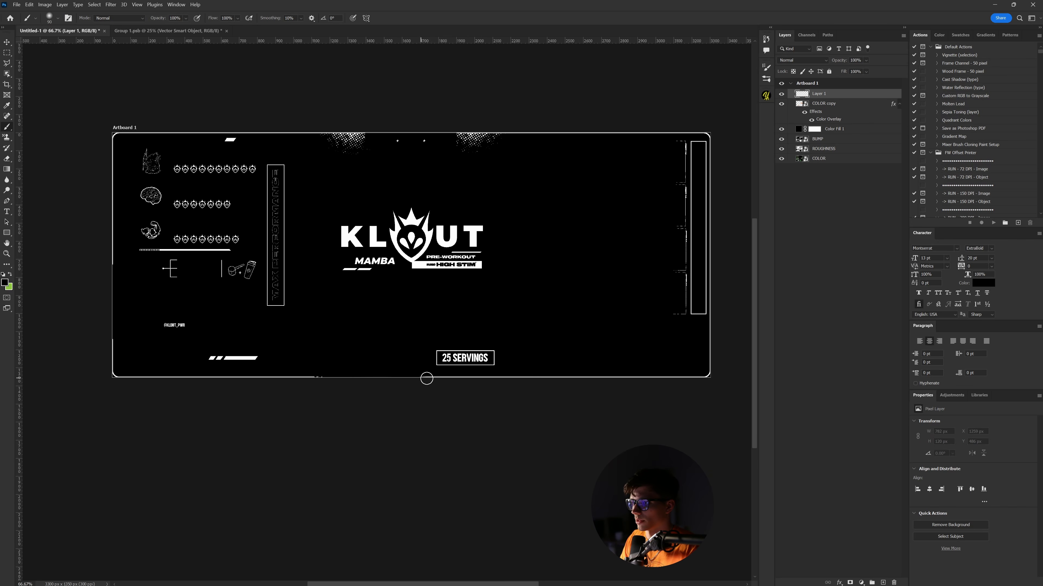
{"action": "mouse_move", "coordinate": [427, 379]}
{"action": "left_mouse_down"}
{"action": "mouse_move", "coordinate": [677, 375]}
{"action": "mouse_move", "coordinate": [712, 358]}
{"action": "mouse_move", "coordinate": [707, 130]}
{"action": "mouse_move", "coordinate": [224, 129]}
{"action": "mouse_move", "coordinate": [427, 378]}
{"action": "left_mouse_up"}
{"action": "scroll", "coordinate": [596, 372], "scroll_direction": "up", "scroll_amount": 3, "text": "alt"}
{"action": "mouse_move", "coordinate": [595, 373]}
{"action": "left_mouse_down"}
{"action": "mouse_move", "coordinate": [653, 322]}
{"action": "mouse_move", "coordinate": [617, 393]}
{"action": "mouse_move", "coordinate": [570, 374]}
{"action": "left_mouse_up"}
{"action": "scroll", "coordinate": [617, 393], "scroll_direction": "down", "scroll_amount": 3, "text": "alt"}
{"action": "key", "text": "v"}
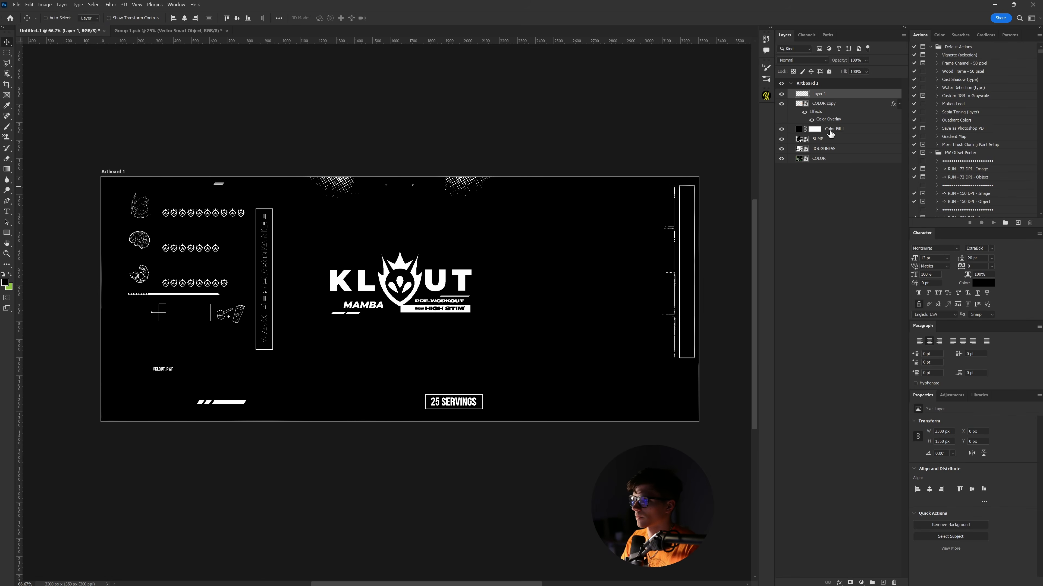
- Merge the new layer through Color Fill 1 into a smart object named CHROME
{"action": "left_click", "coordinate": [841, 130], "text": "shift"}
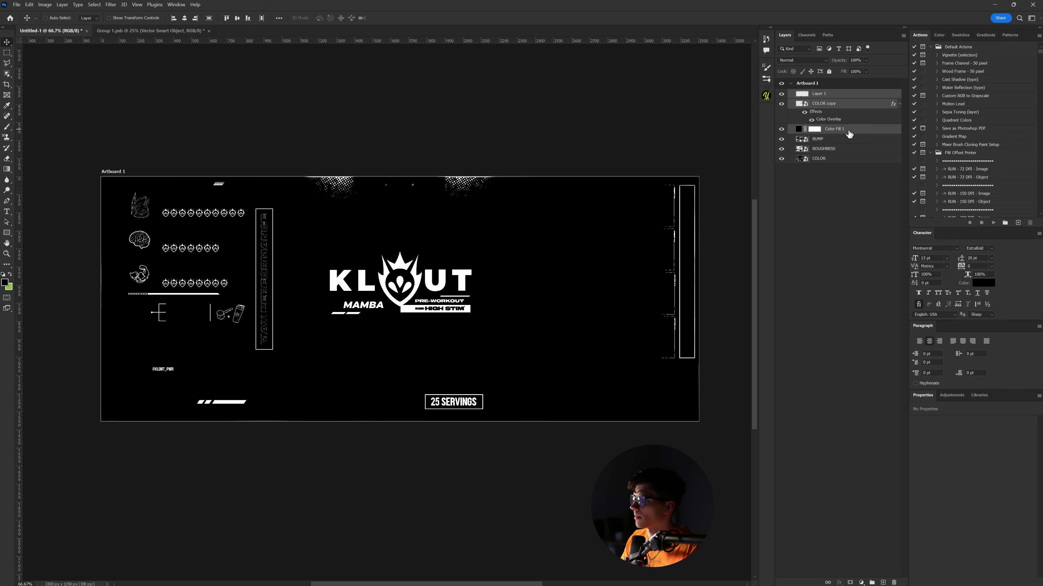
{"action": "right_click", "coordinate": [834, 132]}
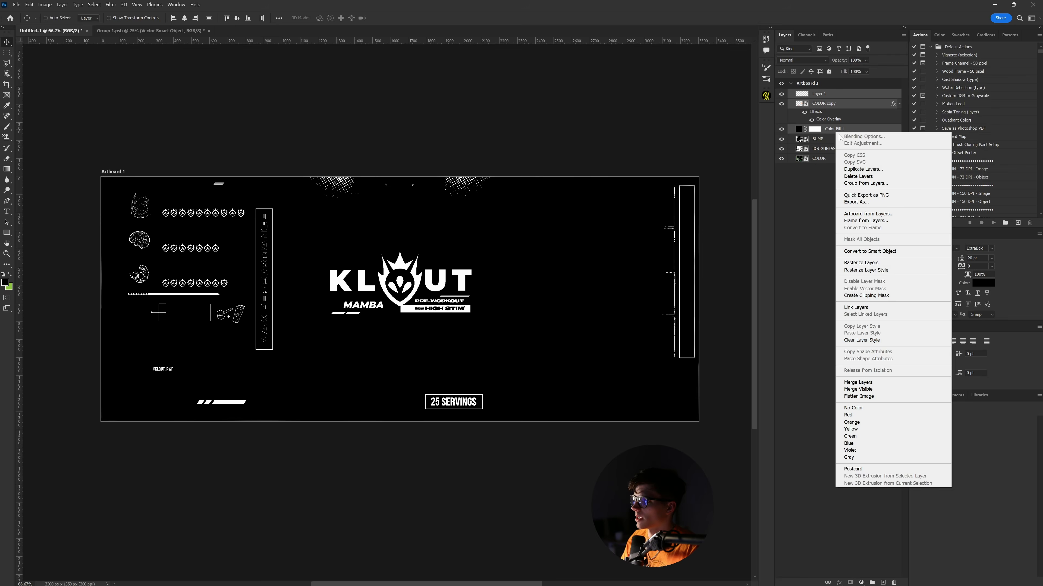
{"action": "left_click", "coordinate": [860, 251]}
{"action": "double_click", "coordinate": [818, 94]}
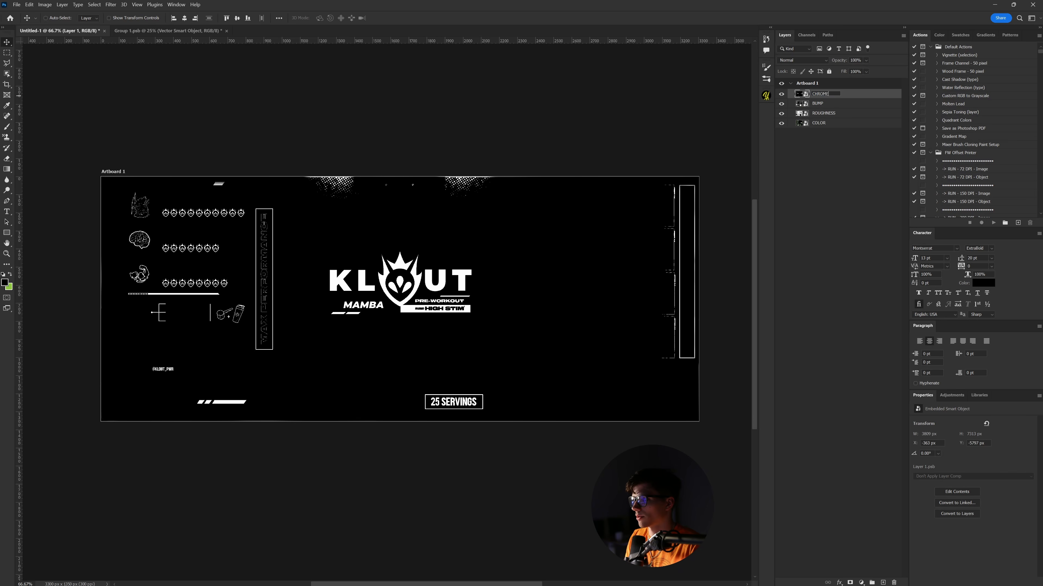
{"action": "key", "text": "Return"}
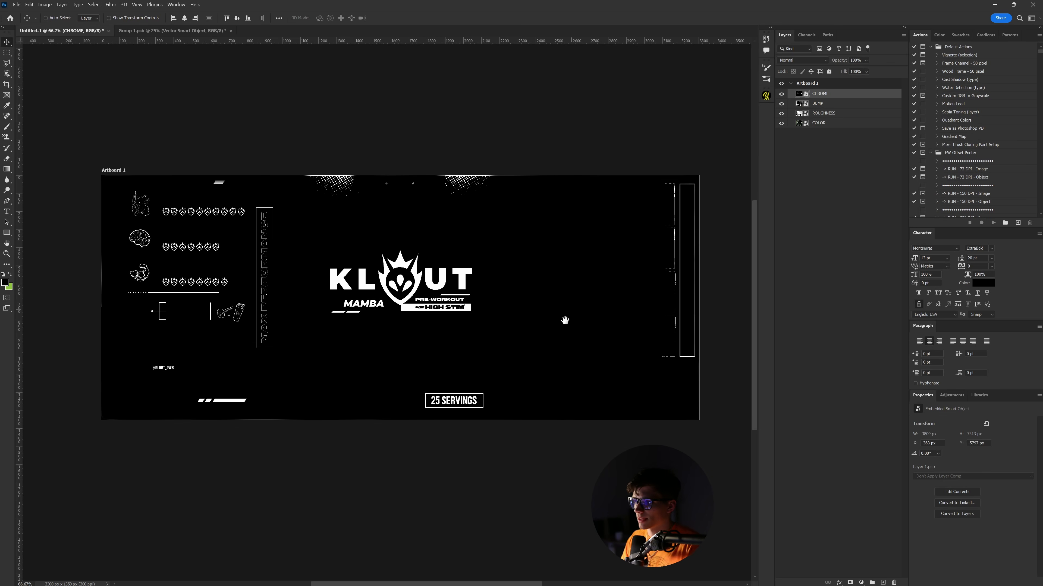
{"action": "left_click_drag", "start_coordinate": [534, 456], "coordinate": [535, 461]}
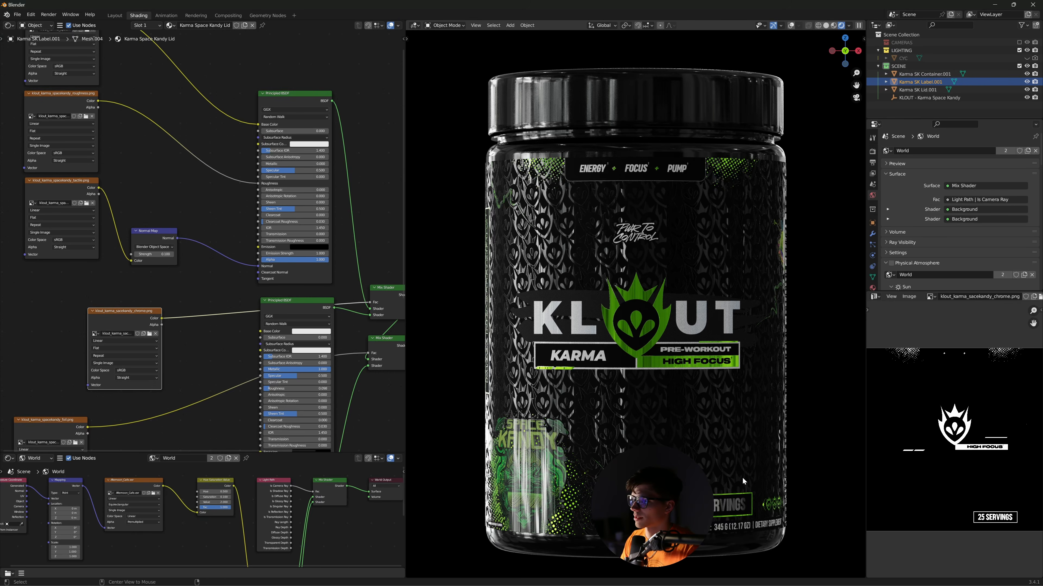
- Preview the back of the jar label with a Z rotation, cancel it, and return to Photoshop
{"action": "key", "text": "alt+Tab"}
{"action": "key", "text": "Escape"}
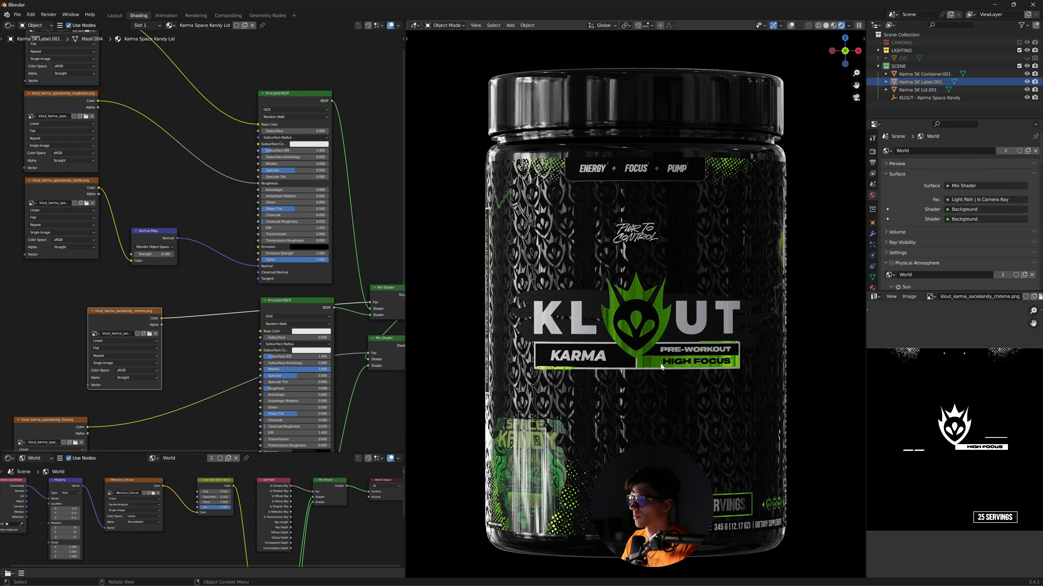
{"action": "key", "text": "r"}
{"action": "key", "text": "z"}
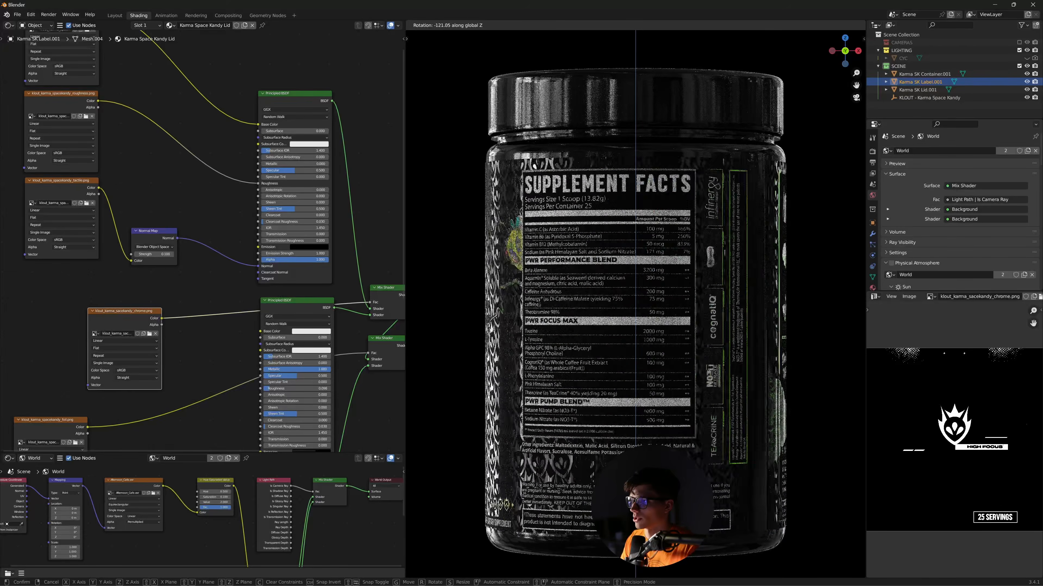
{"action": "right_click", "coordinate": [701, 378]}
{"action": "key", "text": "alt+Tab"}
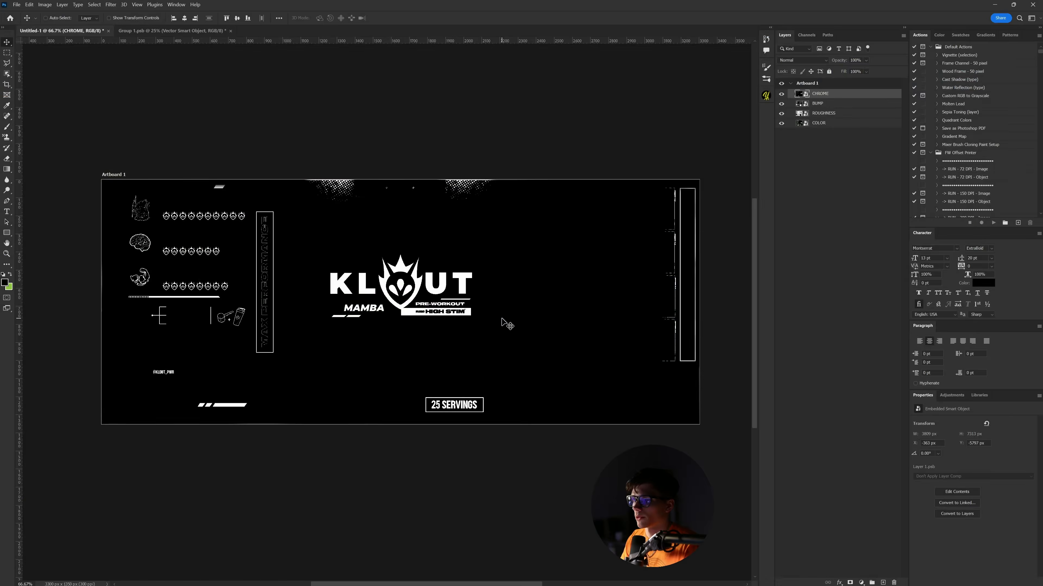
- Hide the 25 SERVINGS text under a black rounded rectangle with a 2 px white stroke
{"action": "left_click_drag", "start_coordinate": [606, 396], "coordinate": [594, 370]}
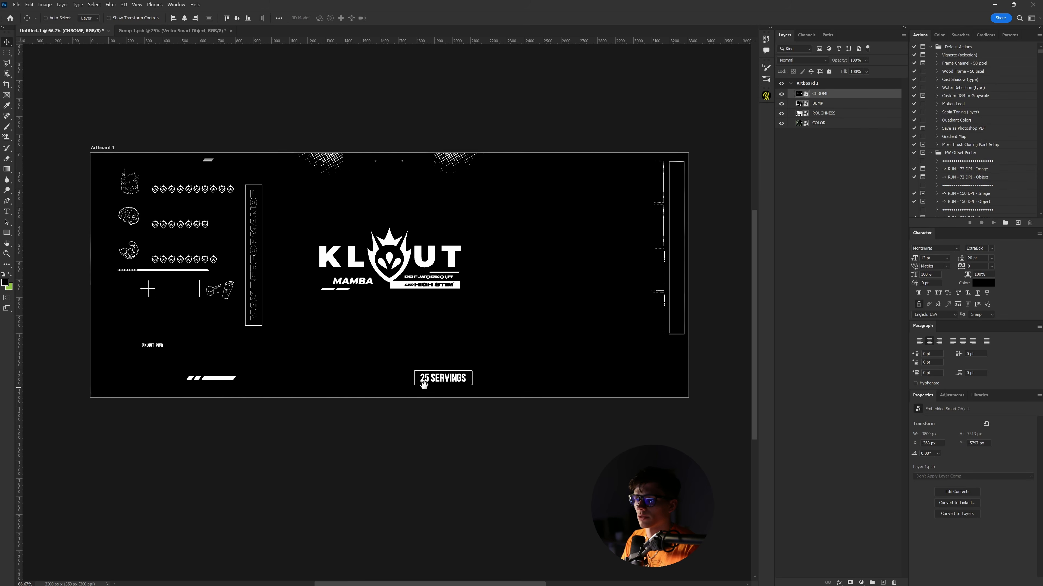
{"action": "left_click_drag", "start_coordinate": [425, 386], "coordinate": [429, 395]}
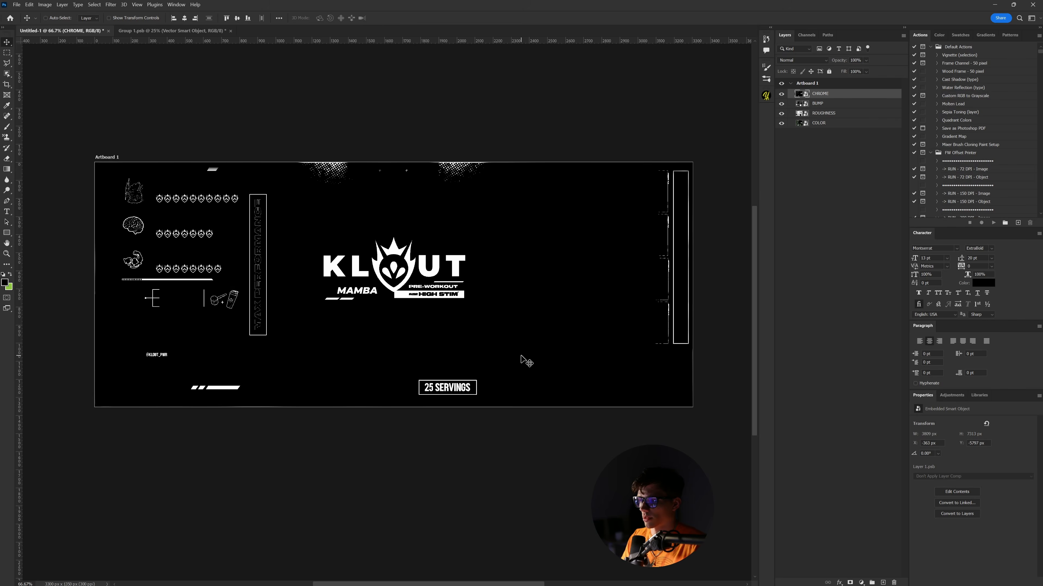
{"action": "scroll", "coordinate": [464, 407], "scroll_direction": "up", "scroll_amount": 2, "text": "alt"}
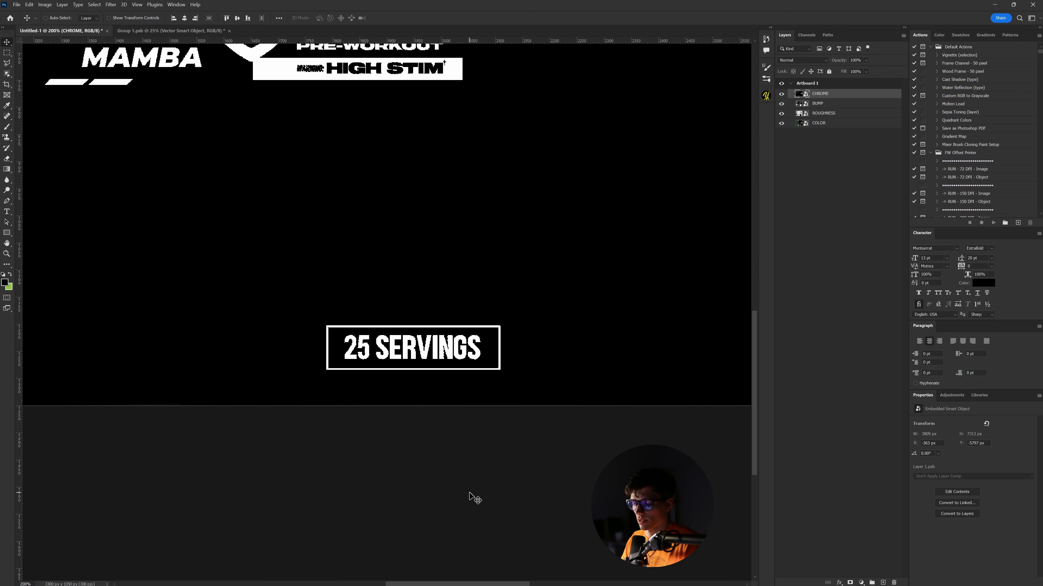
{"action": "key", "text": "u"}
{"action": "left_click_drag", "start_coordinate": [337, 331], "coordinate": [490, 364]}
{"action": "key", "text": "v"}
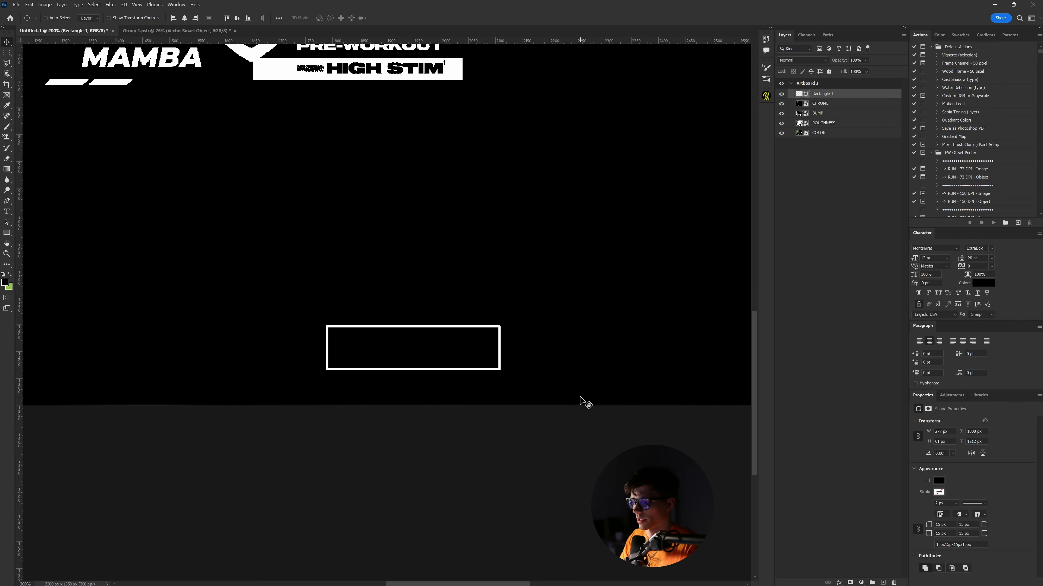
{"action": "scroll", "coordinate": [582, 401], "scroll_direction": "down", "scroll_amount": 2, "text": "alt"}
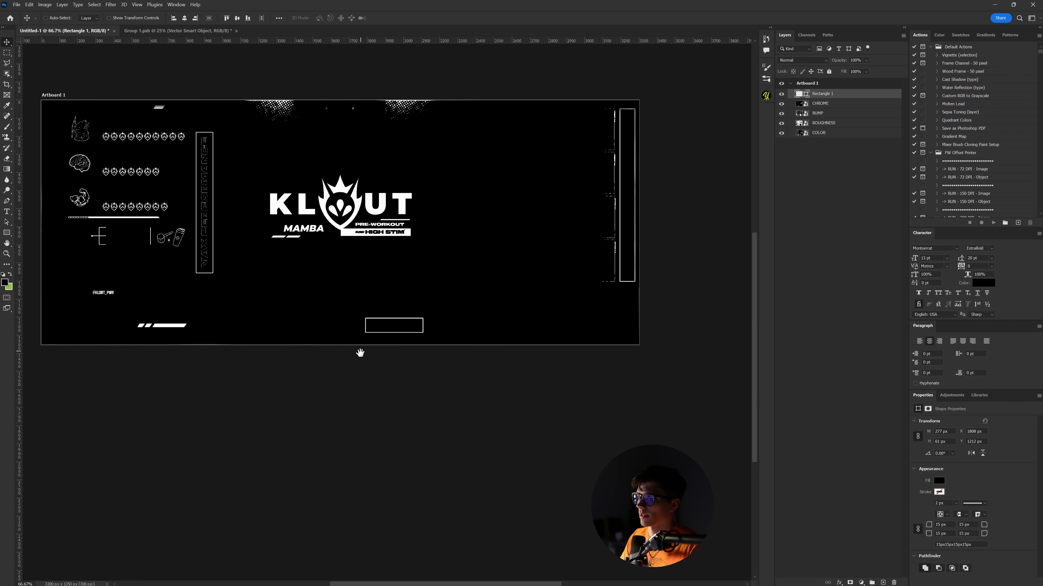
{"action": "scroll", "coordinate": [358, 354], "scroll_direction": "down", "scroll_amount": 1, "text": "alt"}
{"action": "key", "text": "alt+Tab"}
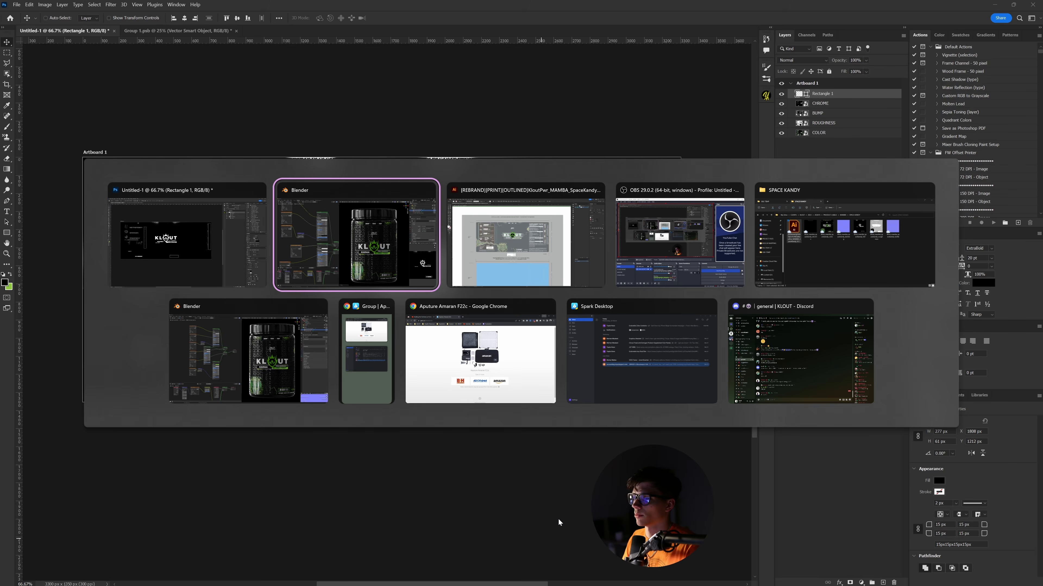
- Rotate the label around Z so the logo faces front, and confirm
{"action": "key", "text": "r"}
{"action": "key", "text": "z"}
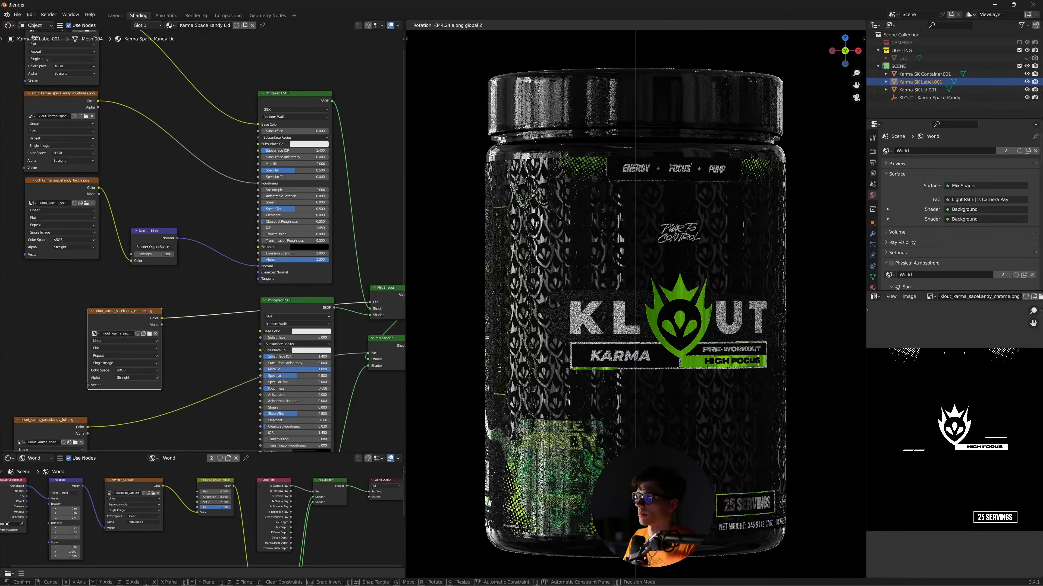
{"action": "left_click", "coordinate": [825, 143]}
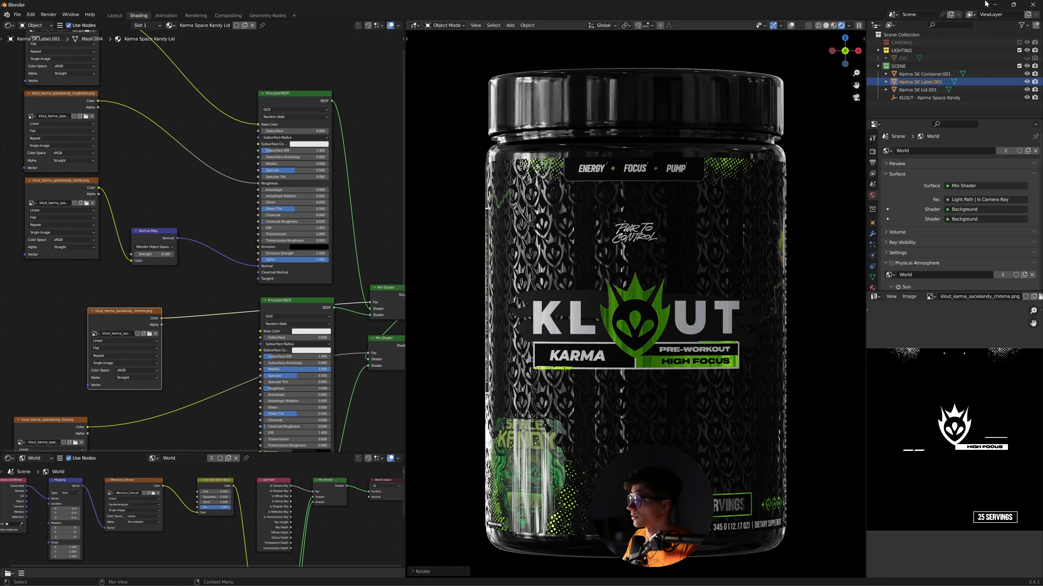
- Collapse the lower and middle Principled BSDF nodes and move them down to tidy the graph
{"action": "scroll", "coordinate": [367, 307], "scroll_direction": "down", "scroll_amount": 3}
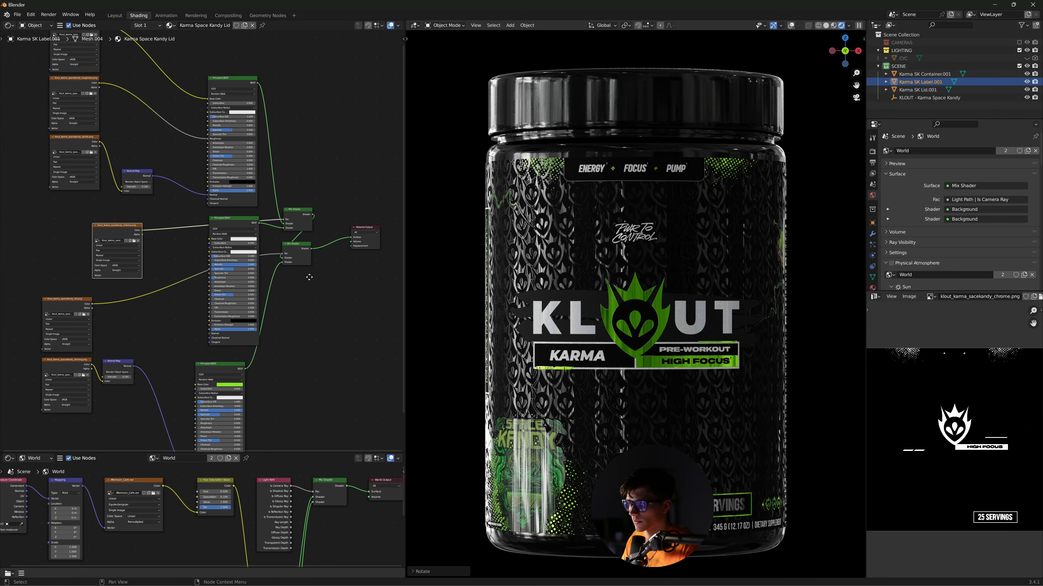
{"action": "left_click", "coordinate": [206, 372]}
{"action": "key", "text": "h"}
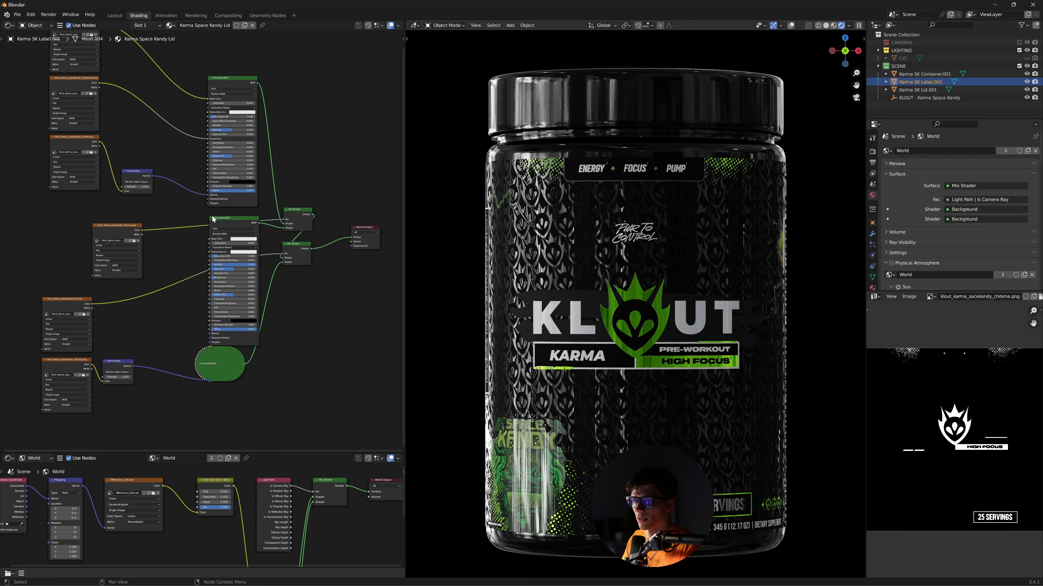
{"action": "left_click", "coordinate": [212, 218]}
{"action": "left_click_drag", "start_coordinate": [232, 222], "coordinate": [225, 271]}
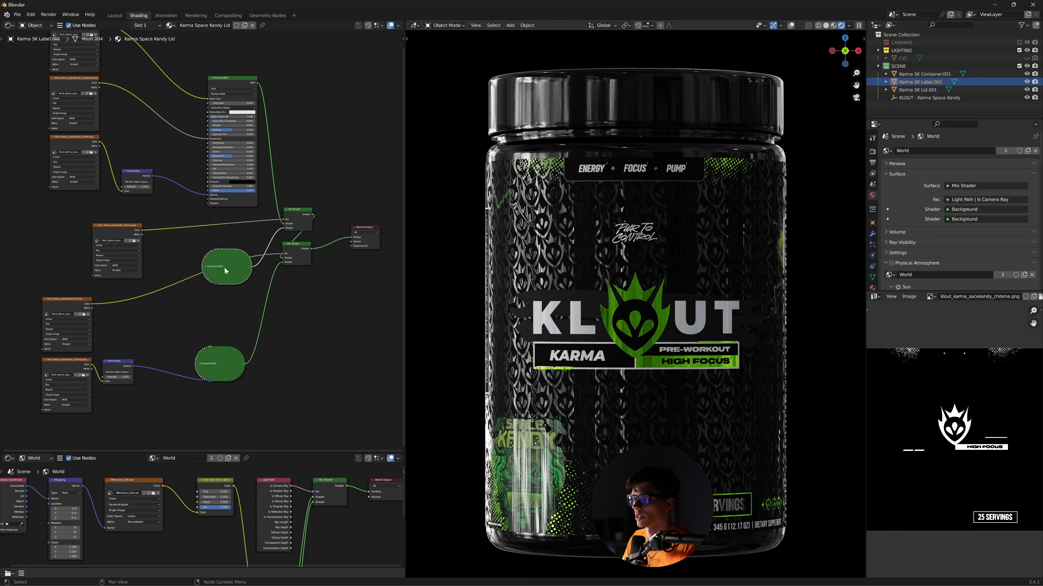
{"action": "middle_click_drag", "start_coordinate": [247, 283], "coordinate": [195, 301]}
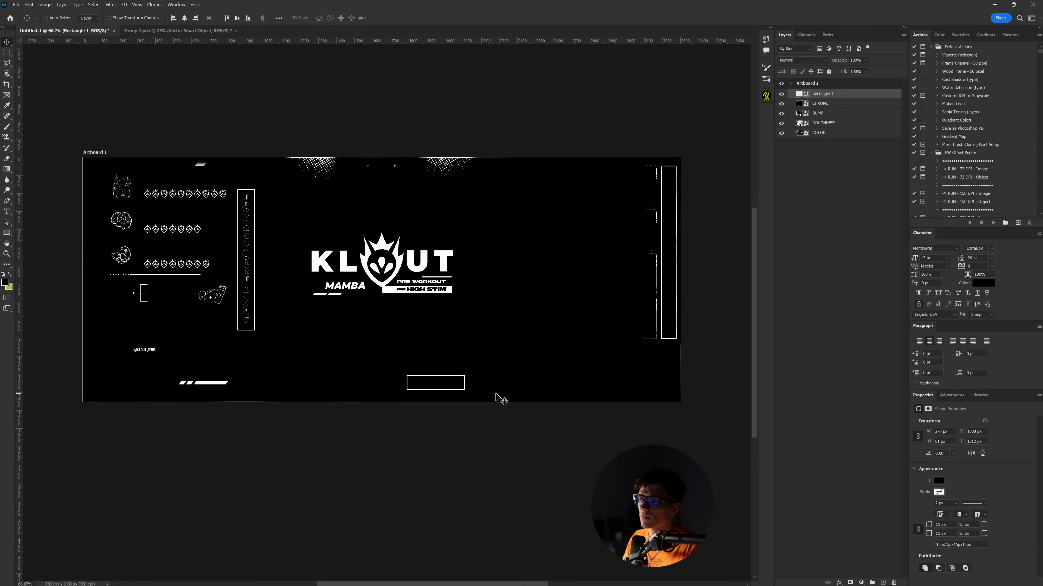
- Duplicate the CHROME layer and convert it with Rectangle 1 into a smart object named FOIL
{"action": "scroll", "coordinate": [496, 398], "scroll_direction": "up", "scroll_amount": 1}
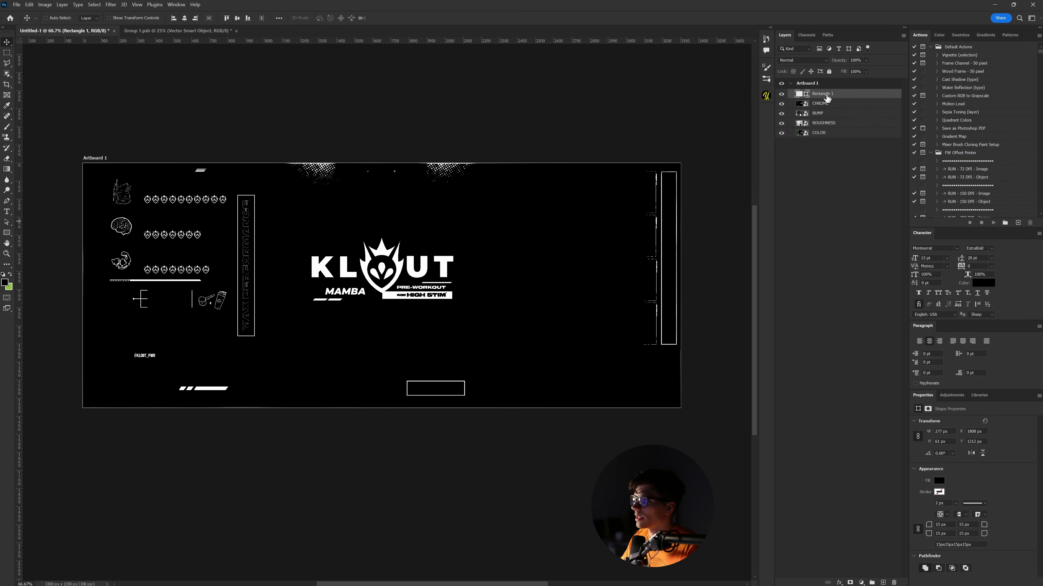
{"action": "left_click", "coordinate": [827, 105]}
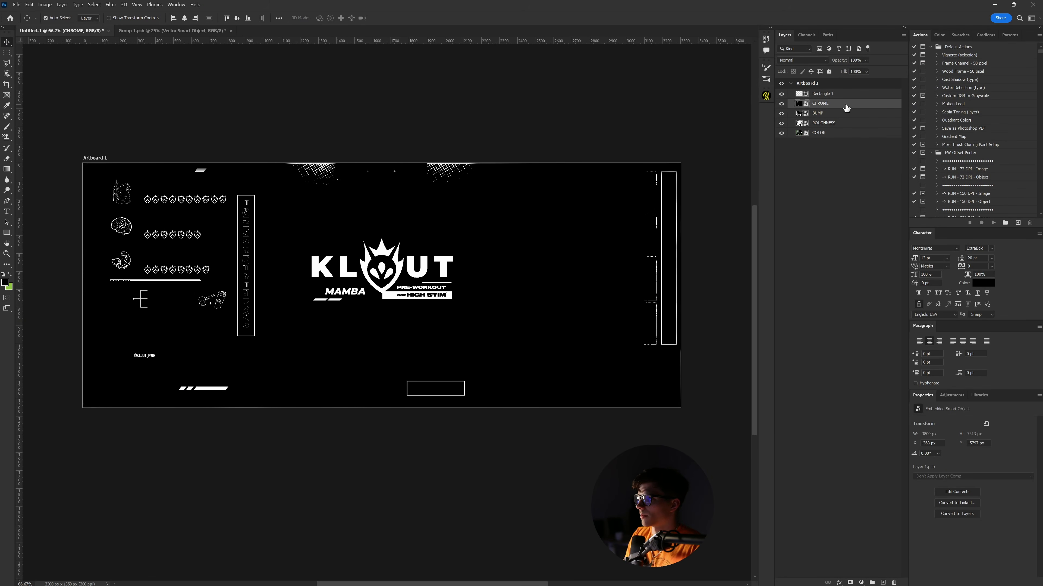
{"action": "key", "text": "ctrl+j"}
{"action": "left_click", "coordinate": [832, 96], "text": "ctrl"}
{"action": "right_click", "coordinate": [831, 96]}
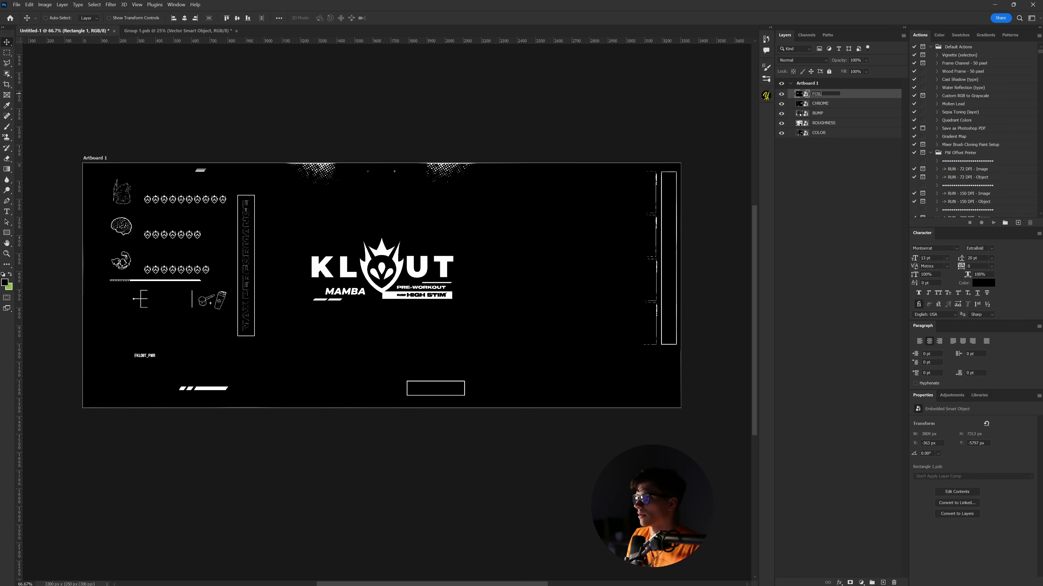
{"action": "key", "text": "Return"}
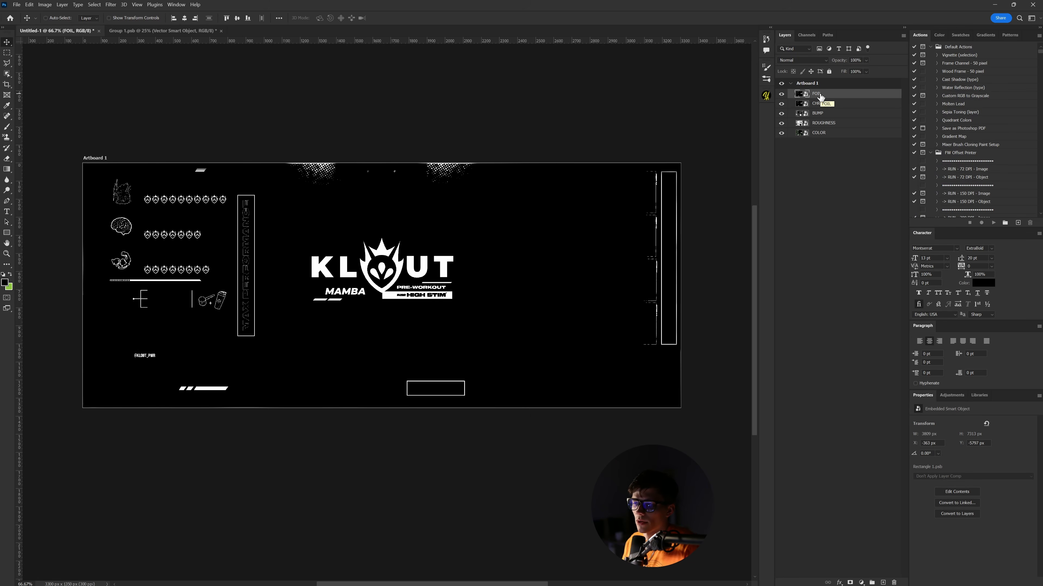
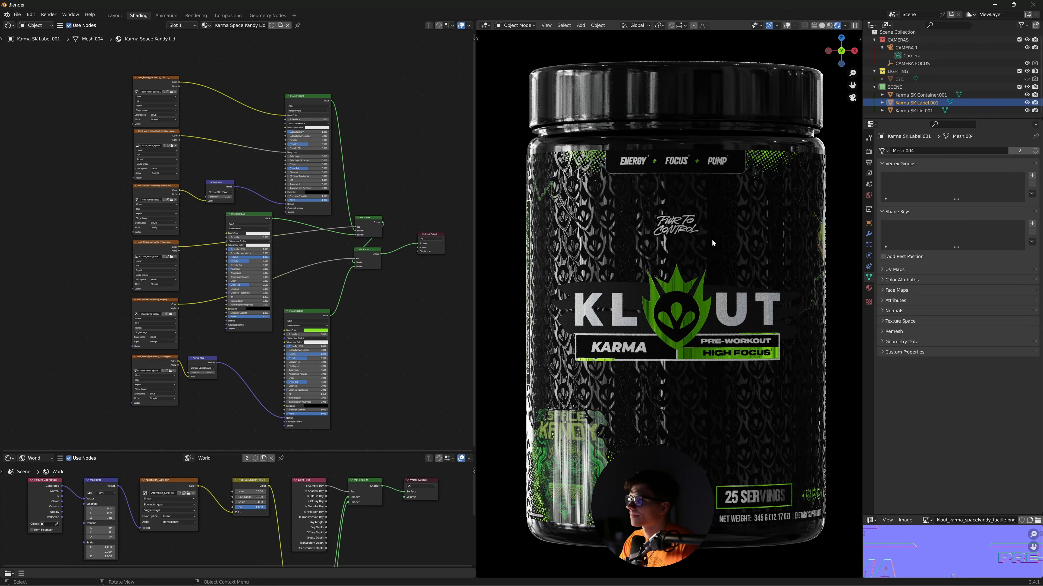
- Select all the old Karma tub objects and delete them
{"action": "left_click", "coordinate": [915, 111]}
{"action": "left_click", "coordinate": [919, 95], "text": "shift"}
{"action": "key", "text": "Delete"}
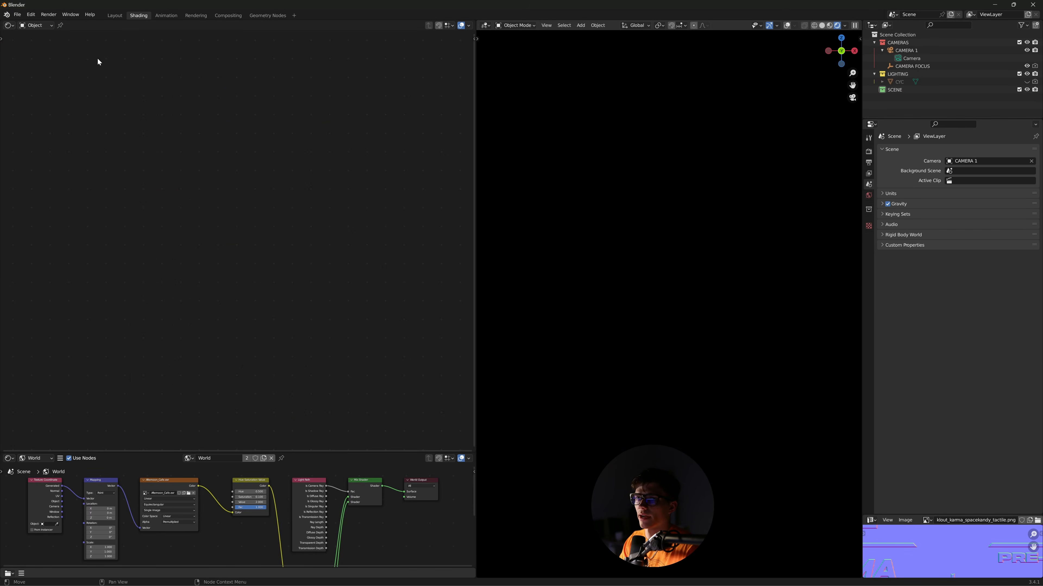
- Split off a new area below the 3D view and make it an Asset Browser
{"action": "left_click_drag", "start_coordinate": [472, 137], "coordinate": [425, 135]}
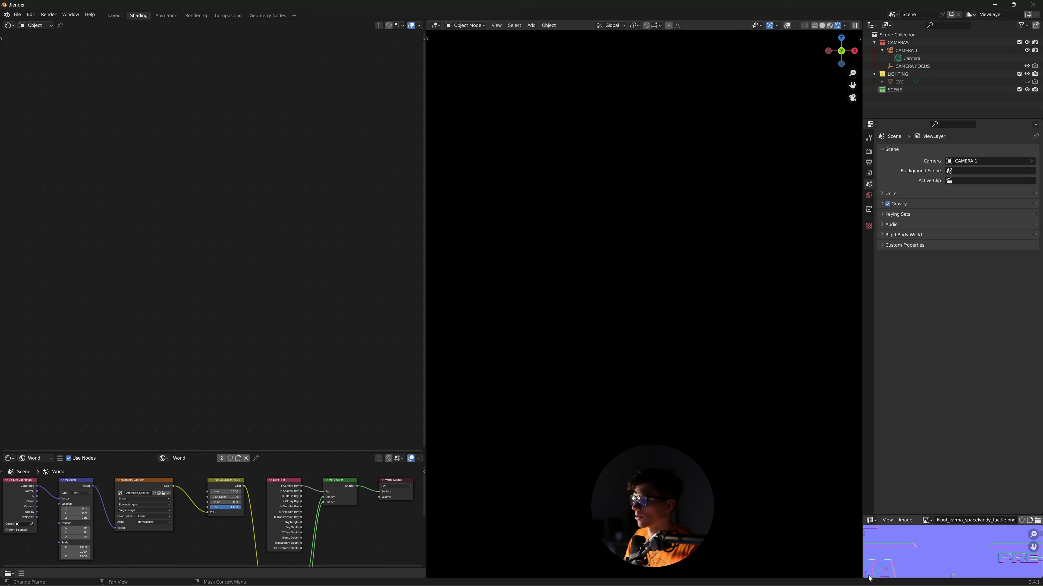
{"action": "left_click_drag", "start_coordinate": [861, 578], "coordinate": [861, 452]}
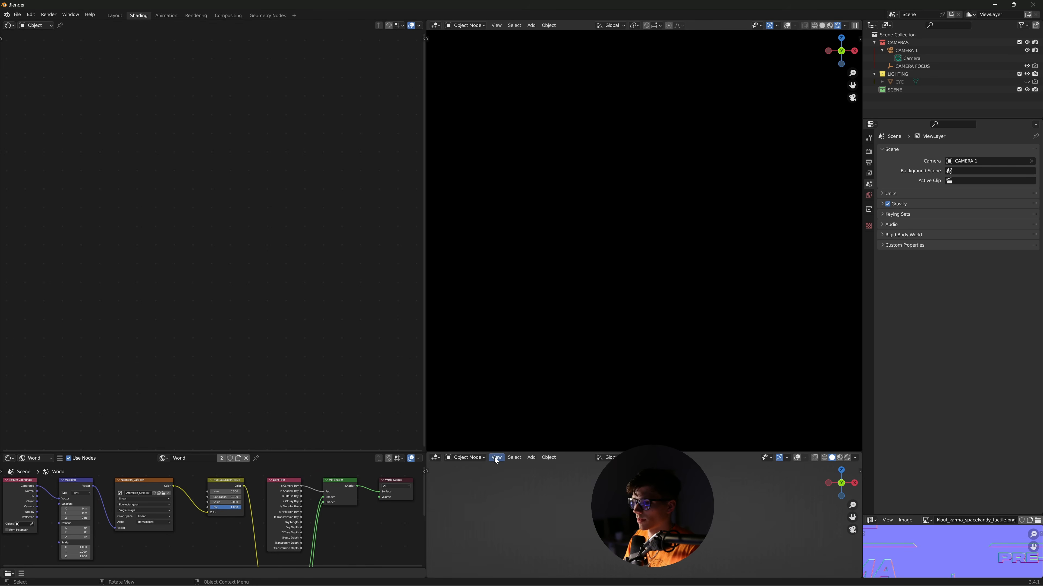
{"action": "left_click", "coordinate": [436, 458]}
{"action": "left_click", "coordinate": [446, 474]}
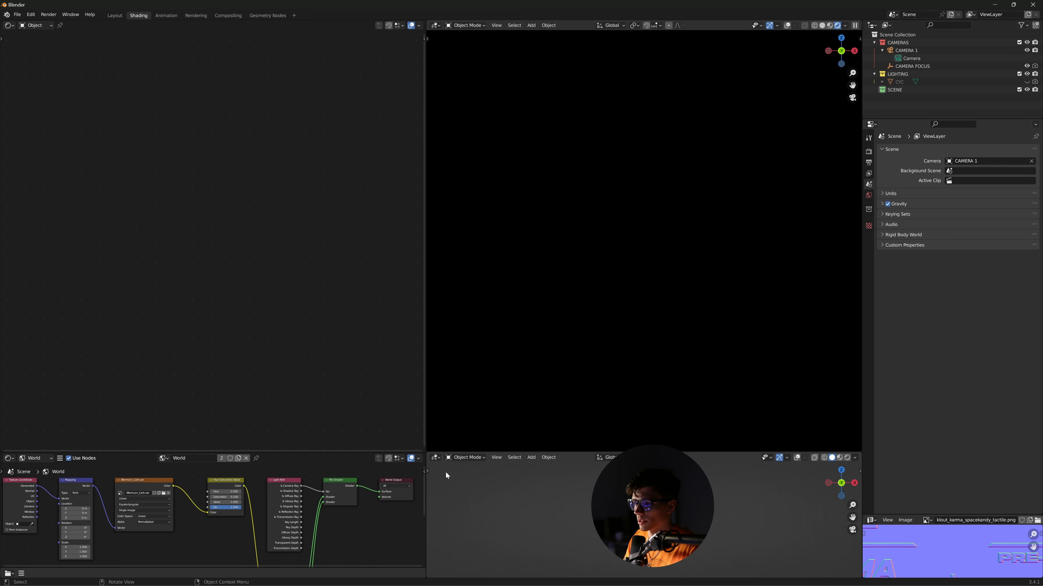
{"action": "left_click", "coordinate": [436, 458]}
{"action": "left_click", "coordinate": [681, 505]}
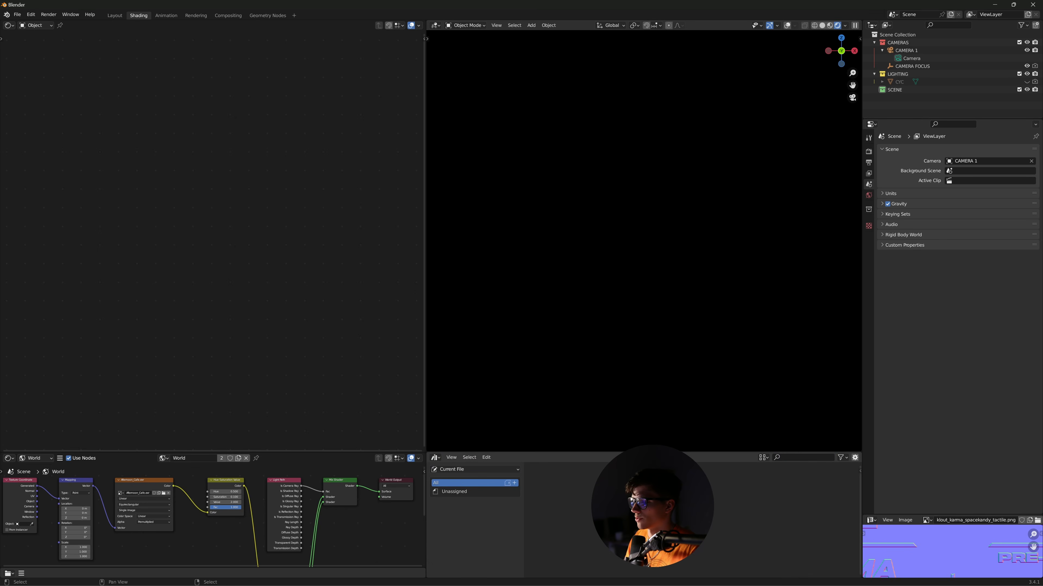
- From the ASSETS library's SUPPLEMENTS catalog, drag the Pre-Workout tub into the scene
{"action": "left_click", "coordinate": [468, 469]}
{"action": "left_click", "coordinate": [459, 493]}
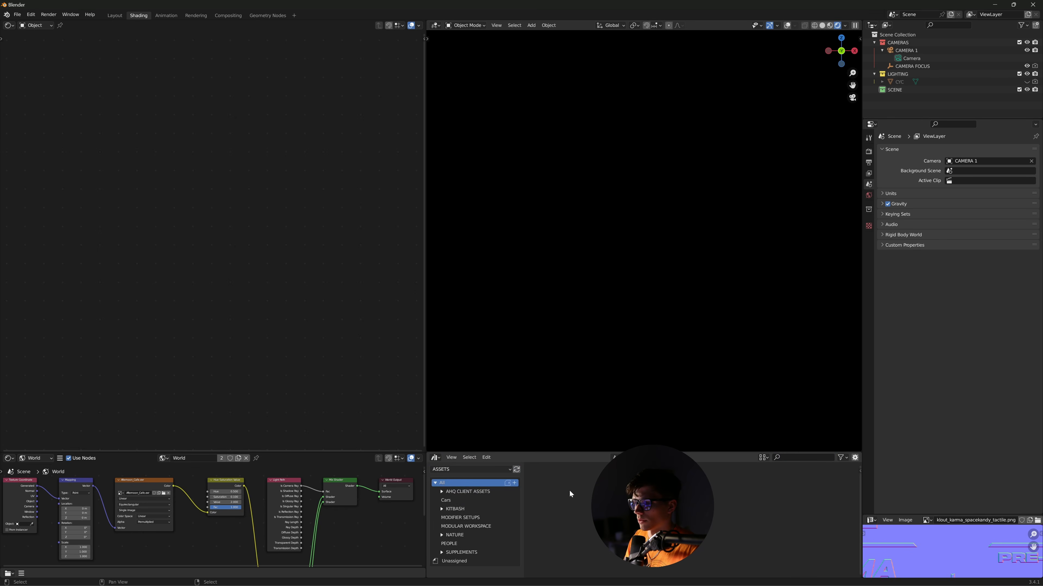
{"action": "left_click", "coordinate": [458, 552]}
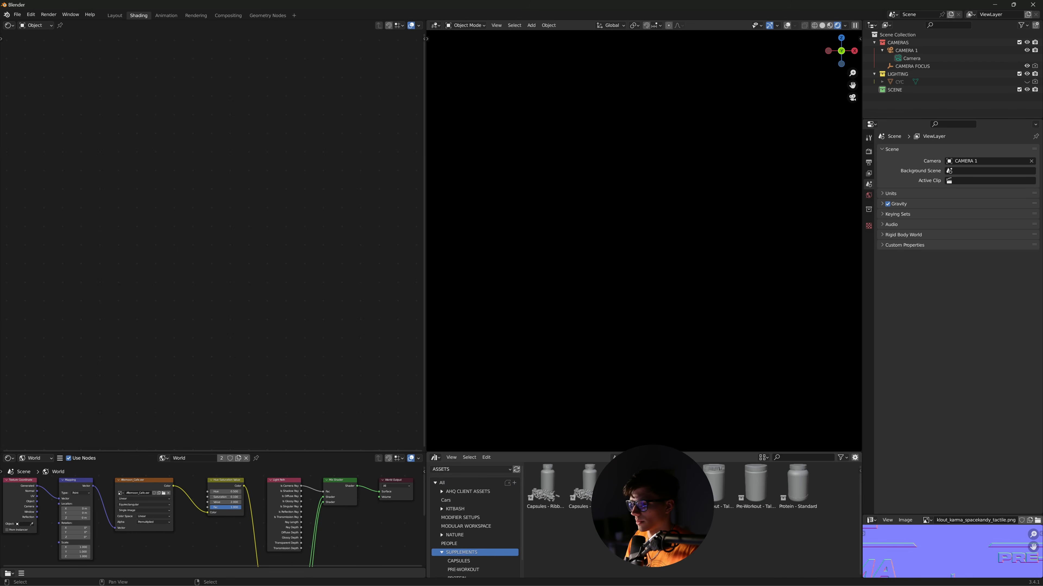
{"action": "left_click_drag", "start_coordinate": [745, 493], "coordinate": [659, 240]}
- Move the tub to the origin, make its instances real and delete the leftover empty
{"action": "key", "text": "alt+g"}
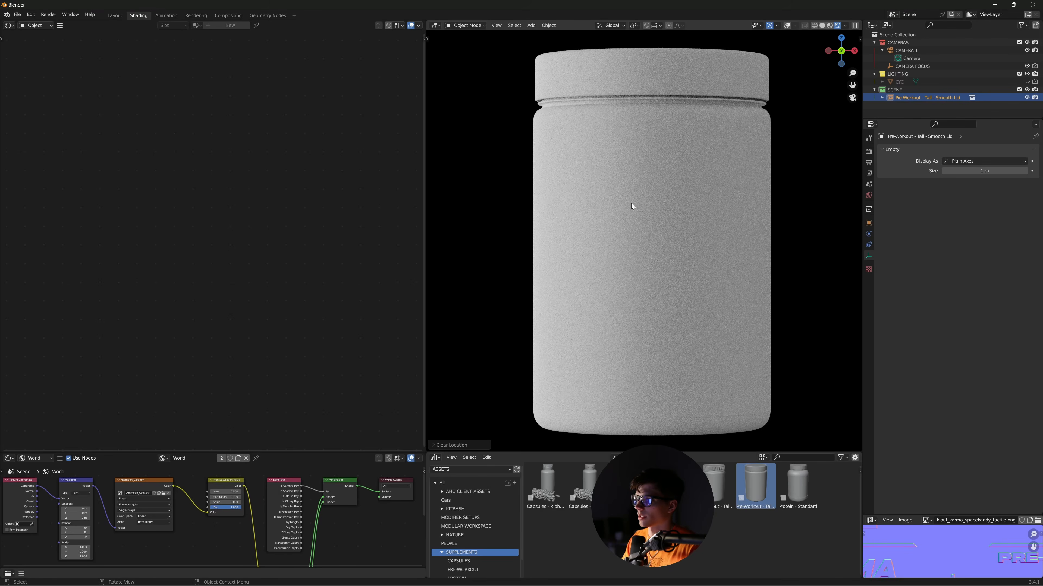
{"action": "key", "text": "ctrl+a"}
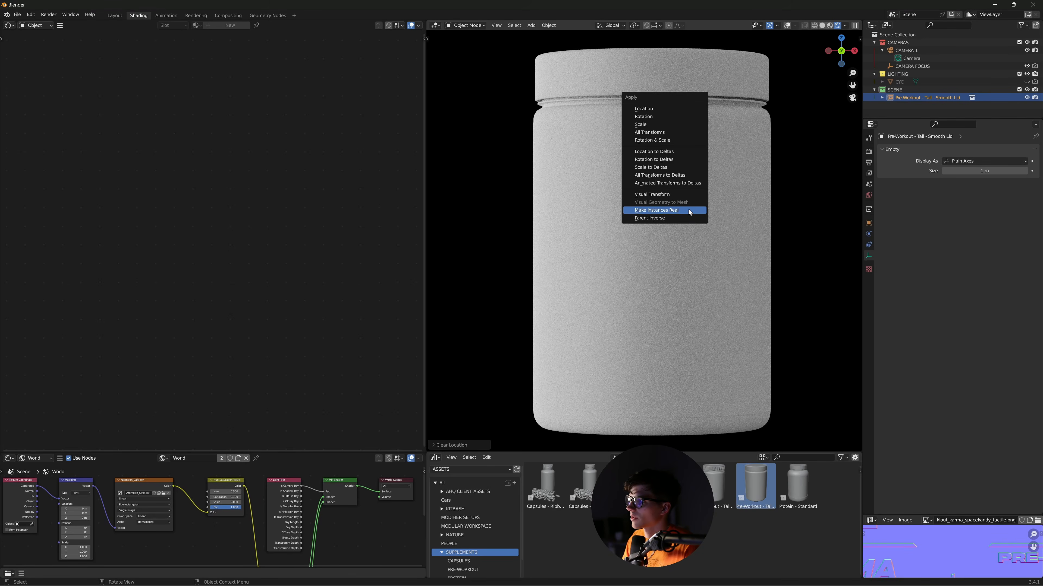
{"action": "left_click", "coordinate": [689, 208]}
{"action": "scroll", "coordinate": [926, 111], "scroll_direction": "down", "scroll_amount": 1}
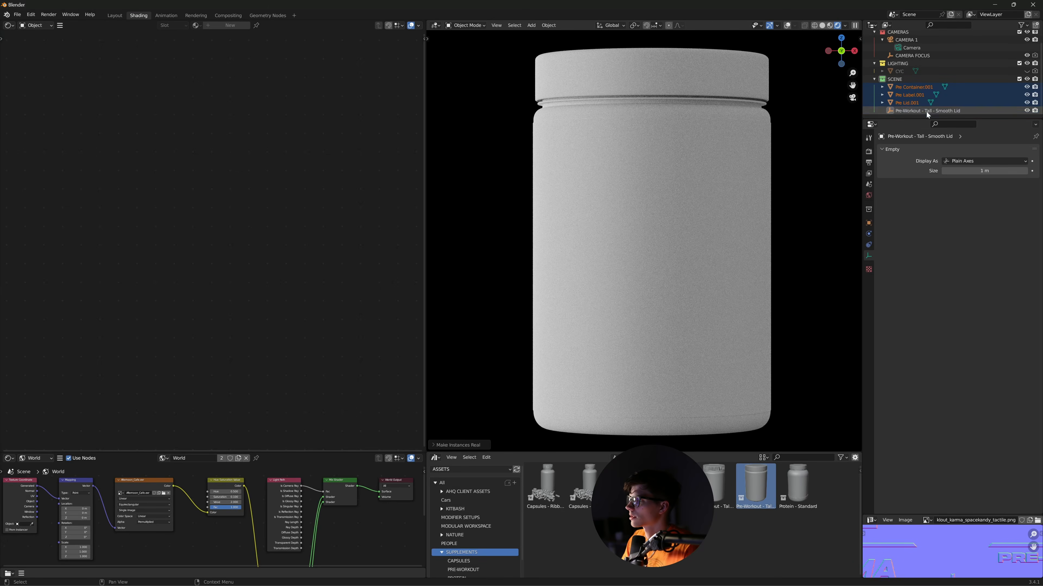
{"action": "left_click", "coordinate": [907, 110]}
{"action": "key", "text": "x"}
- Give the lid and container a new material with black base colour and low roughness
{"action": "left_click", "coordinate": [912, 103]}
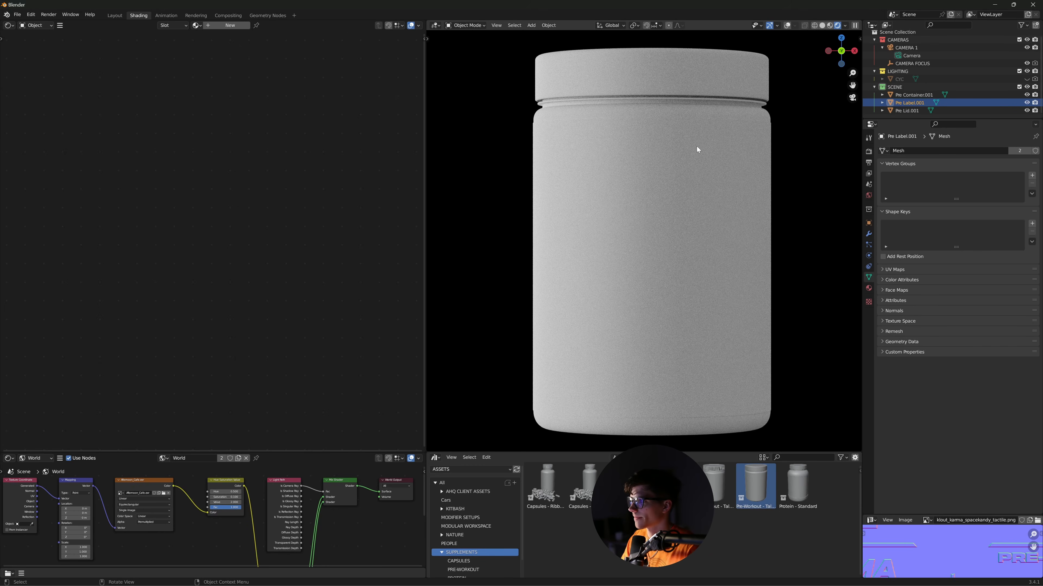
{"action": "left_click", "coordinate": [633, 73]}
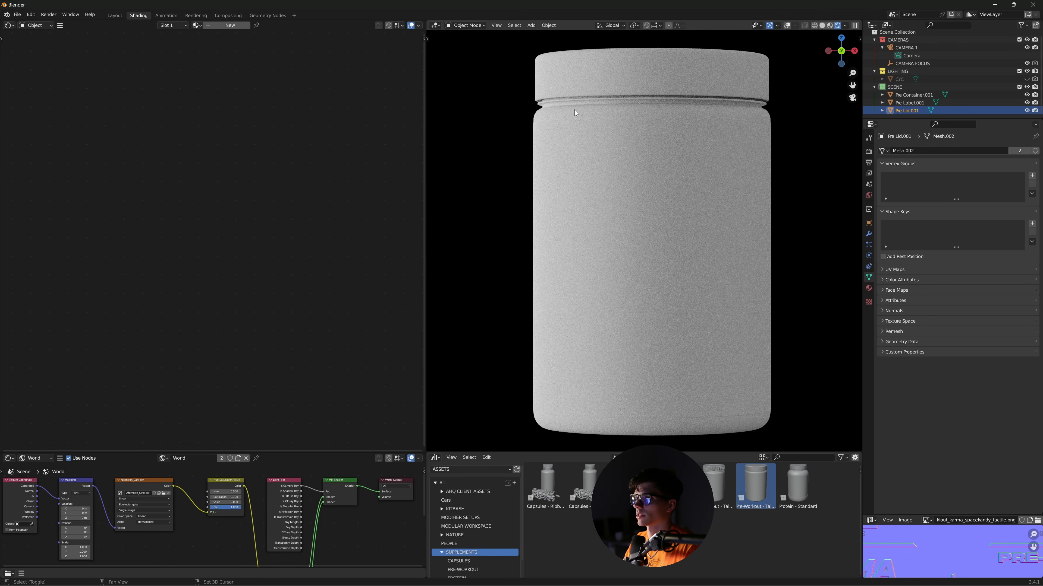
{"action": "left_click", "coordinate": [569, 113], "text": "shift"}
{"action": "left_click", "coordinate": [210, 25]}
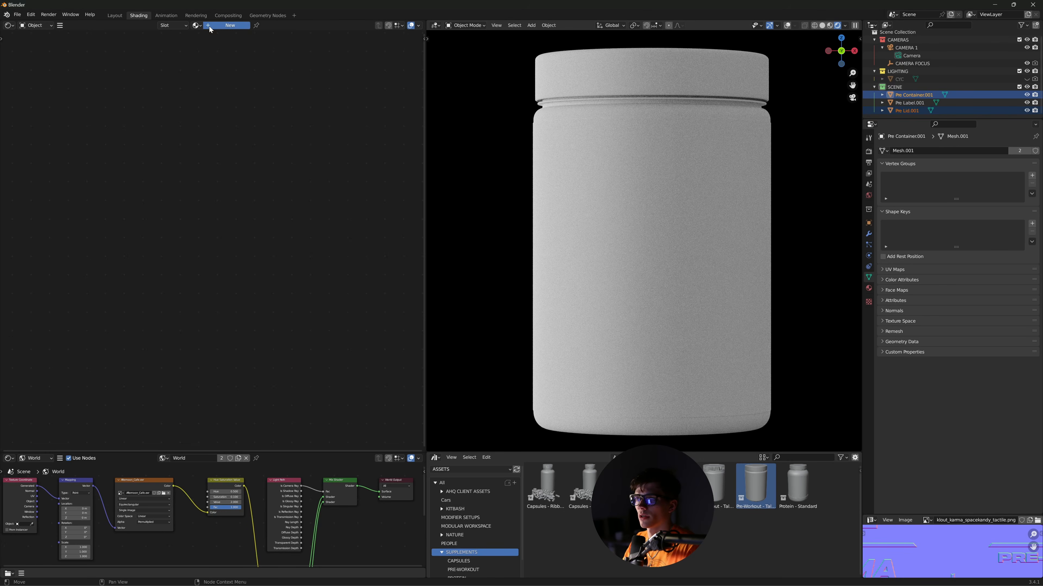
{"action": "scroll", "coordinate": [293, 217], "scroll_direction": "up", "scroll_amount": 3}
{"action": "middle_click_drag", "start_coordinate": [382, 214], "coordinate": [340, 206]}
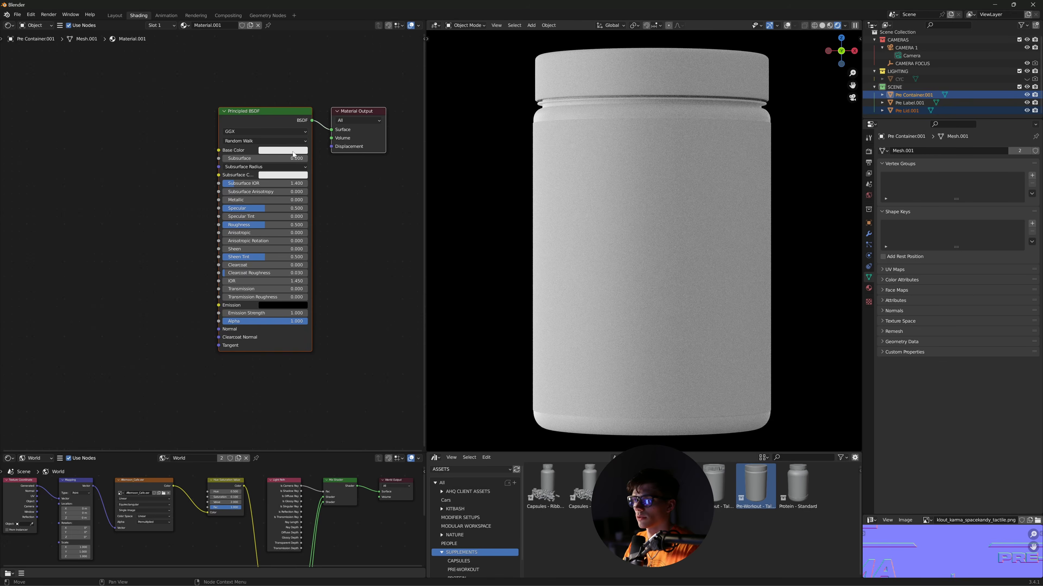
{"action": "left_click", "coordinate": [286, 151]}
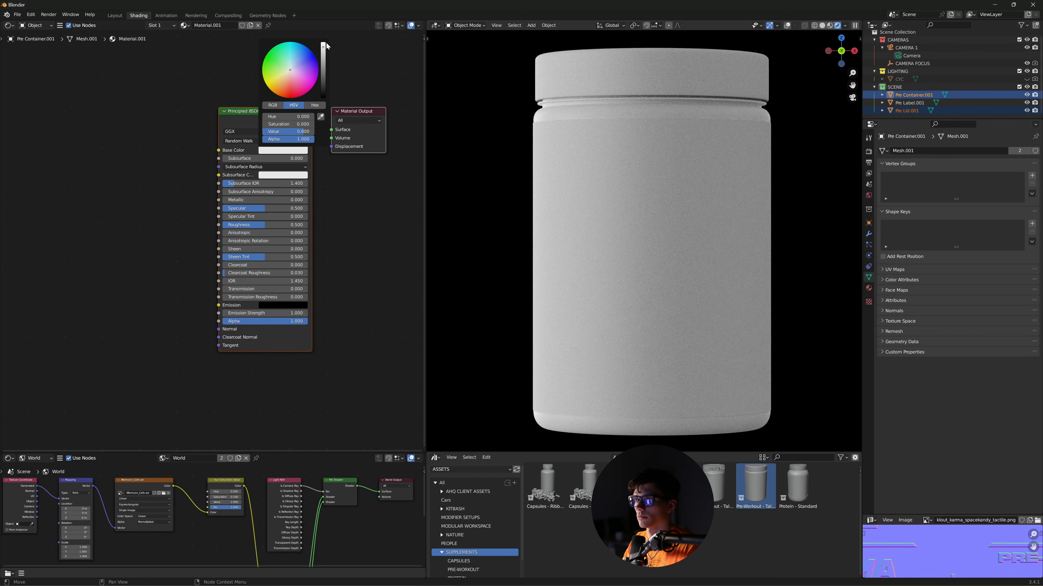
{"action": "left_click_drag", "start_coordinate": [326, 45], "coordinate": [326, 98]}
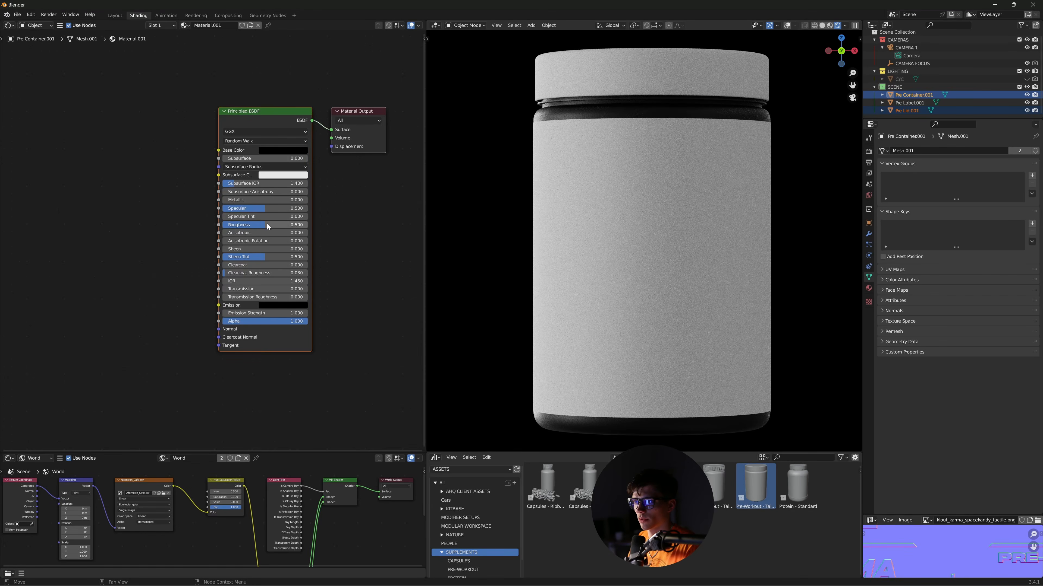
{"action": "left_click_drag", "start_coordinate": [268, 225], "coordinate": [230, 225]}
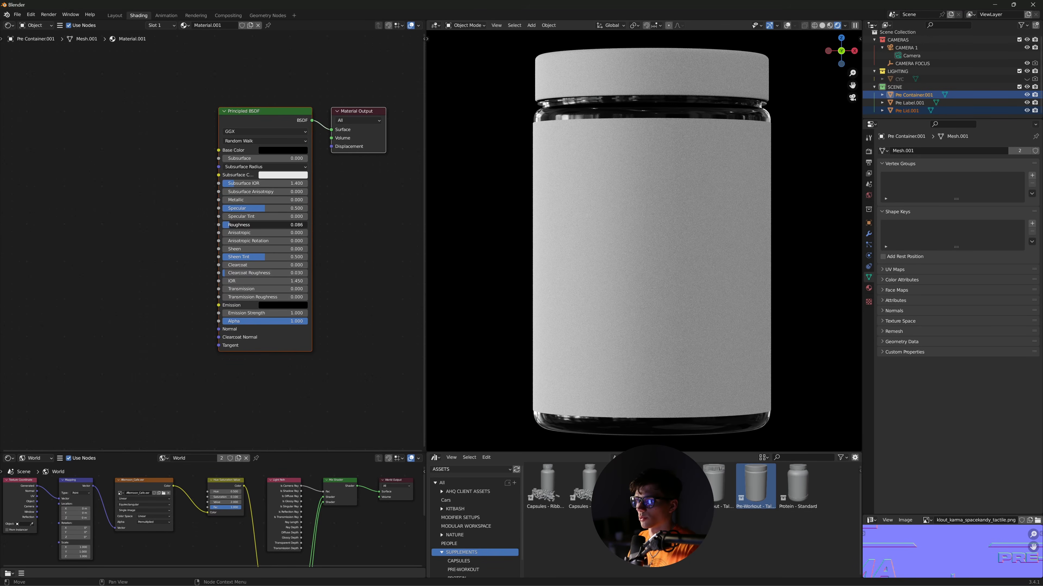
{"action": "left_click_drag", "start_coordinate": [230, 225], "coordinate": [230, 225]}
- Assign the same glossy black Material.001 to the lid
{"action": "left_click", "coordinate": [595, 105]}
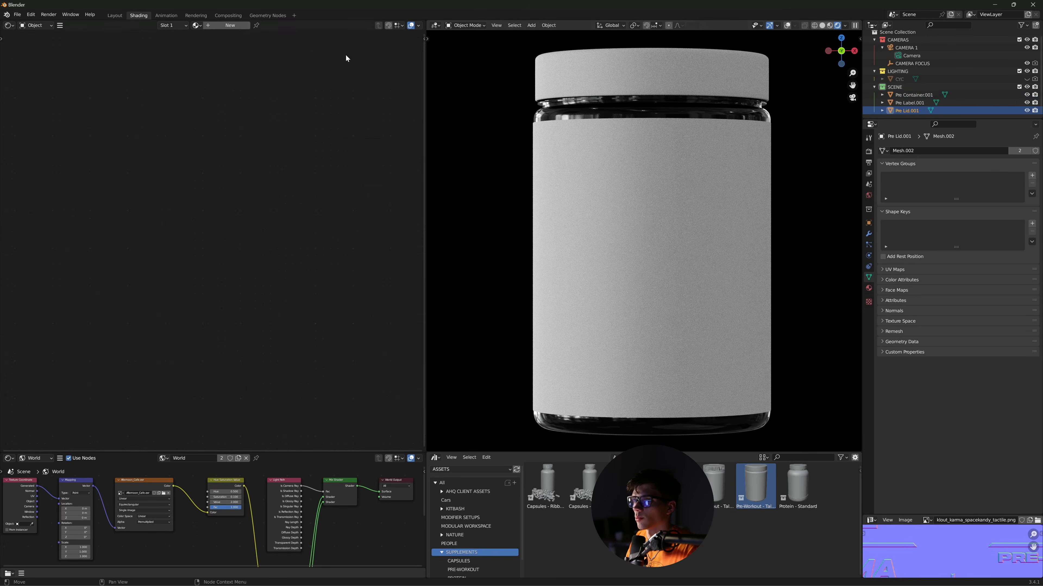
{"action": "left_click", "coordinate": [196, 25]}
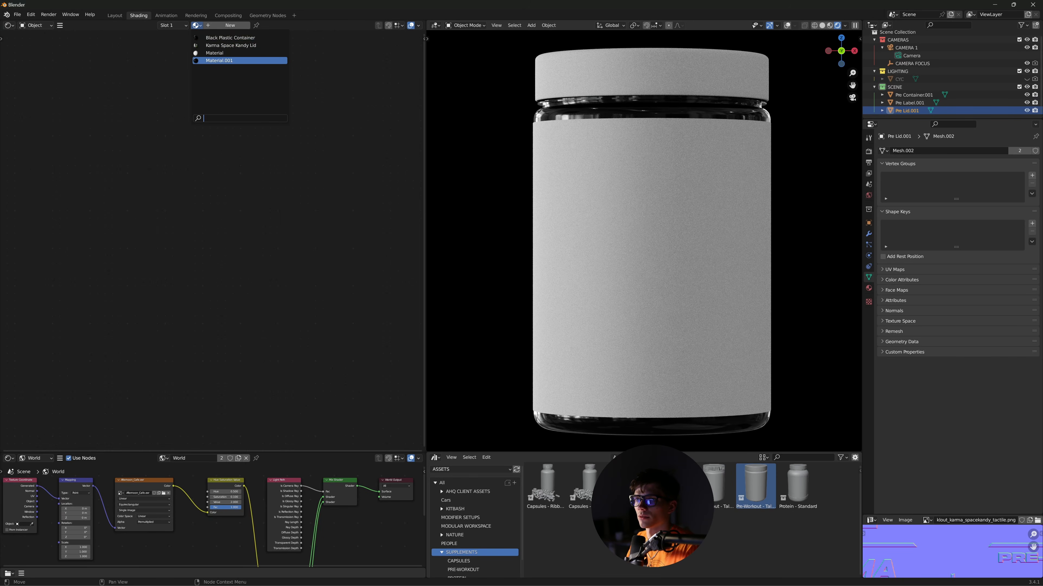
{"action": "left_click", "coordinate": [215, 56]}
{"action": "mouse_move", "coordinate": [331, 291]}
{"action": "middle_mouse_down"}
{"action": "mouse_move", "coordinate": [350, 335]}
{"action": "mouse_move", "coordinate": [328, 309]}
{"action": "middle_mouse_up"}
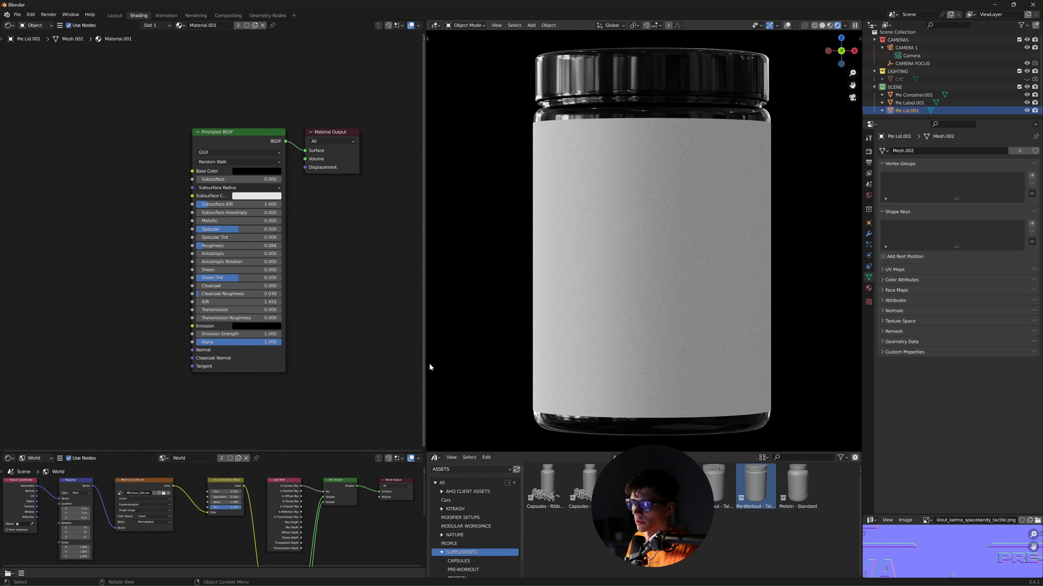
{"action": "left_click", "coordinate": [594, 205]}
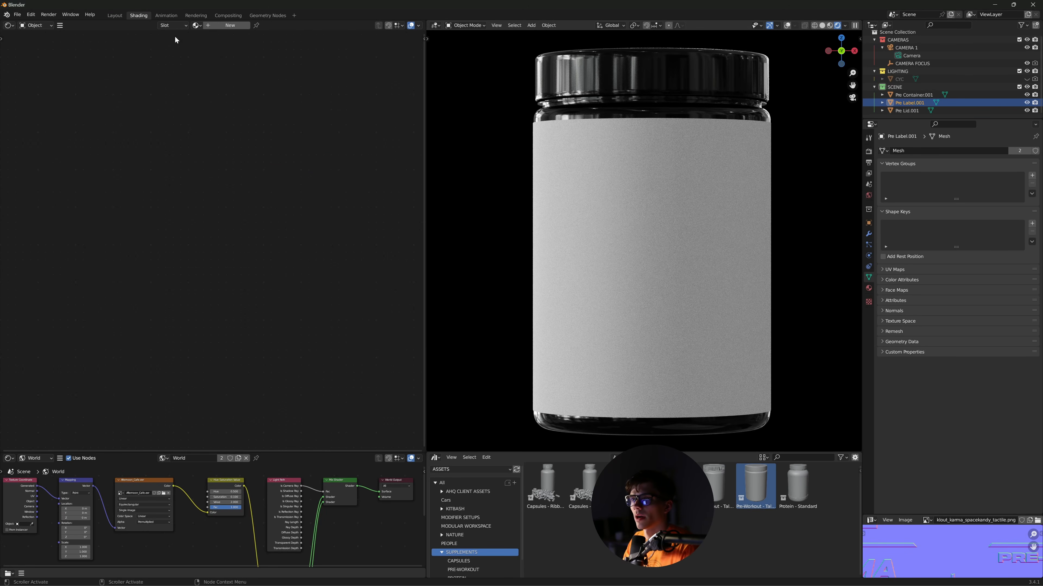
- Create a new Material.002 for the label and place the SPACE KANDY texture folder over Blender
{"action": "left_click", "coordinate": [217, 25]}
{"action": "scroll", "coordinate": [336, 317], "scroll_direction": "down", "scroll_amount": 2}
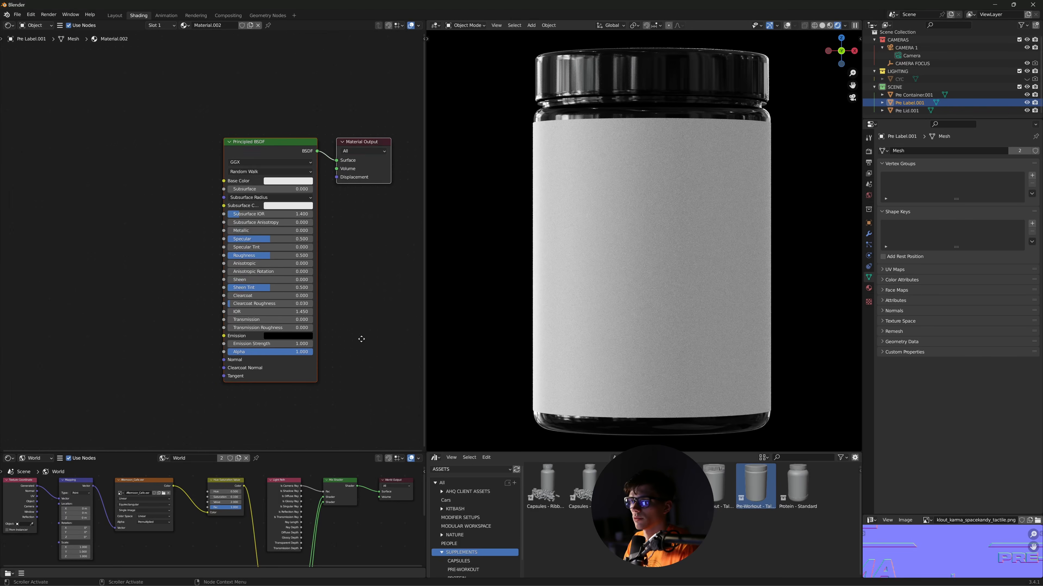
{"action": "scroll", "coordinate": [336, 321], "scroll_direction": "down", "scroll_amount": 1}
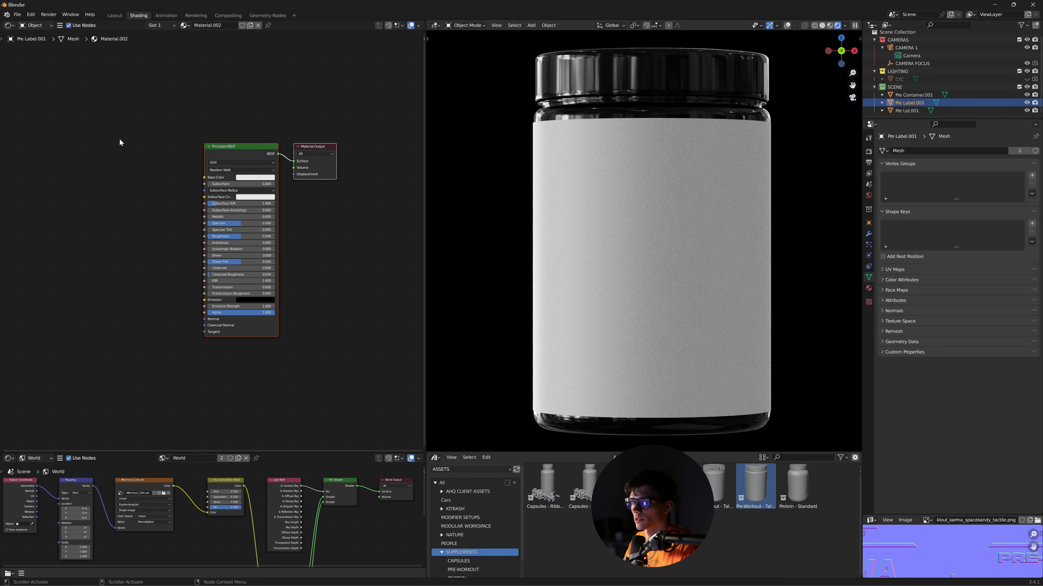
{"action": "left_click_drag", "start_coordinate": [121, 115], "coordinate": [354, 405]}
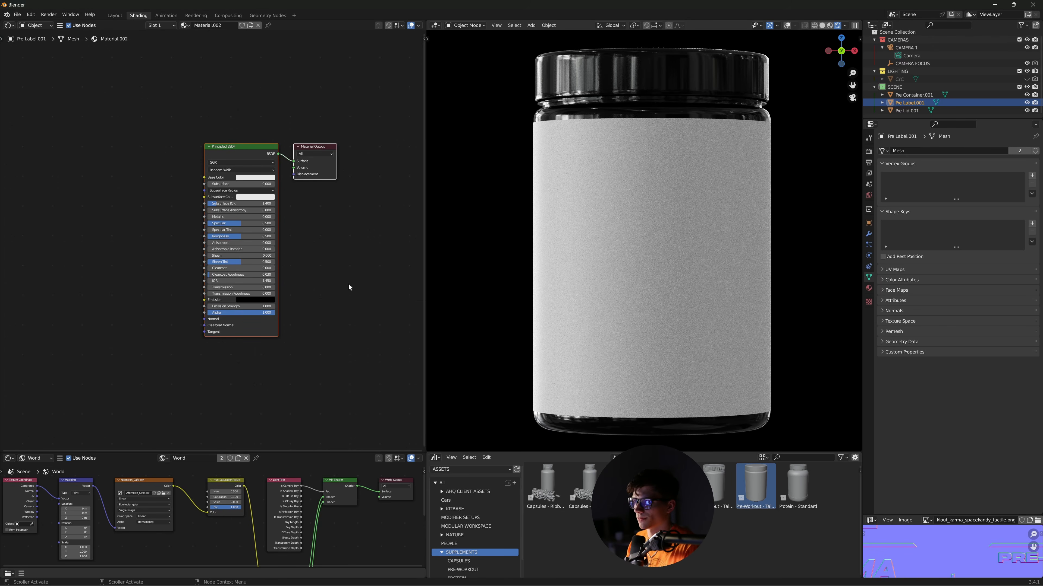
{"action": "middle_click_drag", "start_coordinate": [341, 297], "coordinate": [334, 334]}
{"action": "scroll", "coordinate": [347, 327], "scroll_direction": "up", "scroll_amount": 4}
{"action": "scroll", "coordinate": [350, 330], "scroll_direction": "down", "scroll_amount": 2}
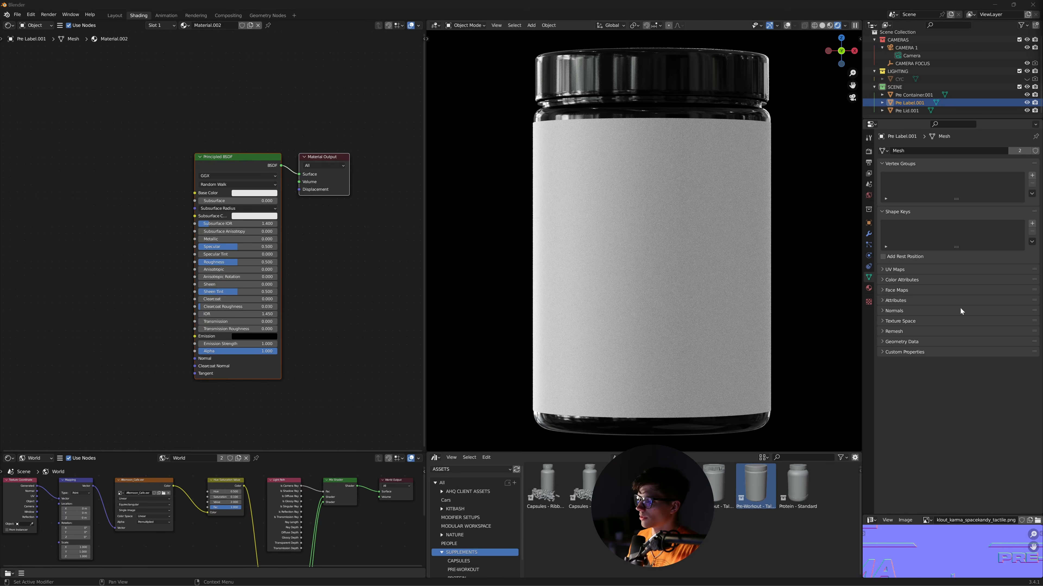
{"action": "left_click_drag", "start_coordinate": [704, 231], "coordinate": [694, 249]}
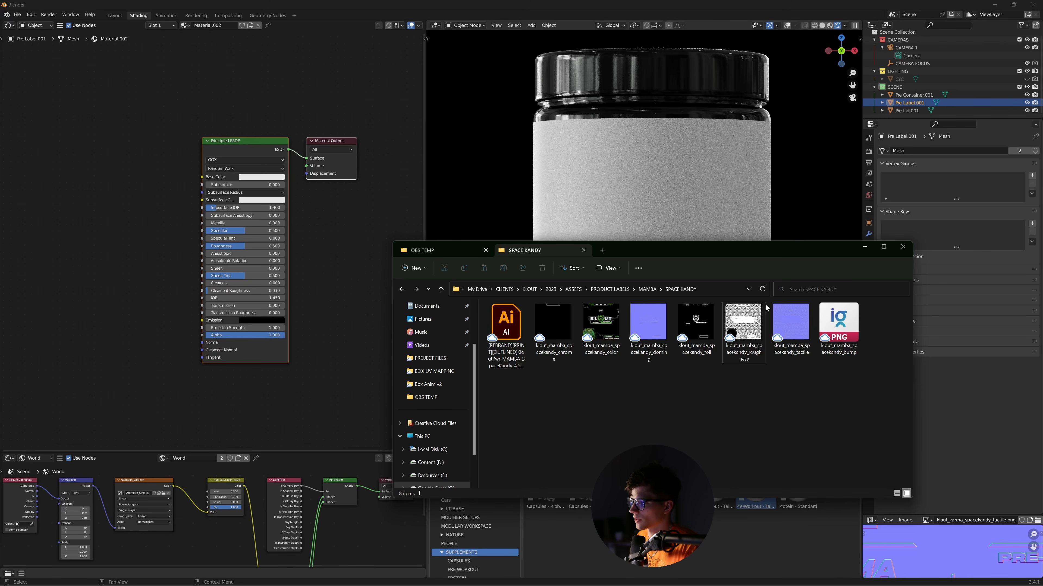
- Arrange the SPACE KANDY Explorer window beside the Shader Editor
{"action": "left_click_drag", "start_coordinate": [628, 447], "coordinate": [659, 325]}
{"action": "left_click", "coordinate": [642, 460]}
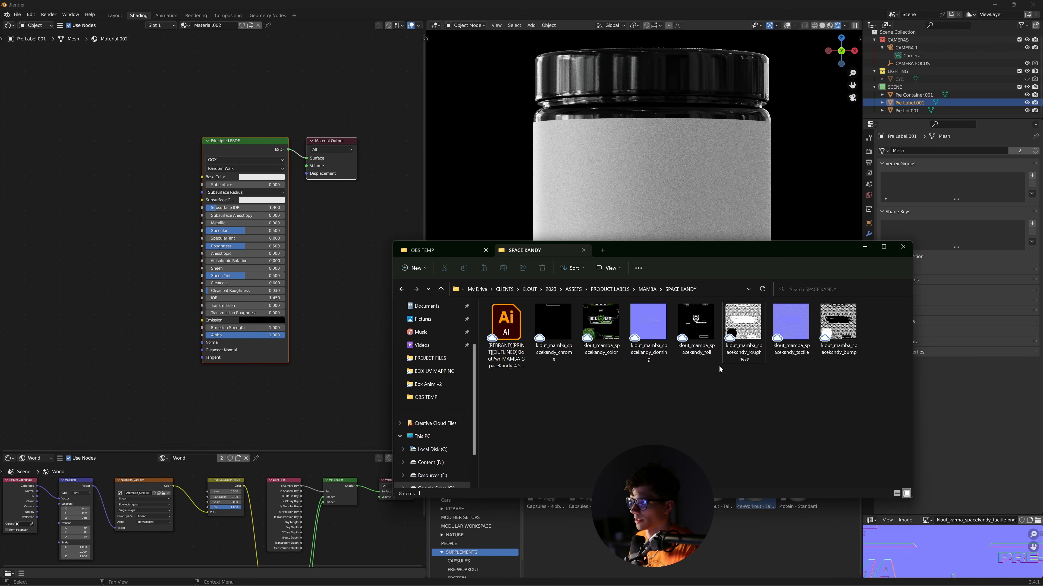
{"action": "left_click", "coordinate": [838, 325]}
{"action": "left_click_drag", "start_coordinate": [676, 249], "coordinate": [751, 188]}
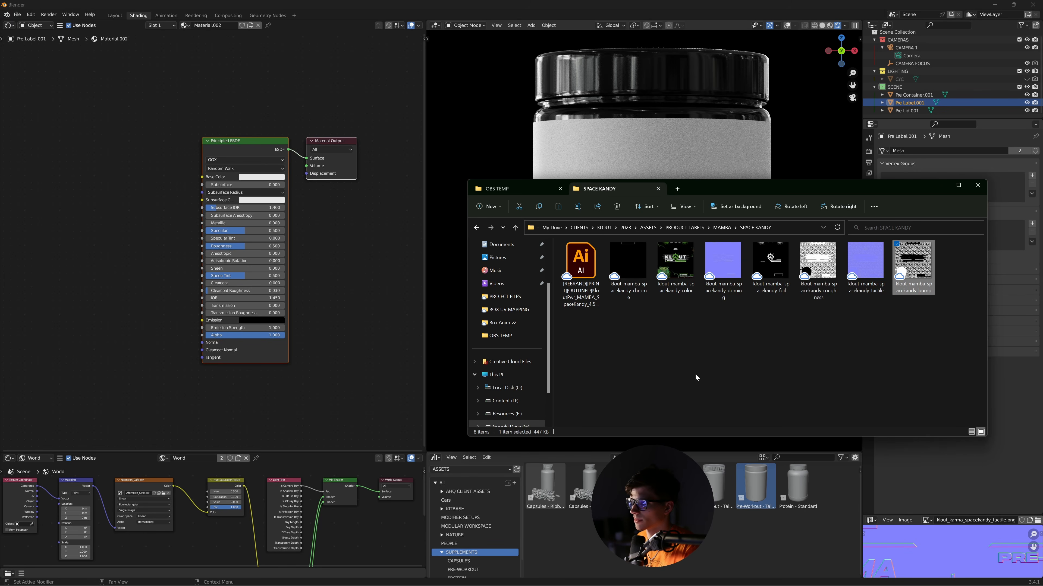
{"action": "left_click", "coordinate": [714, 335]}
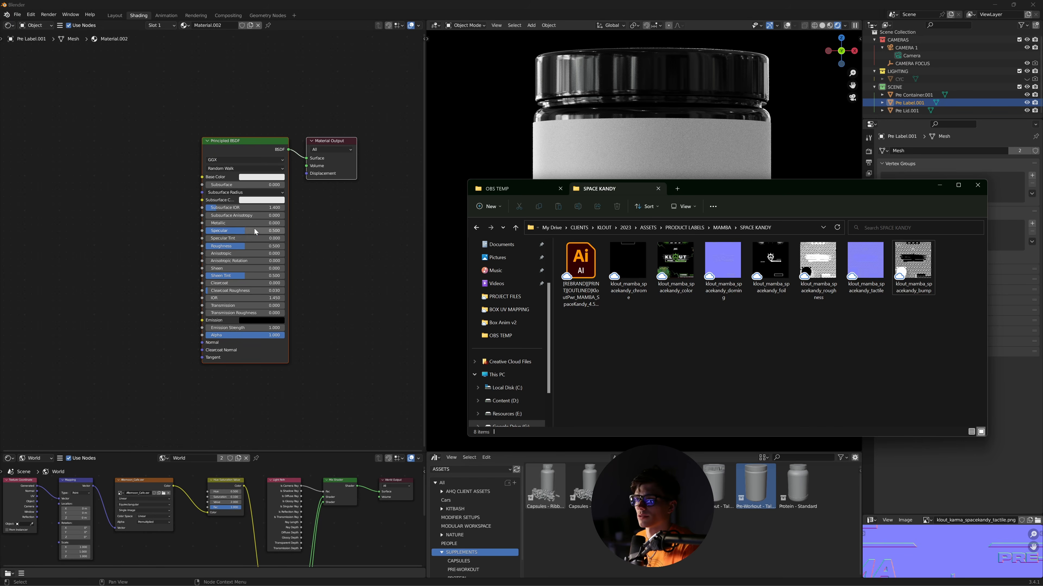
- Add the color, roughness and bump images as texture nodes and arrange them
{"action": "left_click_drag", "start_coordinate": [675, 262], "coordinate": [196, 194]}
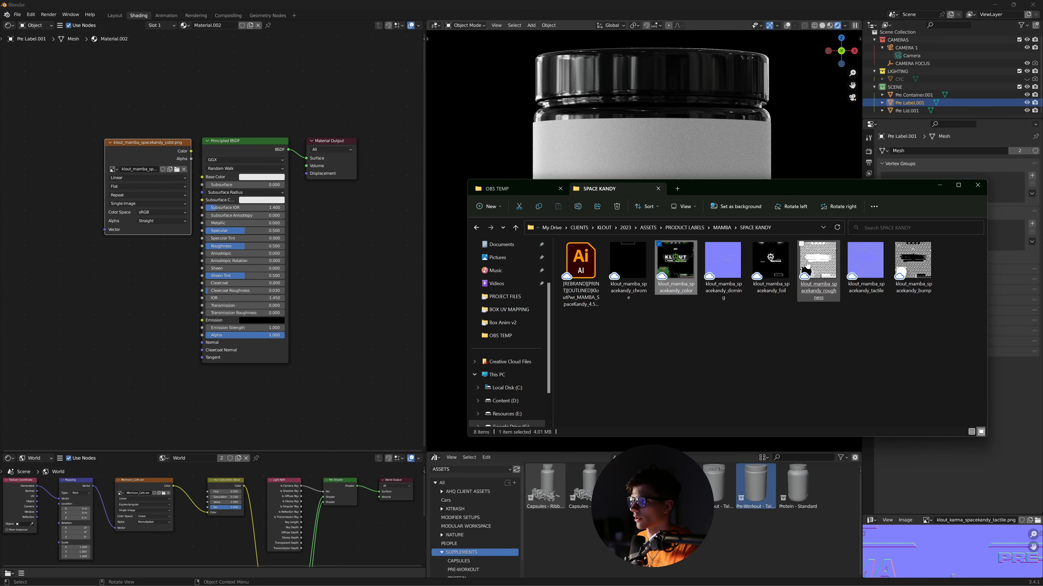
{"action": "left_click_drag", "start_coordinate": [806, 266], "coordinate": [156, 284]}
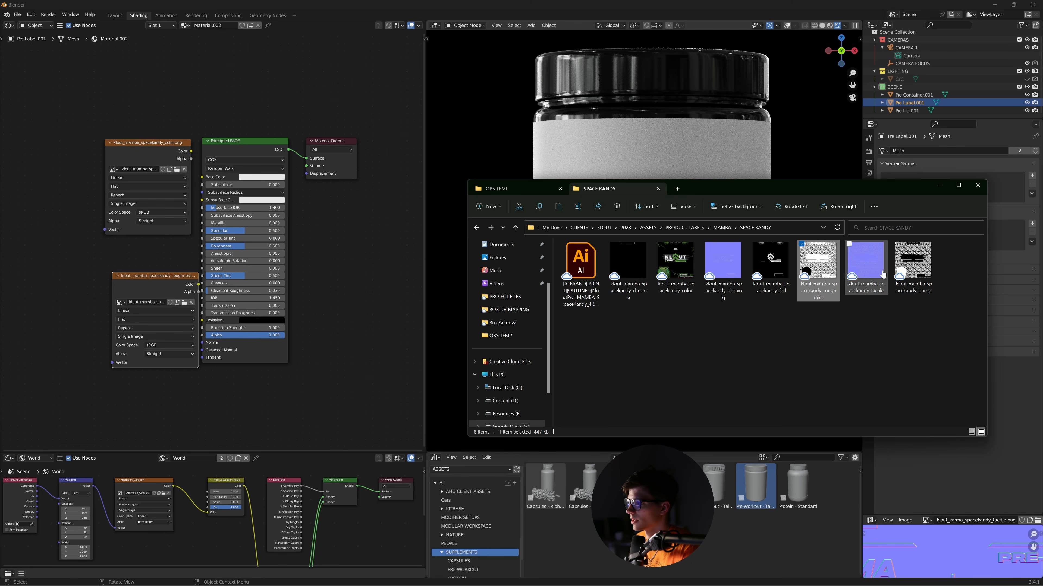
{"action": "left_click_drag", "start_coordinate": [913, 263], "coordinate": [157, 422]}
{"action": "middle_click_drag", "start_coordinate": [242, 395], "coordinate": [253, 347]}
{"action": "left_click_drag", "start_coordinate": [59, 119], "coordinate": [208, 445]}
{"action": "left_click_drag", "start_coordinate": [182, 388], "coordinate": [76, 285]}
{"action": "scroll", "coordinate": [240, 364], "scroll_direction": "down", "scroll_amount": 3}
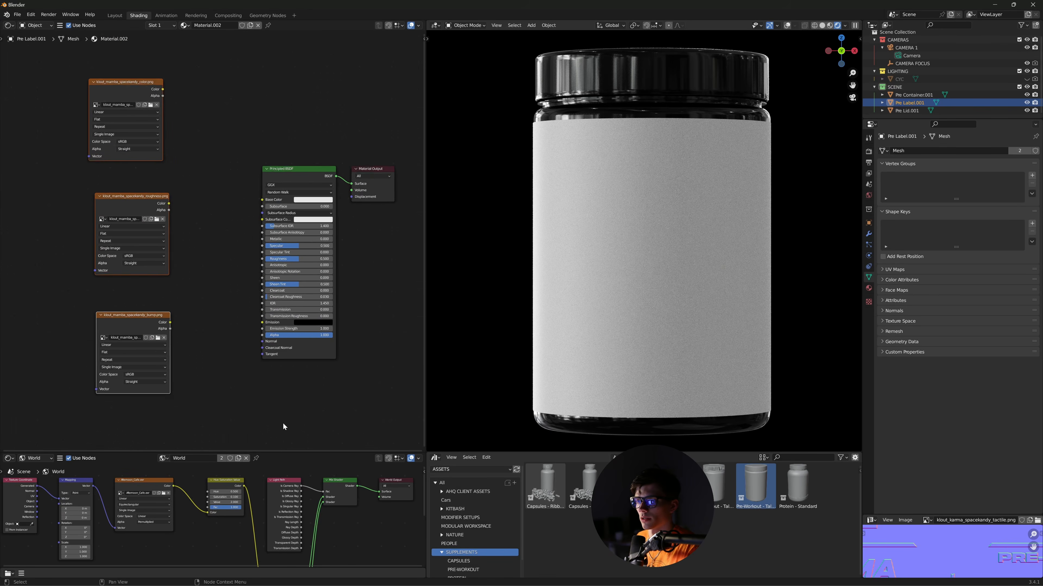
{"action": "left_click_drag", "start_coordinate": [177, 318], "coordinate": [162, 294]}
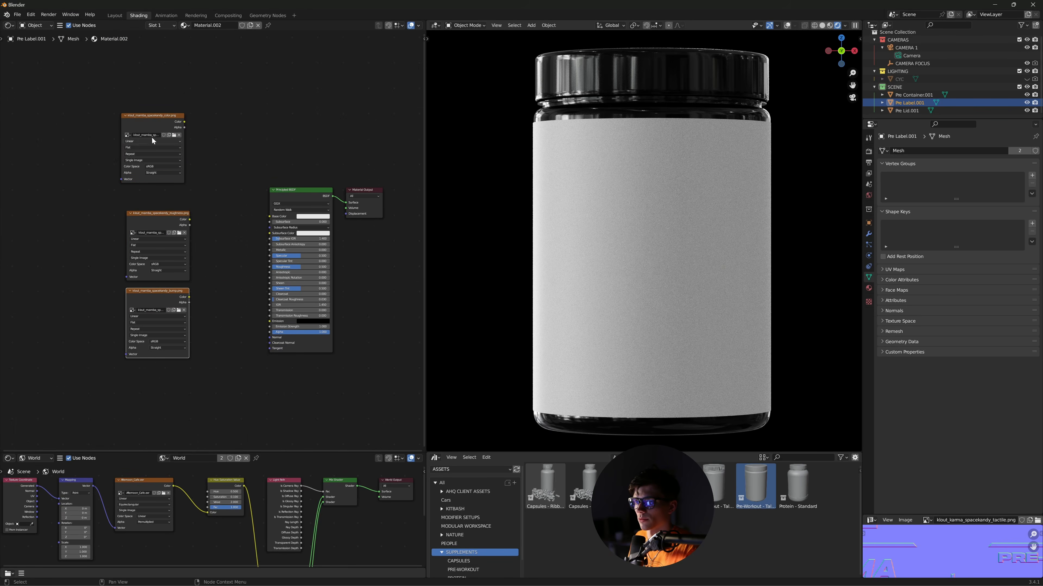
{"action": "left_click_drag", "start_coordinate": [166, 160], "coordinate": [172, 182]}
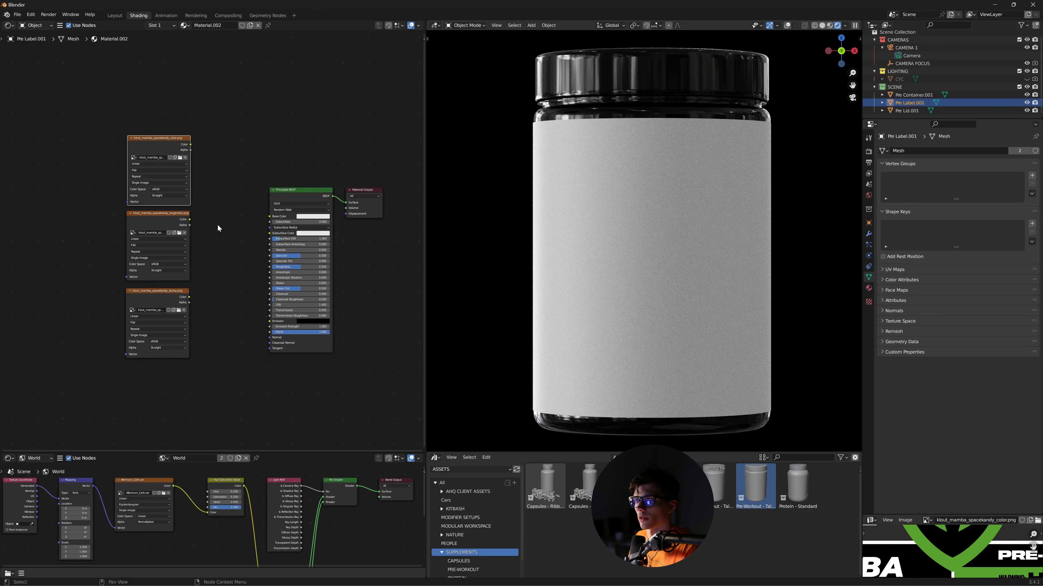
{"action": "middle_click_drag", "start_coordinate": [248, 326], "coordinate": [227, 301]}
{"action": "left_click_drag", "start_coordinate": [99, 92], "coordinate": [129, 306]}
{"action": "left_click", "coordinate": [200, 288]}
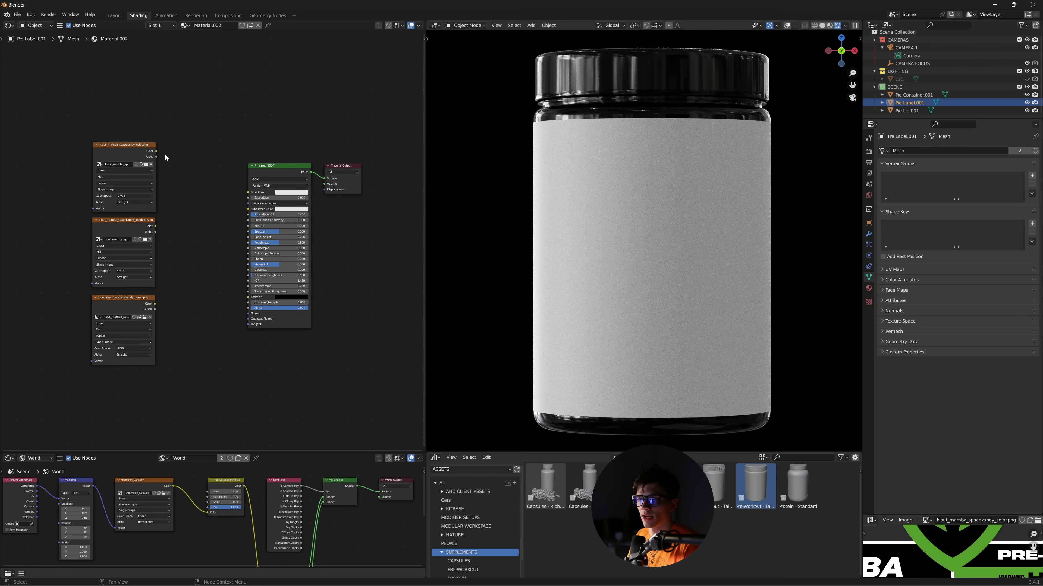
- Connect the color texture to Base Color and rotate the label around Z
{"action": "left_click_drag", "start_coordinate": [156, 151], "coordinate": [194, 160]}
{"action": "left_click_drag", "start_coordinate": [250, 195], "coordinate": [248, 192]}
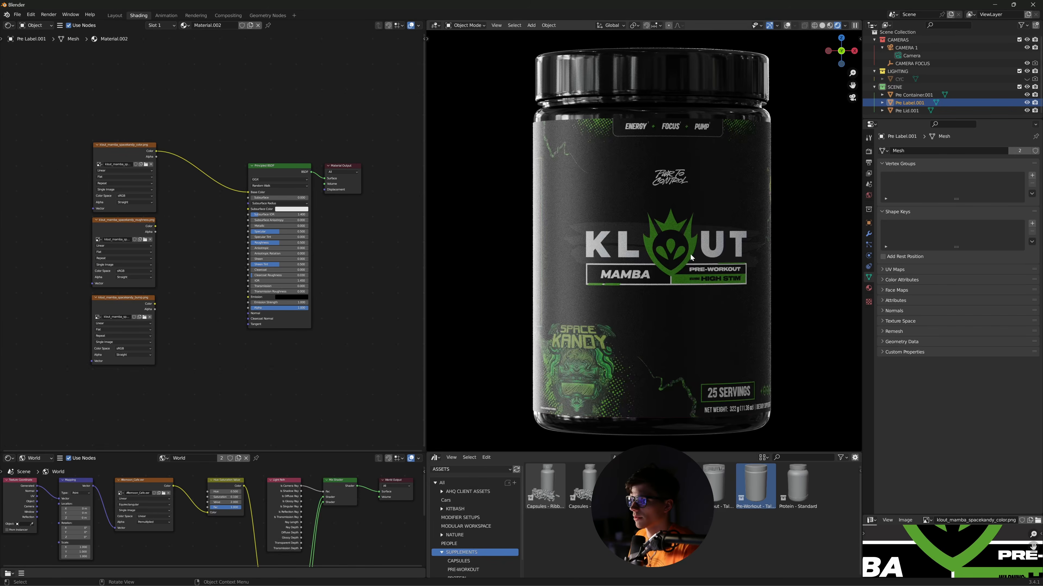
{"action": "key", "text": "r"}
{"action": "key", "text": "z"}
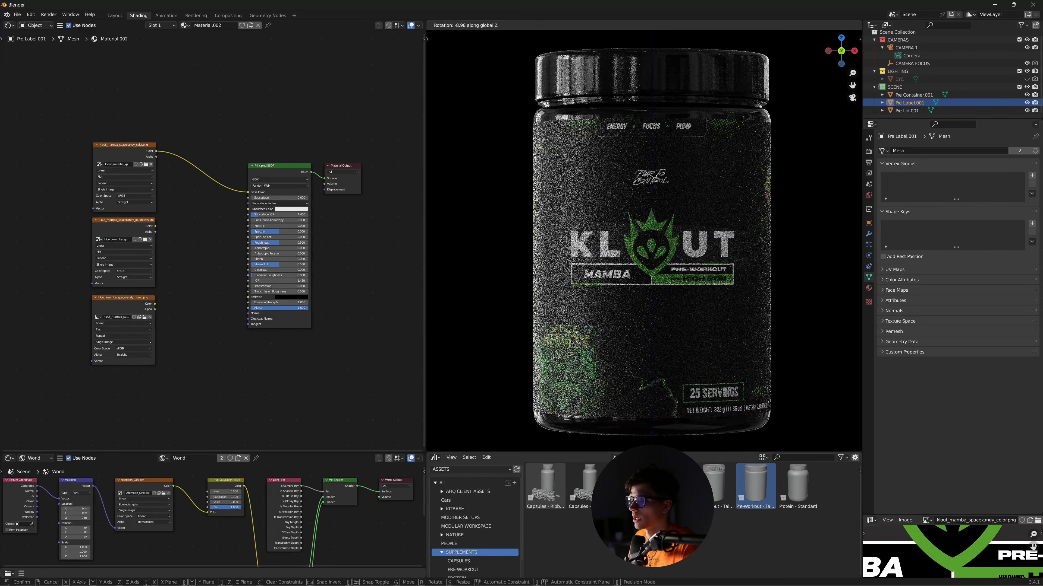
{"action": "left_click", "coordinate": [706, 263]}
{"action": "left_click", "coordinate": [135, 232]}
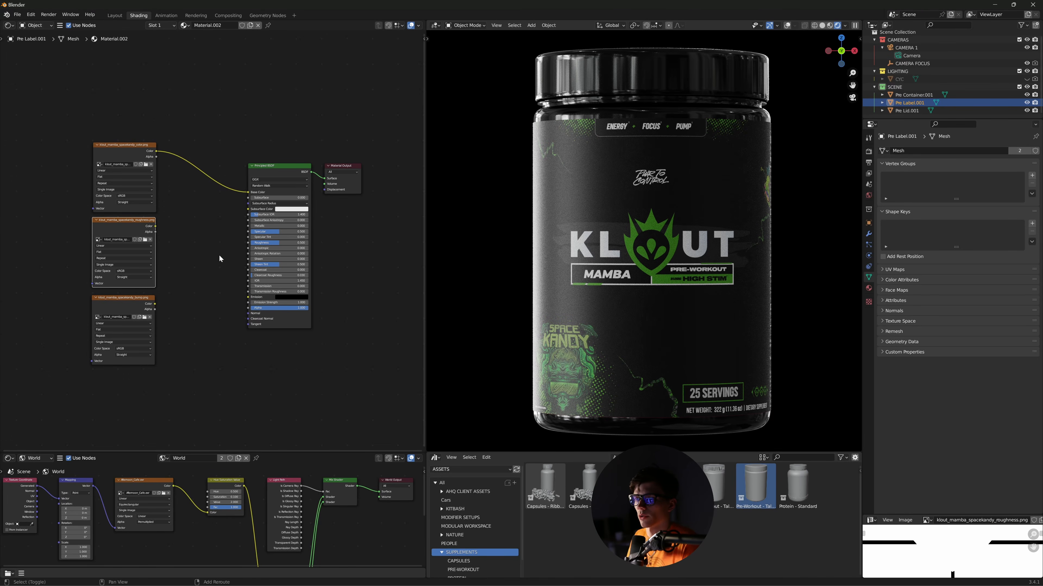
- Add a ColorRamp between the roughness texture and the Principled BSDF's Roughness
{"action": "key", "text": "shift+a"}
{"action": "left_click", "coordinate": [219, 255]}
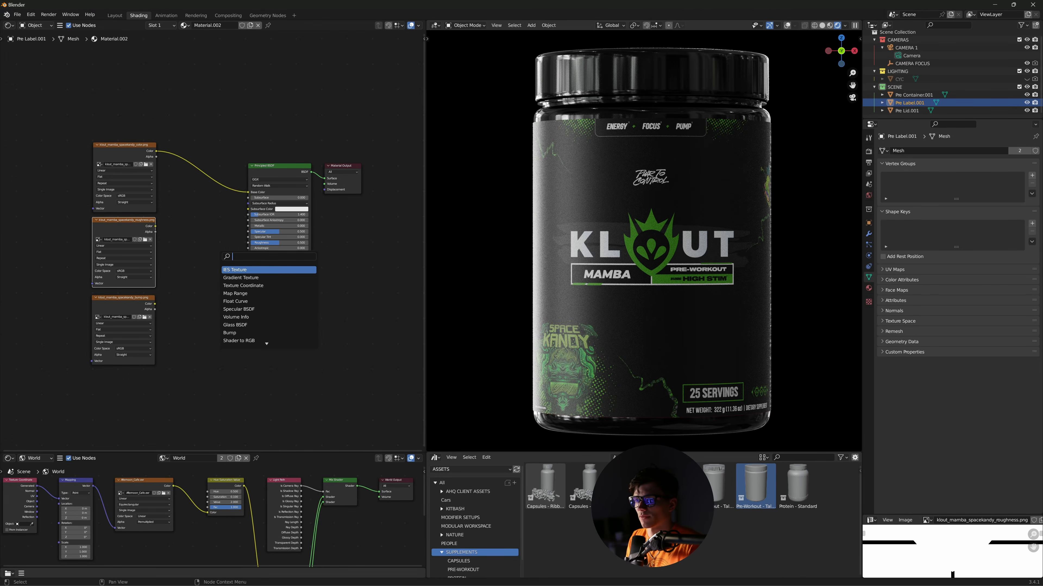
{"action": "type", "text": "color ramp"}
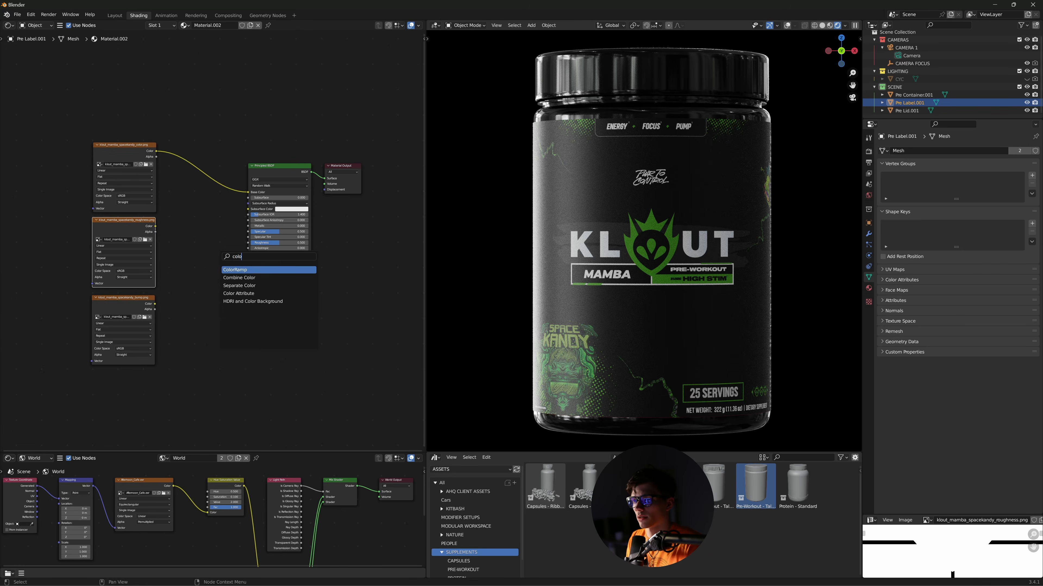
{"action": "key", "text": "Return"}
{"action": "left_click", "coordinate": [164, 228]}
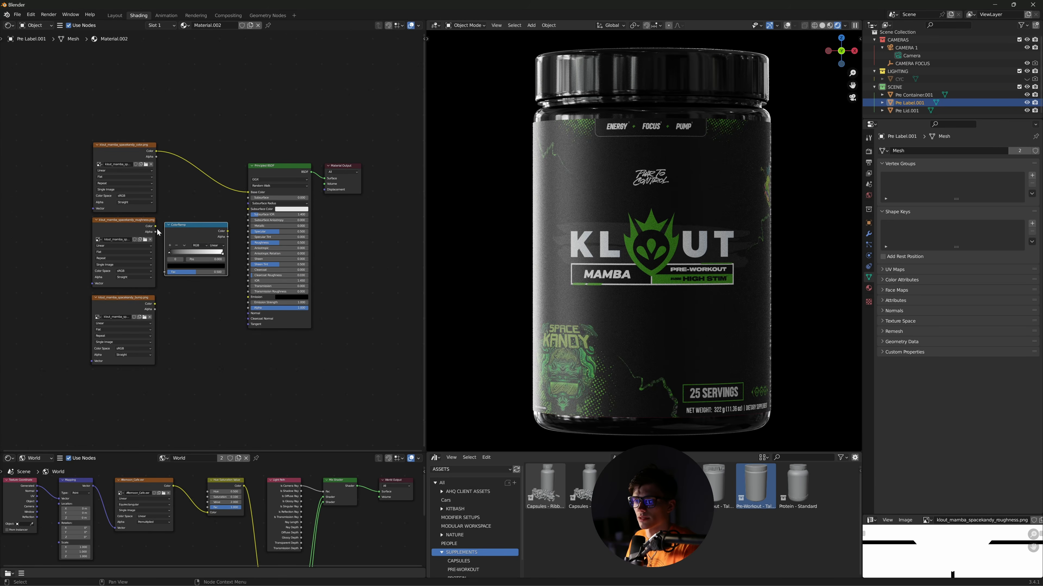
{"action": "mouse_move", "coordinate": [156, 237]}
{"action": "left_mouse_down"}
{"action": "mouse_move", "coordinate": [146, 237]}
{"action": "mouse_move", "coordinate": [167, 236]}
{"action": "left_mouse_up"}
{"action": "key", "text": "ctrl+z"}
{"action": "left_click_drag", "start_coordinate": [166, 270], "coordinate": [166, 272]}
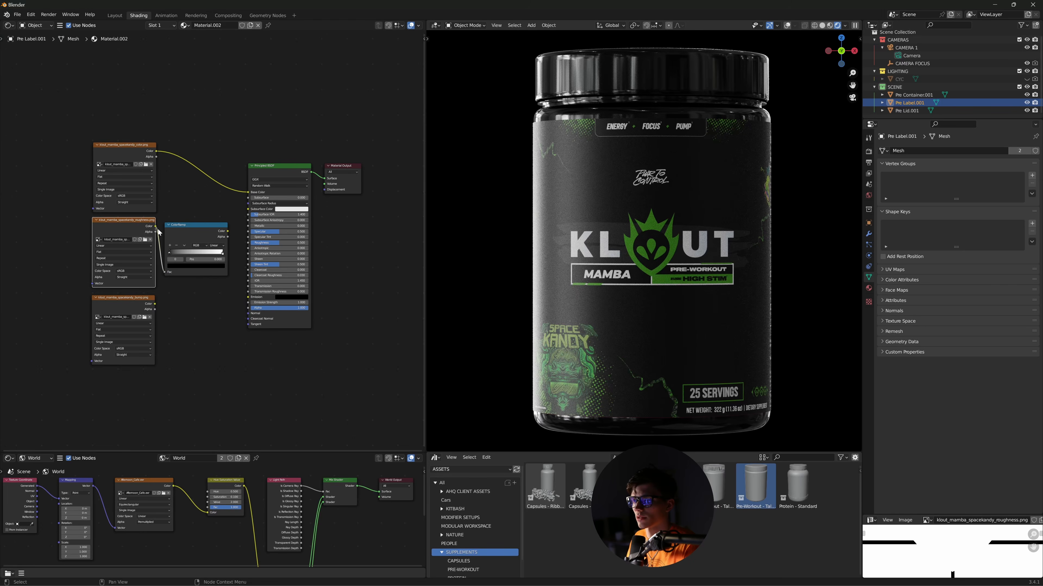
{"action": "left_click_drag", "start_coordinate": [223, 231], "coordinate": [259, 243]}
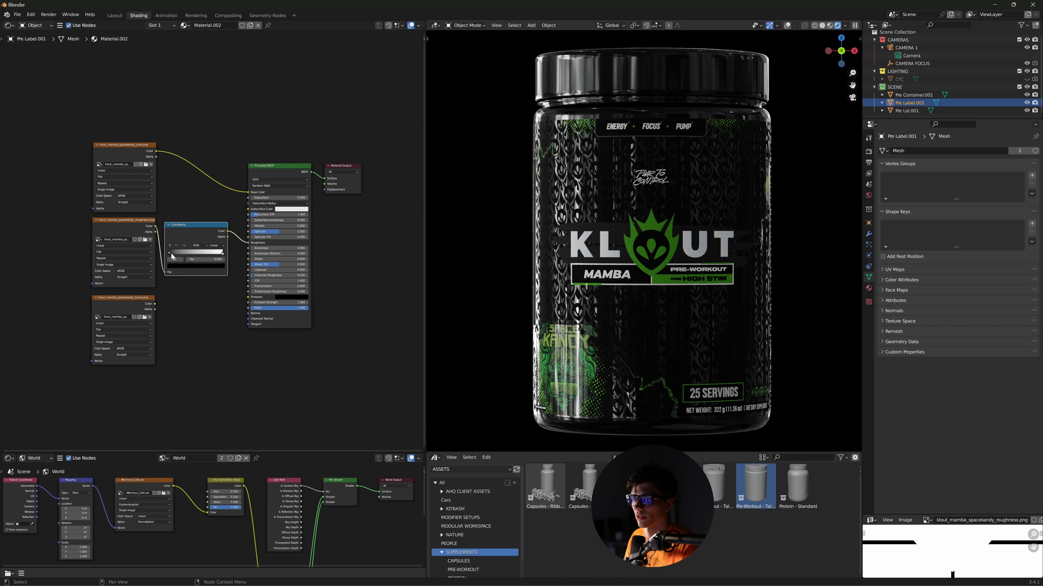
- Adjust the ramp's dark colour stop, ending with it back at black
{"action": "left_click", "coordinate": [204, 266]}
{"action": "mouse_move", "coordinate": [212, 229]}
{"action": "left_mouse_down"}
{"action": "mouse_move", "coordinate": [210, 193]}
{"action": "mouse_move", "coordinate": [211, 231]}
{"action": "left_mouse_up"}
{"action": "left_click", "coordinate": [209, 351]}
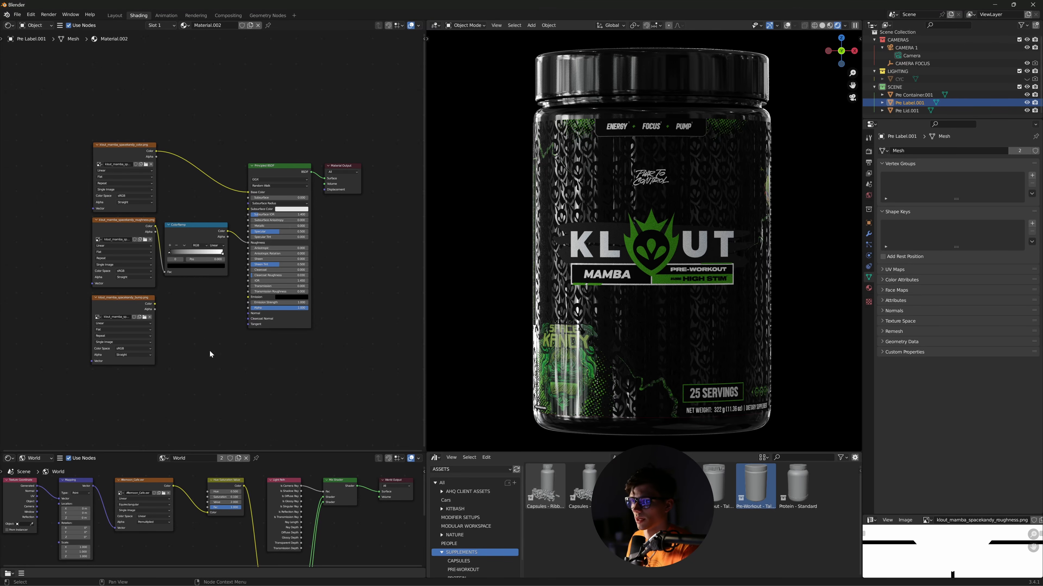
- Add a Bump node and feed the bump image into its Height
{"action": "key", "text": "shift+a"}
{"action": "left_click", "coordinate": [186, 326]}
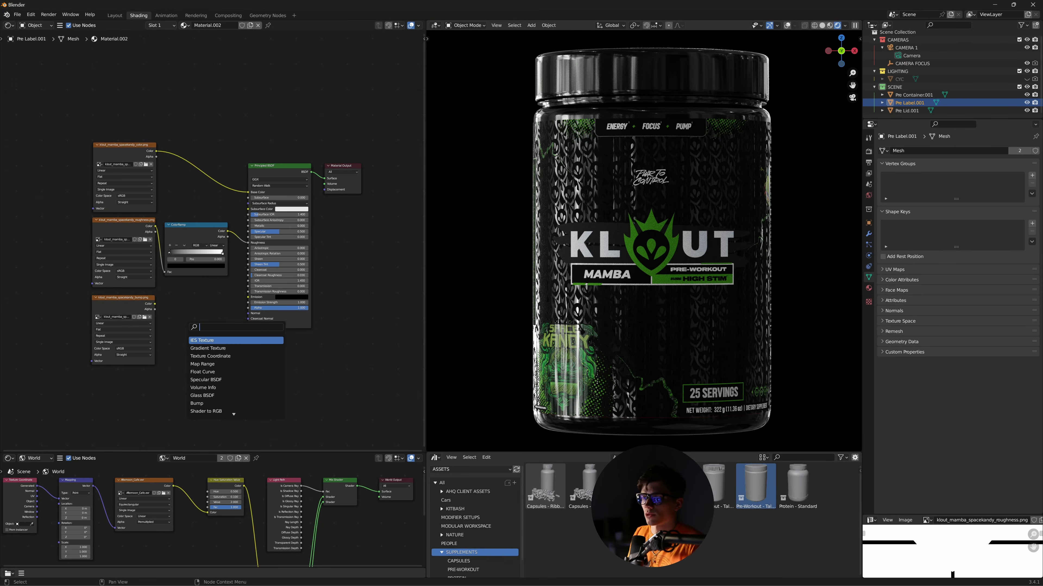
{"action": "type", "text": "bump"}
{"action": "key", "text": "Return"}
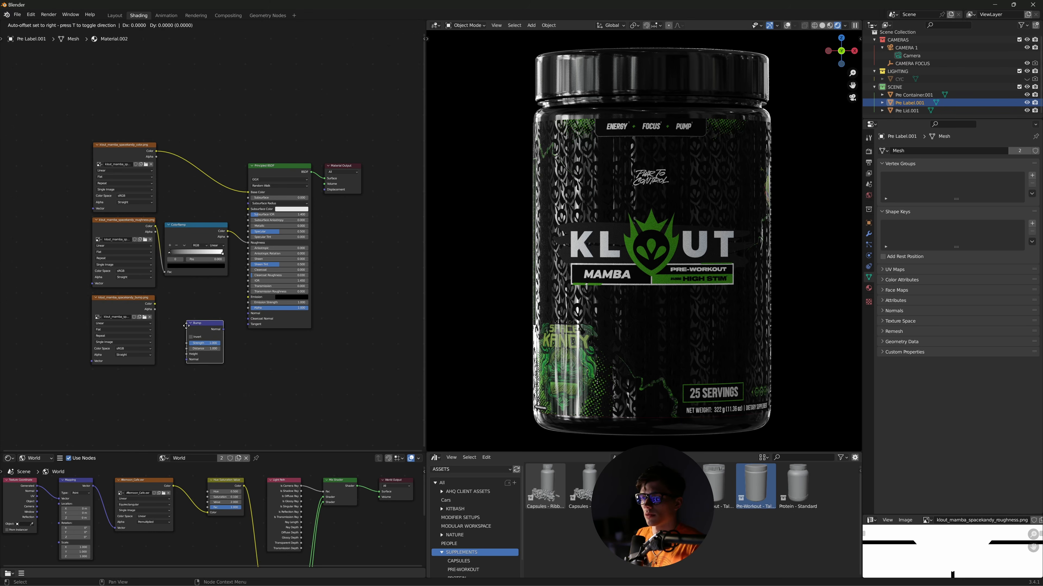
{"action": "left_click", "coordinate": [174, 301]}
{"action": "left_click_drag", "start_coordinate": [155, 303], "coordinate": [248, 313]}
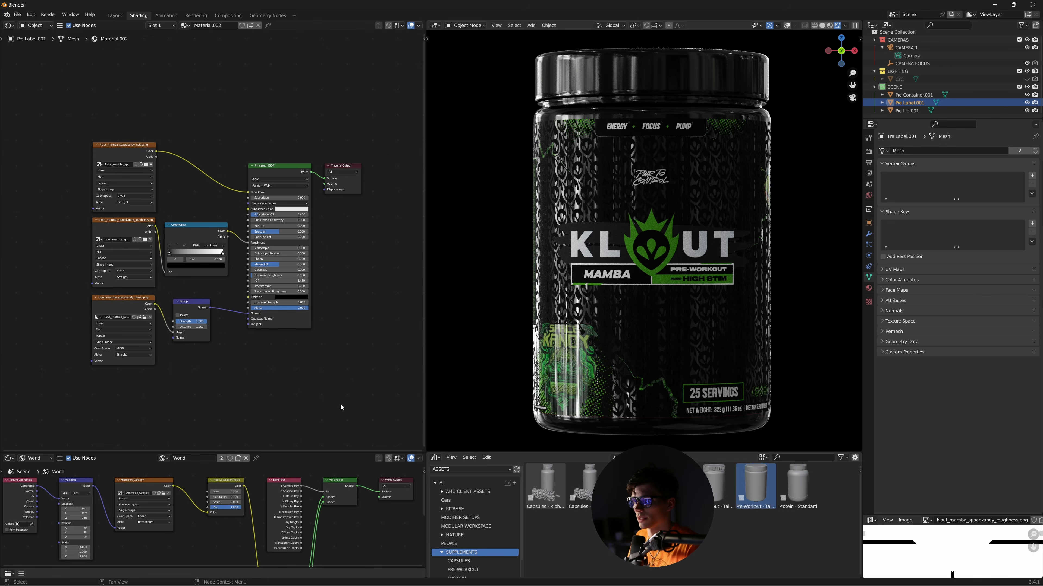
- Set the Bump node's strength to 0.35
{"action": "scroll", "coordinate": [279, 360], "scroll_direction": "up", "scroll_amount": 2}
{"action": "scroll", "coordinate": [278, 360], "scroll_direction": "up", "scroll_amount": 2}
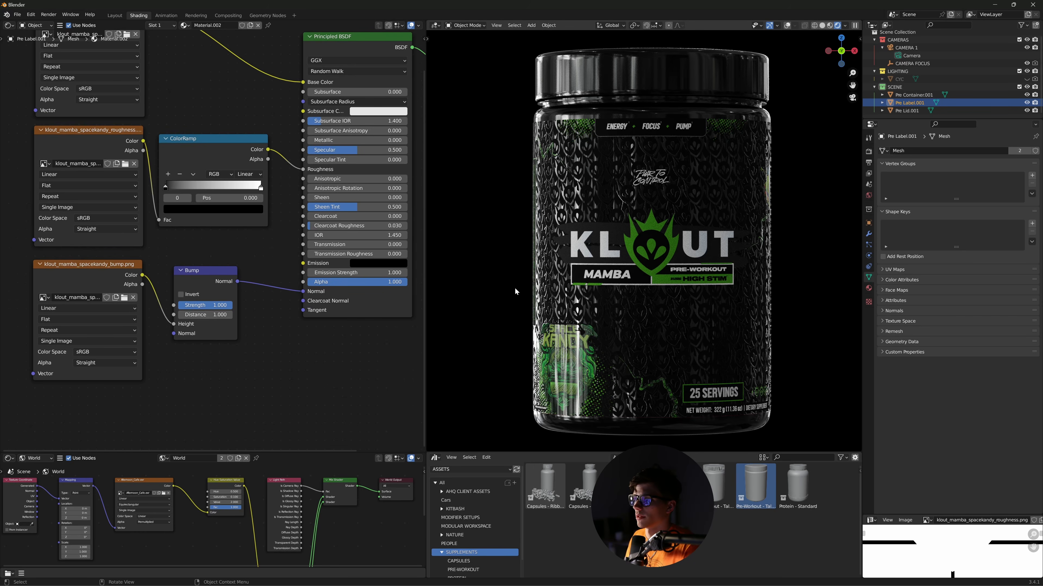
{"action": "left_click_drag", "start_coordinate": [226, 307], "coordinate": [199, 306]}
{"action": "left_click", "coordinate": [199, 305]}
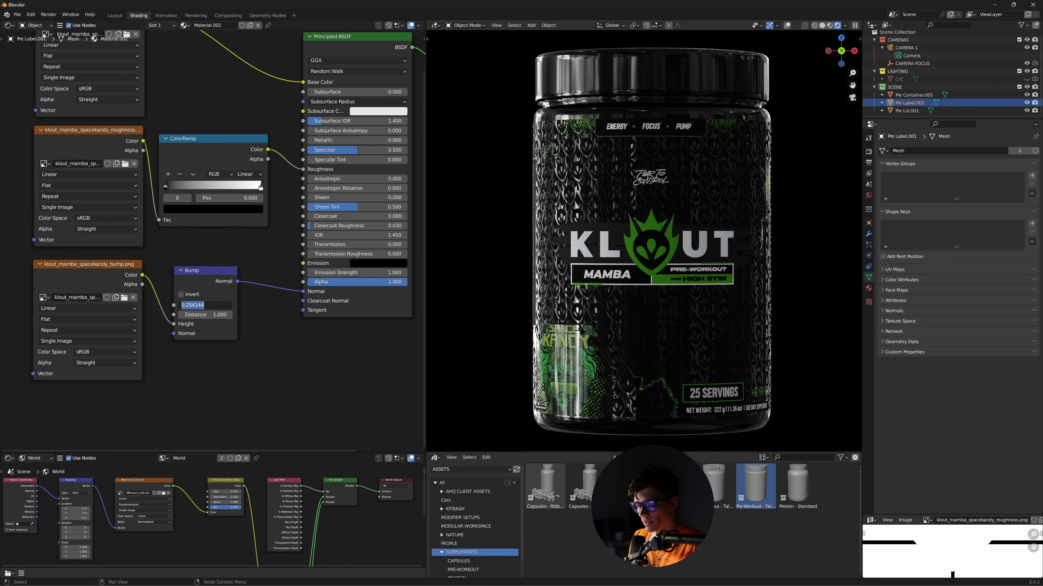
{"action": "type", "text": "0.35"}
{"action": "key", "text": "Return"}
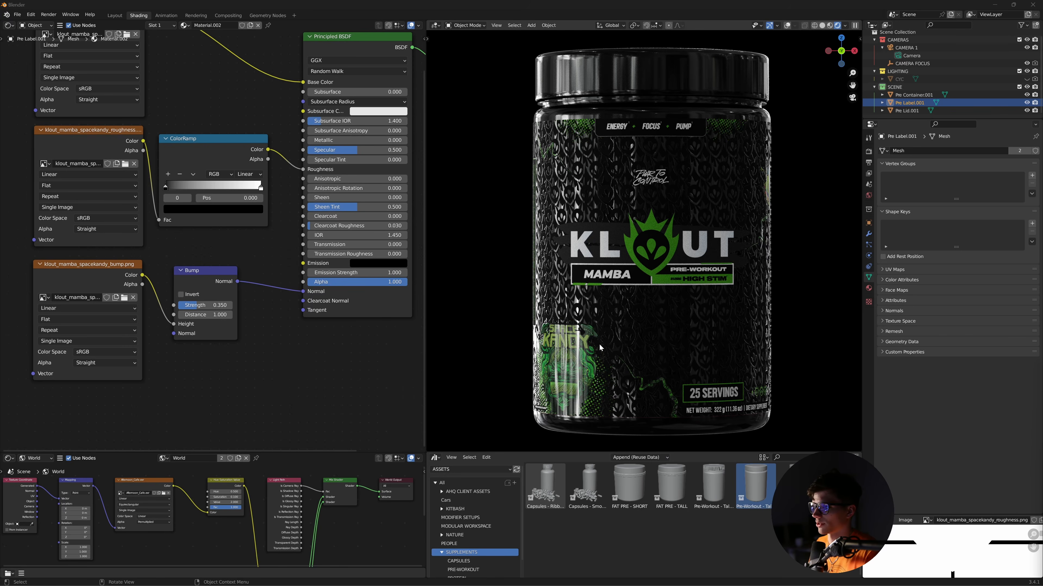
{"action": "scroll", "coordinate": [328, 372], "scroll_direction": "down", "scroll_amount": 3}
{"action": "middle_click_drag", "start_coordinate": [275, 386], "coordinate": [287, 427]}
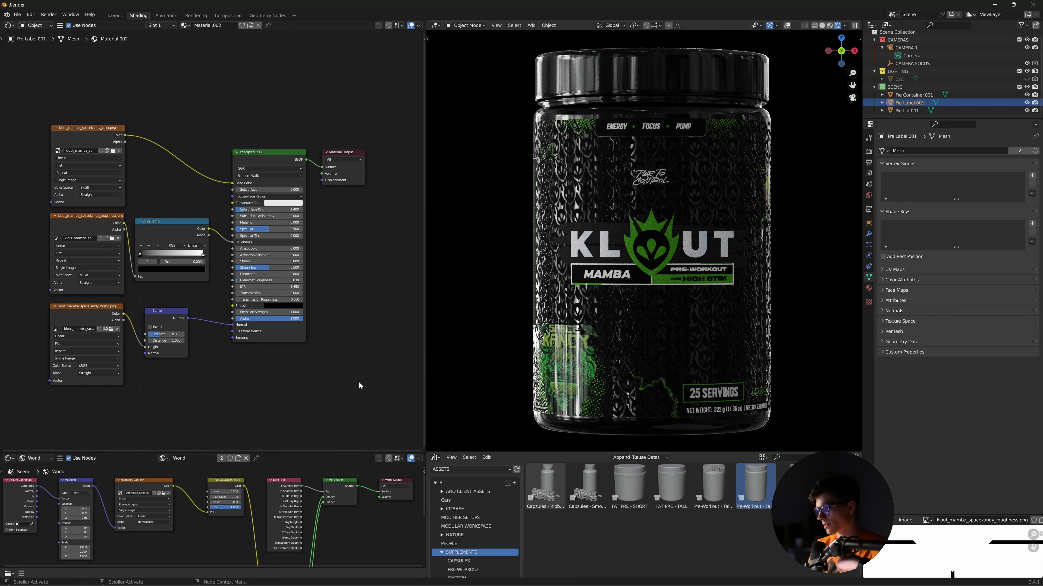
- Add a second Principled BSDF below the label's existing nodes
{"action": "scroll", "coordinate": [345, 362], "scroll_direction": "down", "scroll_amount": 2}
{"action": "middle_click_drag", "start_coordinate": [335, 344], "coordinate": [336, 249]}
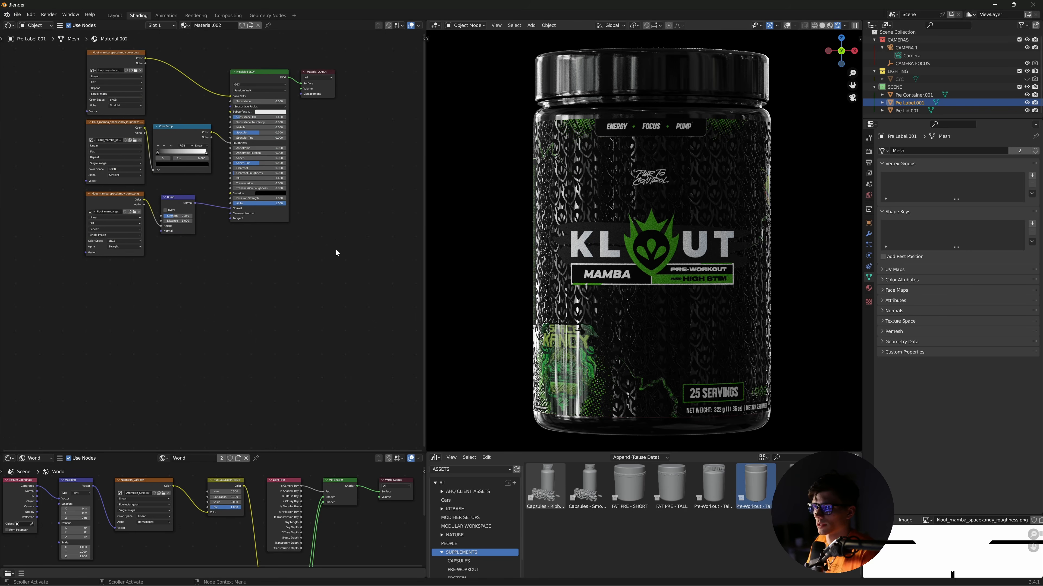
{"action": "middle_click_drag", "start_coordinate": [252, 294], "coordinate": [247, 315]}
{"action": "key", "text": "shift+a"}
{"action": "left_click", "coordinate": [248, 317]}
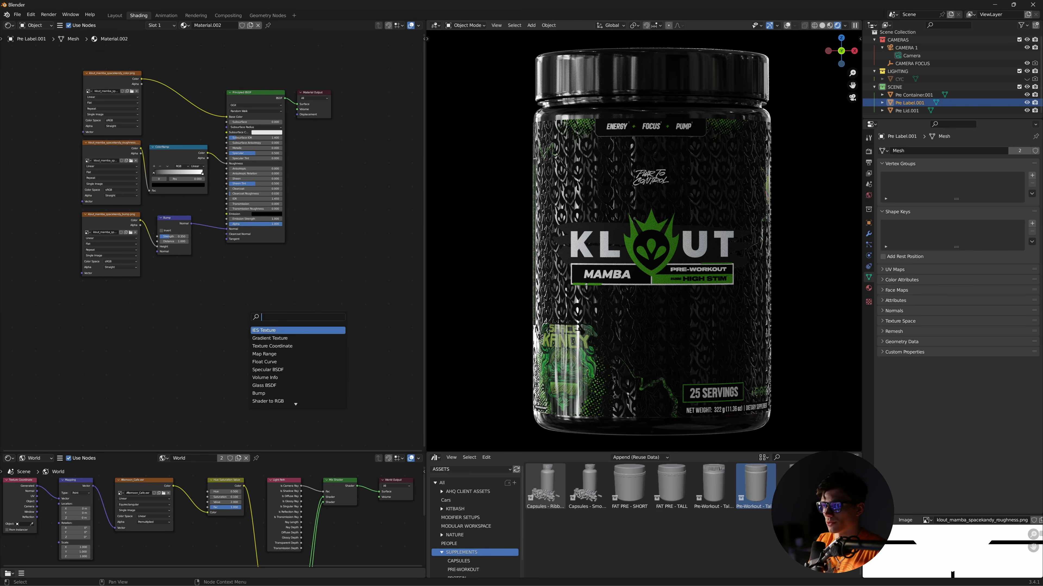
{"action": "type", "text": "pri"}
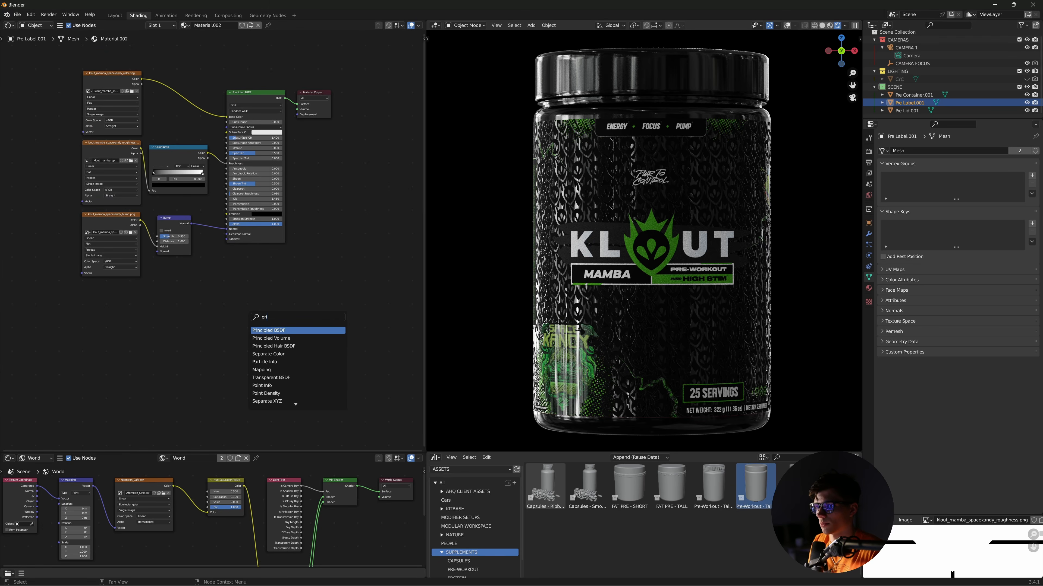
{"action": "left_click", "coordinate": [269, 361]}
{"action": "left_click", "coordinate": [234, 258]}
- Add a Mix Shader and line it up with Material Output and the new shader
{"action": "key", "text": "shift+a"}
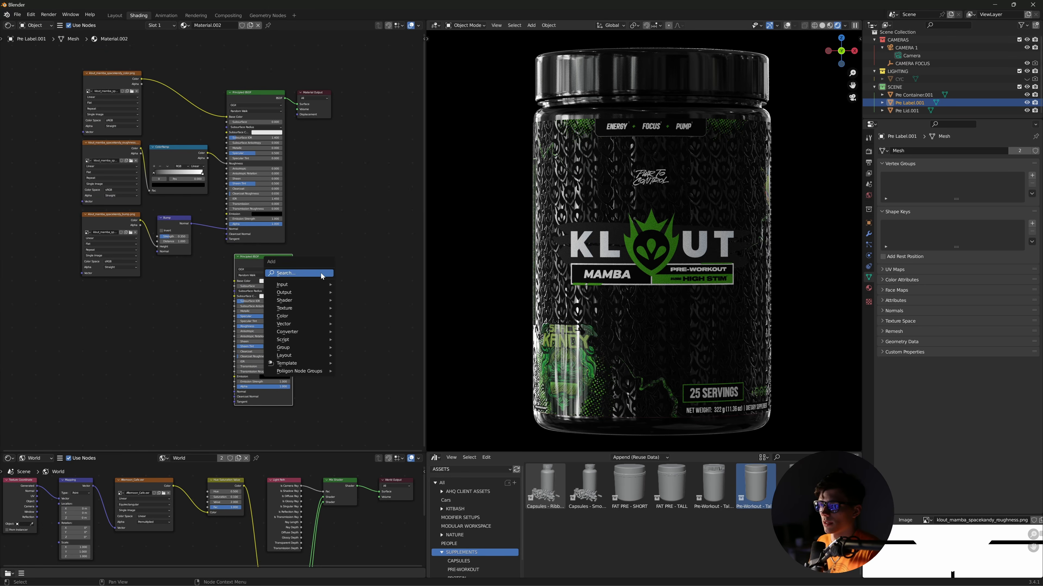
{"action": "left_click", "coordinate": [321, 274]}
{"action": "type", "text": "mix"}
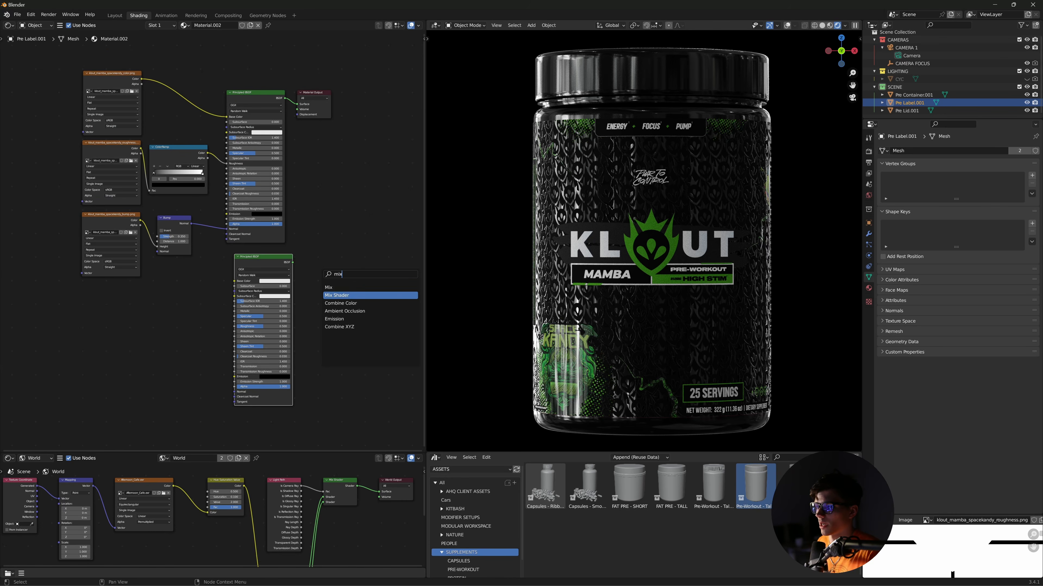
{"action": "left_click", "coordinate": [337, 295]}
{"action": "left_click", "coordinate": [326, 259]}
{"action": "scroll", "coordinate": [269, 190], "scroll_direction": "down", "scroll_amount": 1}
{"action": "middle_click_drag", "start_coordinate": [352, 198], "coordinate": [342, 244]}
{"action": "left_click_drag", "start_coordinate": [259, 138], "coordinate": [377, 260]}
{"action": "middle_click_drag", "start_coordinate": [331, 341], "coordinate": [303, 270]}
{"action": "left_click", "coordinate": [300, 245]}
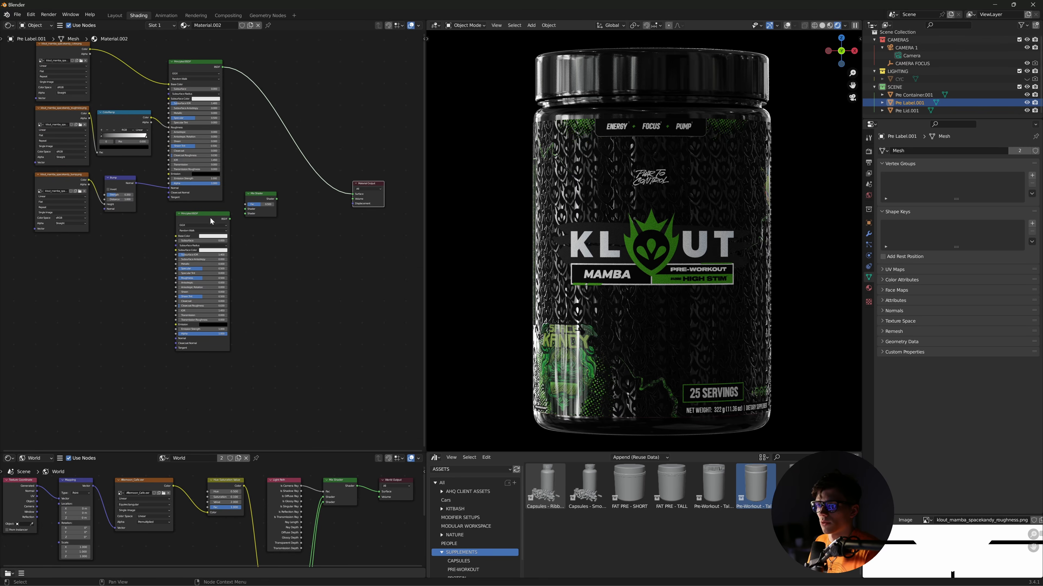
{"action": "left_click_drag", "start_coordinate": [210, 217], "coordinate": [207, 220]}
{"action": "middle_click_drag", "start_coordinate": [321, 237], "coordinate": [327, 257]}
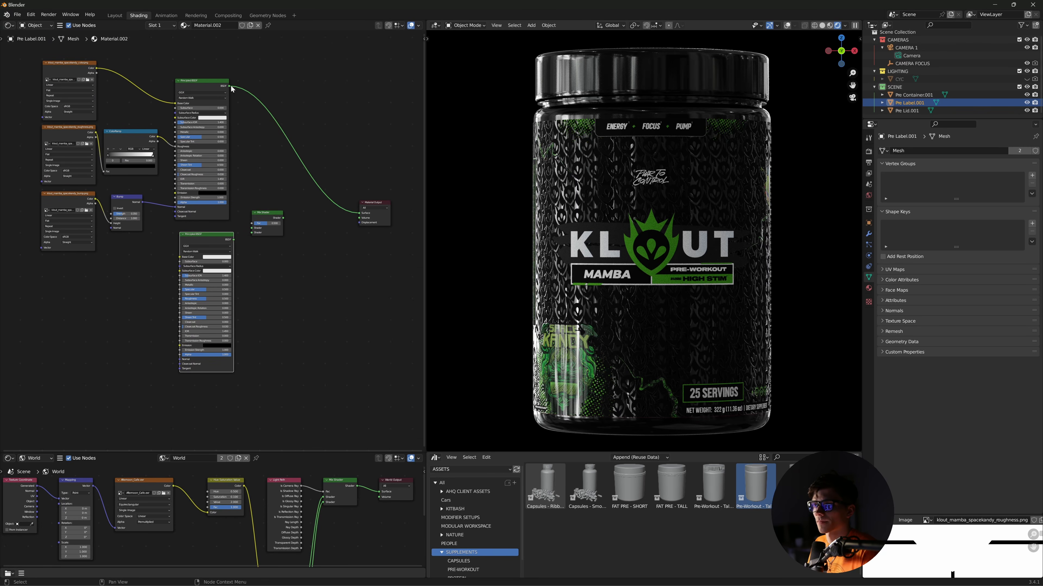
- Feed both Principled BSDFs into the Mix Shader and its result into Material Output
{"action": "left_click_drag", "start_coordinate": [229, 86], "coordinate": [259, 193]}
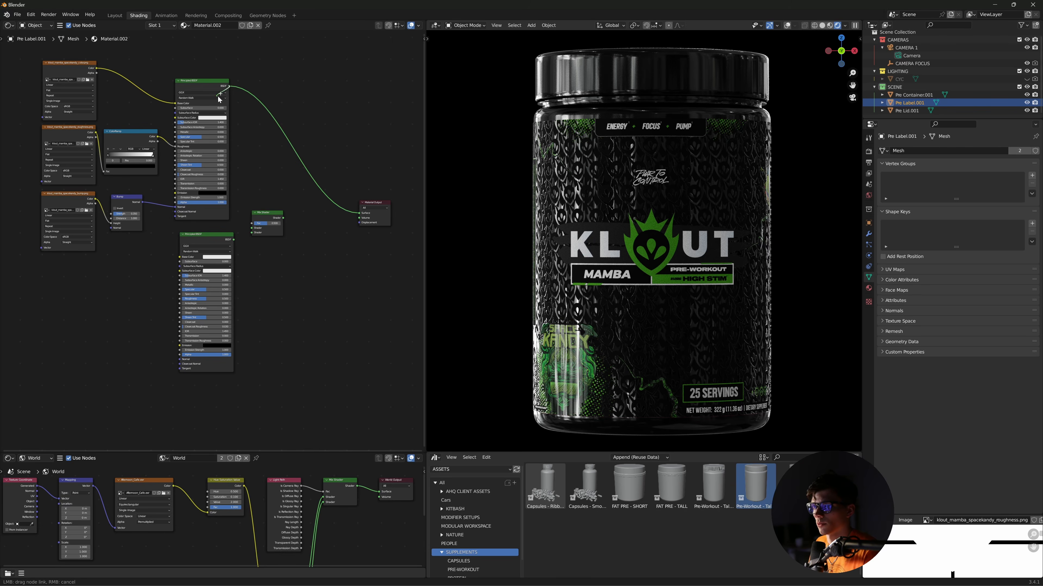
{"action": "left_click_drag", "start_coordinate": [221, 88], "coordinate": [217, 246]}
{"action": "left_click", "coordinate": [241, 243]}
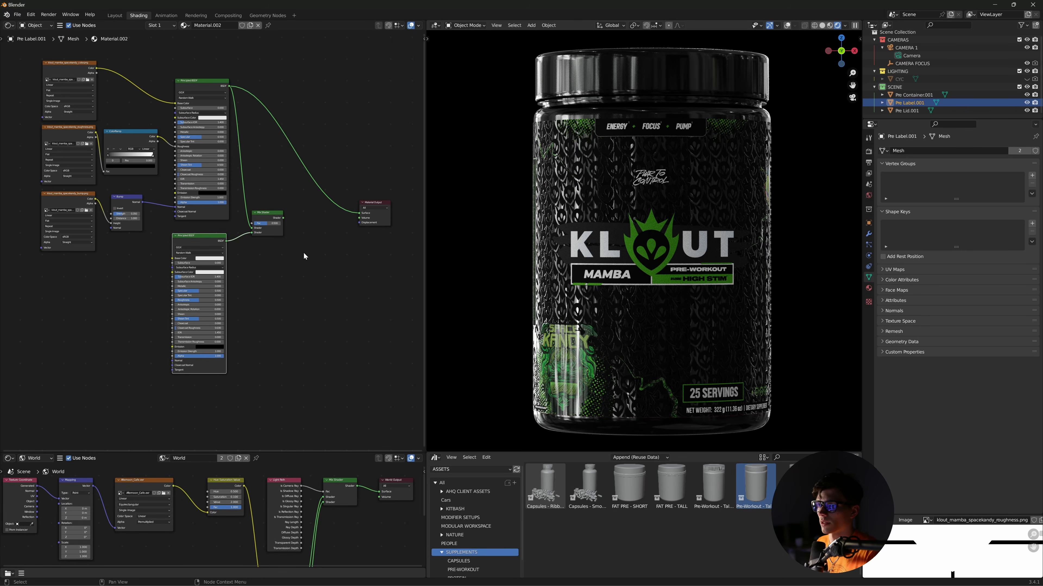
{"action": "left_click", "coordinate": [266, 218], "text": "ctrl+shift"}
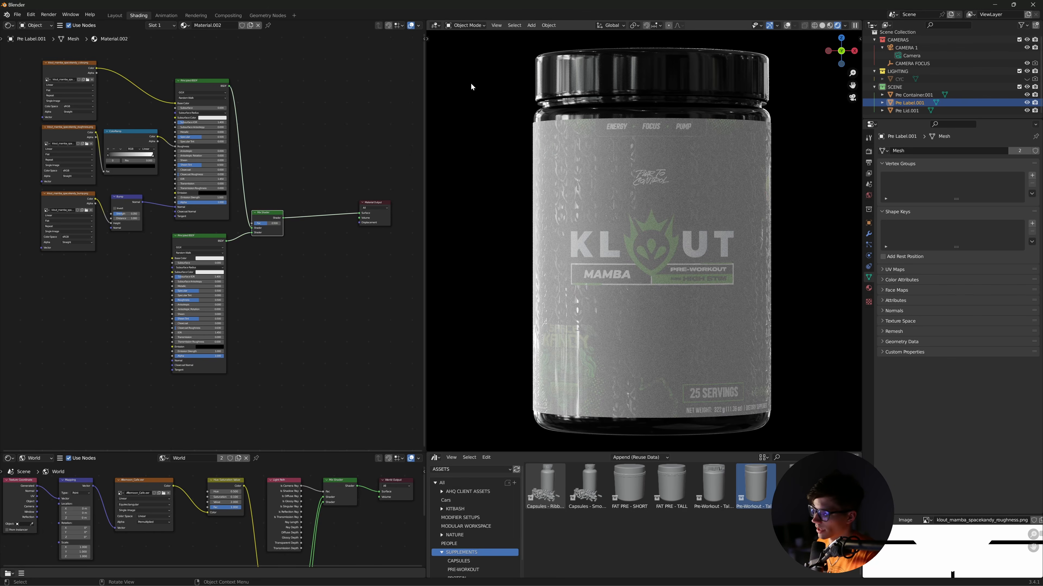
- Raise the Mix Shader's Fac so only the second shader shows on the label
{"action": "mouse_move", "coordinate": [265, 213]}
{"action": "left_mouse_down"}
{"action": "mouse_move", "coordinate": [283, 223]}
{"action": "mouse_move", "coordinate": [260, 223]}
{"action": "left_mouse_up"}
{"action": "right_click", "coordinate": [260, 223]}
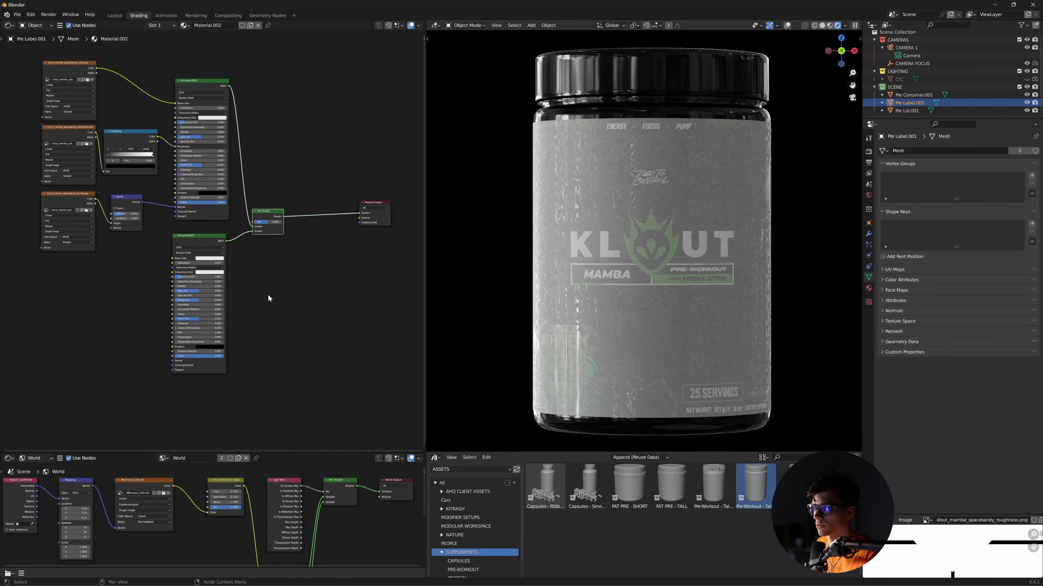
{"action": "scroll", "coordinate": [291, 317], "scroll_direction": "up", "scroll_amount": 6}
{"action": "middle_click_drag", "start_coordinate": [291, 315], "coordinate": [308, 299]}
{"action": "left_click_drag", "start_coordinate": [324, 190], "coordinate": [347, 190]}
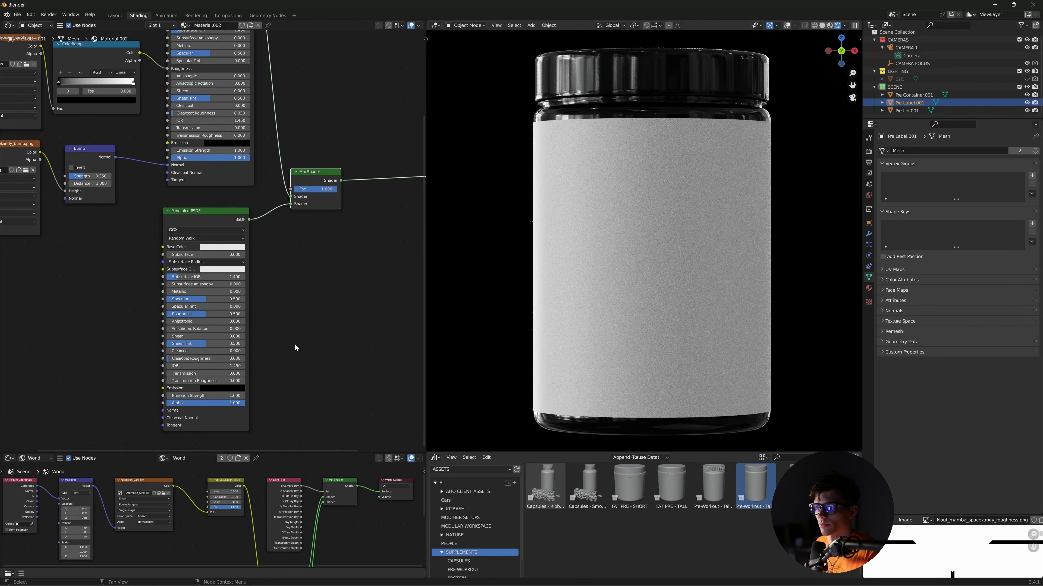
- Make the second shader fully metallic with roughness 0.059
{"action": "left_click_drag", "start_coordinate": [209, 225], "coordinate": [209, 220]}
{"action": "middle_click_drag", "start_coordinate": [312, 325], "coordinate": [322, 318]}
{"action": "left_click_drag", "start_coordinate": [187, 283], "coordinate": [287, 287]}
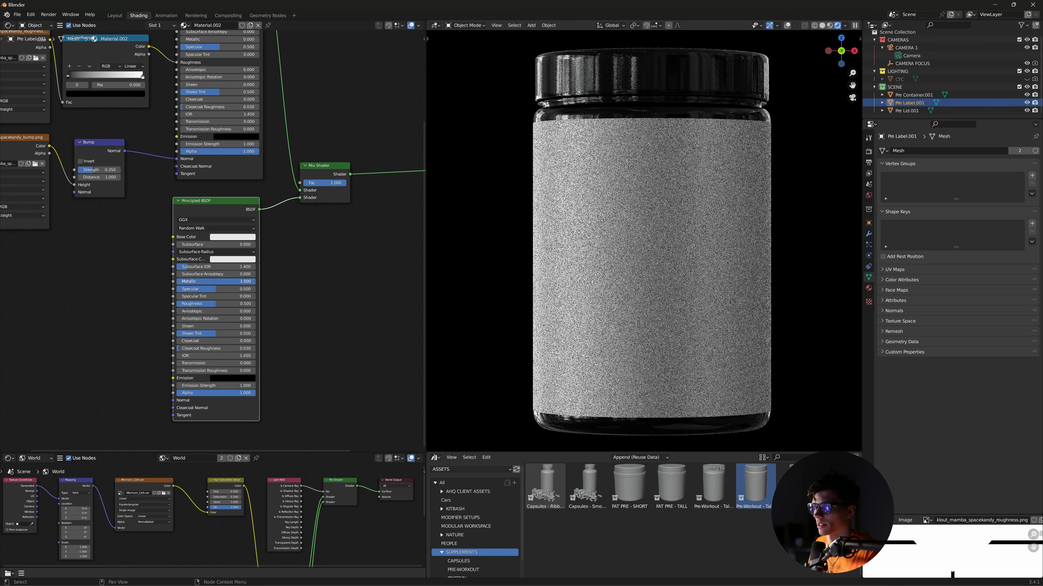
{"action": "left_click_drag", "start_coordinate": [206, 304], "coordinate": [181, 303]}
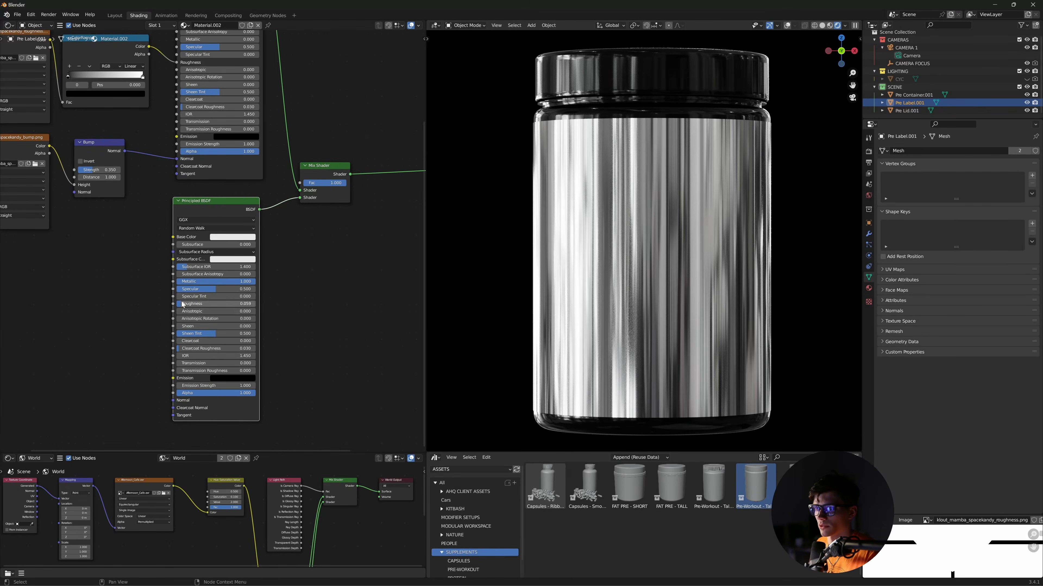
- Tune the metal's grey base colour, trying yellow but reverting to grey
{"action": "left_click", "coordinate": [231, 237]}
{"action": "left_click_drag", "start_coordinate": [269, 142], "coordinate": [270, 155]}
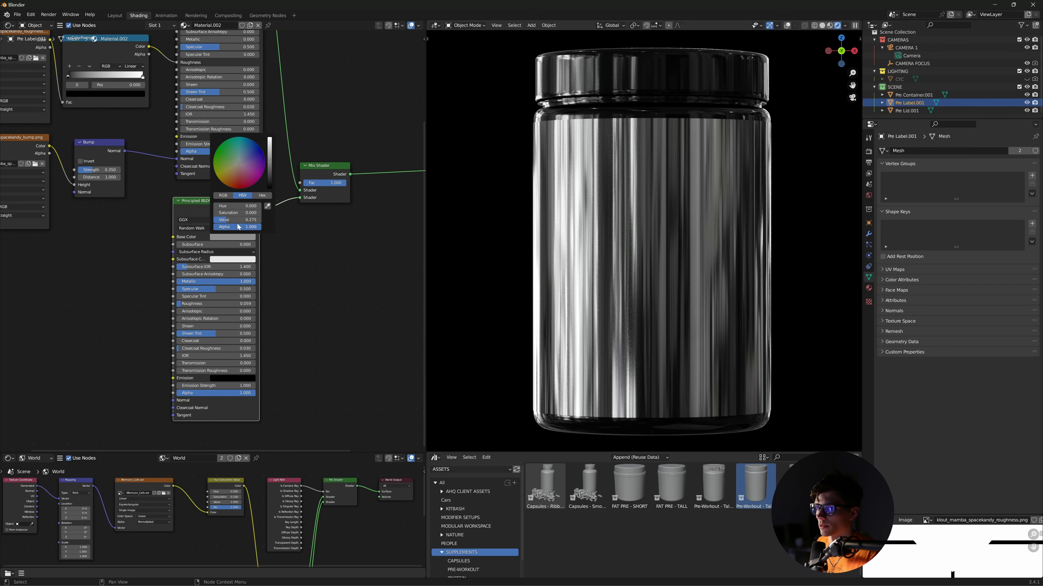
{"action": "mouse_move", "coordinate": [238, 221]}
{"action": "left_mouse_down"}
{"action": "mouse_move", "coordinate": [272, 220]}
{"action": "mouse_move", "coordinate": [227, 221]}
{"action": "mouse_move", "coordinate": [243, 220]}
{"action": "left_mouse_up"}
{"action": "left_click", "coordinate": [293, 225]}
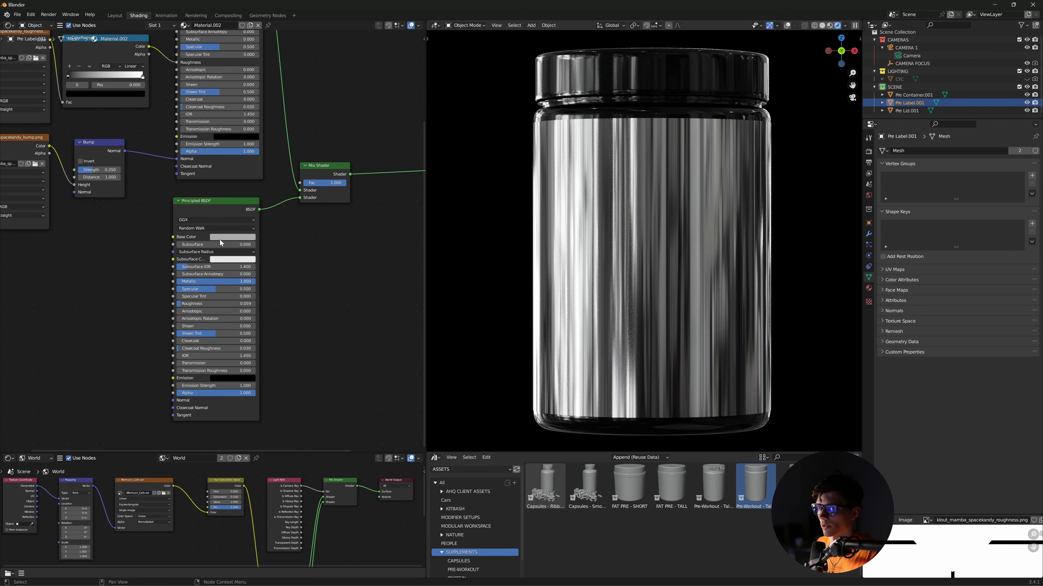
{"action": "left_click", "coordinate": [222, 237]}
{"action": "left_click_drag", "start_coordinate": [242, 166], "coordinate": [220, 171]}
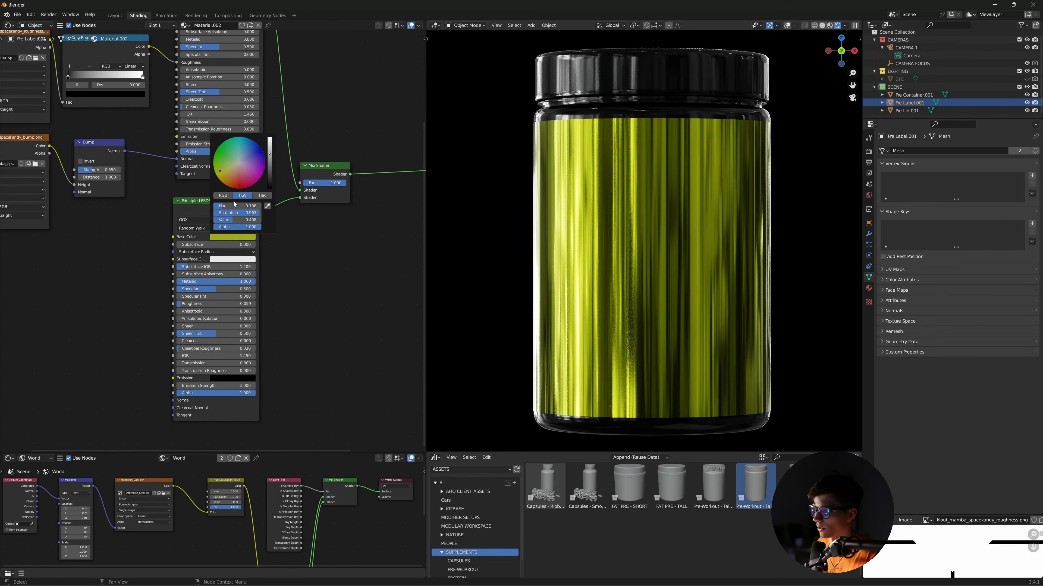
{"action": "key", "text": "Escape"}
{"action": "key", "text": "Home"}
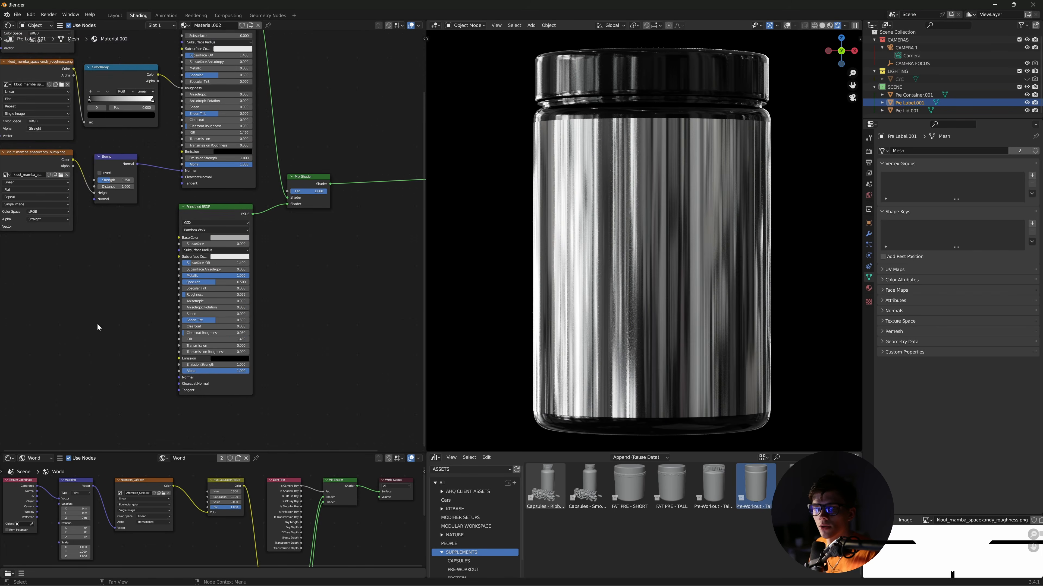
- Add klout_mamba_spacekandy_chrome.png as a texture node and connect it to the Mix Shader's Fac
{"action": "left_click", "coordinate": [449, 577]}
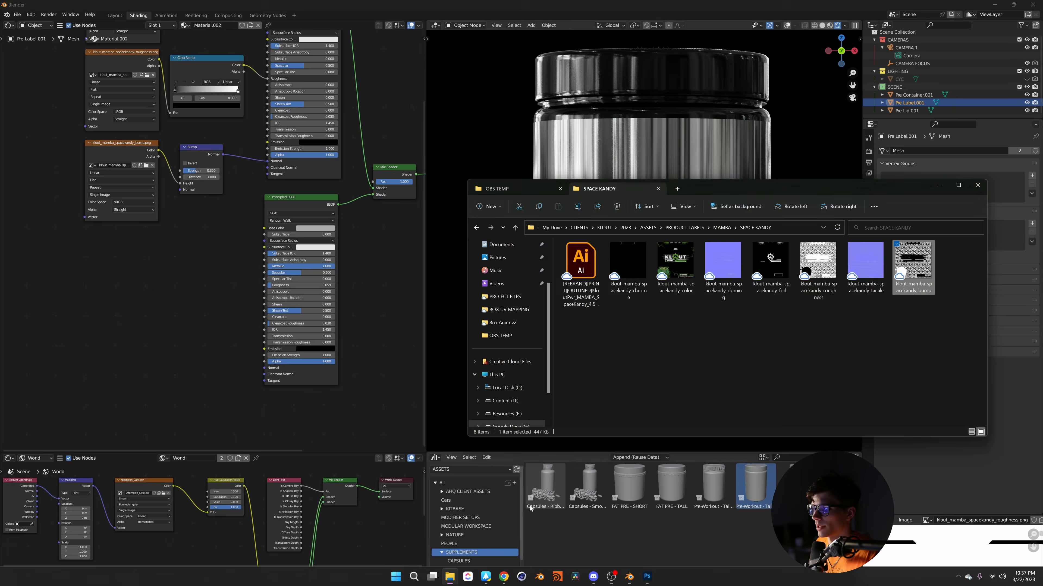
{"action": "left_click", "coordinate": [623, 267]}
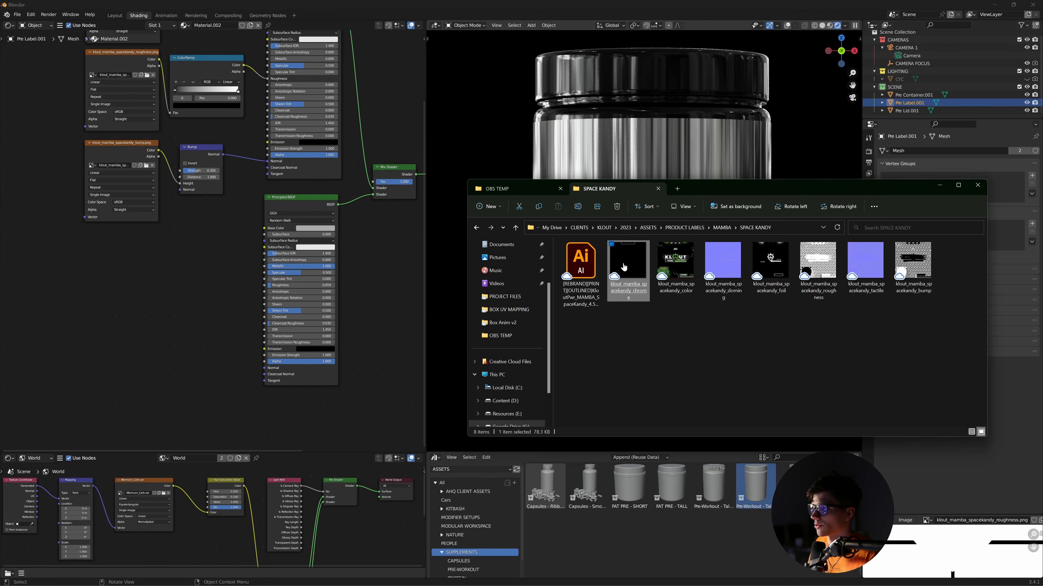
{"action": "left_click_drag", "start_coordinate": [623, 266], "coordinate": [160, 301]}
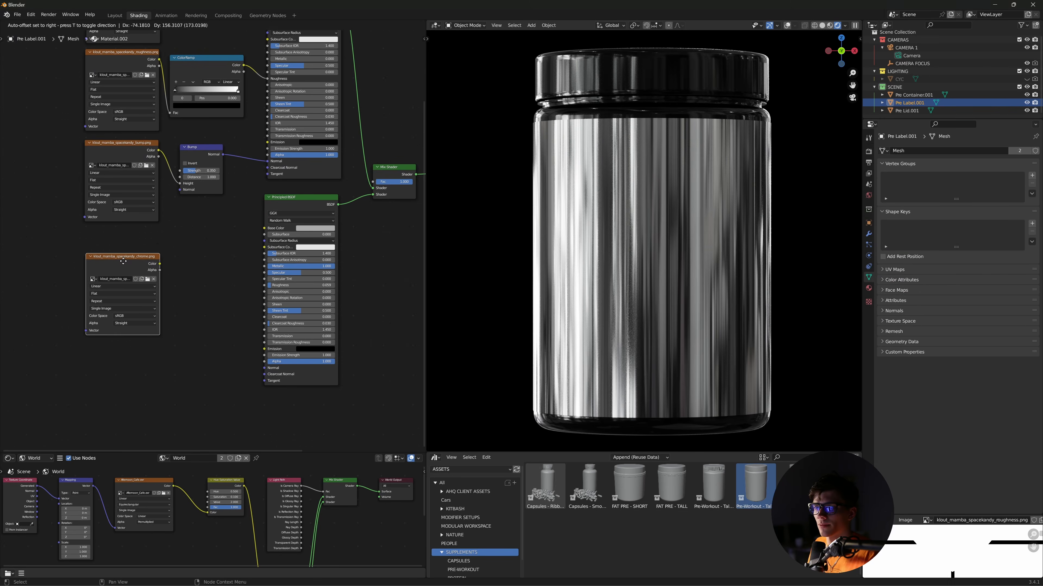
{"action": "left_click", "coordinate": [126, 245]}
{"action": "middle_click_drag", "start_coordinate": [125, 245], "coordinate": [121, 316]}
{"action": "left_click_drag", "start_coordinate": [112, 318], "coordinate": [327, 253]}
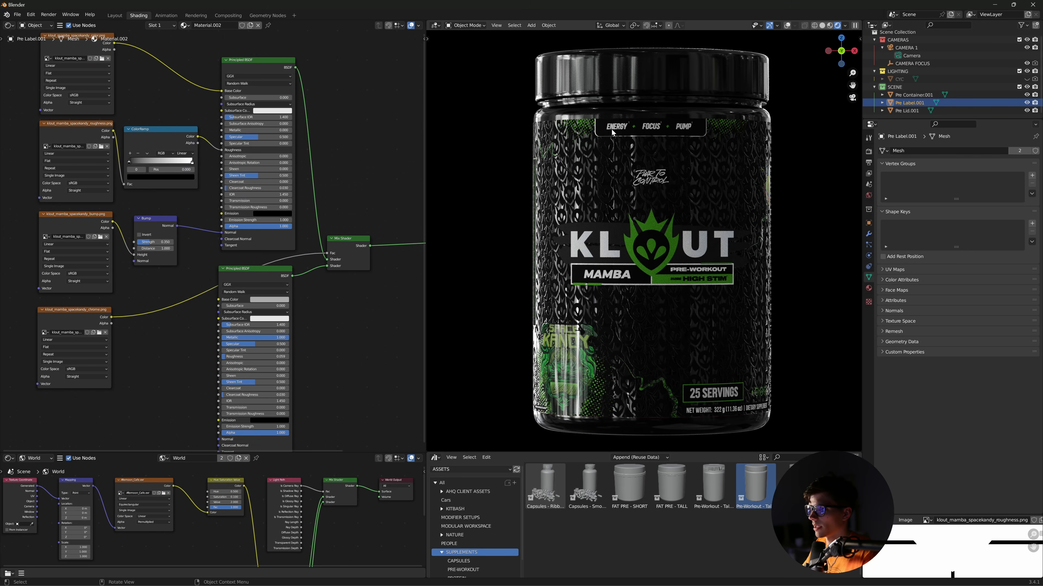
- Orbit around the jar to inspect the label from the lid down to 25 SERVINGS and back
{"action": "scroll", "coordinate": [611, 132], "scroll_direction": "up", "scroll_amount": 4}
{"action": "middle_click_drag", "start_coordinate": [604, 94], "coordinate": [592, 217], "text": "shift"}
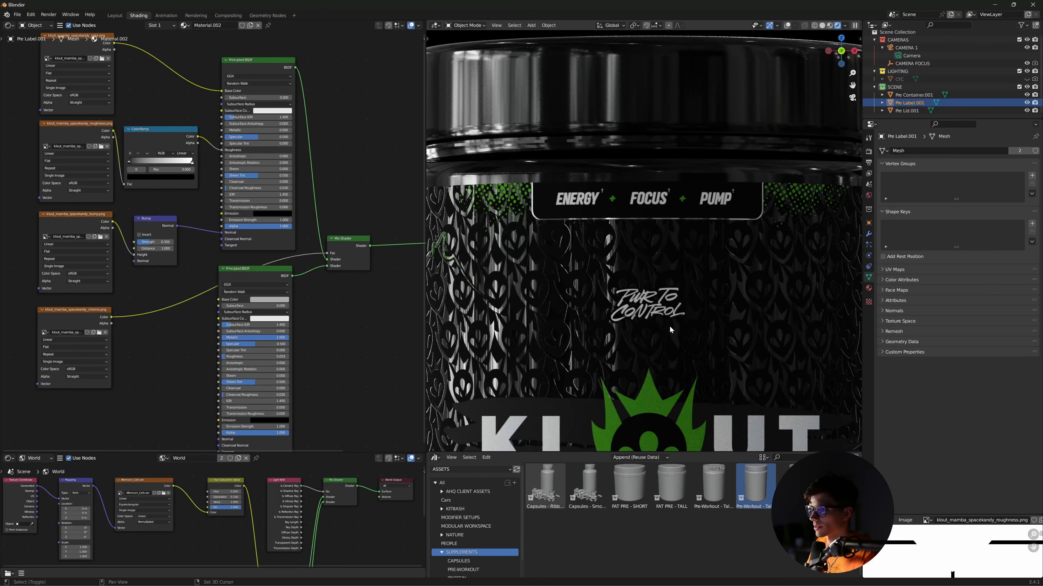
{"action": "middle_click_drag", "start_coordinate": [669, 326], "coordinate": [622, 206], "text": "shift"}
{"action": "middle_click_drag", "start_coordinate": [681, 370], "coordinate": [659, 251], "text": "shift"}
{"action": "middle_click_drag", "start_coordinate": [646, 338], "coordinate": [626, 289], "text": "shift"}
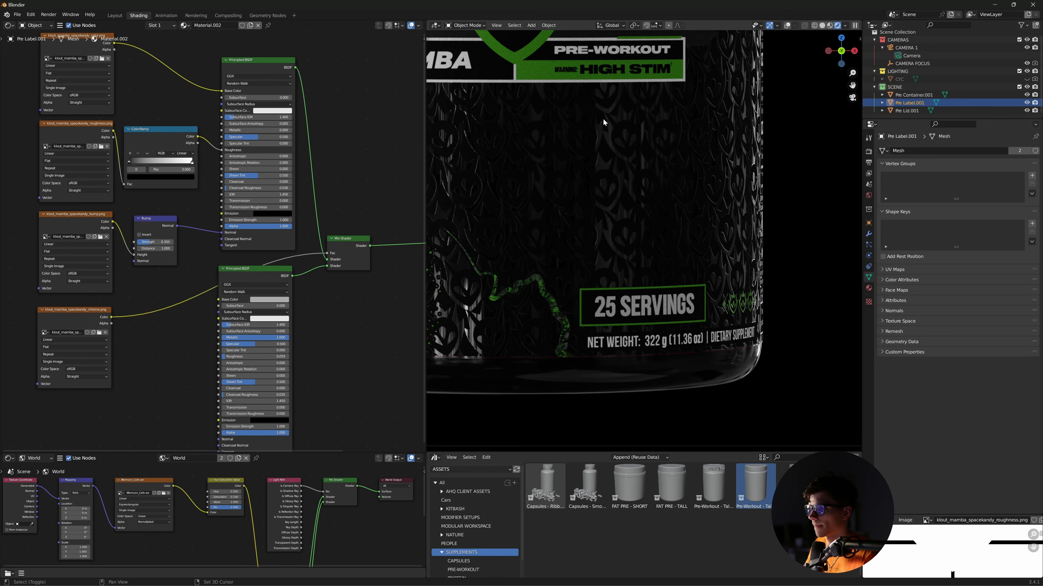
{"action": "mouse_move", "coordinate": [603, 119]}
{"action": "middle_mouse_down", "text": "shift"}
{"action": "mouse_move", "coordinate": [633, 312]}
{"action": "mouse_move", "coordinate": [638, 272]}
{"action": "mouse_move", "coordinate": [656, 349]}
{"action": "middle_mouse_up", "text": "shift"}
{"action": "middle_click_drag", "start_coordinate": [506, 173], "coordinate": [581, 211], "text": "shift"}
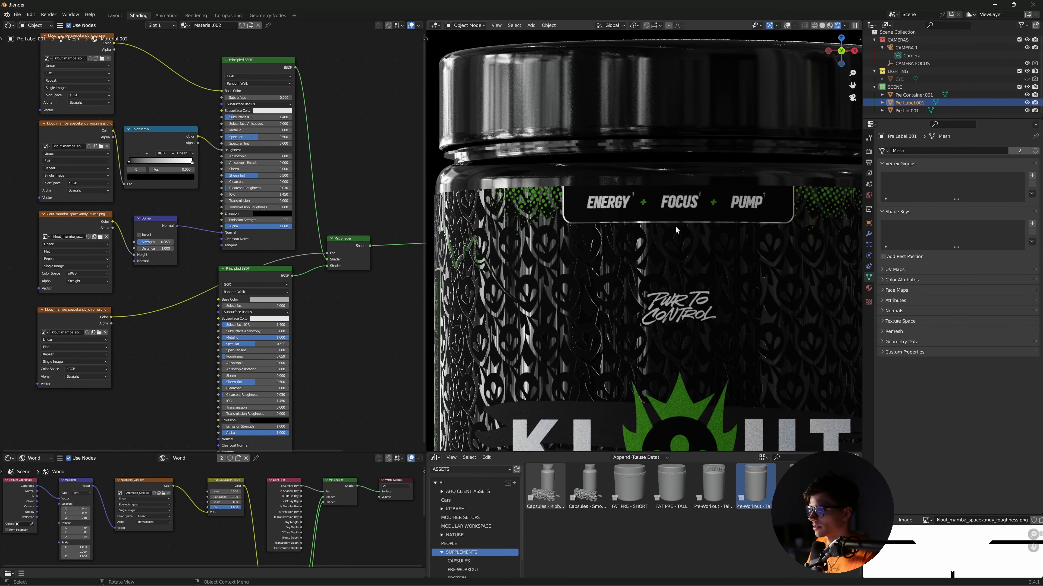
- Zoom back out to frame the whole jar in the camera view and pan the shader graph left
{"action": "scroll", "coordinate": [675, 226], "scroll_direction": "down", "scroll_amount": 5}
{"action": "scroll", "coordinate": [668, 314], "scroll_direction": "up", "scroll_amount": 2}
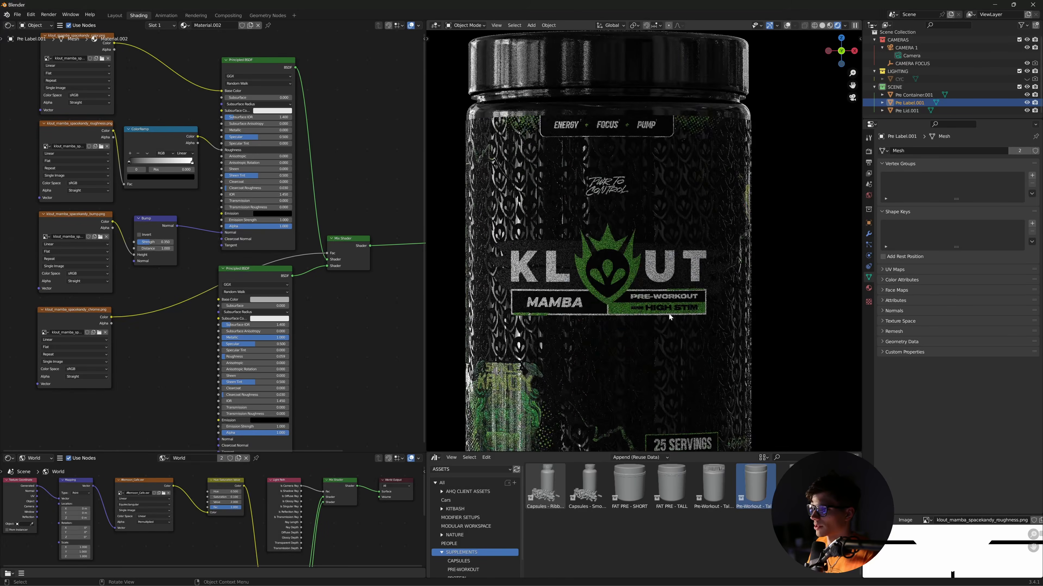
{"action": "scroll", "coordinate": [669, 324], "scroll_direction": "down", "scroll_amount": 4}
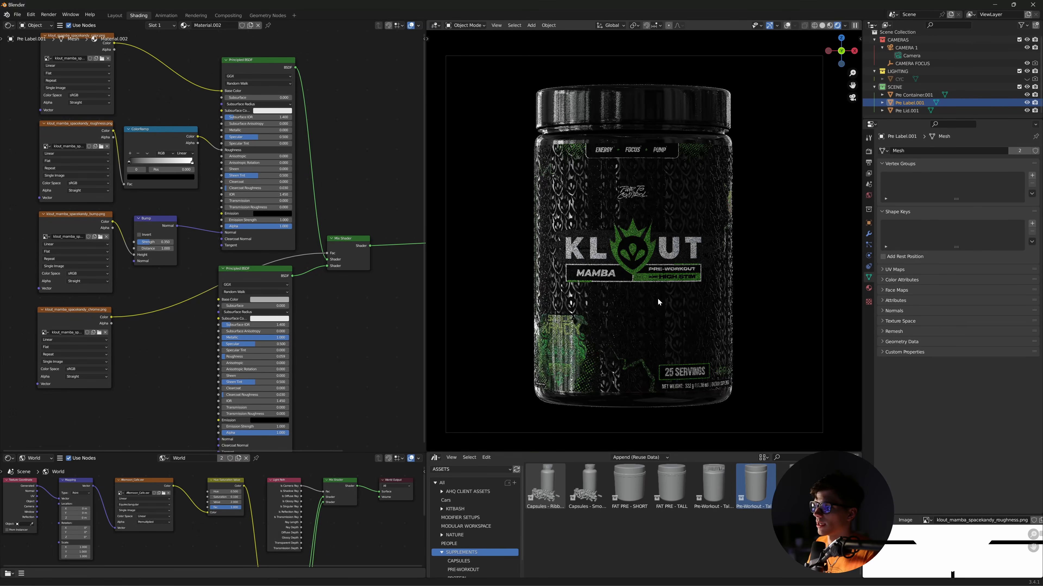
{"action": "middle_click_drag", "start_coordinate": [658, 302], "coordinate": [659, 306], "text": "shift"}
{"action": "mouse_move", "coordinate": [383, 360]}
{"action": "middle_mouse_down"}
{"action": "mouse_move", "coordinate": [365, 347]}
{"action": "mouse_move", "coordinate": [367, 355]}
{"action": "middle_mouse_up"}
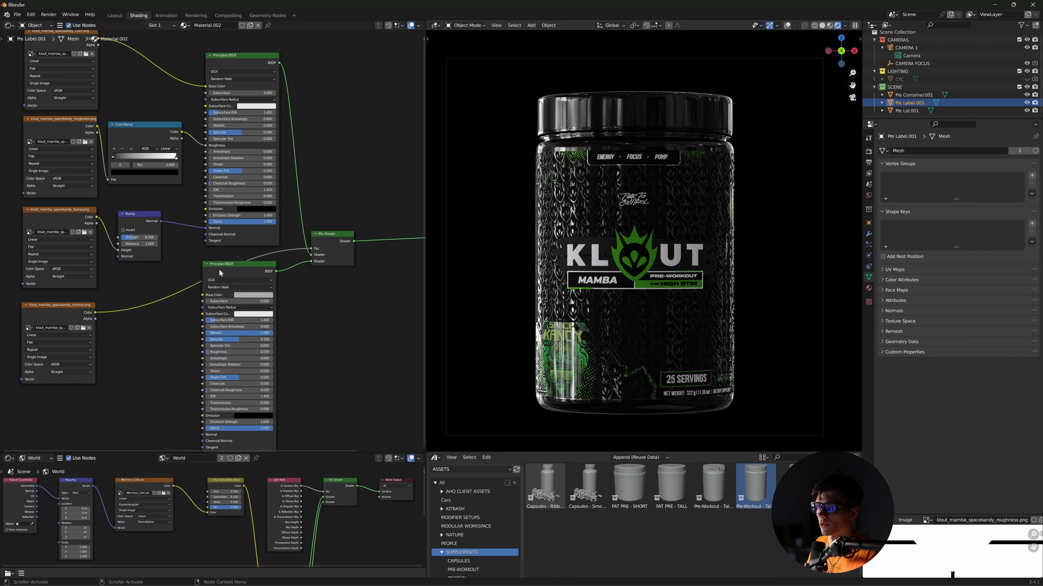
- Collapse the lower Principled BSDF node, move it aside and fit the node tree in view
{"action": "left_click", "coordinate": [208, 265]}
{"action": "left_click_drag", "start_coordinate": [238, 258], "coordinate": [238, 275]}
{"action": "middle_click_drag", "start_coordinate": [302, 387], "coordinate": [295, 314]}
{"action": "scroll", "coordinate": [263, 321], "scroll_direction": "down", "scroll_amount": 2}
{"action": "scroll", "coordinate": [263, 321], "scroll_direction": "down", "scroll_amount": 2}
{"action": "middle_click_drag", "start_coordinate": [263, 350], "coordinate": [267, 392]}
{"action": "scroll", "coordinate": [270, 201], "scroll_direction": "down", "scroll_amount": 1}
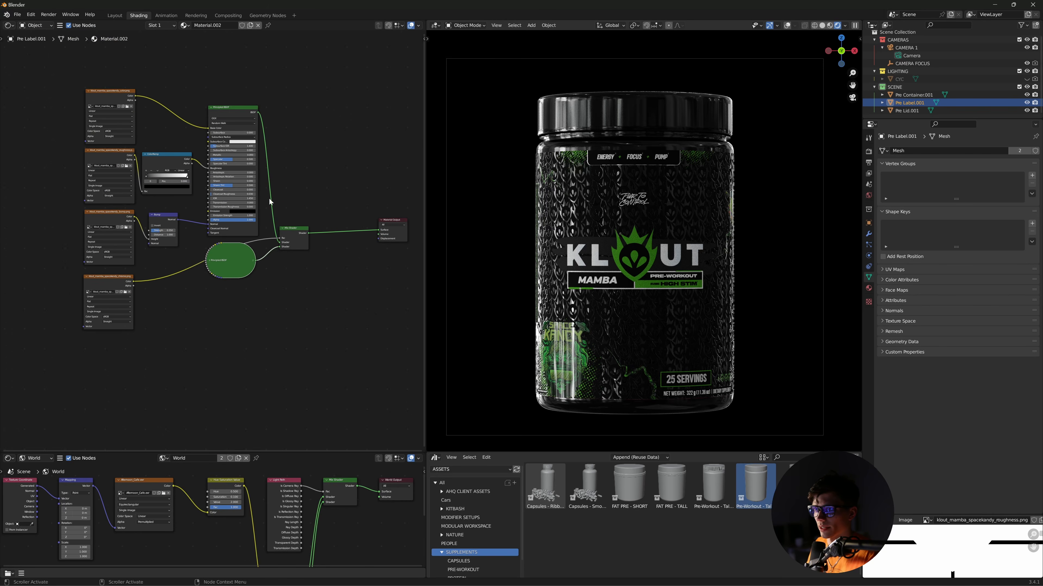
- Duplicate the collapsed Principled BSDF below the original and expand the copy
{"action": "key", "text": "shift+d"}
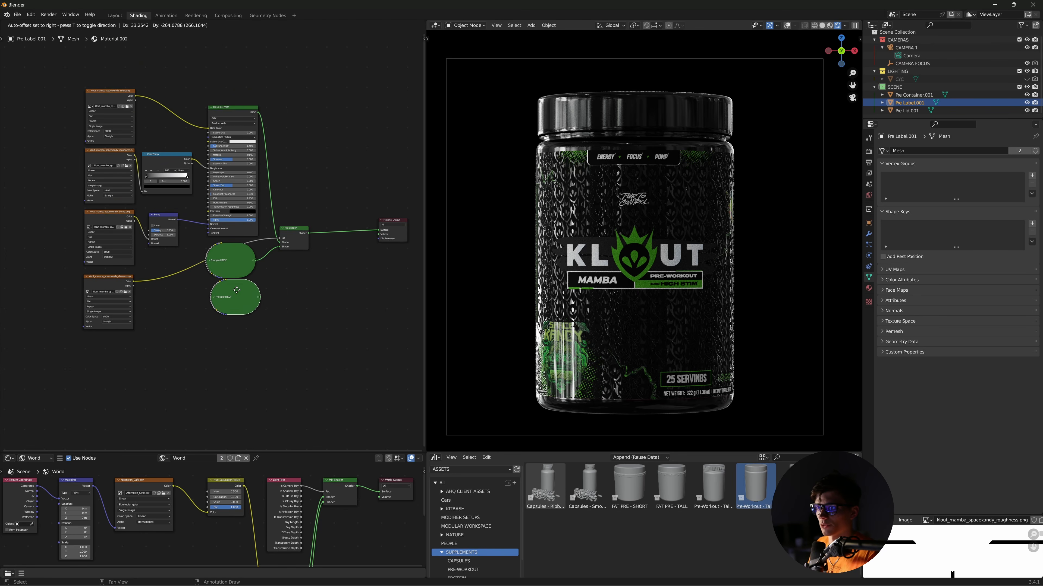
{"action": "left_click", "coordinate": [233, 300]}
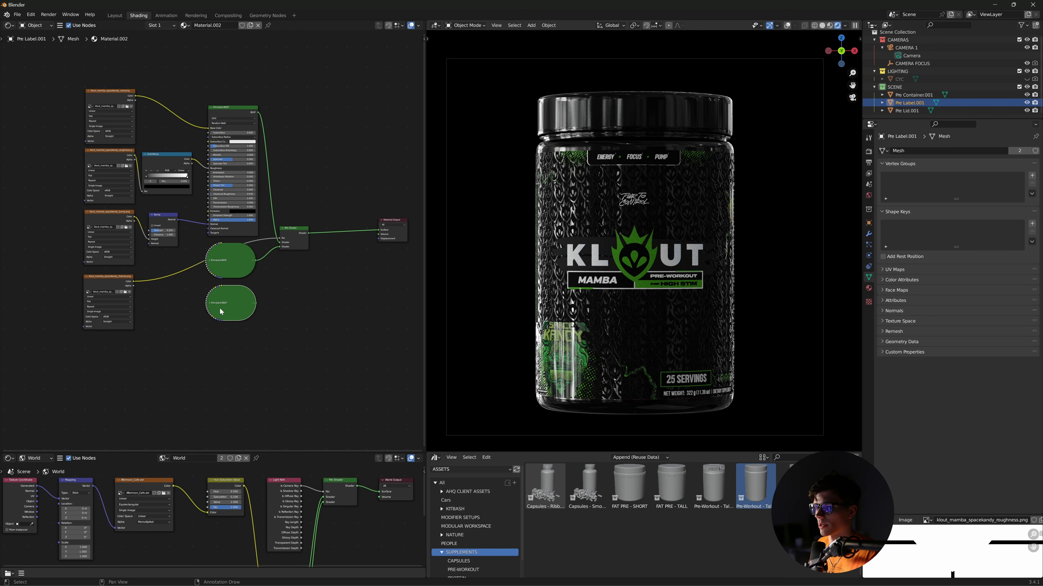
{"action": "key", "text": "h"}
{"action": "middle_click_drag", "start_coordinate": [311, 295], "coordinate": [303, 261]}
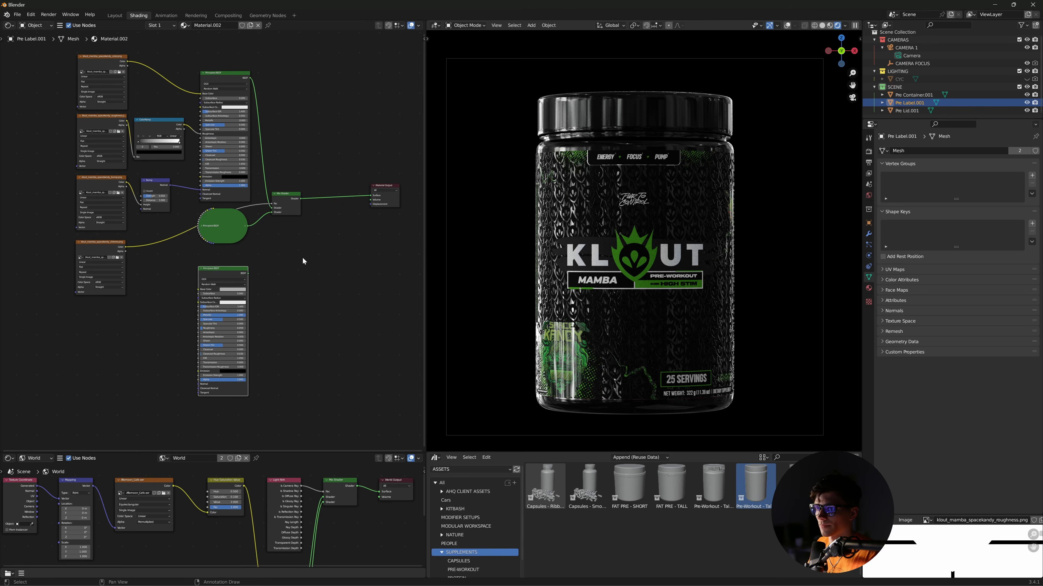
{"action": "left_click_drag", "start_coordinate": [219, 268], "coordinate": [220, 256]}
{"action": "middle_click_drag", "start_coordinate": [286, 283], "coordinate": [287, 287]}
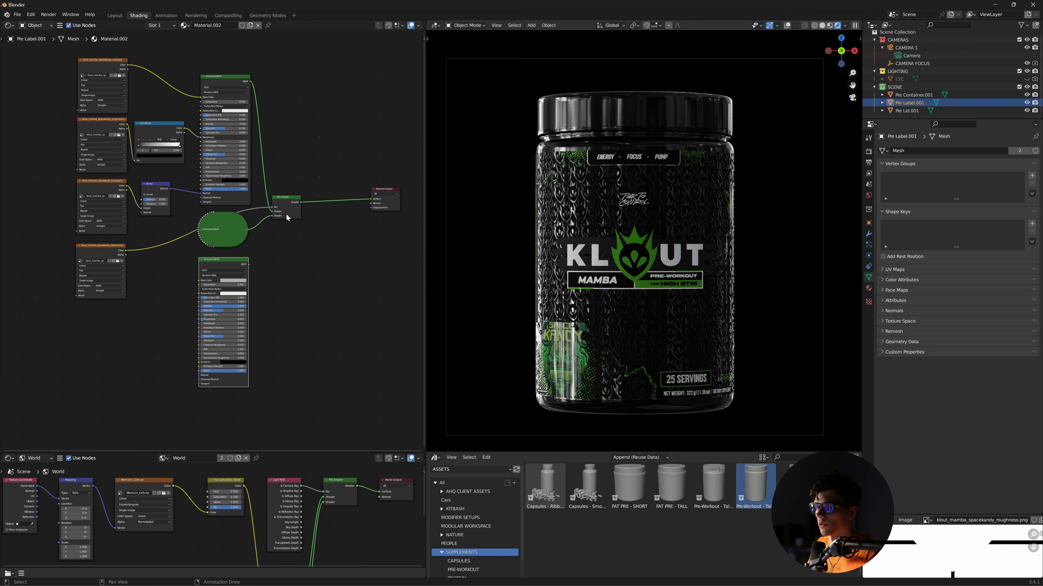
- Duplicate the Mix Shader below the original and feed the first Mix Shader into the new one
{"action": "left_click", "coordinate": [284, 204]}
{"action": "key", "text": "shift+d"}
{"action": "left_click", "coordinate": [289, 243]}
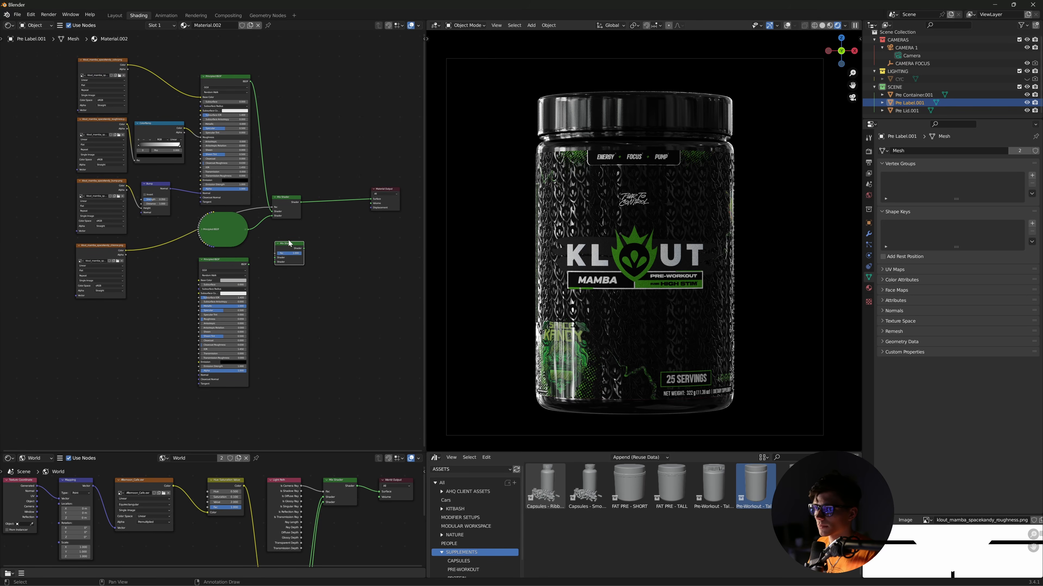
{"action": "left_click_drag", "start_coordinate": [300, 202], "coordinate": [275, 262]}
{"action": "left_click", "coordinate": [298, 244], "text": "ctrl+shift"}
{"action": "key", "text": "super"}
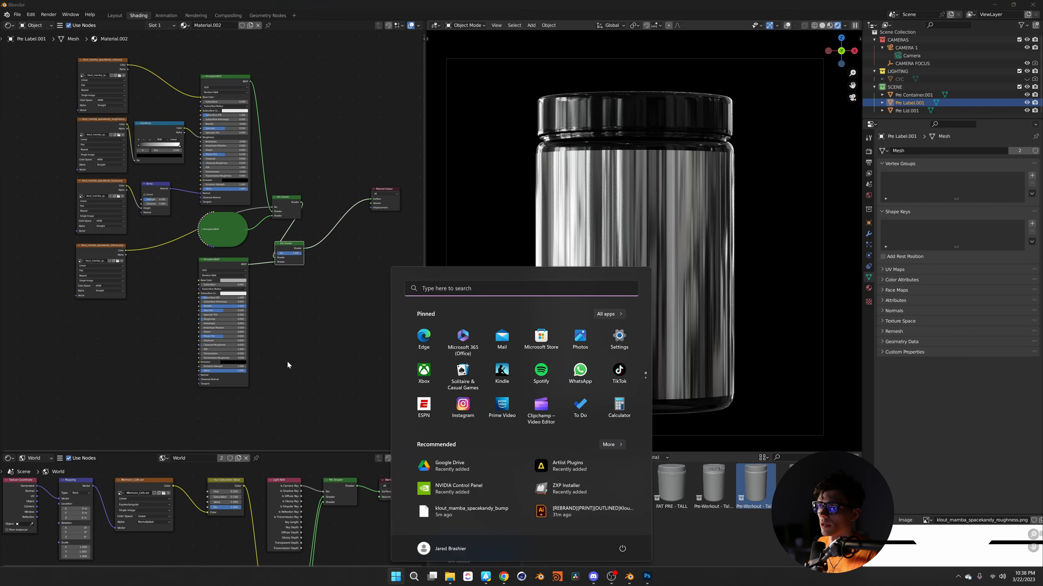
- Set the new Principled BSDF's Base Color to a bright green on the colour wheel
{"action": "left_click", "coordinate": [288, 361]}
{"action": "middle_click_drag", "start_coordinate": [264, 315], "coordinate": [268, 313]}
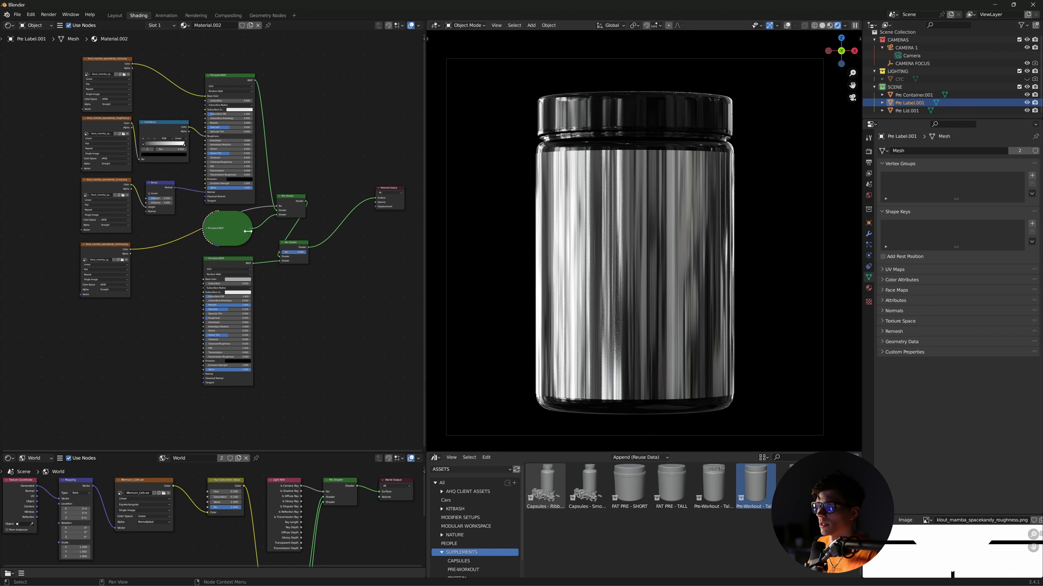
{"action": "left_click", "coordinate": [235, 283]}
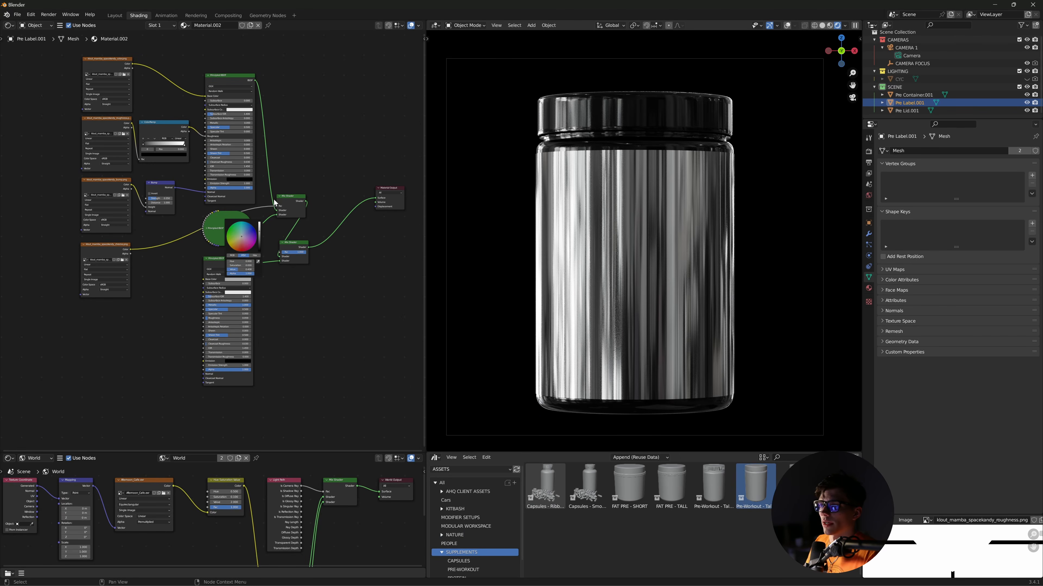
{"action": "left_click", "coordinate": [236, 280]}
{"action": "left_click", "coordinate": [232, 235]}
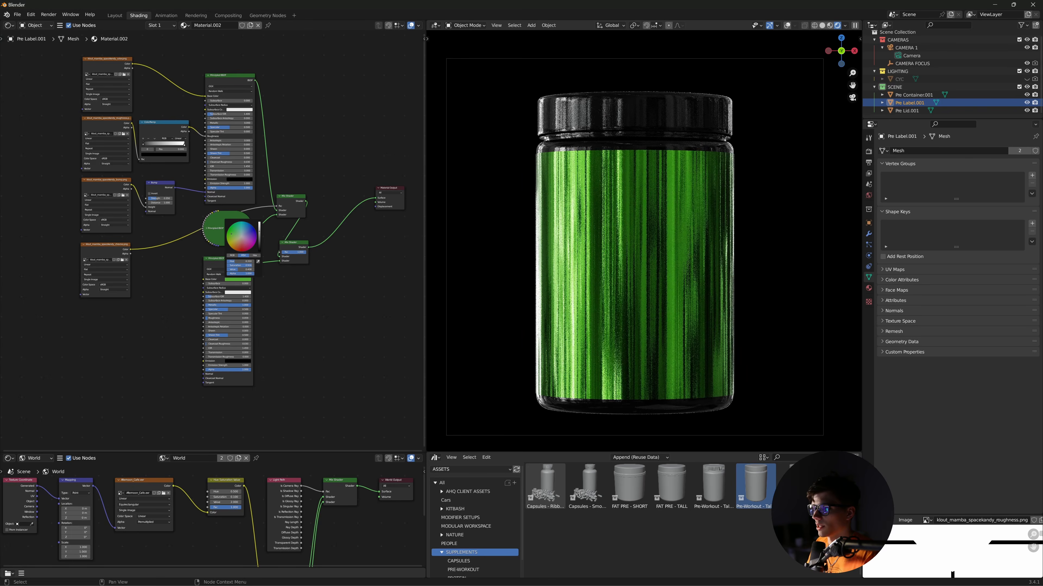
{"action": "left_click_drag", "start_coordinate": [231, 234], "coordinate": [231, 234]}
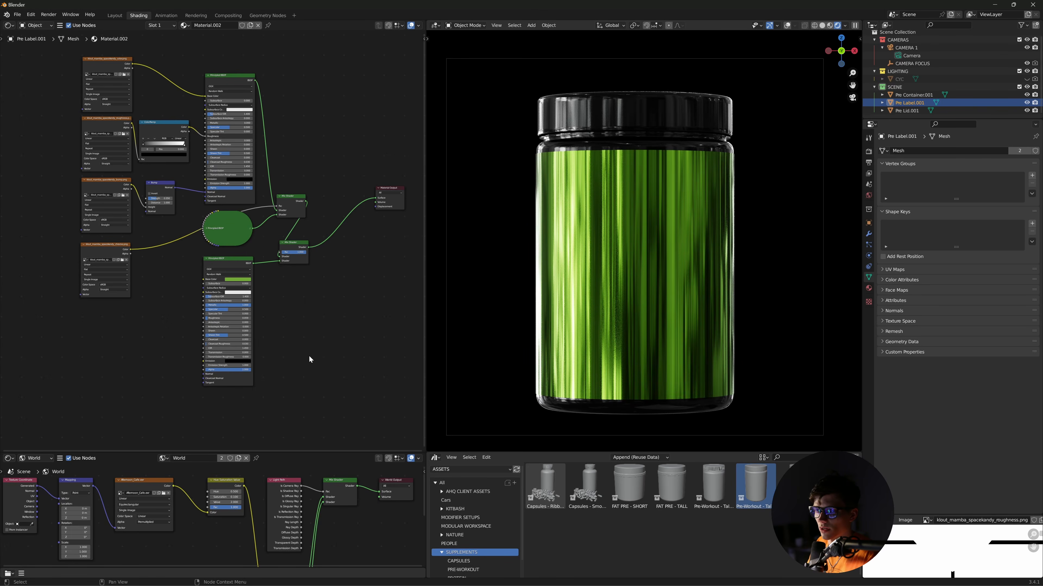
{"action": "middle_click_drag", "start_coordinate": [317, 369], "coordinate": [316, 360]}
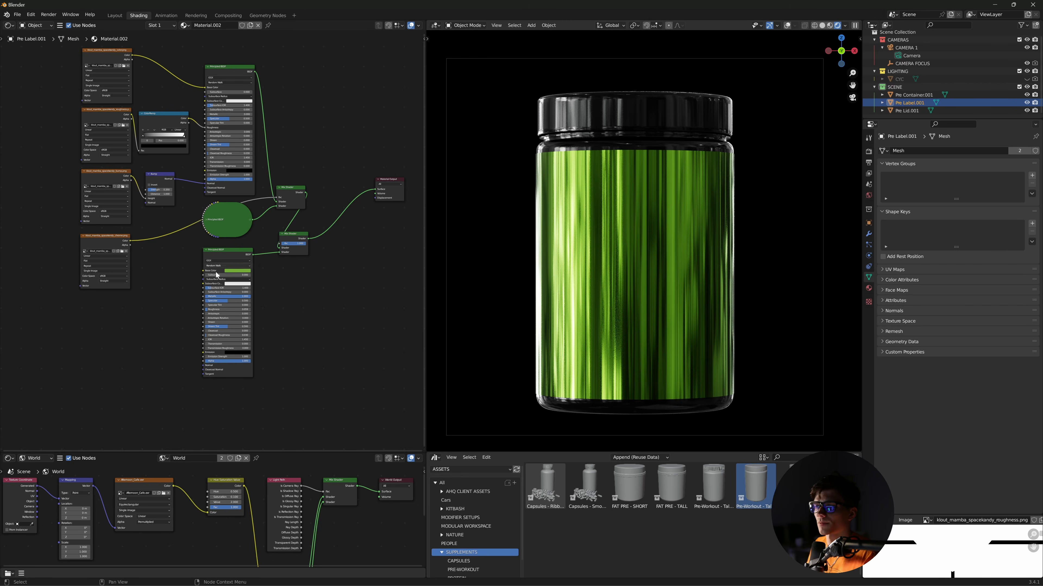
- Bring klout_mamba_spacekandy_foil into the Shader Editor and connect its Color to the new Mix Shader's Fac
{"action": "left_click", "coordinate": [448, 577]}
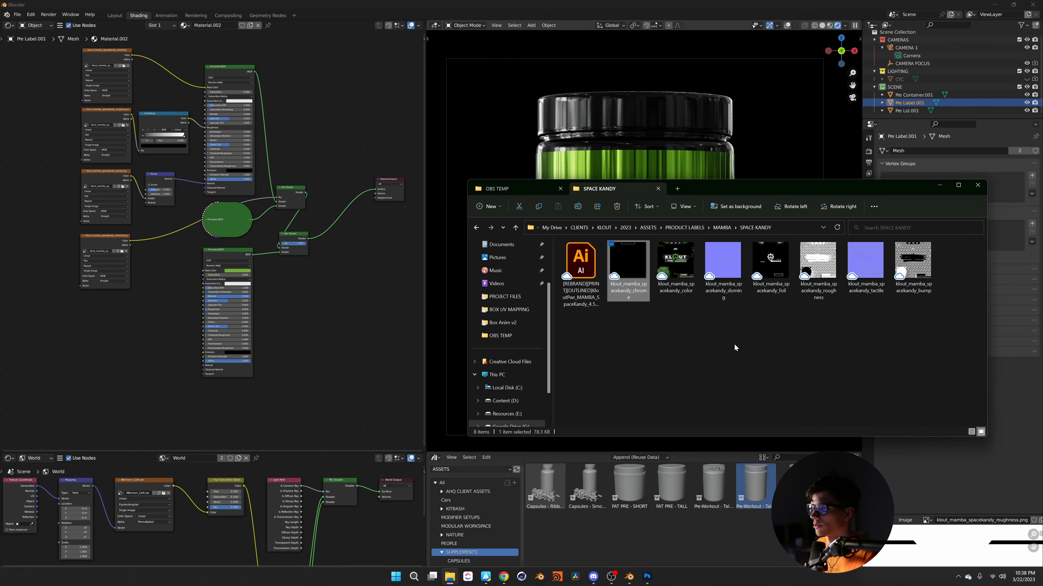
{"action": "left_click_drag", "start_coordinate": [776, 267], "coordinate": [128, 331]}
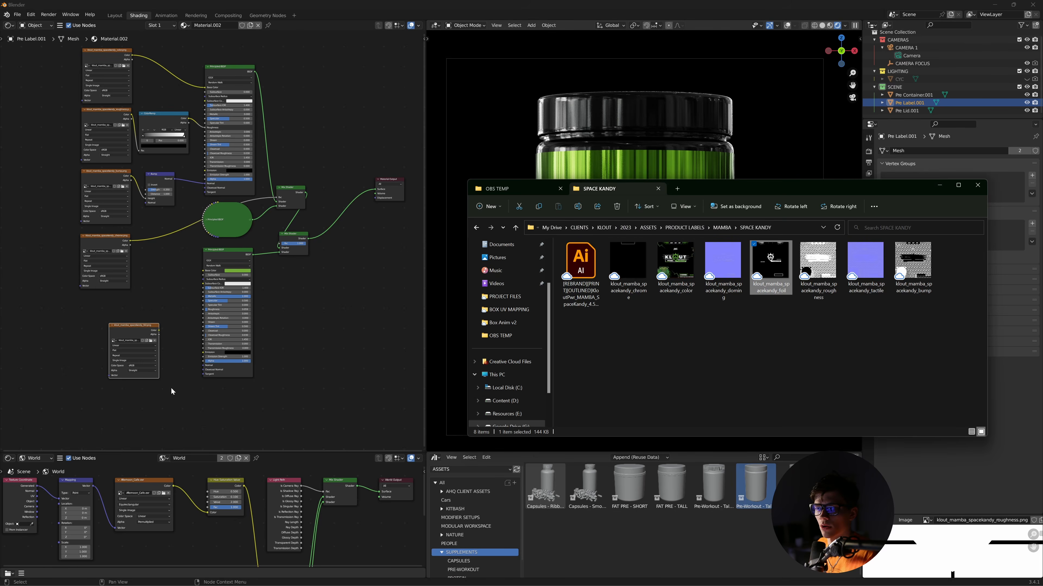
{"action": "left_click_drag", "start_coordinate": [102, 298], "coordinate": [103, 297]}
{"action": "left_click", "coordinate": [149, 291]}
{"action": "middle_click_drag", "start_coordinate": [153, 306], "coordinate": [167, 333]}
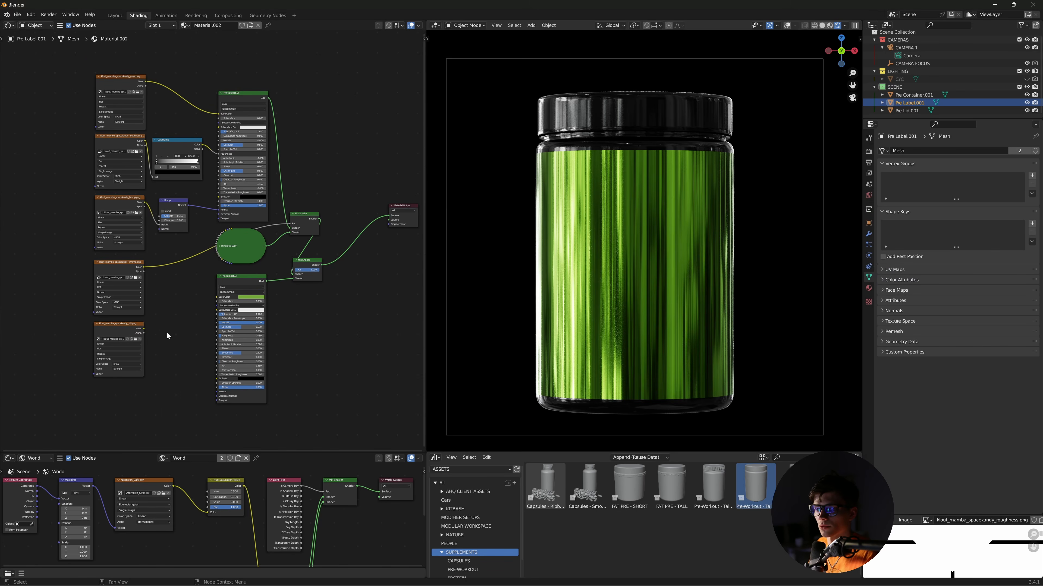
{"action": "left_click_drag", "start_coordinate": [145, 329], "coordinate": [293, 271]}
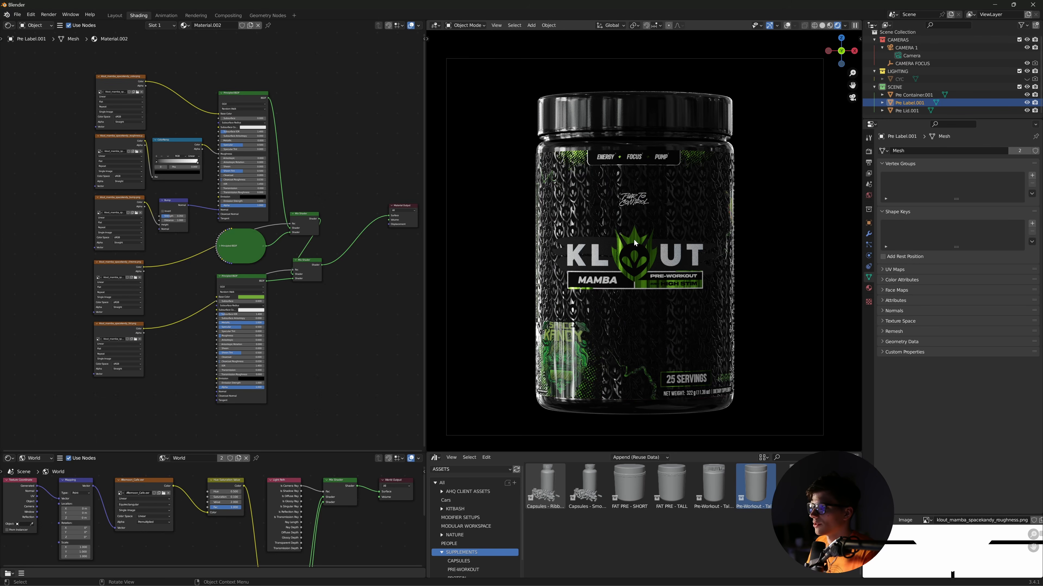
{"action": "key", "text": "r"}
{"action": "key", "text": "z"}
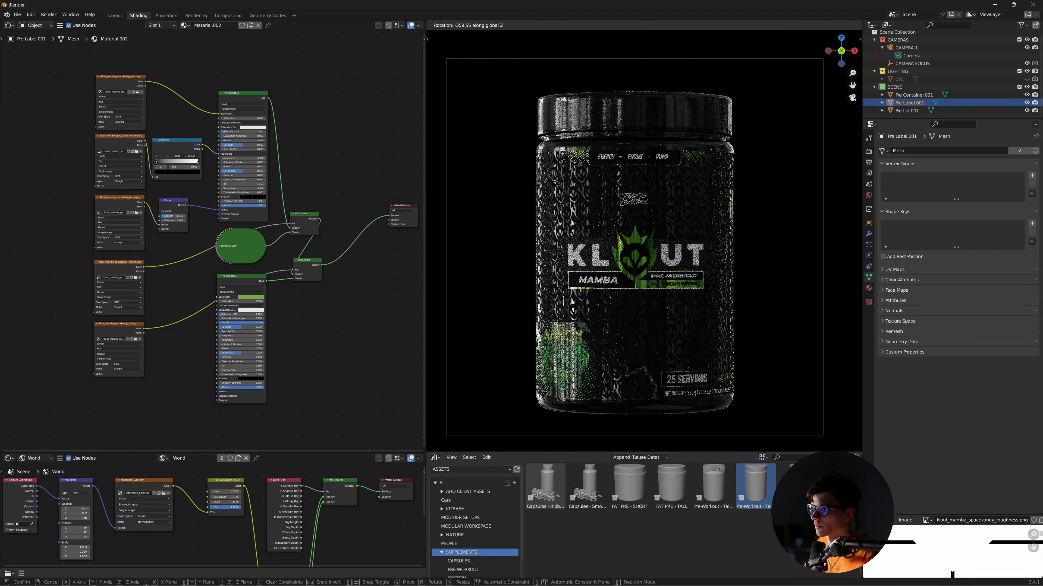
{"action": "left_click", "coordinate": [744, 161]}
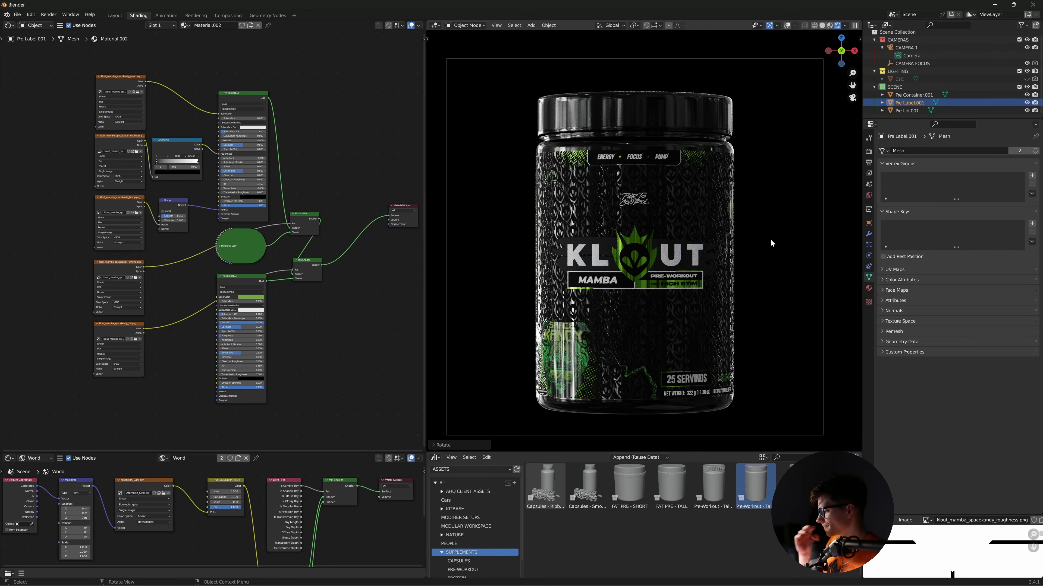